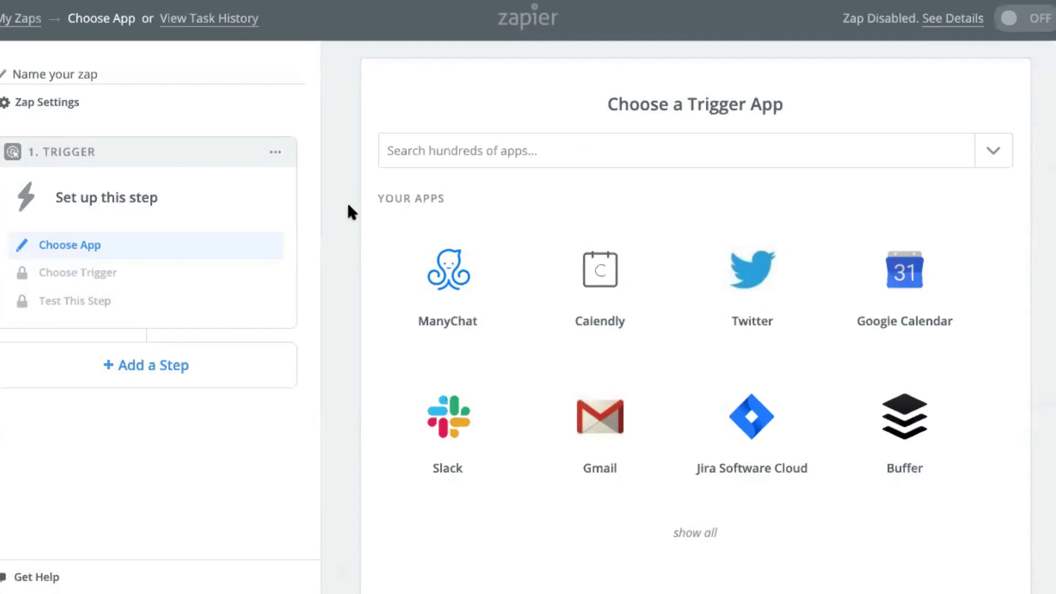
- Choose Weather by Zapier as the trigger app and save its "Will It Rain Today?" trigger
left_click(432, 147)
type("weather")
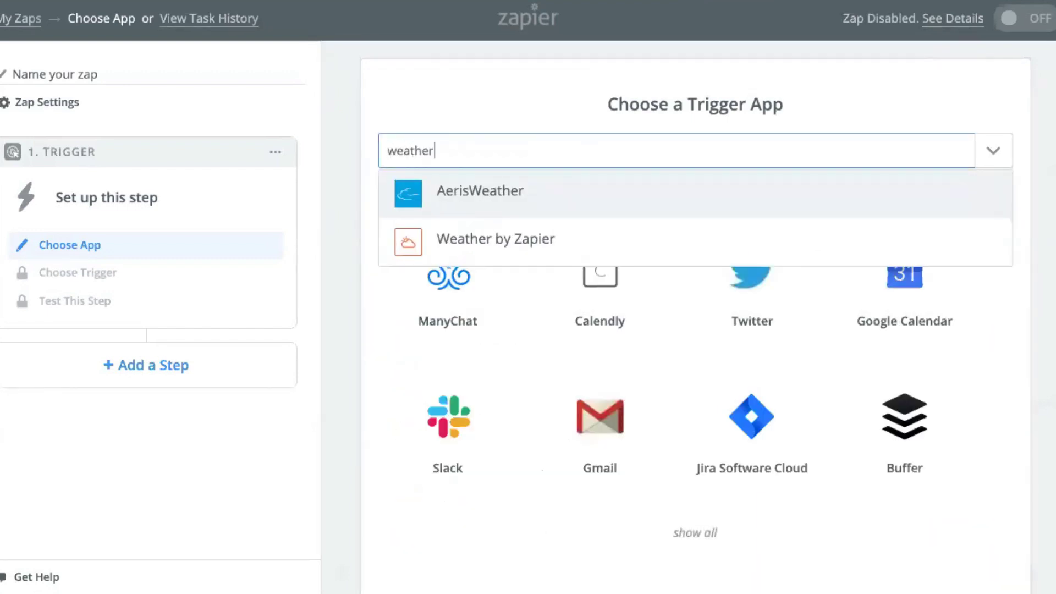
left_click(443, 244)
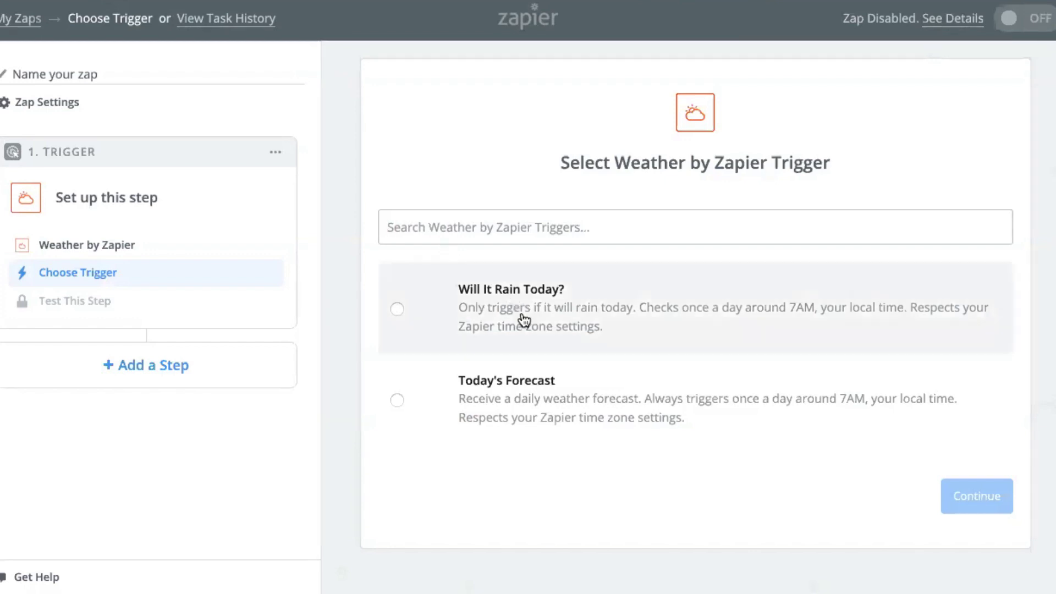
left_click(426, 321)
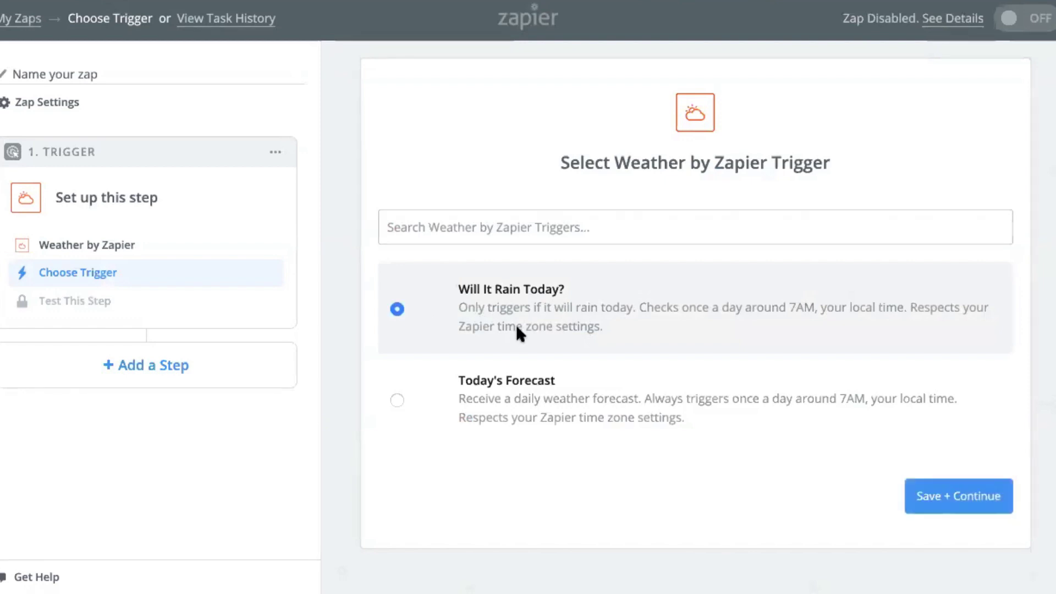
left_click(947, 493)
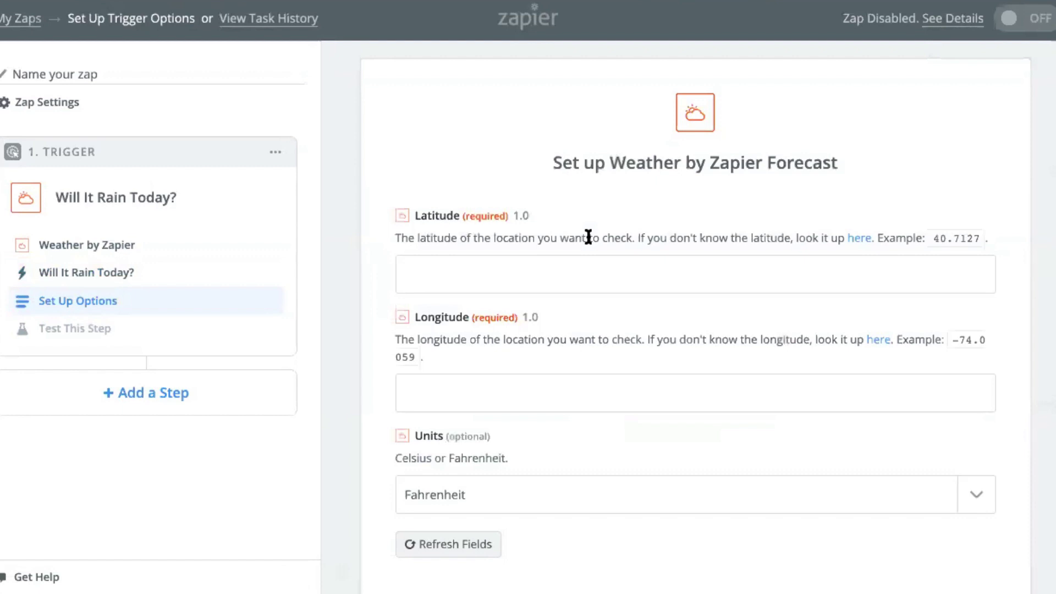
scroll(588, 237, "down", 1)
left_click(542, 212)
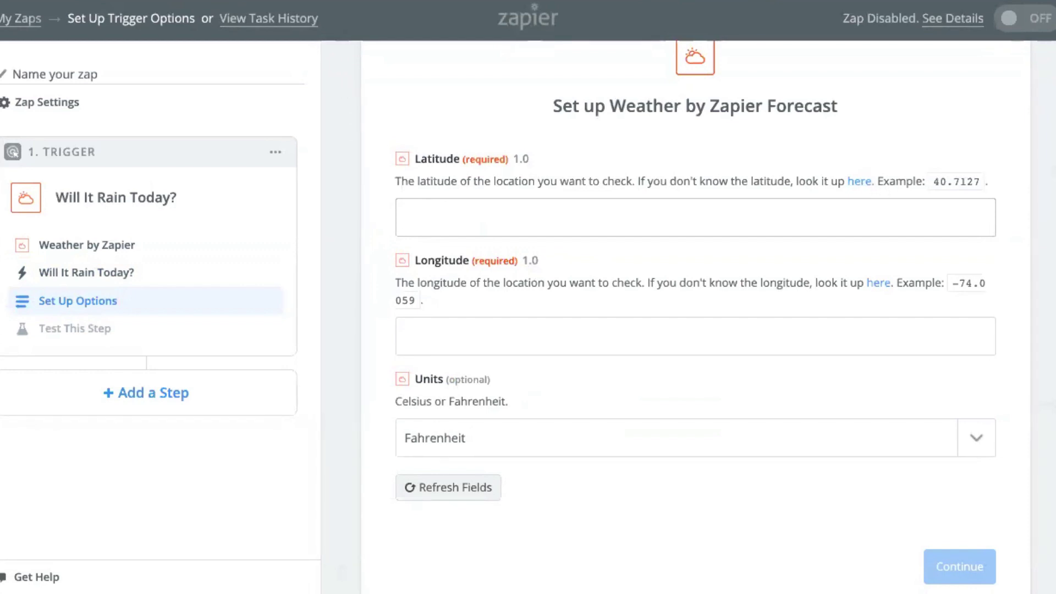
type("35.585915")
left_click(563, 332)
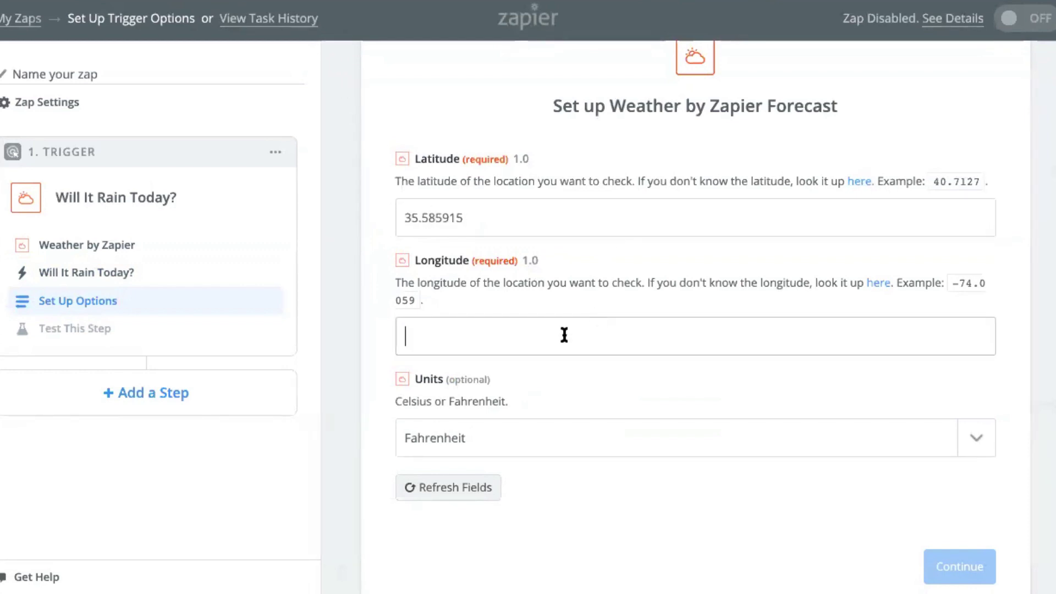
type("ml")
key("BackSpace")
key("BackSpace")
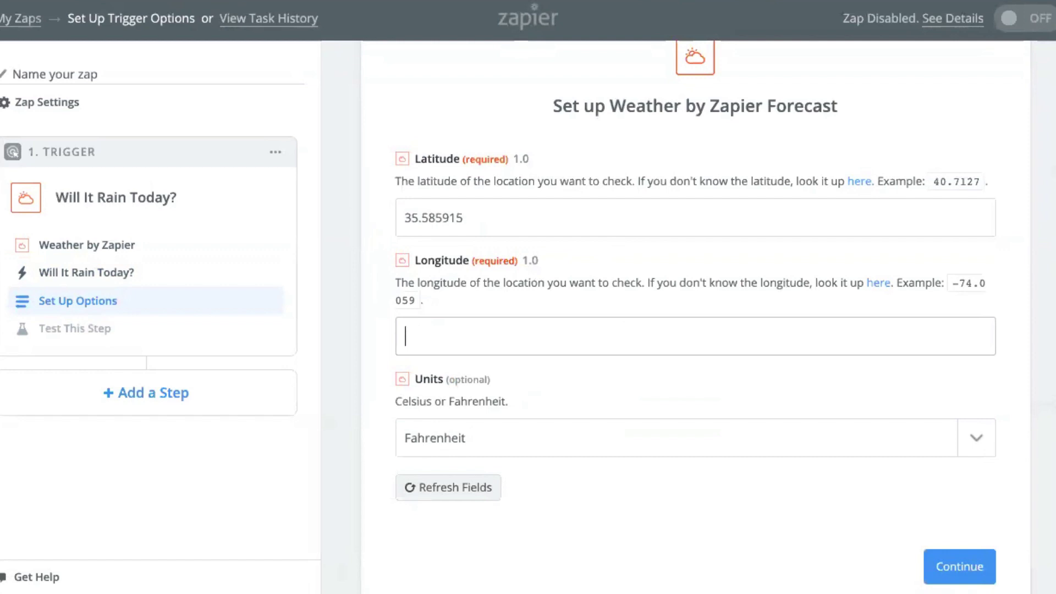
type("-80.808144")
scroll(753, 406, "down", 2)
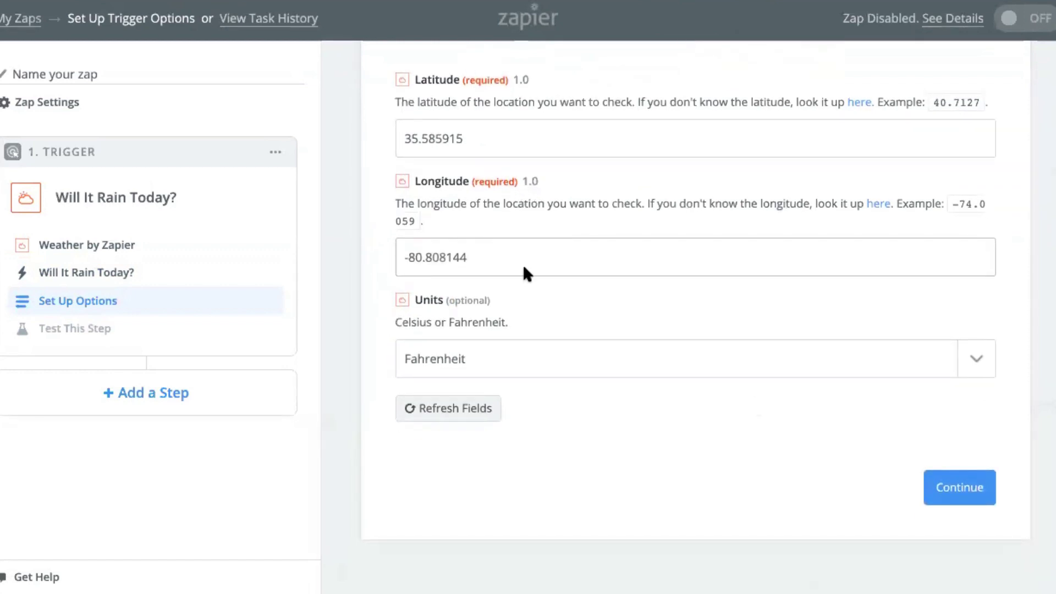
left_click(957, 483)
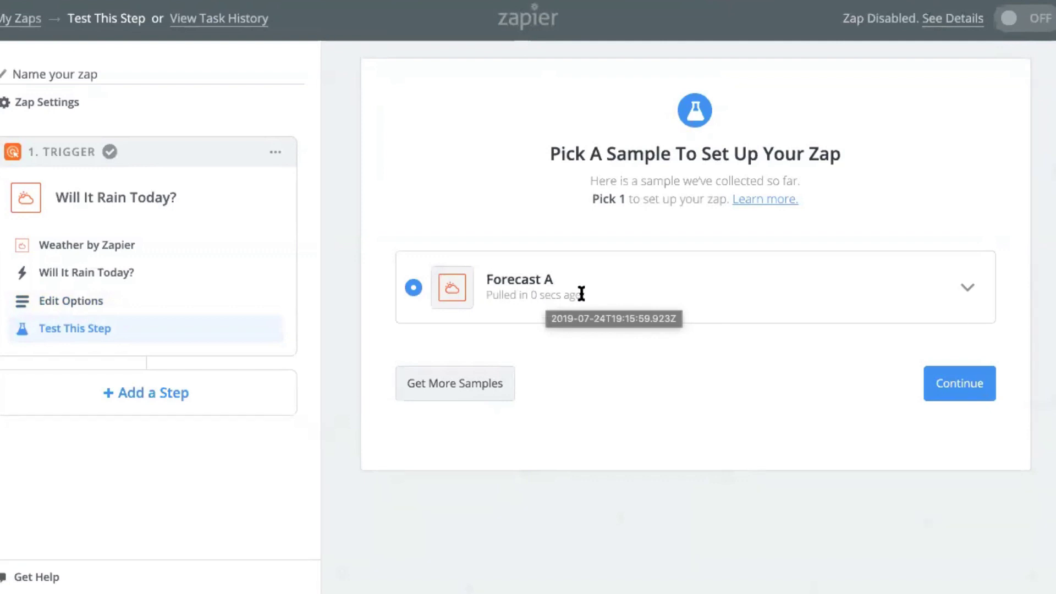
- Look through the weather fields of the Forecast A sample and accept it as the trigger's sample
left_click(972, 292)
scroll(979, 272, "down", 2)
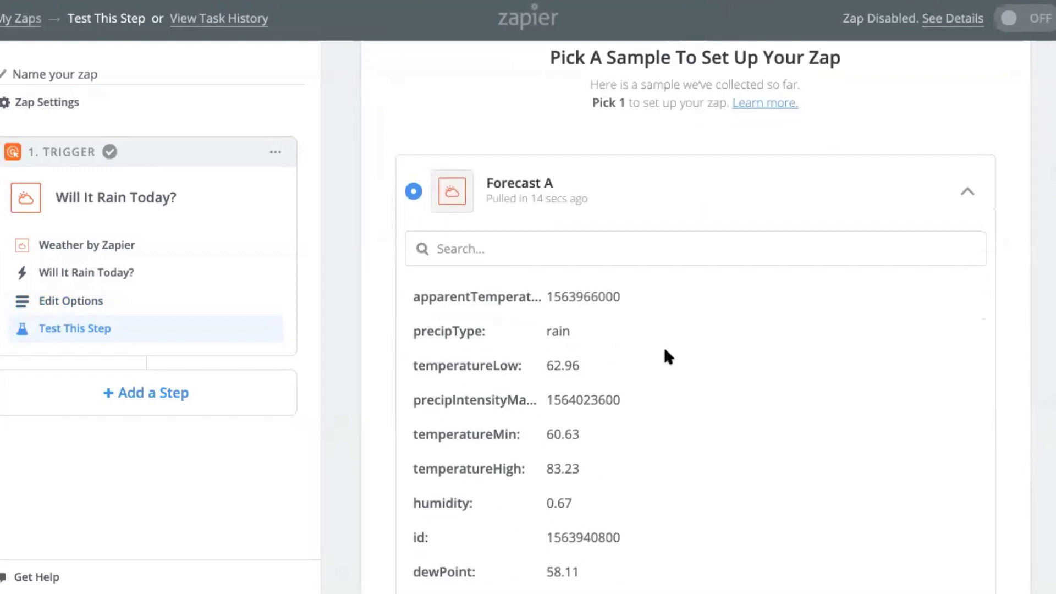
scroll(665, 347, "down", 1)
scroll(665, 352, "down", 10)
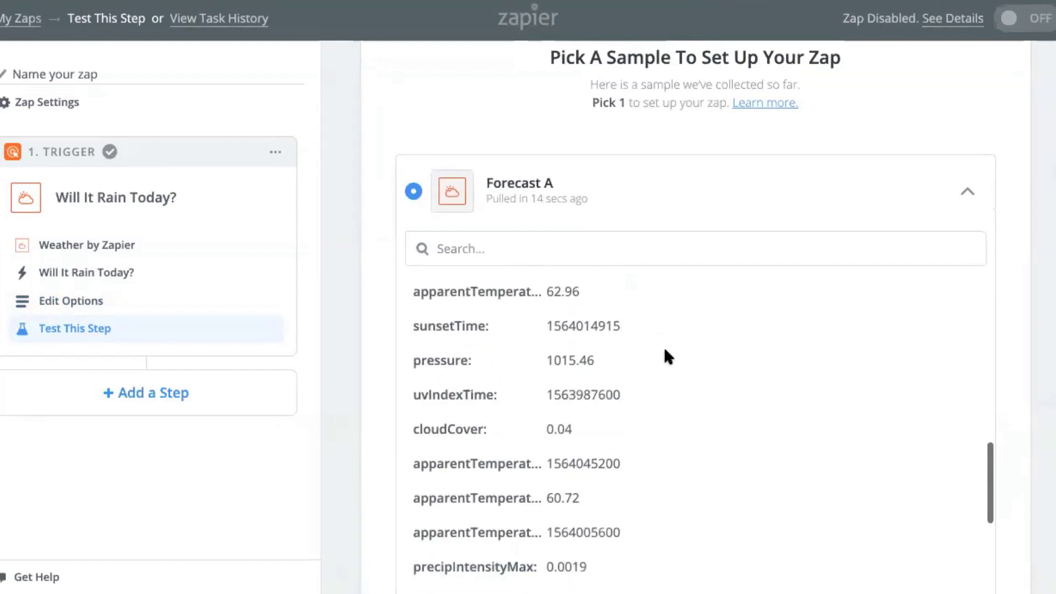
scroll(664, 346, "down", 2)
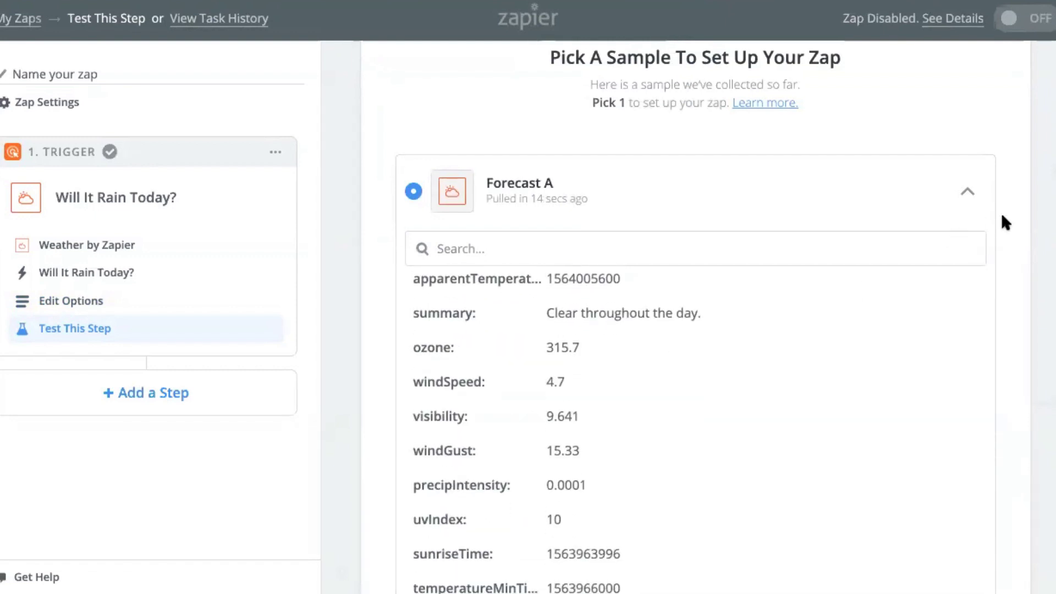
scroll(1002, 213, "down", 3)
scroll(1001, 213, "up", 3)
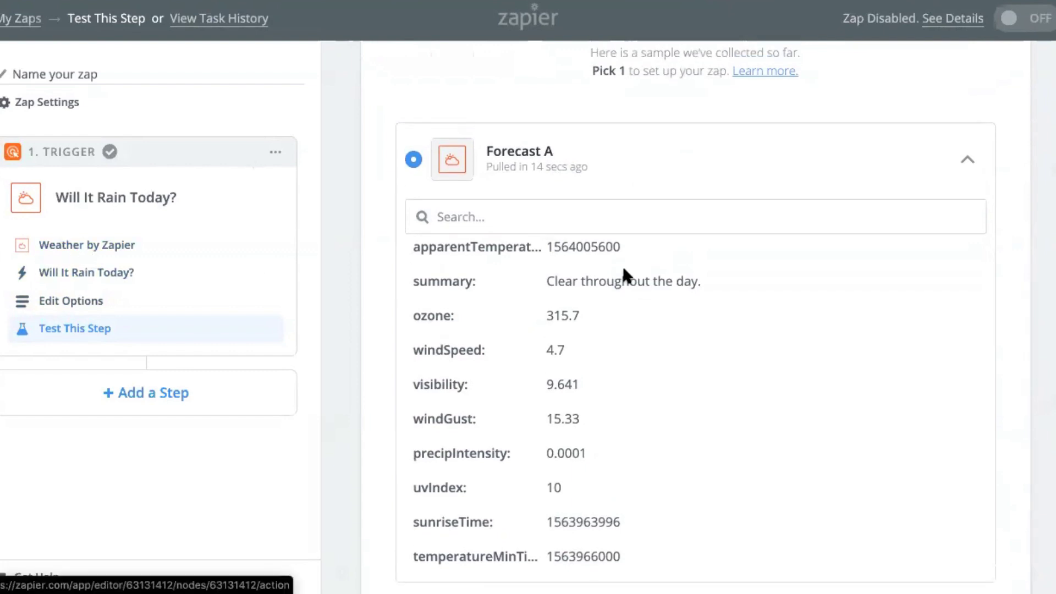
scroll(626, 273, "down", 3)
left_click(982, 462)
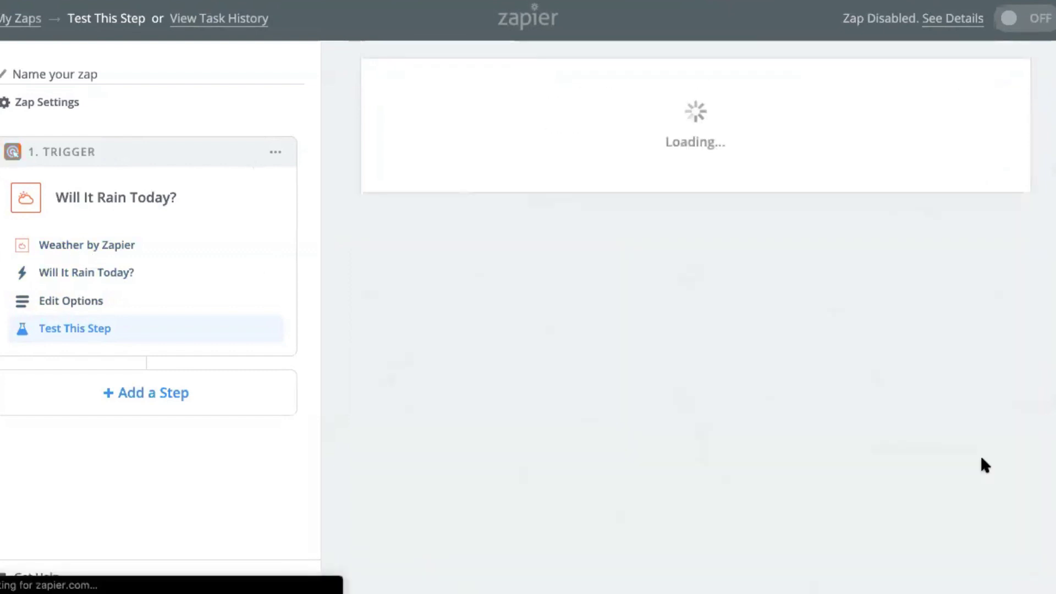
- Add an action step that uses SMS by Zapier's Send SMS action with the existing SMS account
left_click(125, 394)
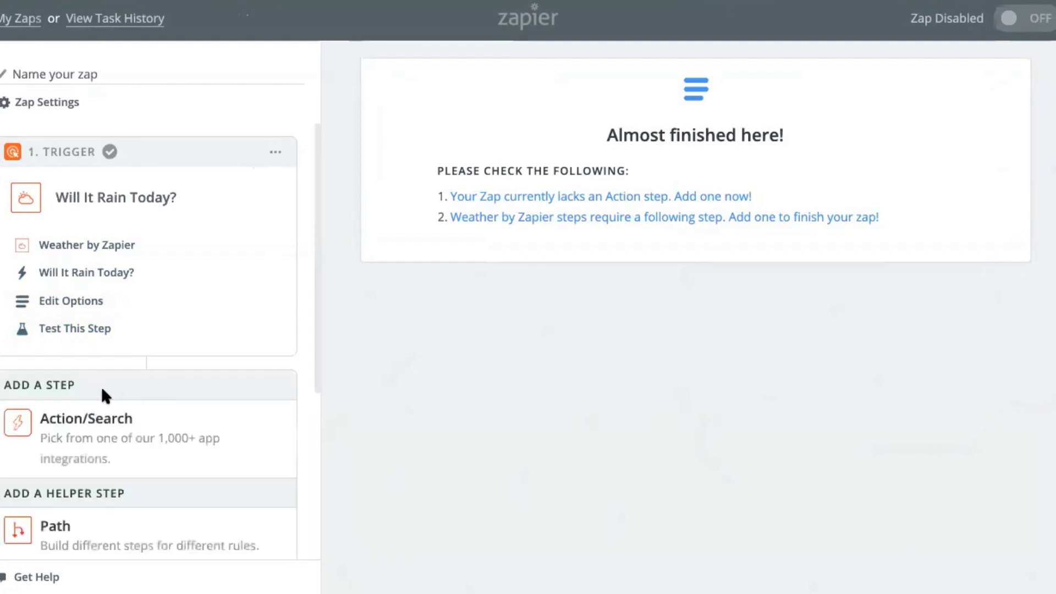
left_click(58, 287)
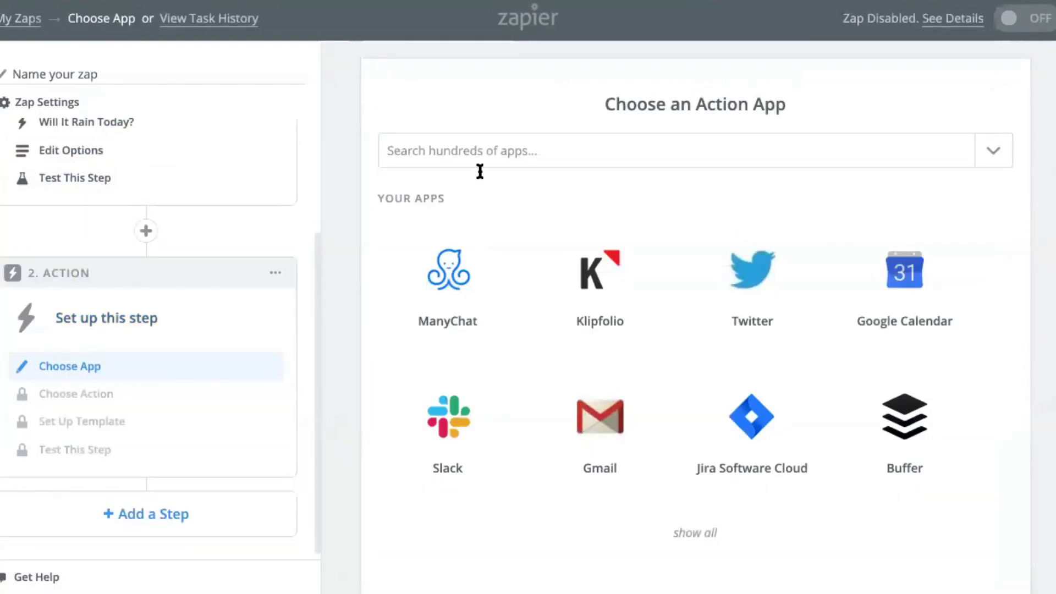
left_click(507, 152)
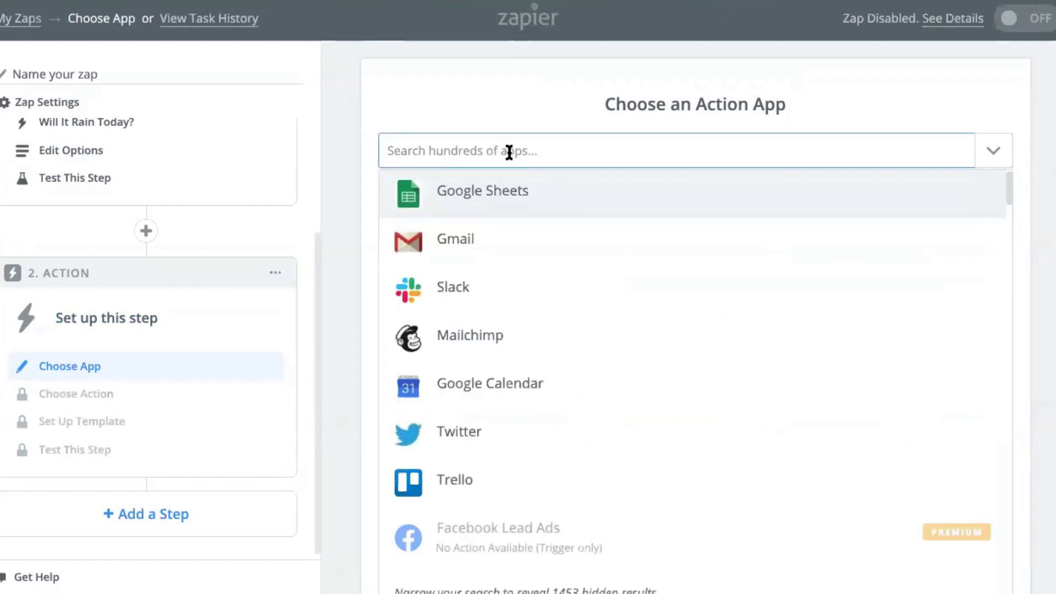
type("sms")
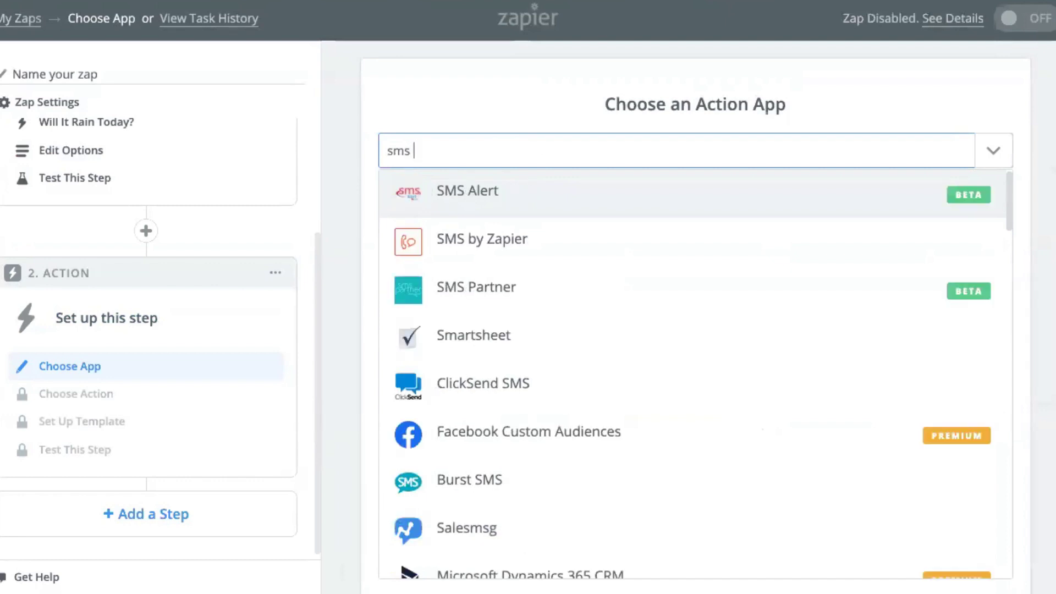
type(" by zapier")
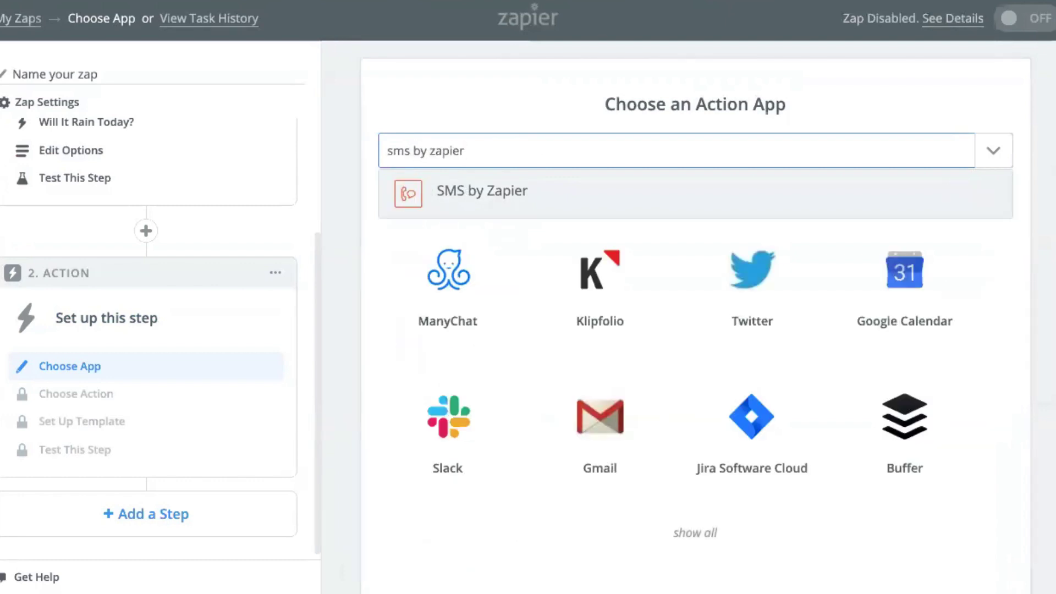
left_click(564, 205)
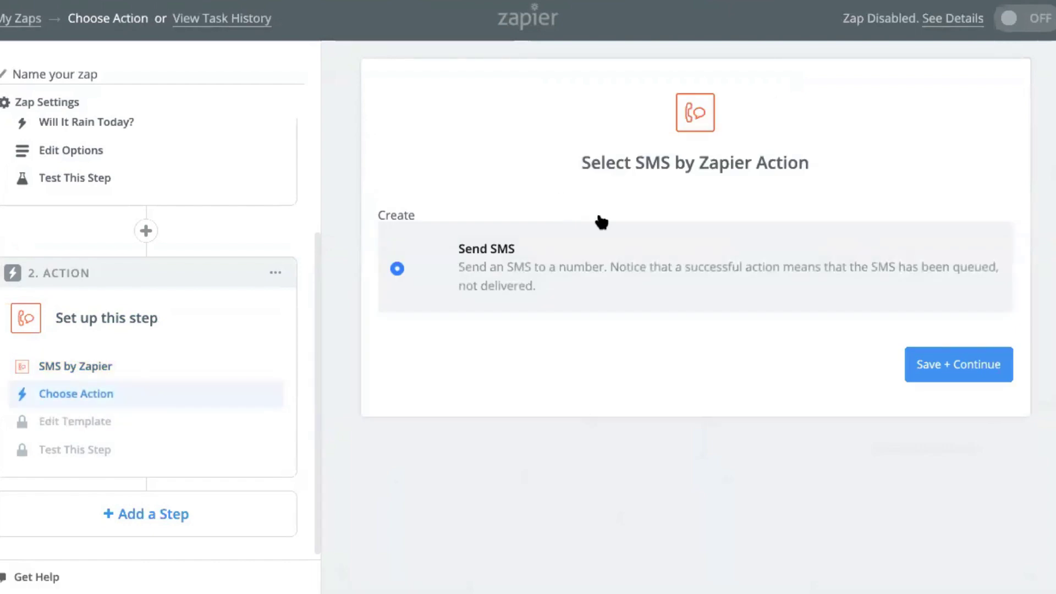
left_click(966, 374)
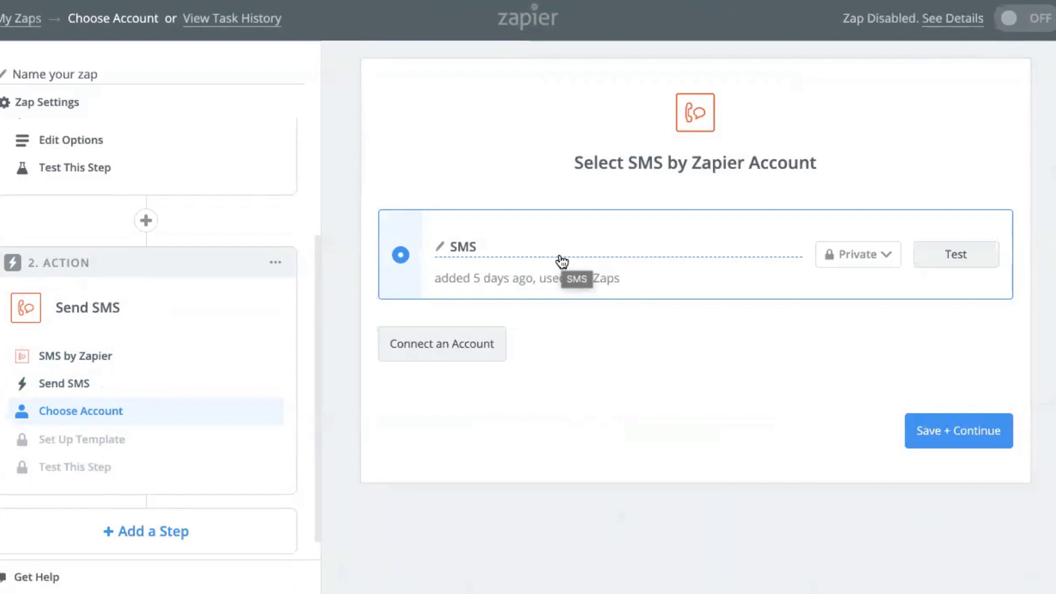
left_click(941, 440)
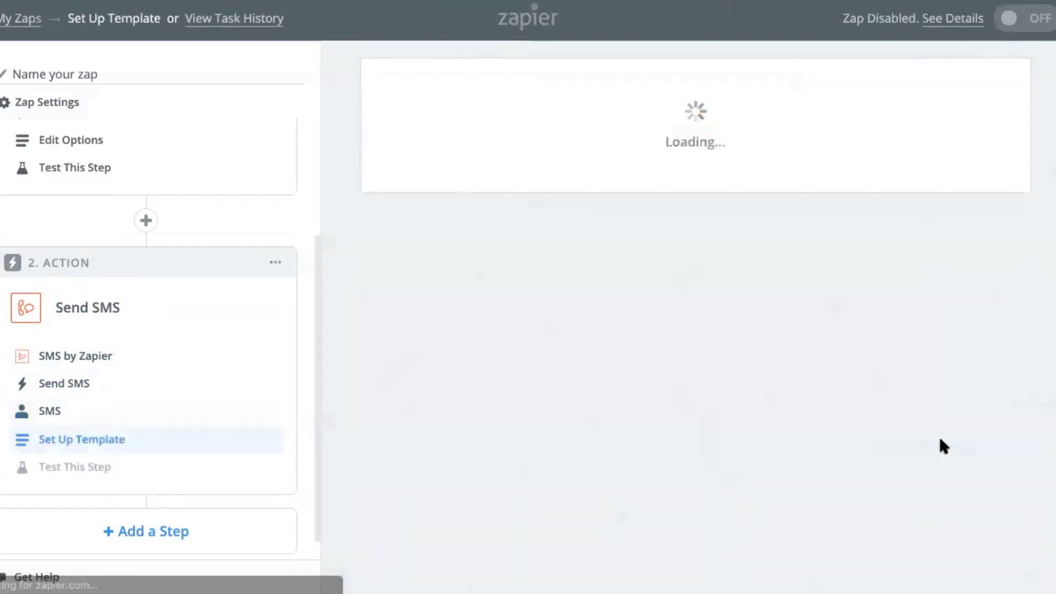
- Set the From Number of the Send SMS template to Random
scroll(668, 304, "down", 3)
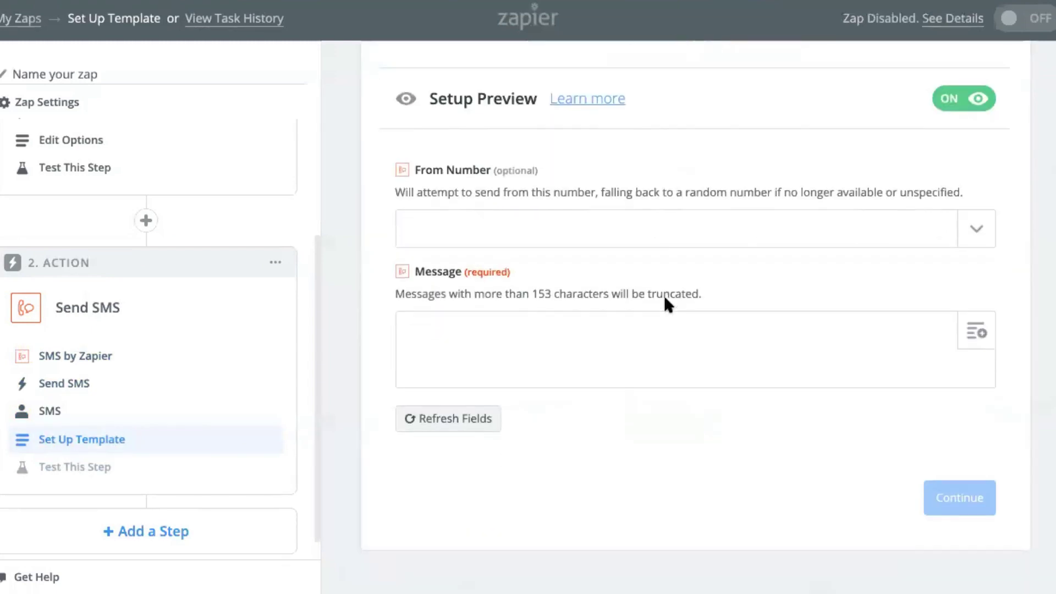
left_click(979, 226)
left_click(453, 299)
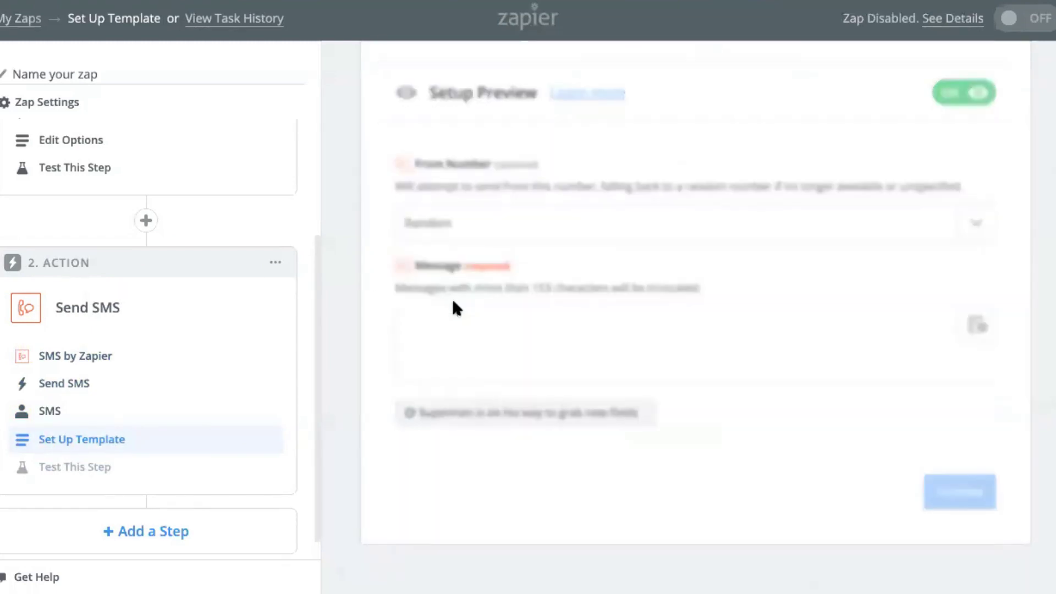
- Write the SMS message labels "Forecast:", "Max Temp:" and "Min Temp:" on three separate lines
left_click(511, 336)
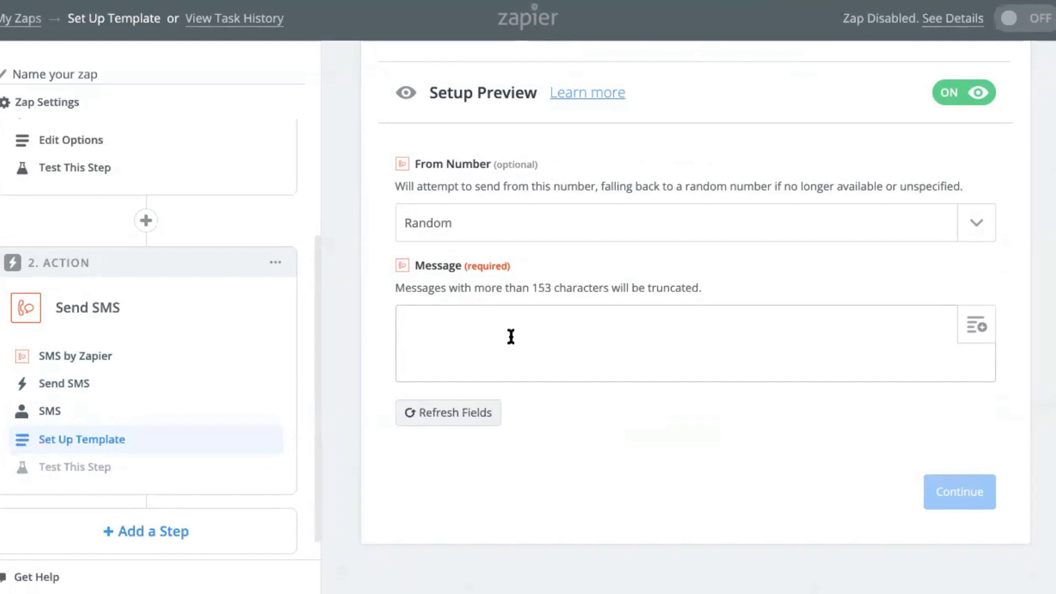
type("Forecast")
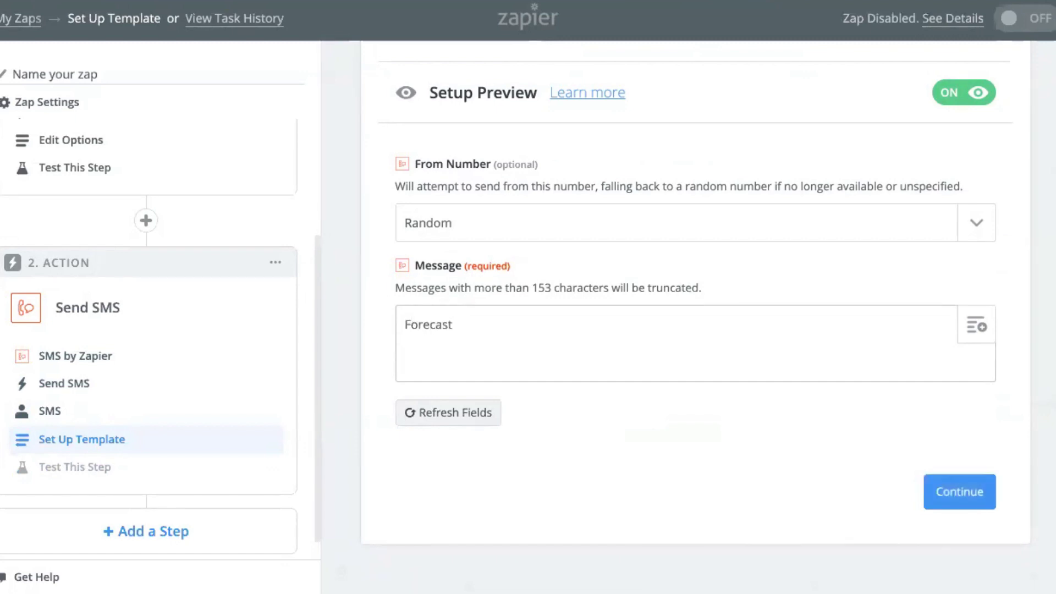
type(":")
key("Return")
type("Max Temp:")
key("Return")
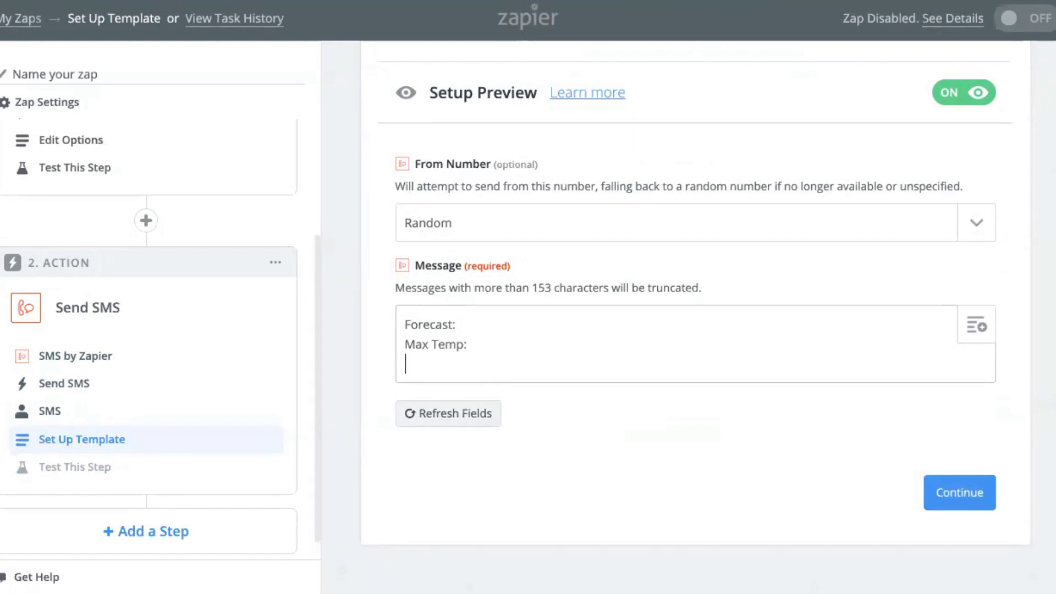
type("Min Temp:")
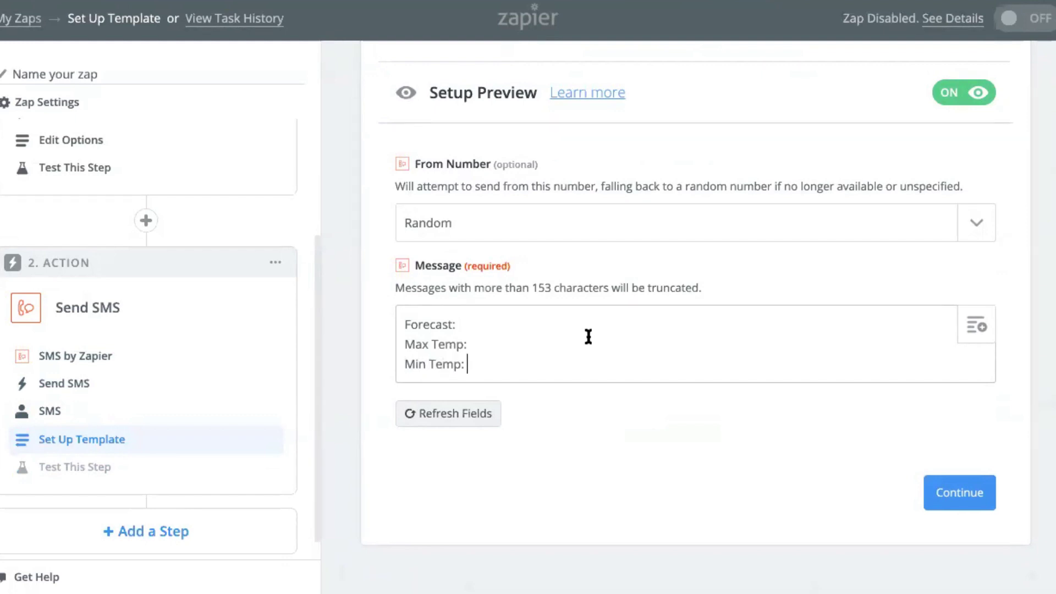
- Insert the trigger's Summary field after the "Forecast:" label in the message
left_click(493, 325)
left_click(505, 349)
left_click(463, 326)
left_click(965, 326)
scroll(1026, 326, "down", 2)
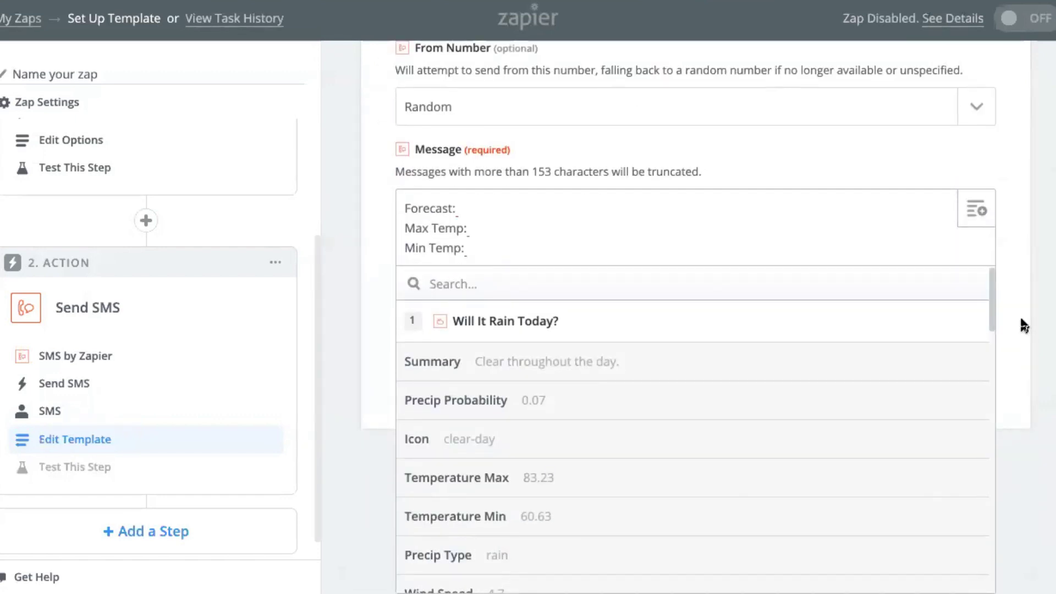
left_click(536, 374)
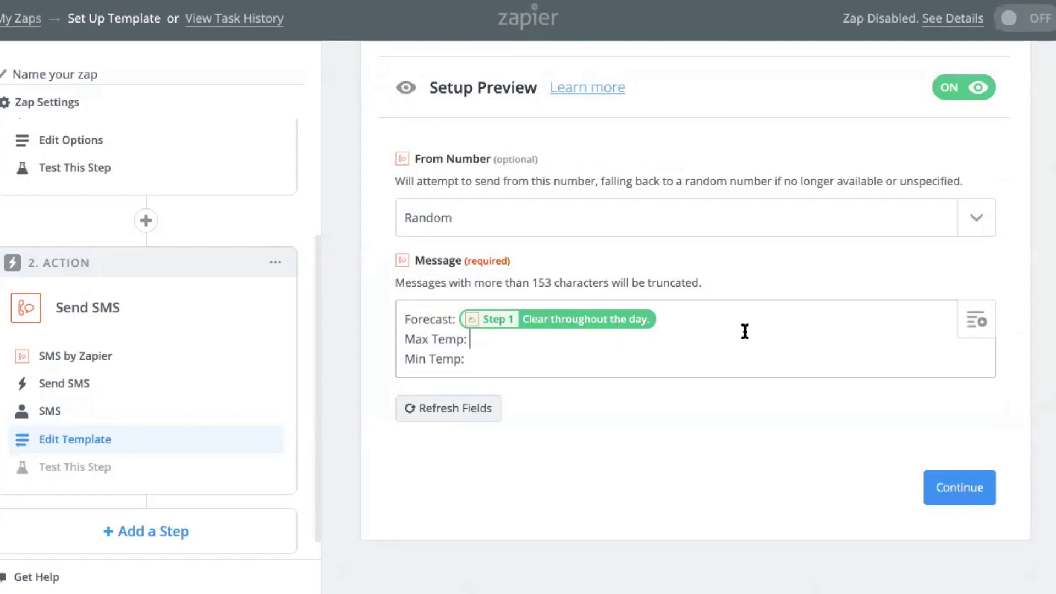
- Insert the Temperature Max field followed by "F" after "Max Temp:", and the Temperature Min field after "Min Temp:"
left_click(963, 323)
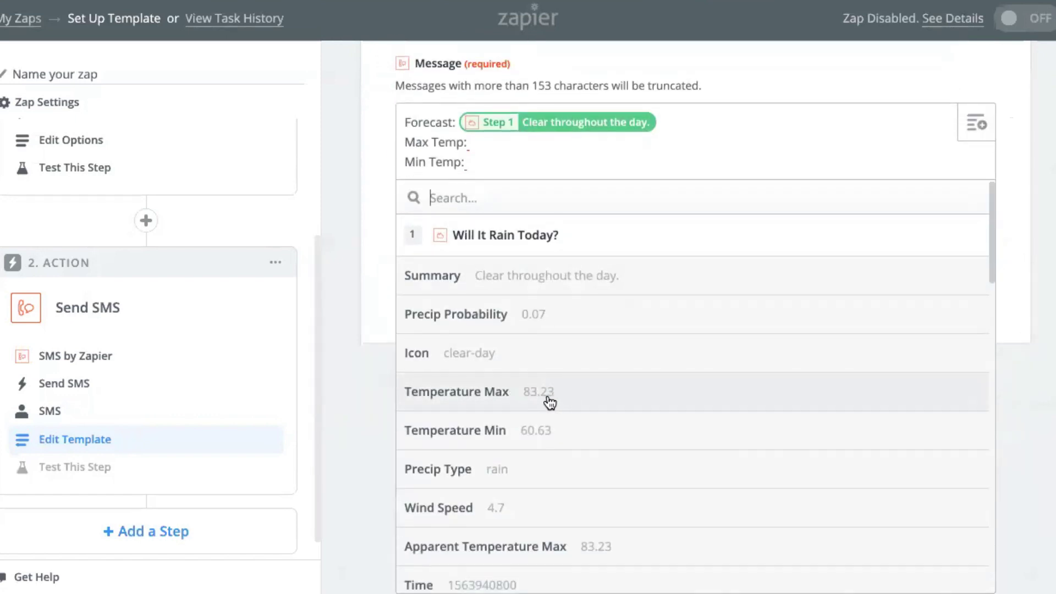
left_click(549, 404)
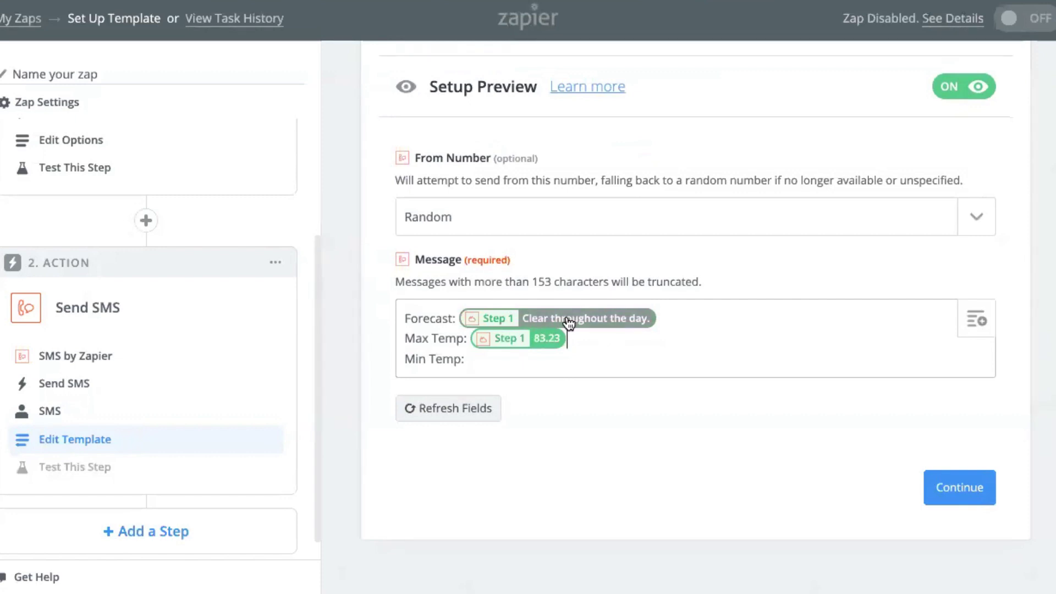
type("F")
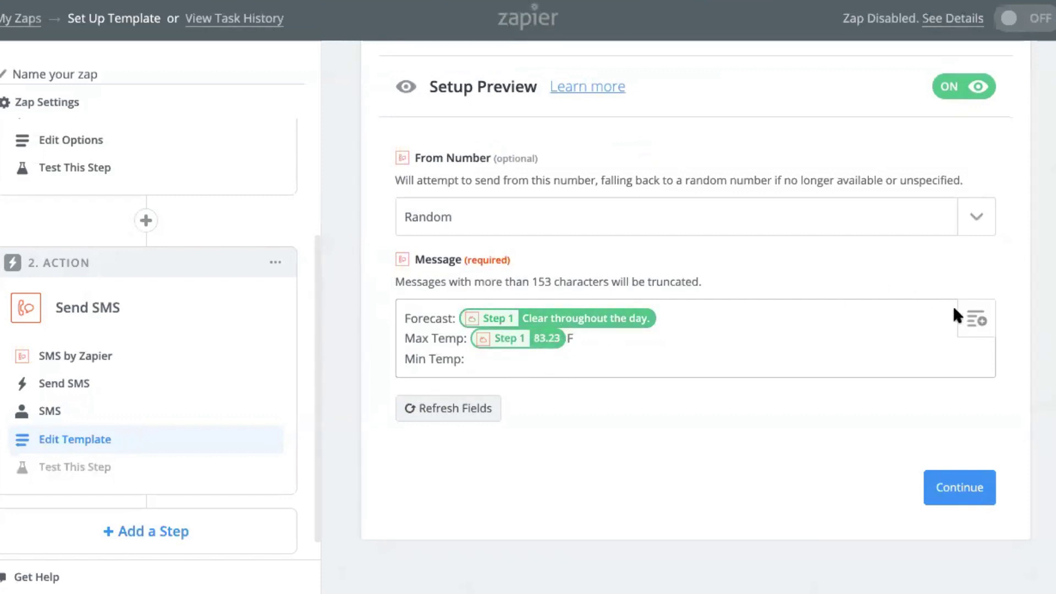
left_click(975, 319)
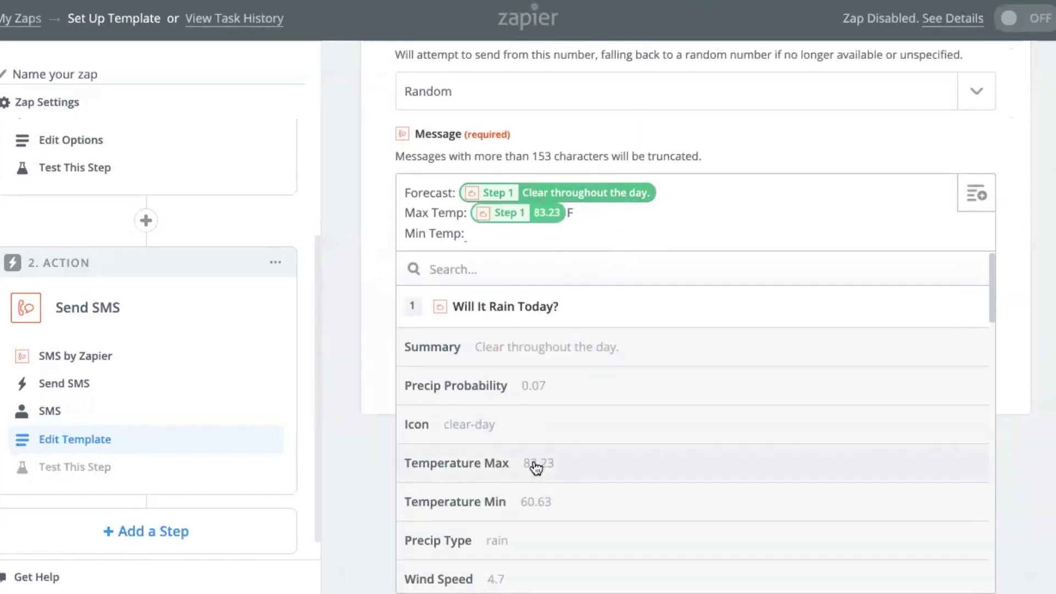
left_click(531, 498)
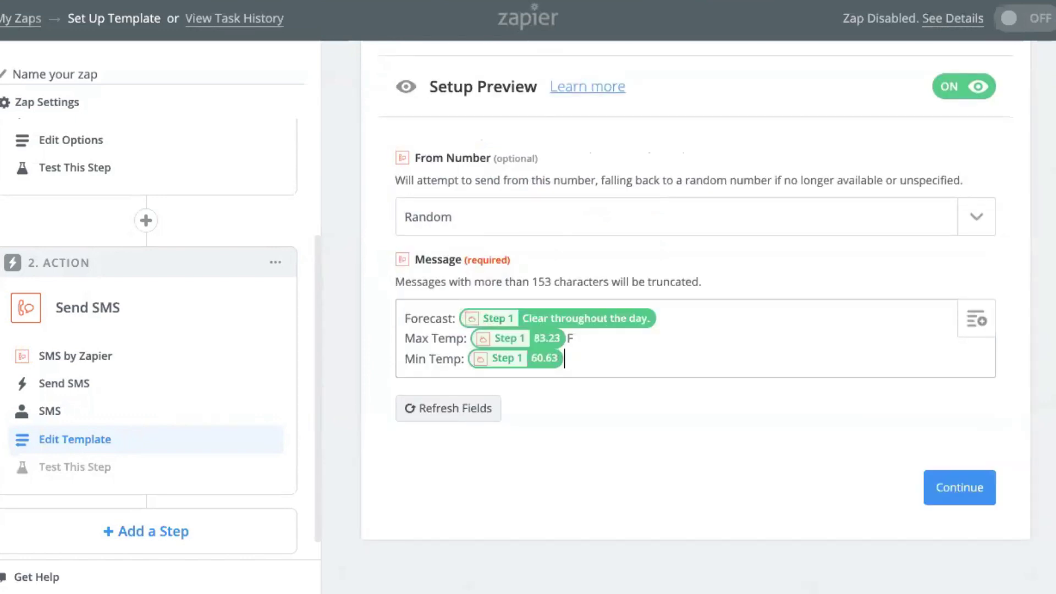
- Append "F" after the Temperature Min field in the message and send a test SMS through SMS by Zapier
type("F")
left_click(960, 488)
scroll(754, 288, "down", 3)
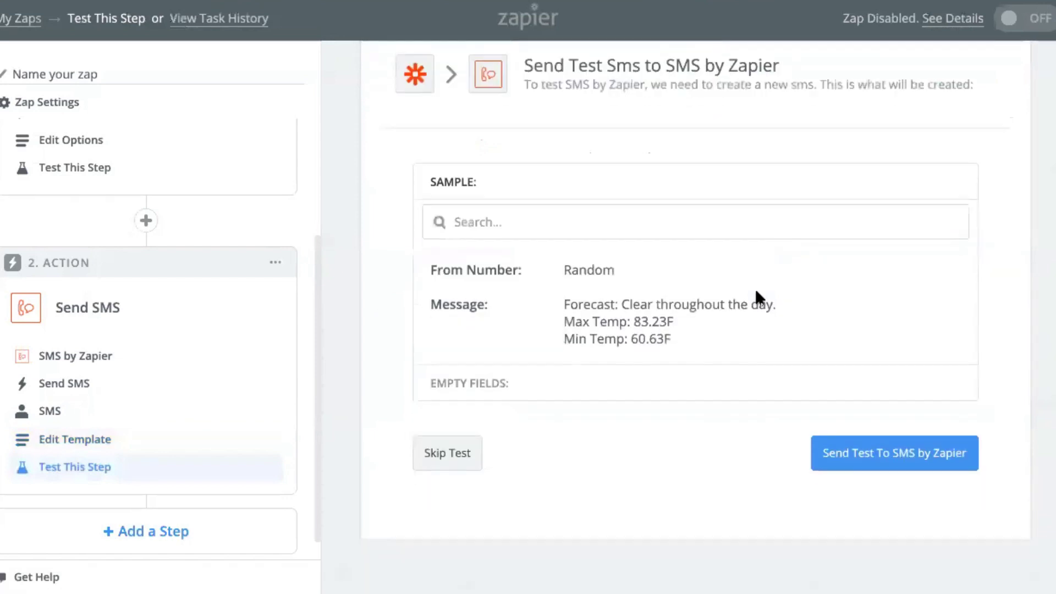
left_click(846, 460)
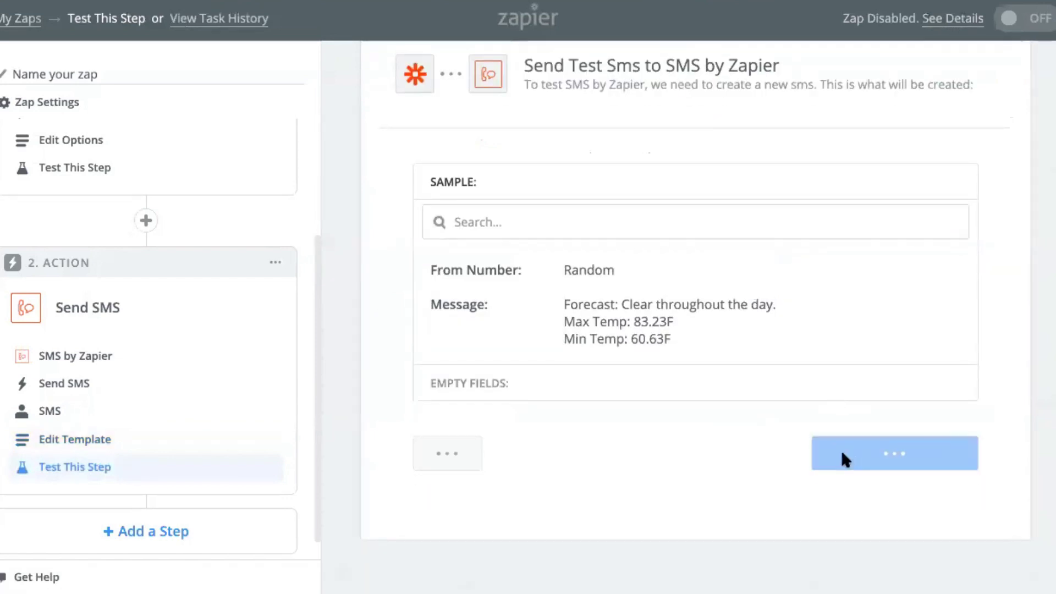
scroll(1053, 405, "down", 3)
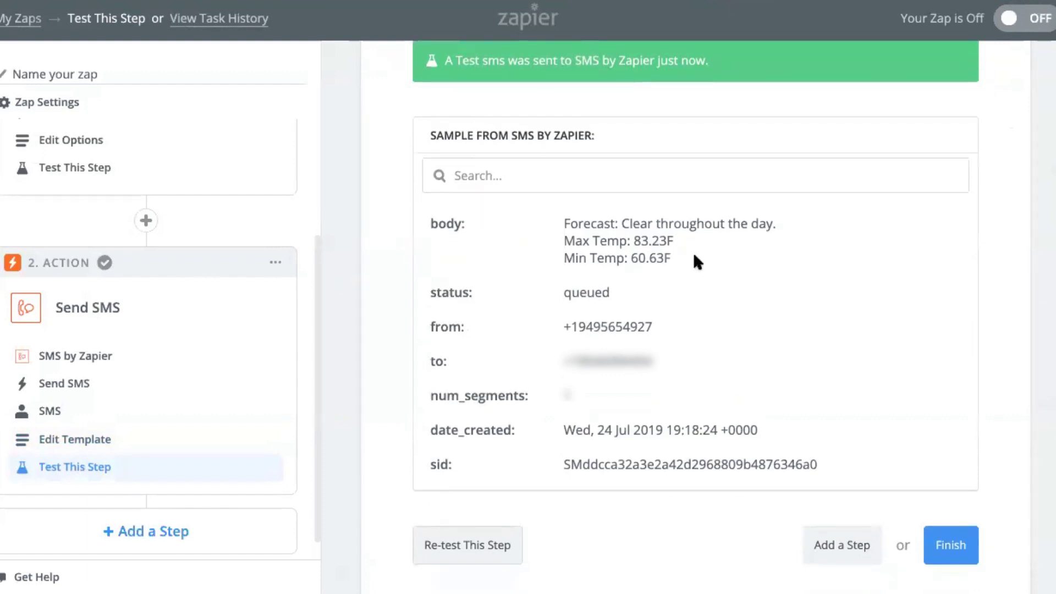
left_click_drag(693, 252, 531, 203)
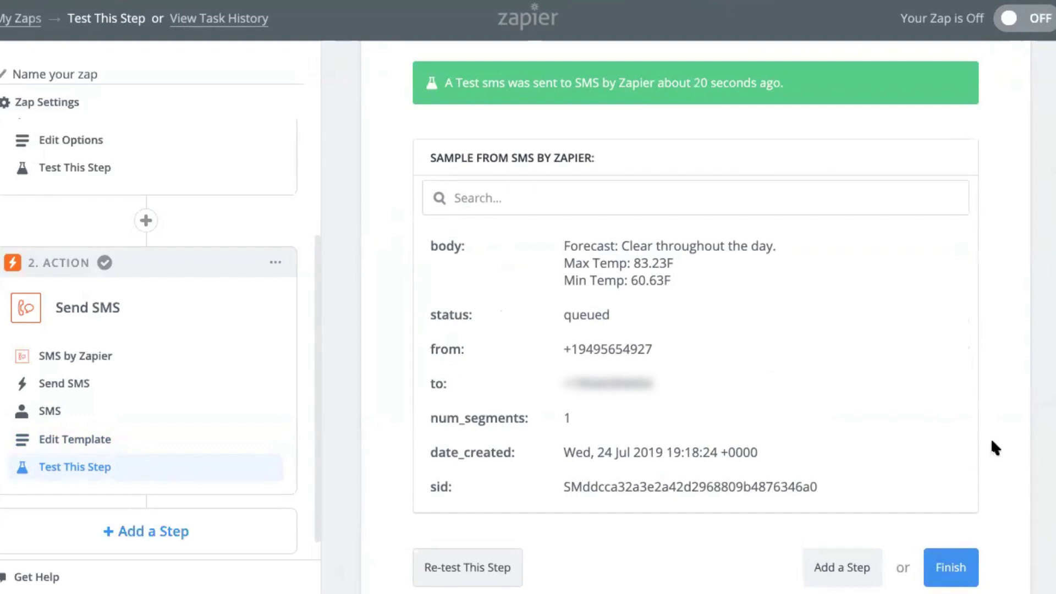
scroll(992, 438, "down", 1)
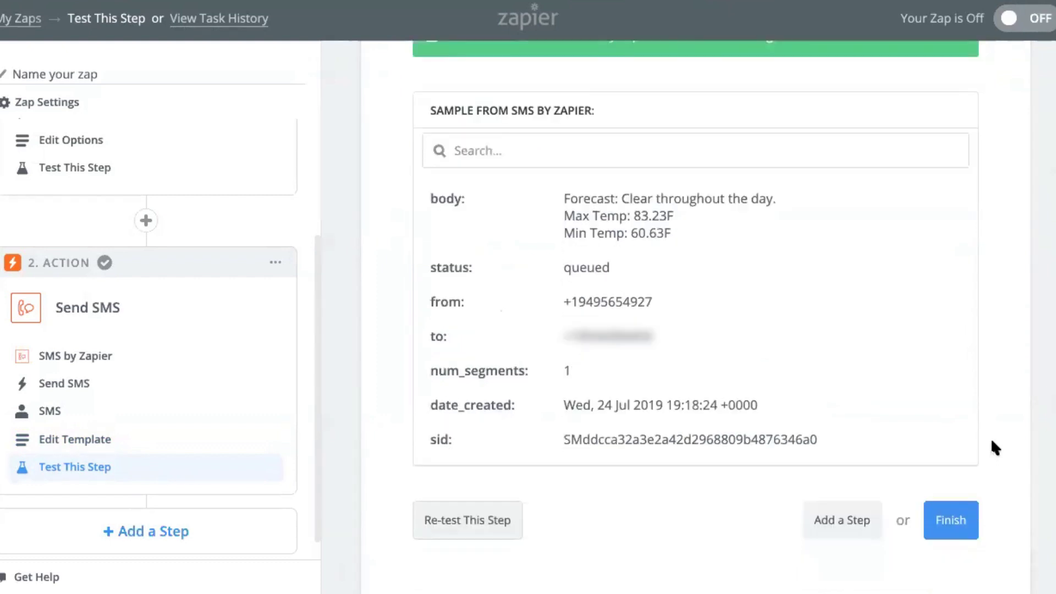
- Finish the Zap setup, name it "If it's going to rain send me a text" and turn the Zap on
left_click(964, 524)
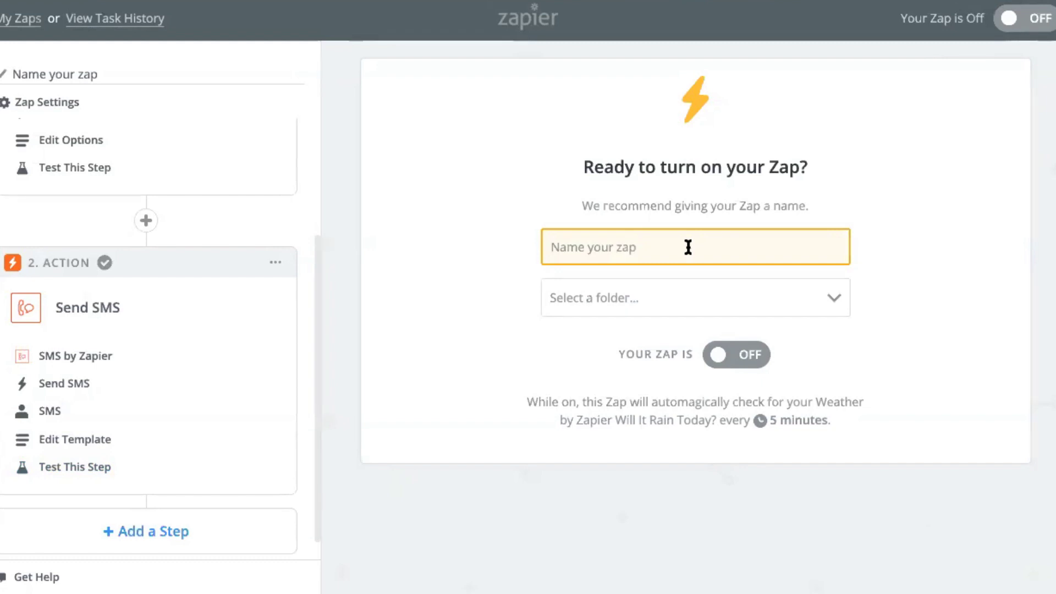
type("If it's")
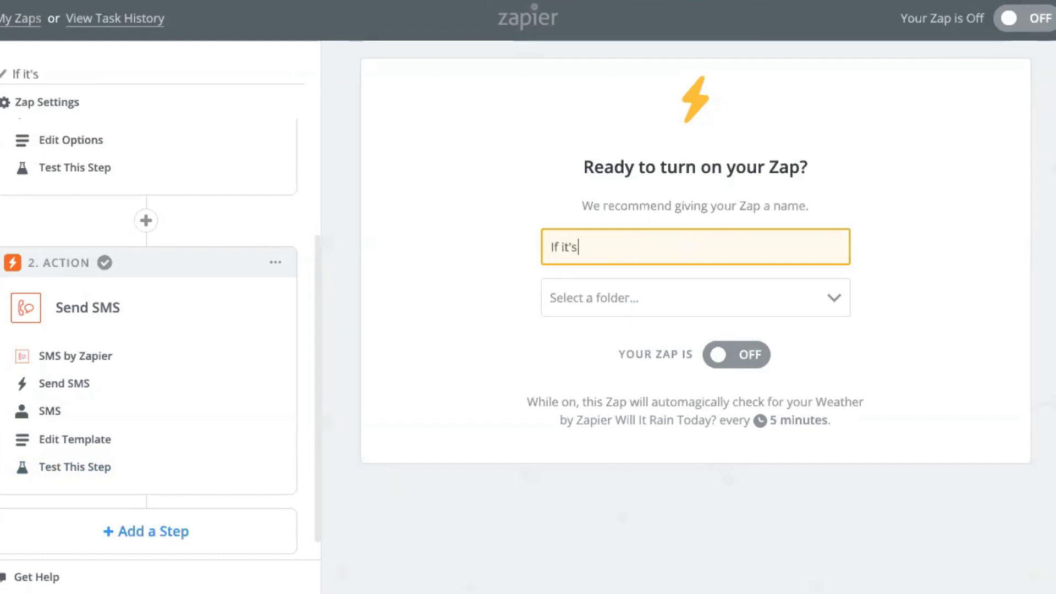
type(" going to rain send me at")
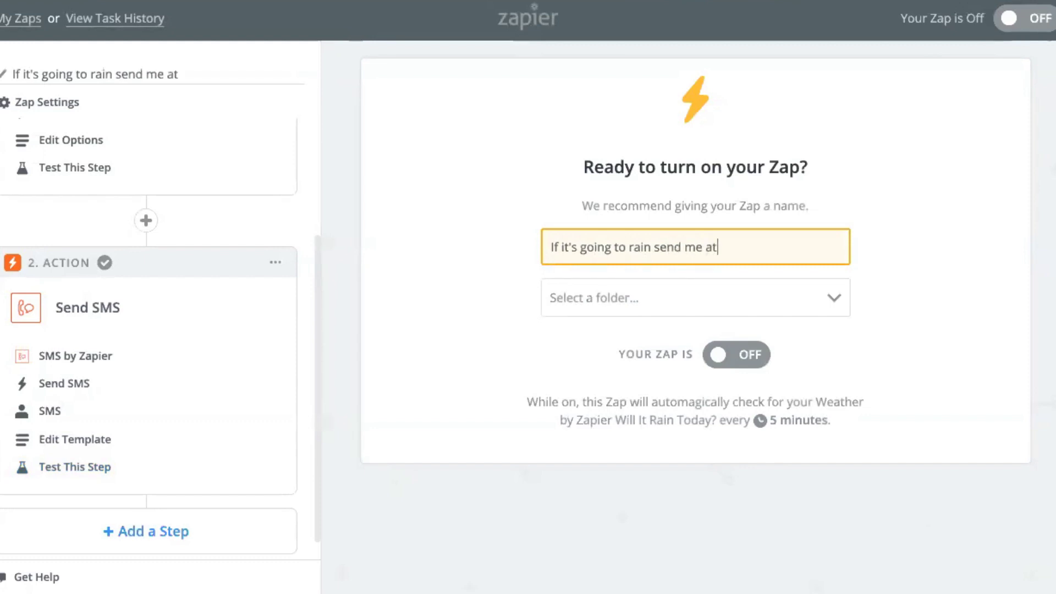
key("BackSpace")
type("text")
left_click(738, 366)
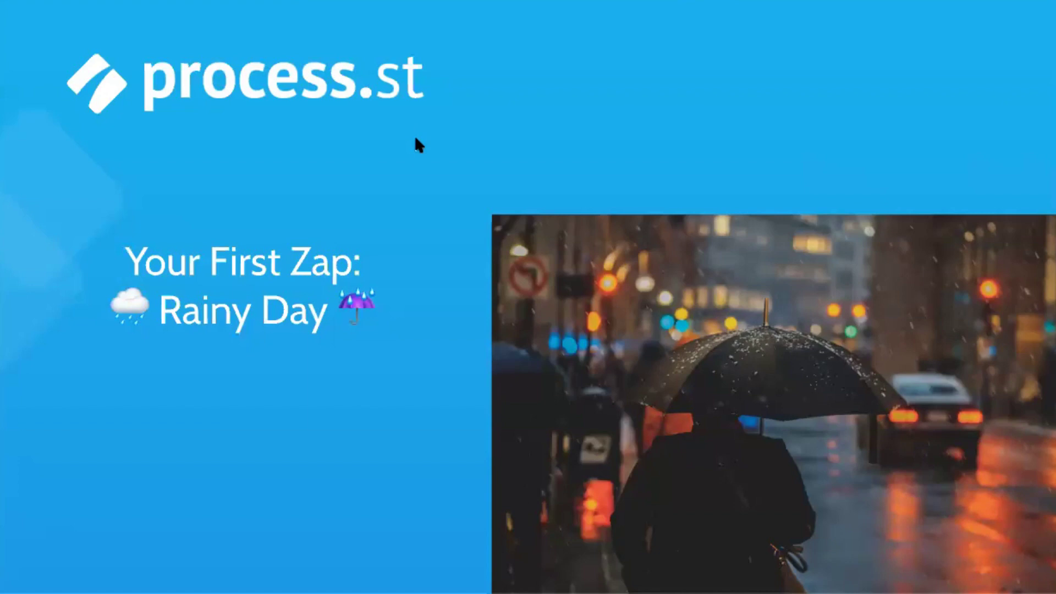
key("Right")
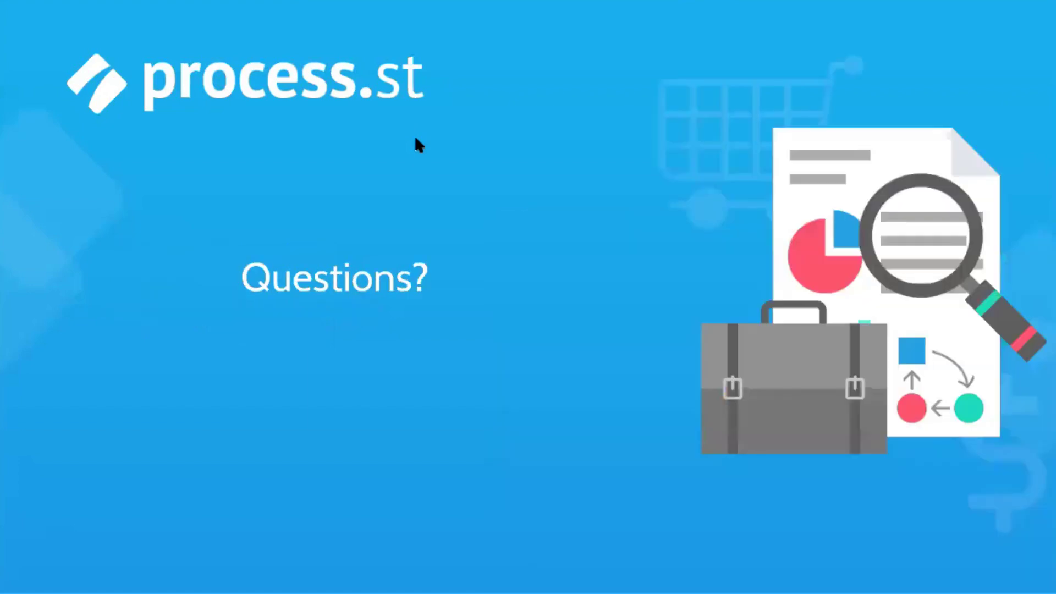
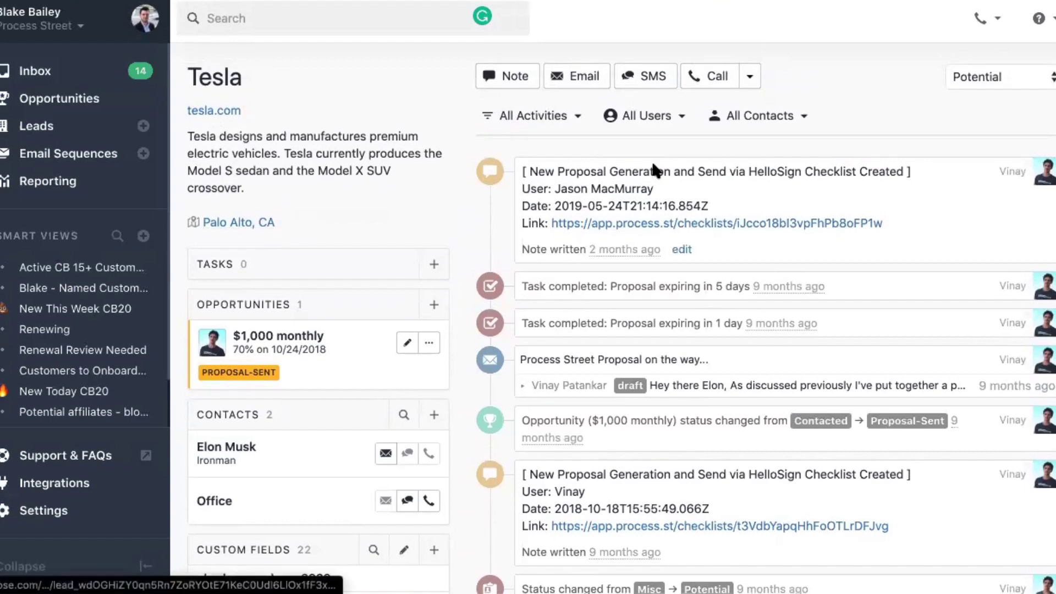
- Review the custom fields of the Tesla lead in the Close CRM and run its QBR checklist in Process Street
scroll(538, 286, "down", 9)
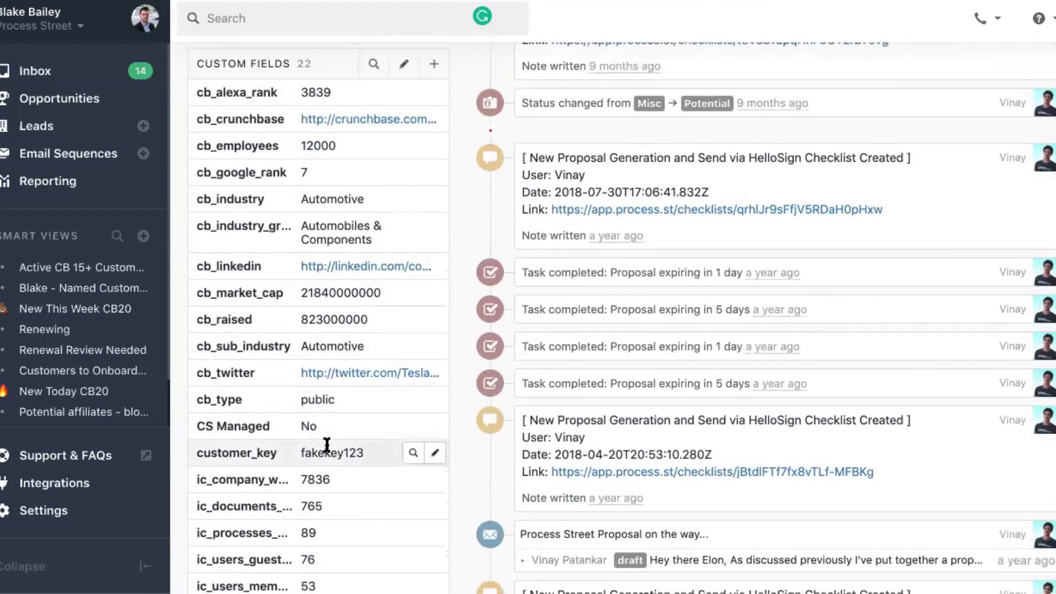
scroll(308, 440, "down", 4)
scroll(324, 451, "down", 3)
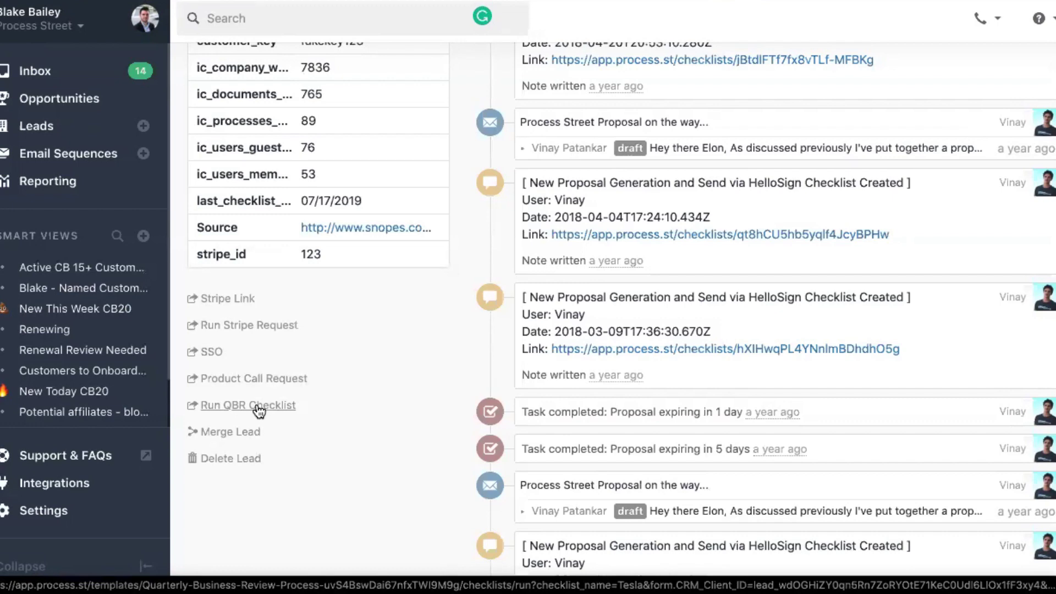
scroll(259, 410, "up", 4)
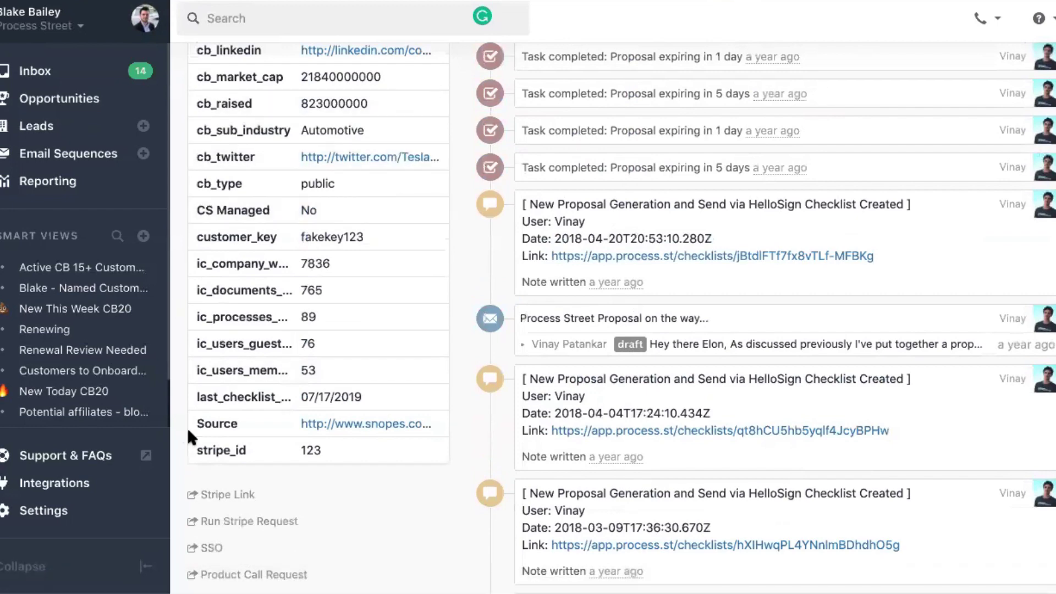
scroll(513, 358, "down", 3)
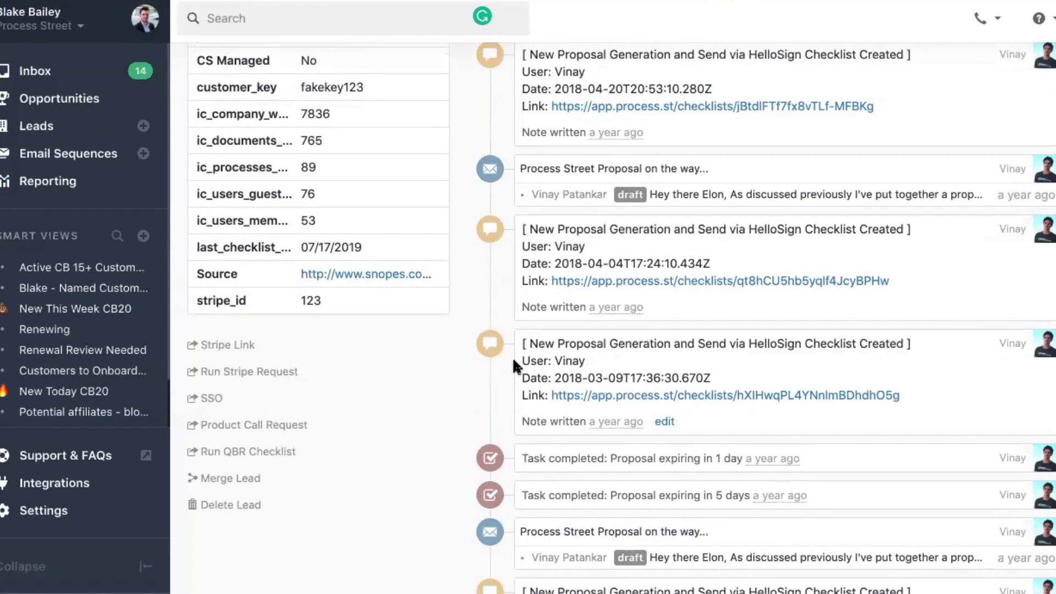
scroll(513, 357, "down", 1)
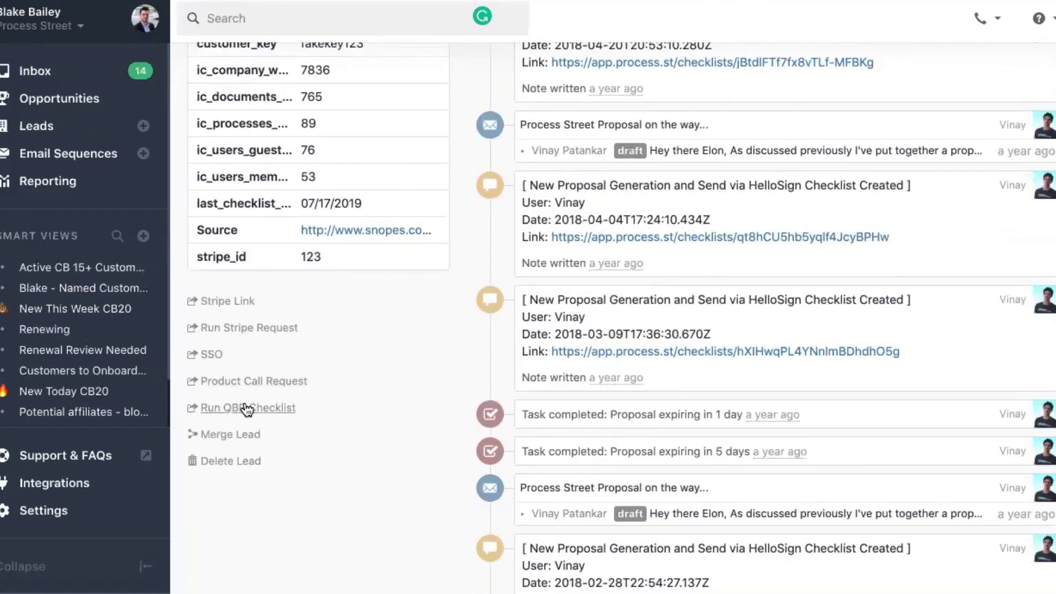
left_click(249, 409)
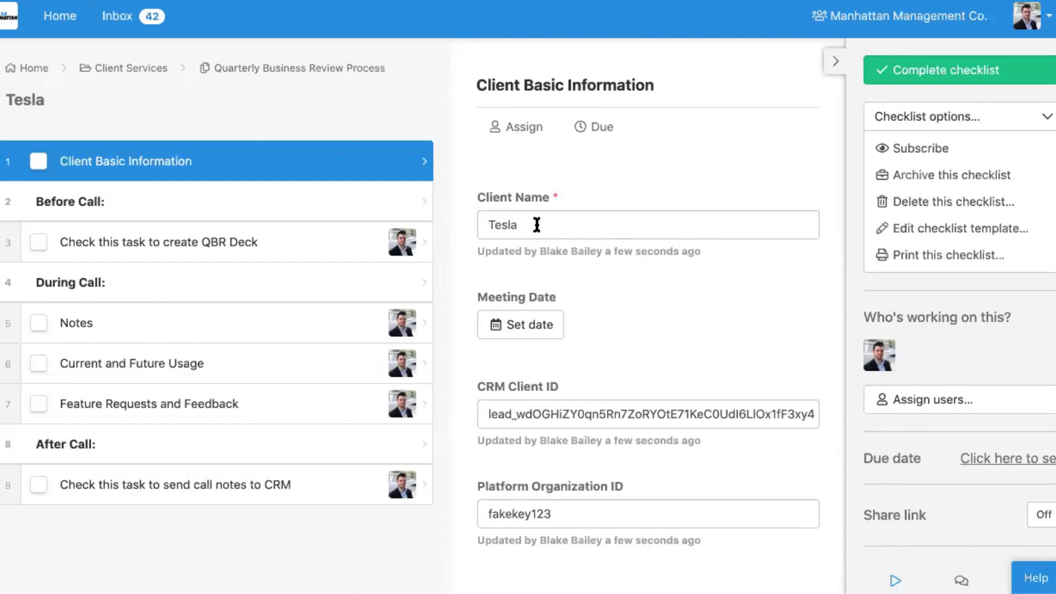
- Set the Meeting Date to 07/31/2019 at 3:30PM and complete the Client Basic Information task
scroll(538, 224, "down", 3)
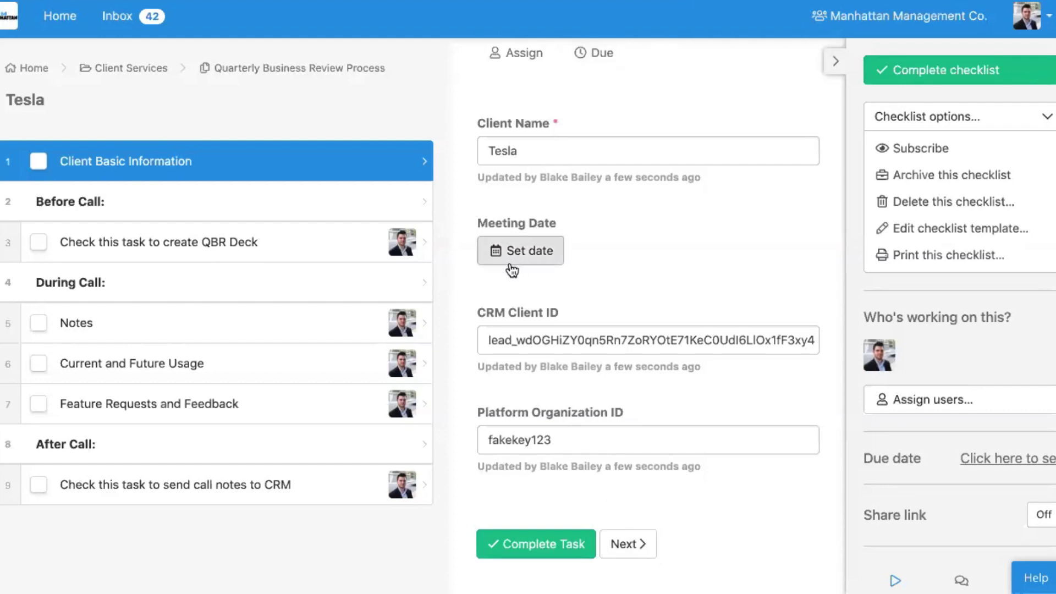
left_click(538, 256)
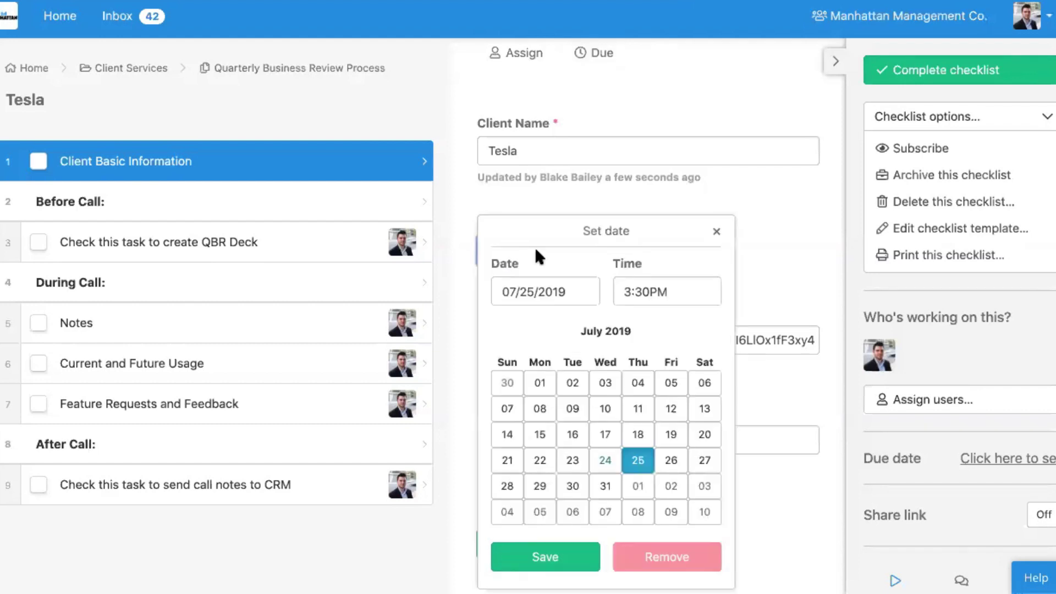
left_click(615, 492)
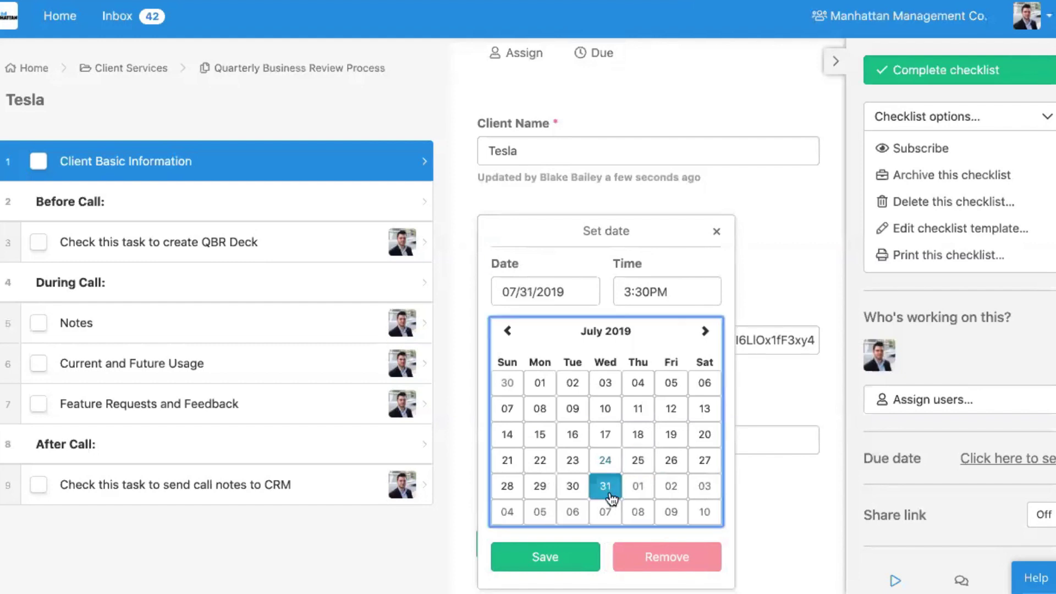
left_click(561, 568)
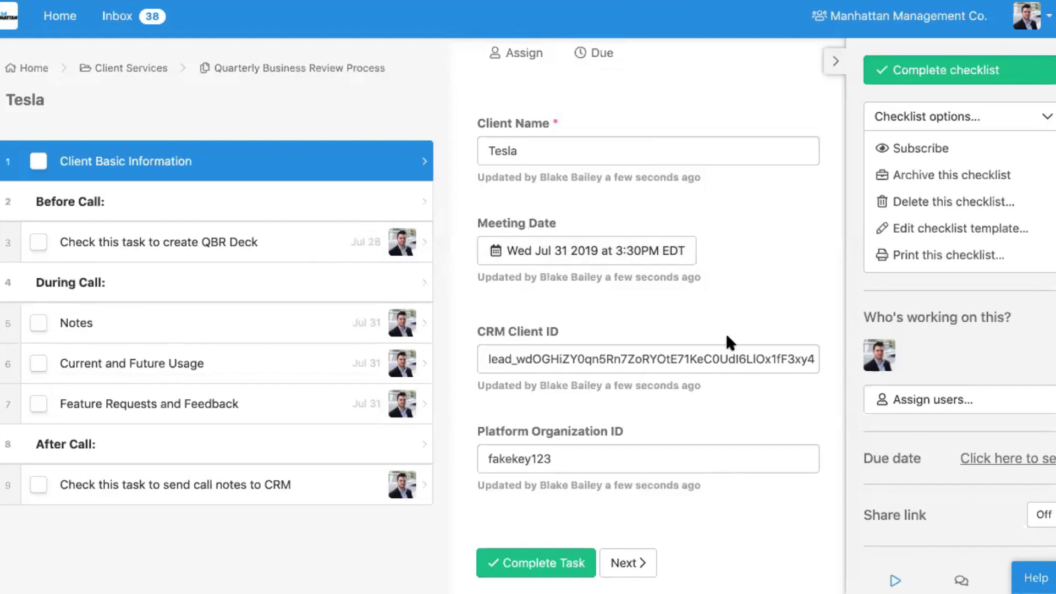
scroll(725, 333, "down", 2)
left_click(556, 446)
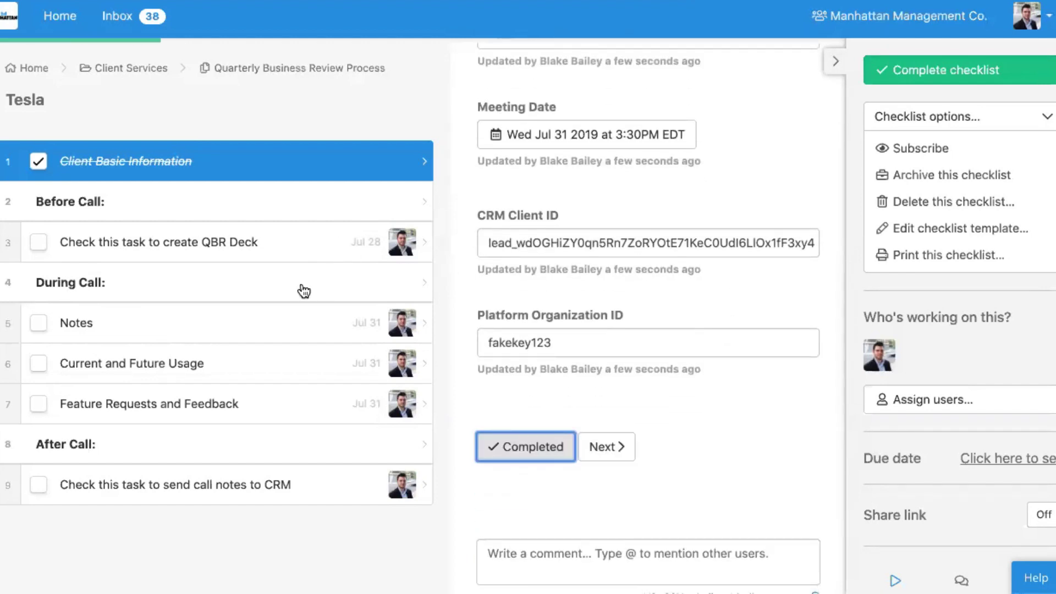
- Set Create Deck? to Yes in the "Check this task to create QBR Deck" task
left_click(312, 256)
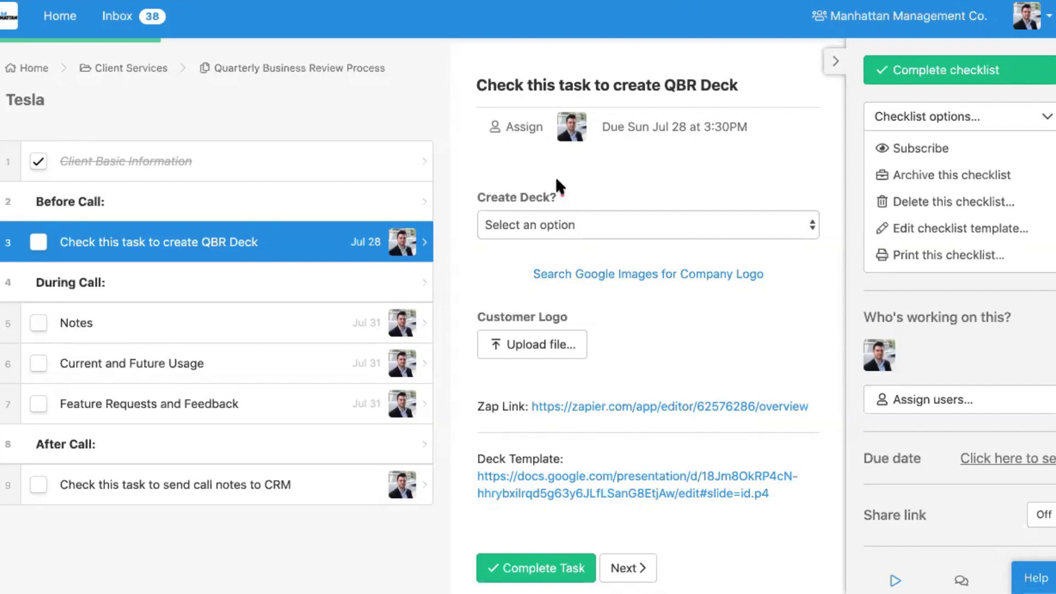
left_click(521, 221)
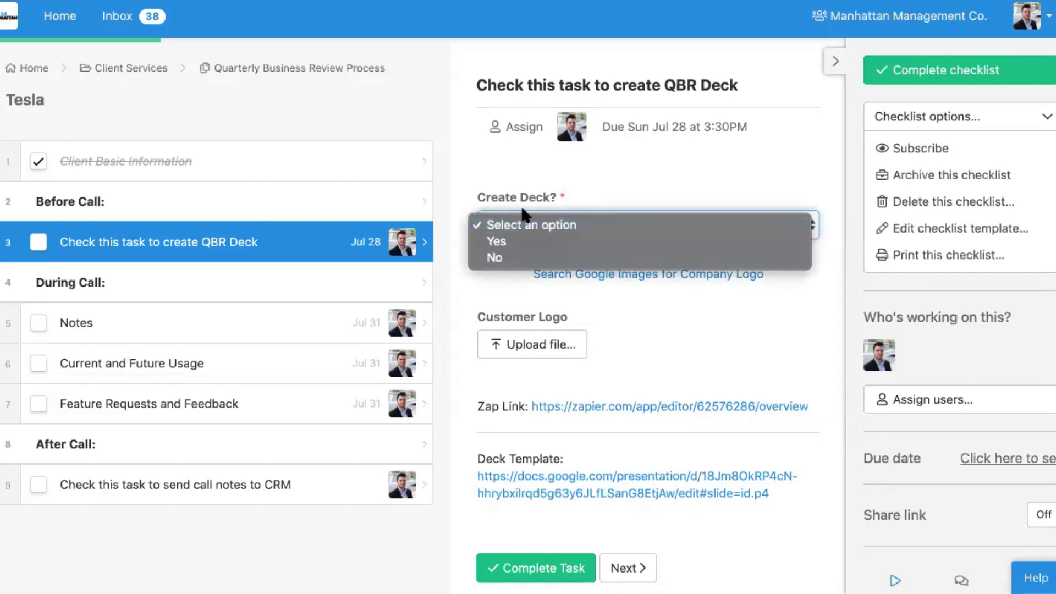
left_click(495, 241)
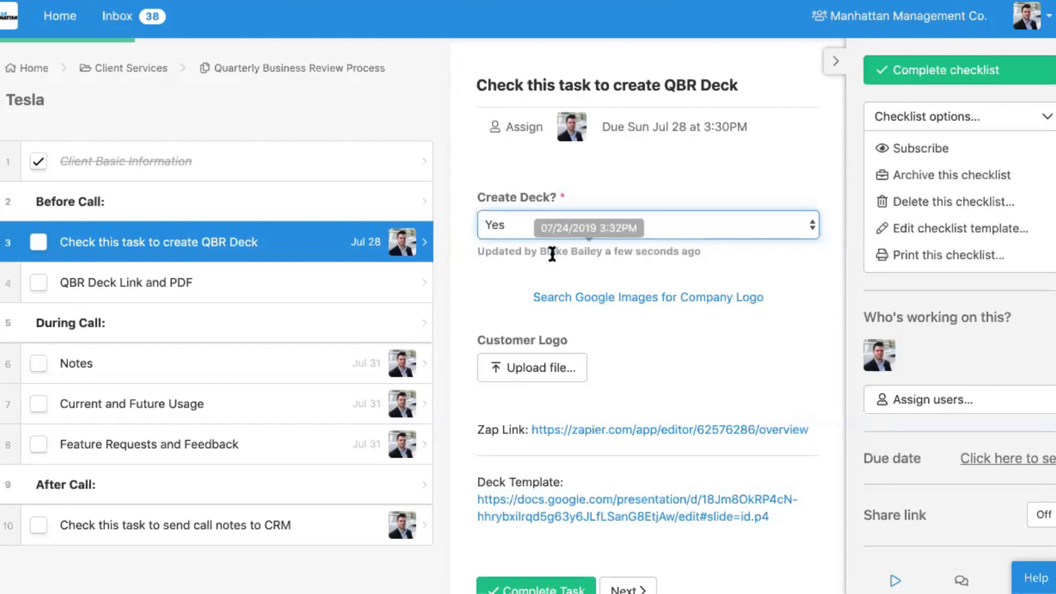
- Search Google Images for the company logo from the QBR Deck task and save the red Tesla "T" emblem as a PNG to the Desktop
scroll(550, 253, "down", 1)
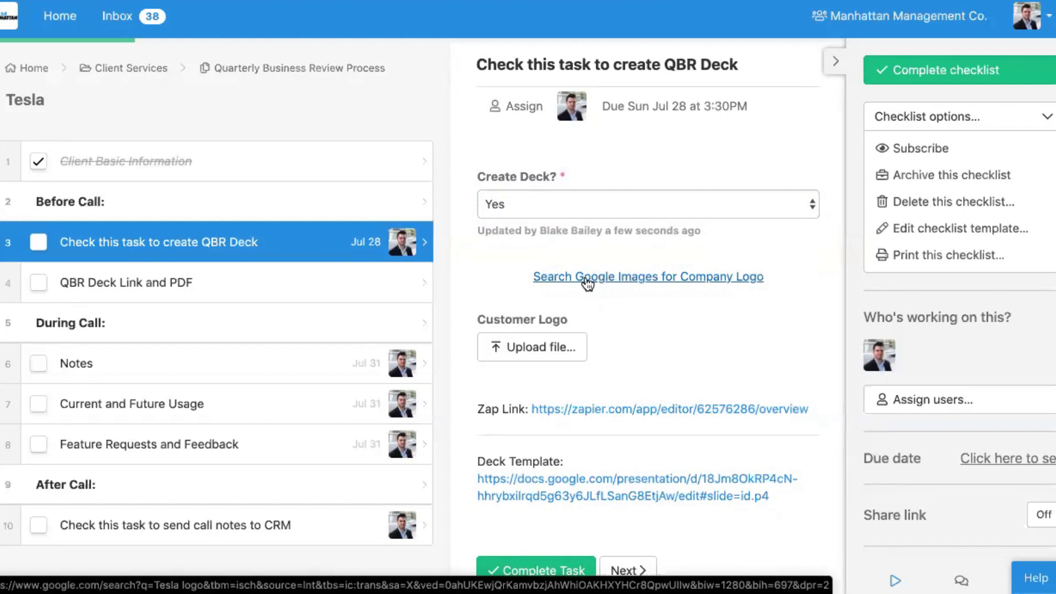
left_click(346, 164)
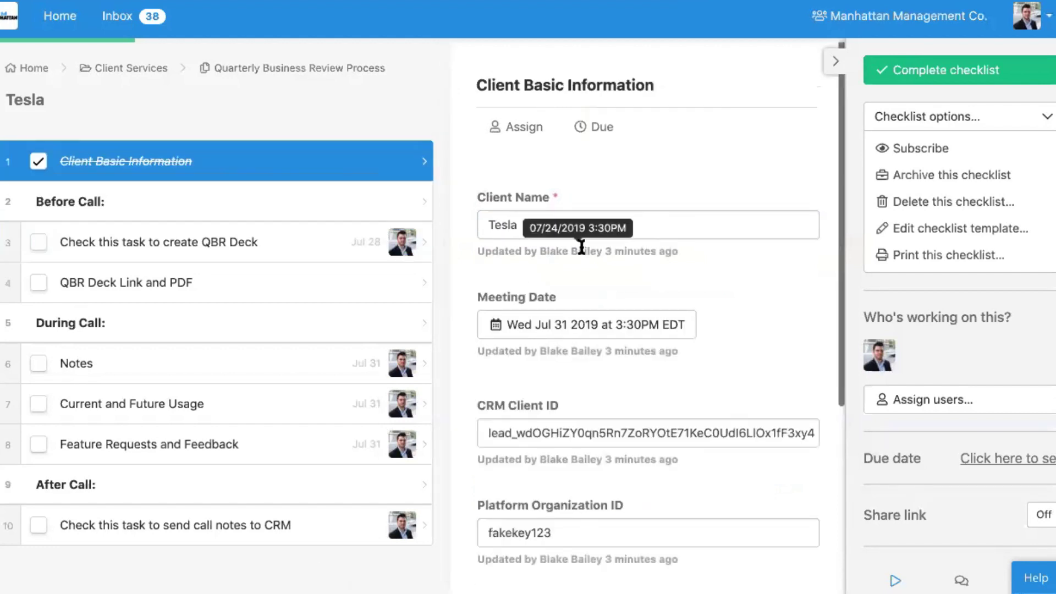
left_click(302, 240)
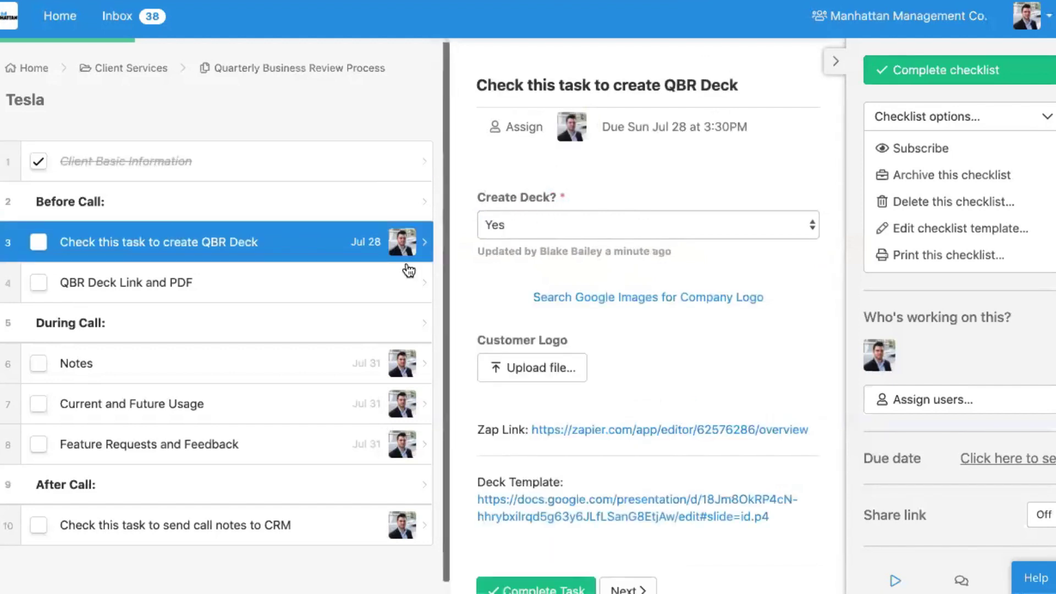
left_click(625, 299)
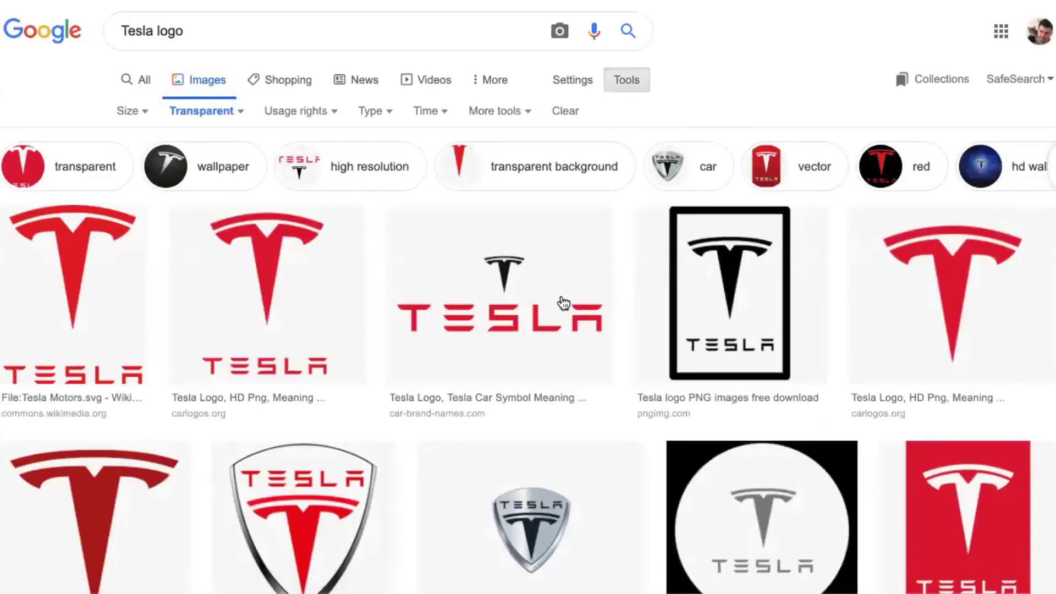
right_click(956, 318)
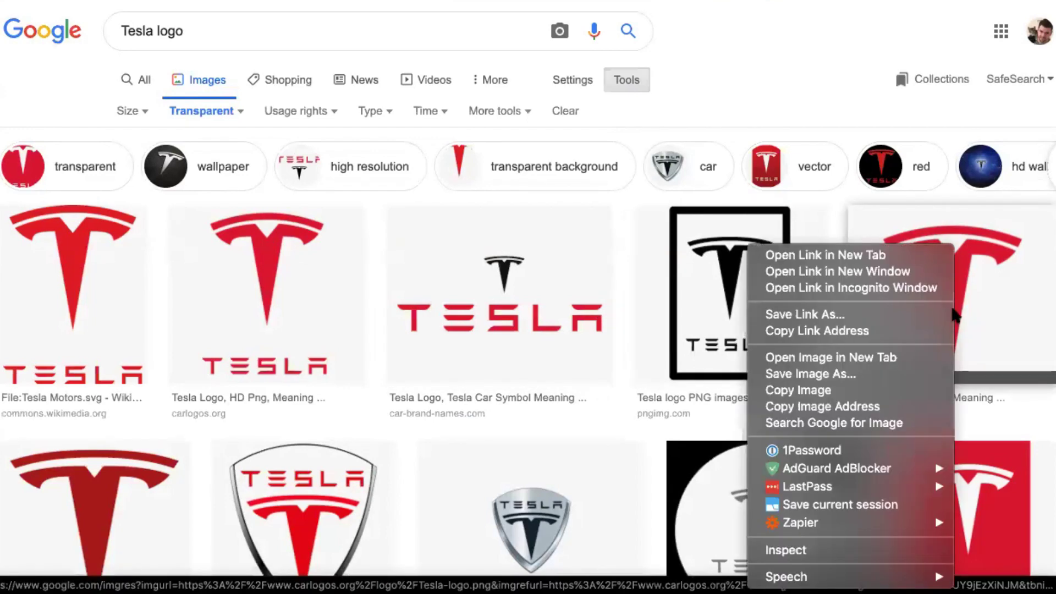
left_click(828, 374)
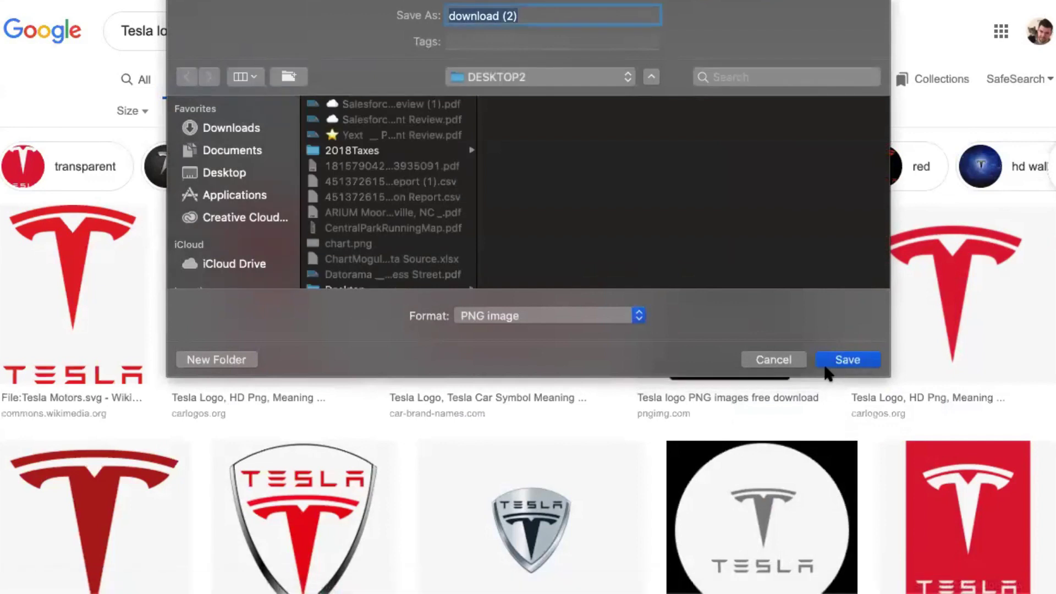
left_click(238, 175)
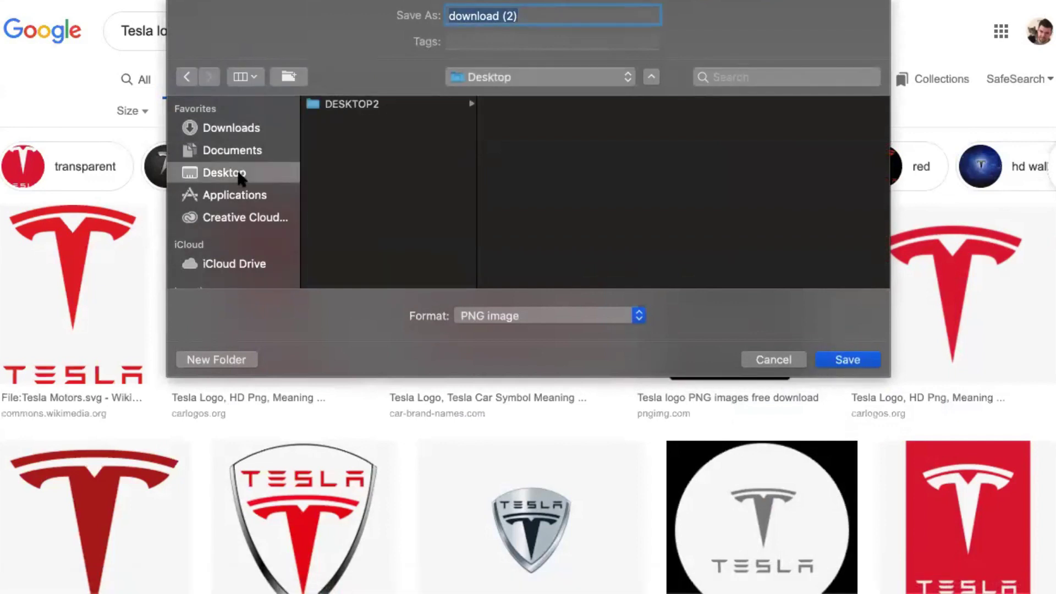
key("Return")
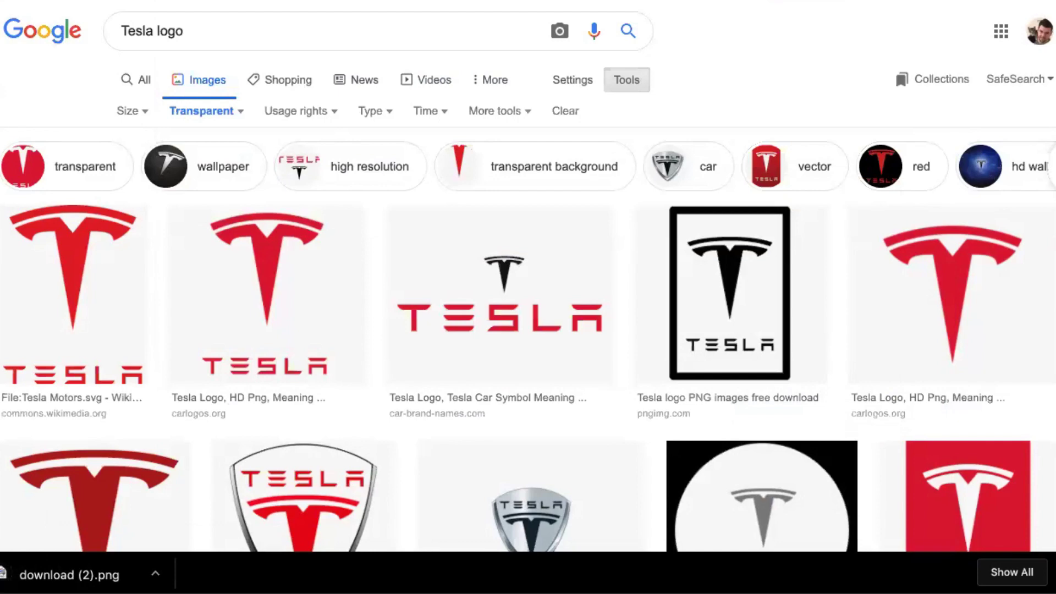
- Upload "download (2).png" from the Desktop as the Customer Logo in the Tesla checklist's QBR Deck task
key("super+w")
left_click(532, 368)
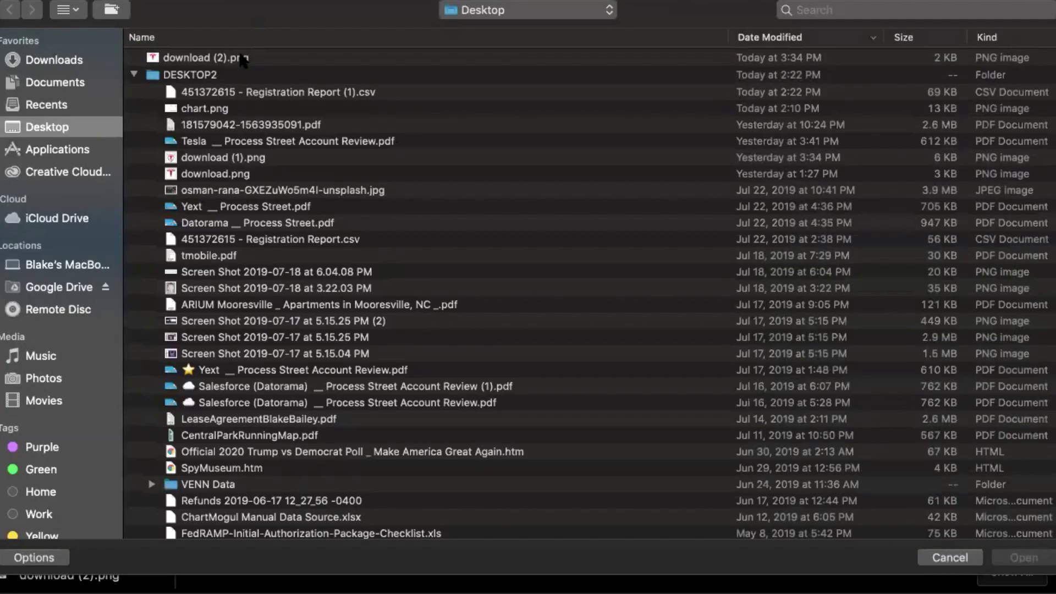
left_click(241, 58)
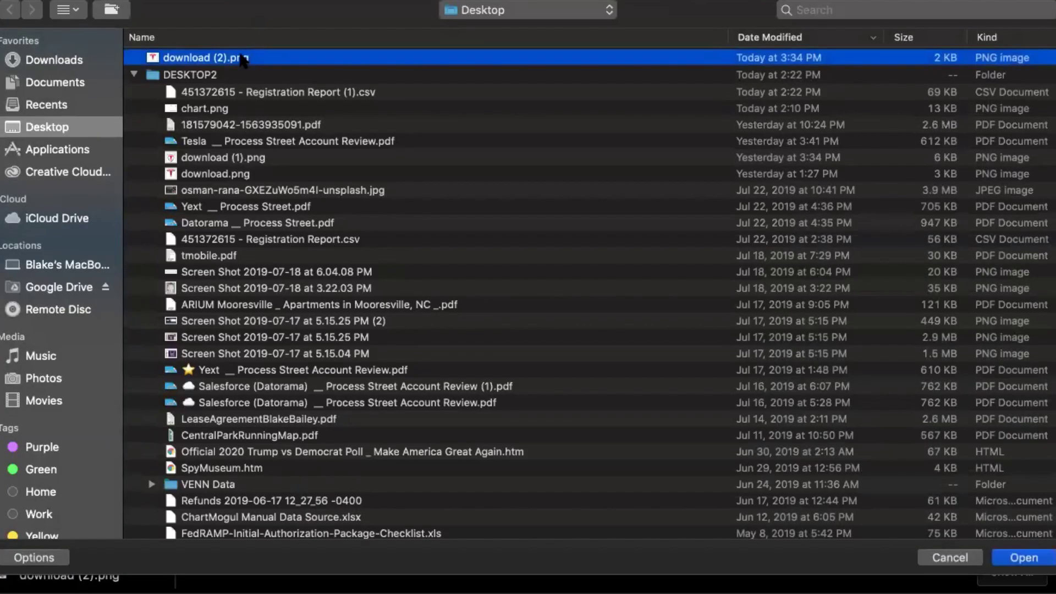
double_click(241, 57)
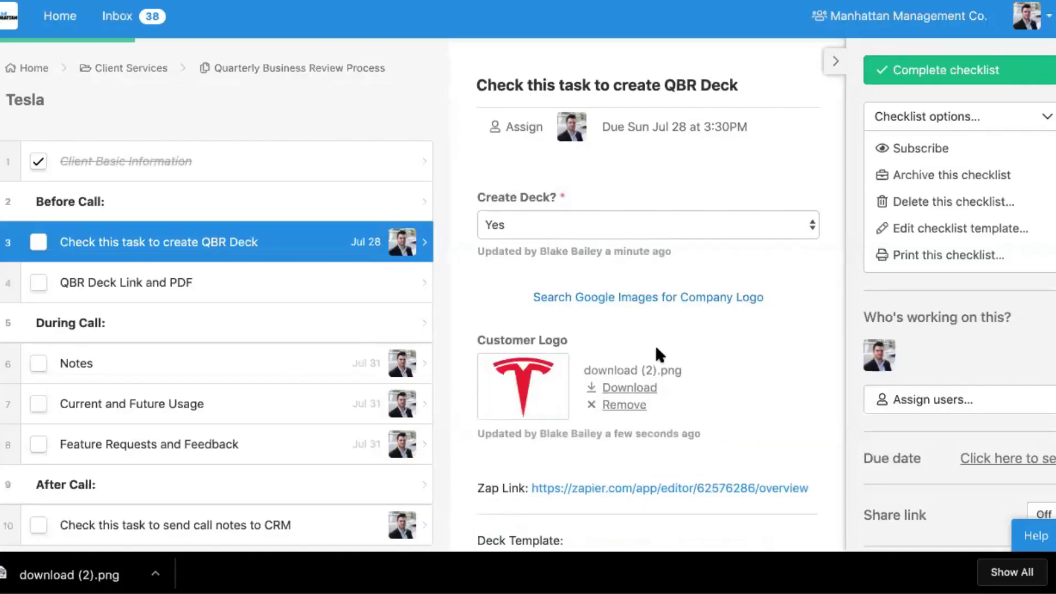
- Complete the "Check this task to create QBR Deck" task and open its linked Google Slides deck template
scroll(700, 342, "down", 4)
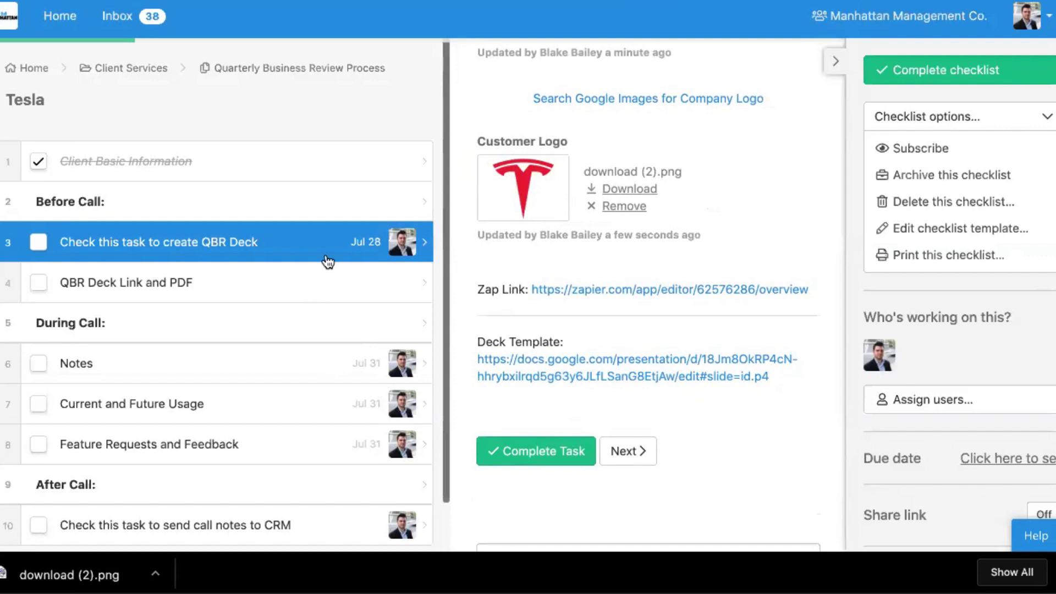
scroll(621, 326, "up", 4)
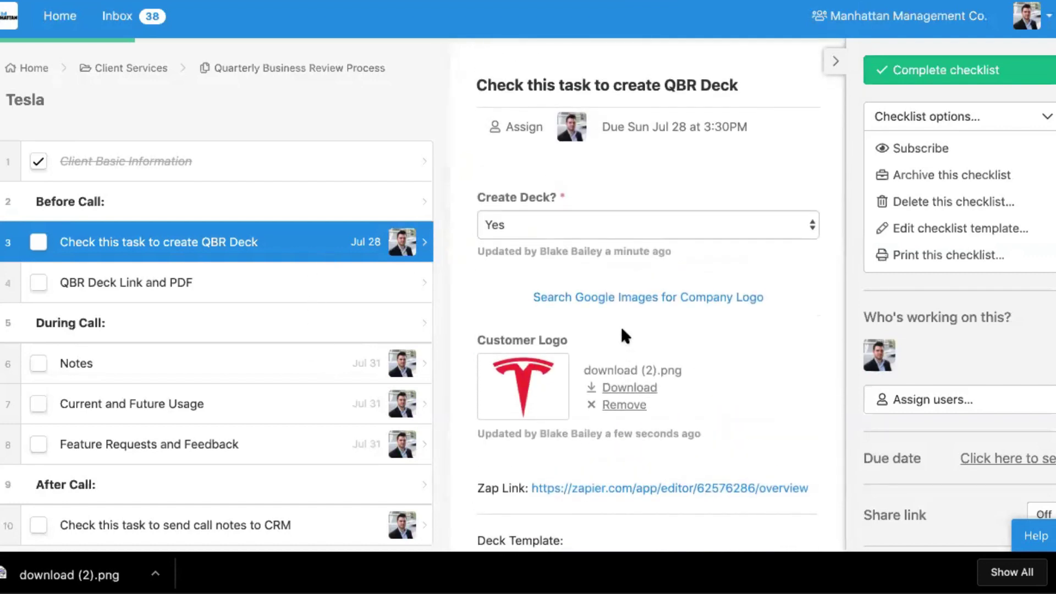
scroll(623, 332, "down", 3)
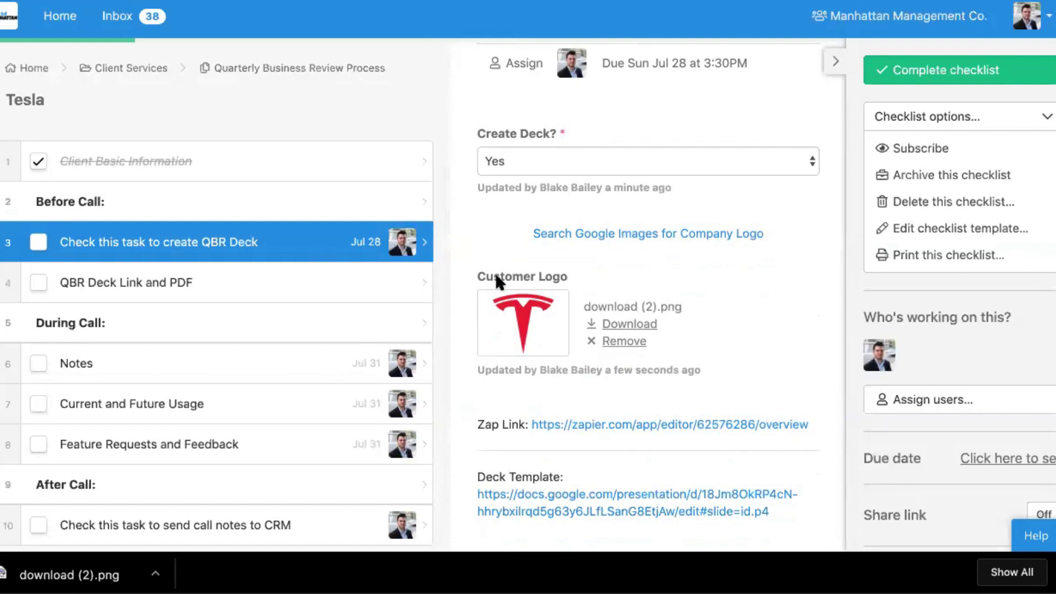
scroll(520, 332, "down", 2)
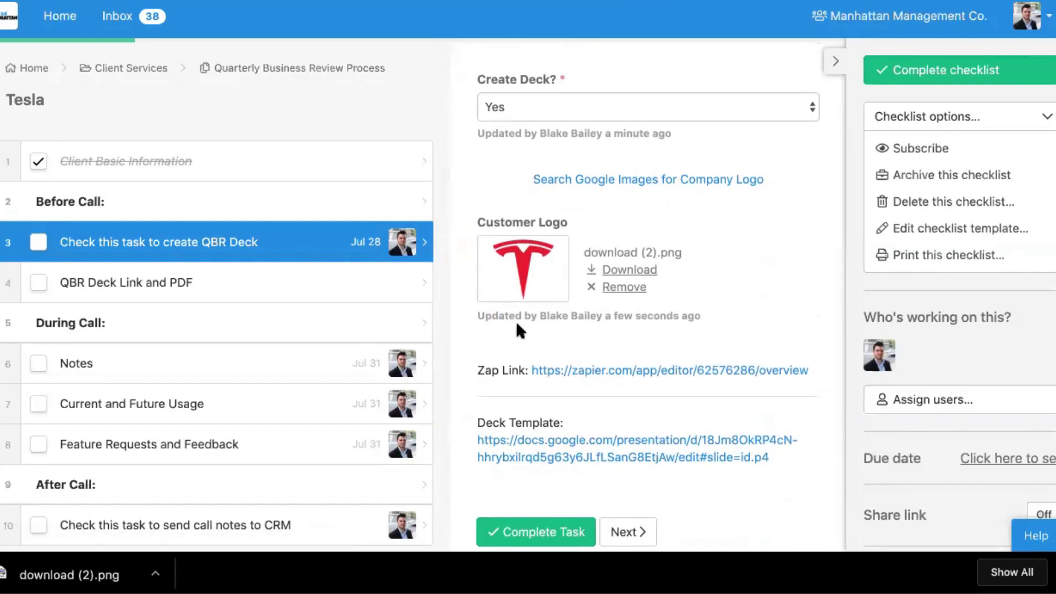
left_click(545, 531)
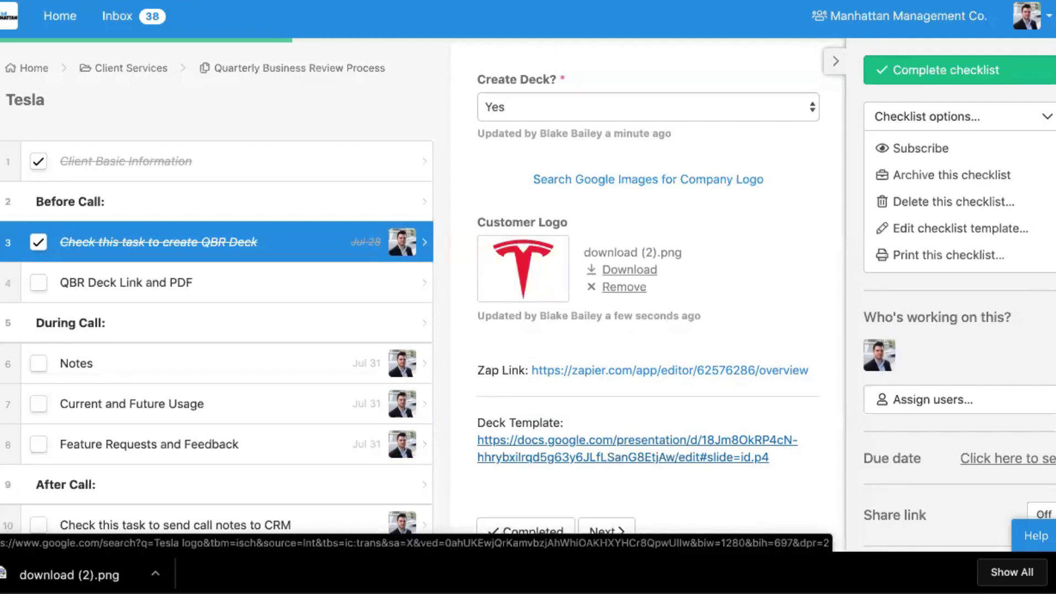
left_click(623, 441)
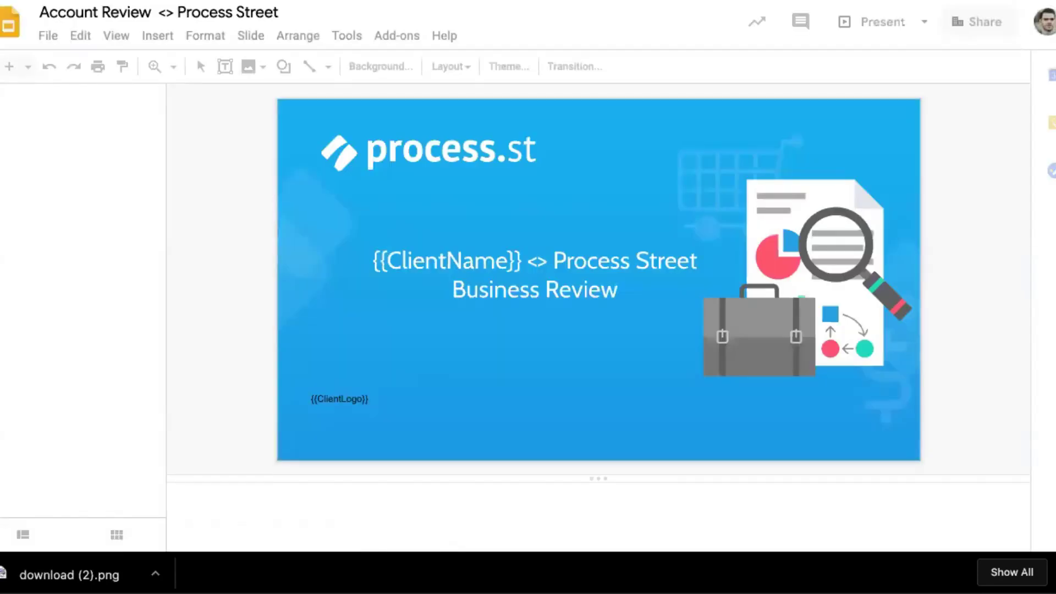
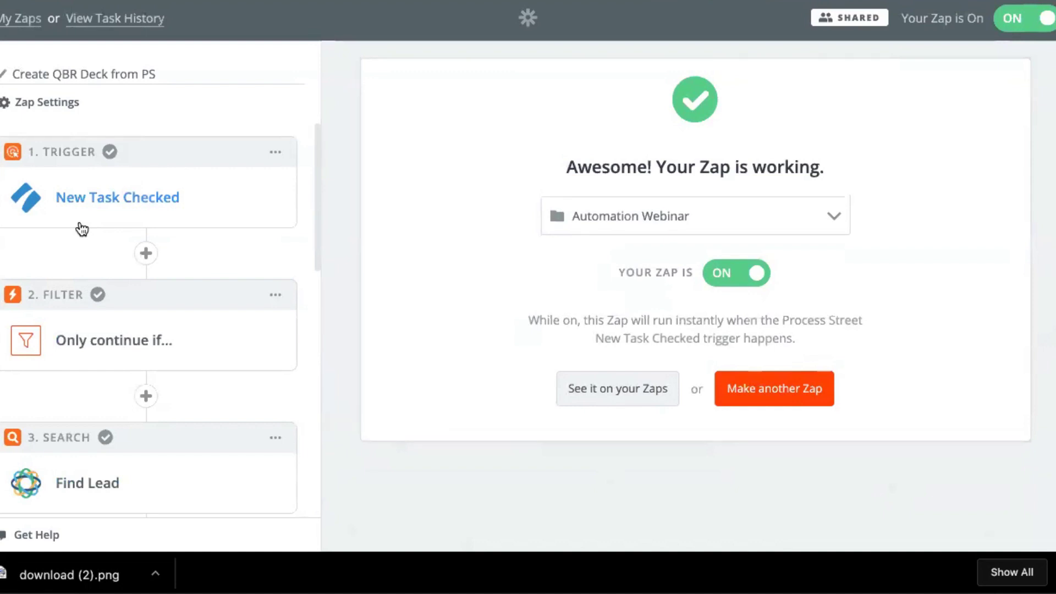
- Review the template and task options of the New Task Checked trigger in the "Create QBR Deck from PS" Zap against the checklist
left_click(81, 226)
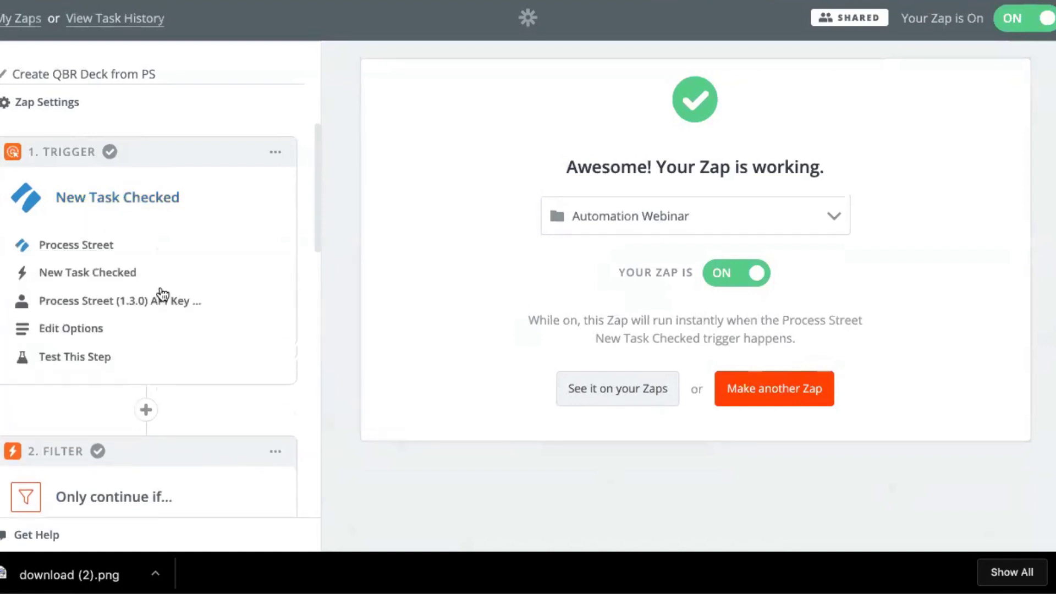
left_click(74, 336)
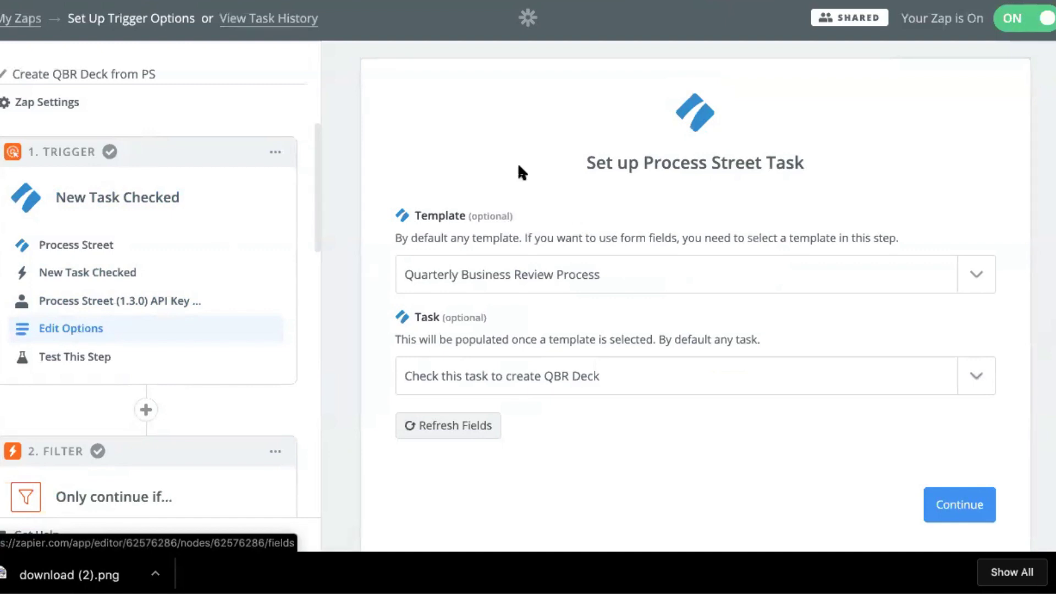
scroll(543, 163, "down", 1)
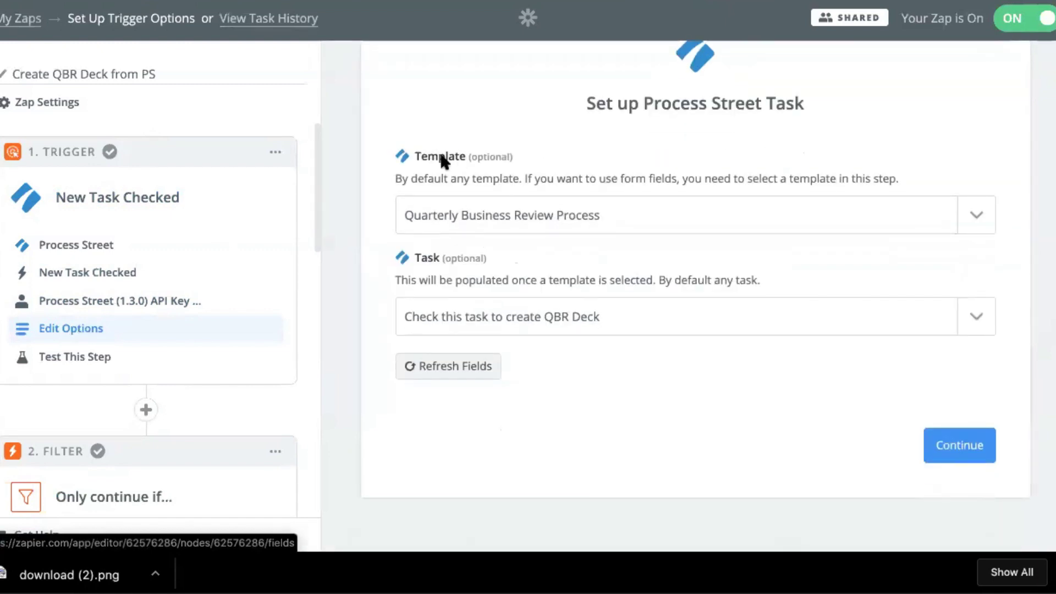
key("ctrl+Tab")
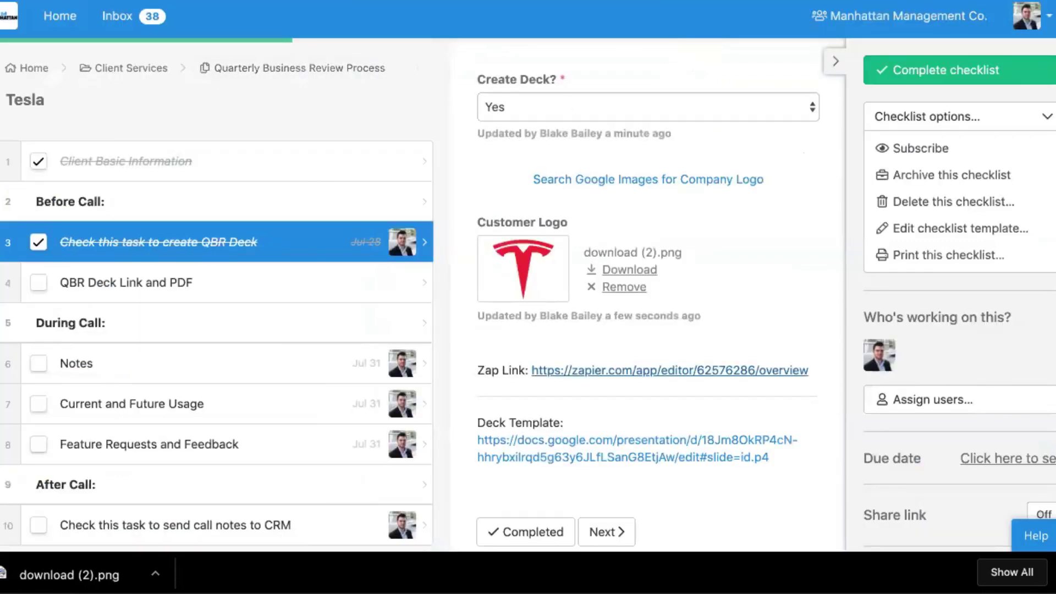
key("ctrl+shift+Tab")
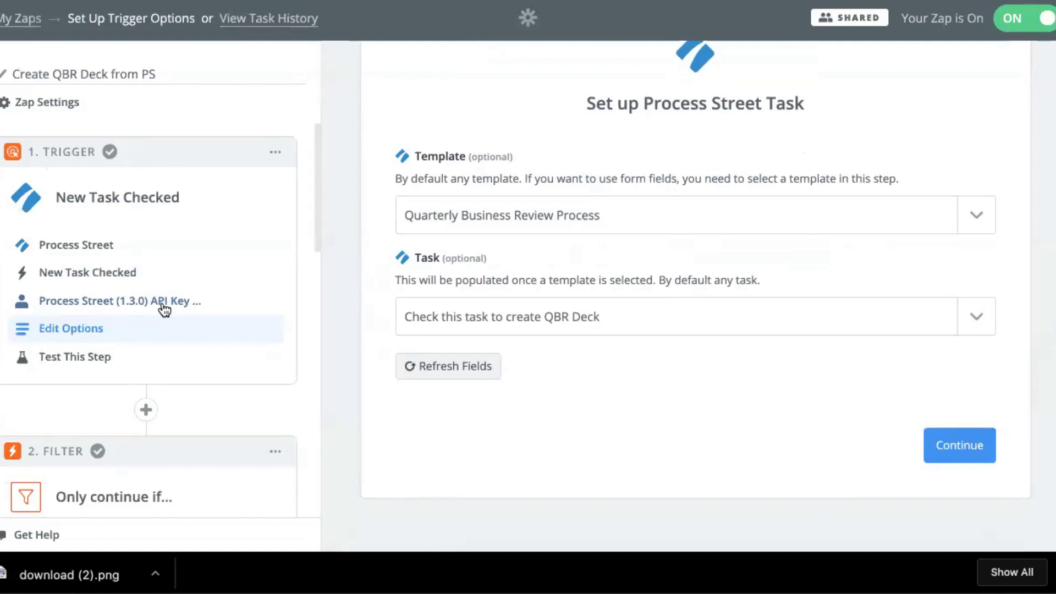
- Review the "Only continue if..." condition in the Zap's filter step
scroll(163, 307, "down", 3)
left_click(110, 334)
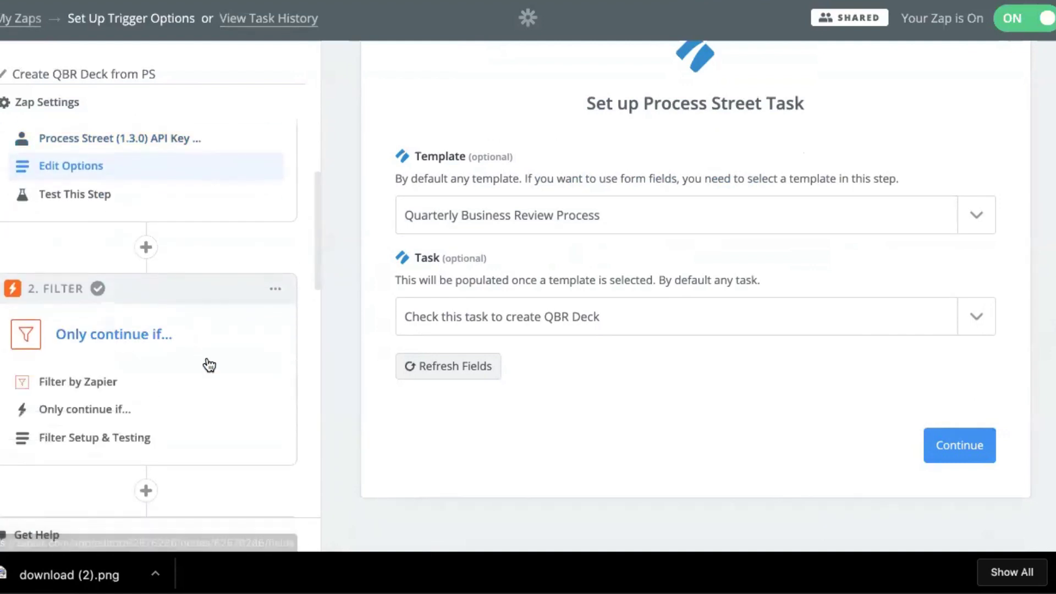
left_click(56, 438)
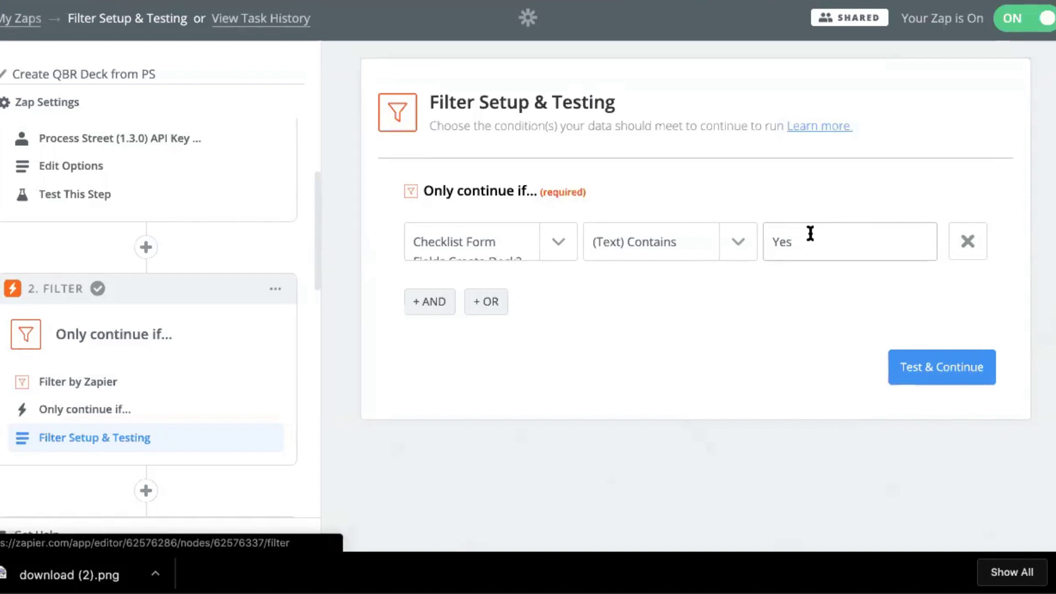
- Examine the Find Lead step's search options, including the Lead ID lookup, and compare them with the Tesla lead in Close
scroll(182, 324, "down", 2)
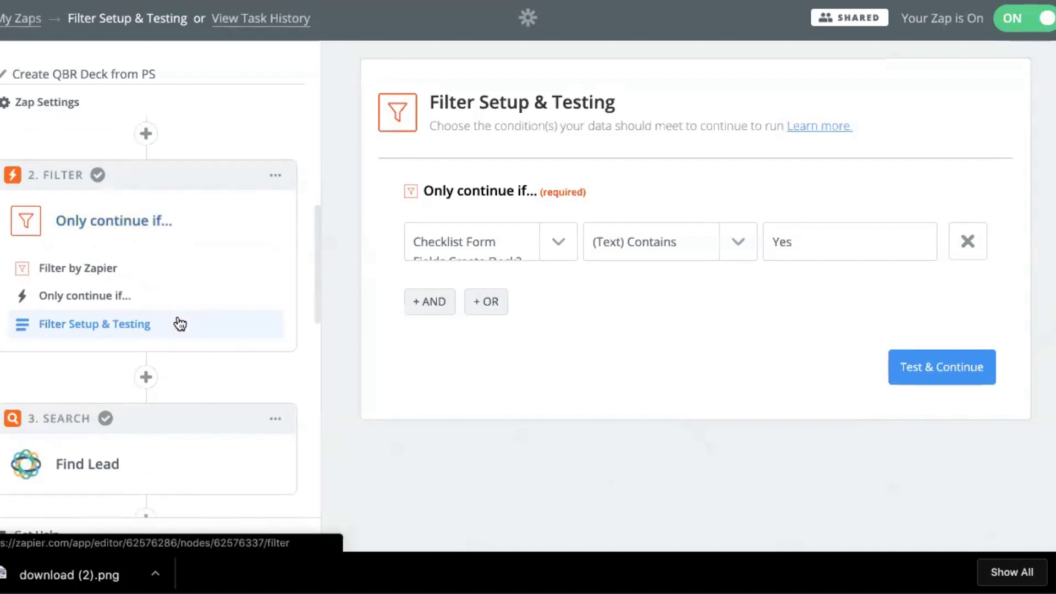
scroll(137, 430, "down", 3)
left_click(97, 329)
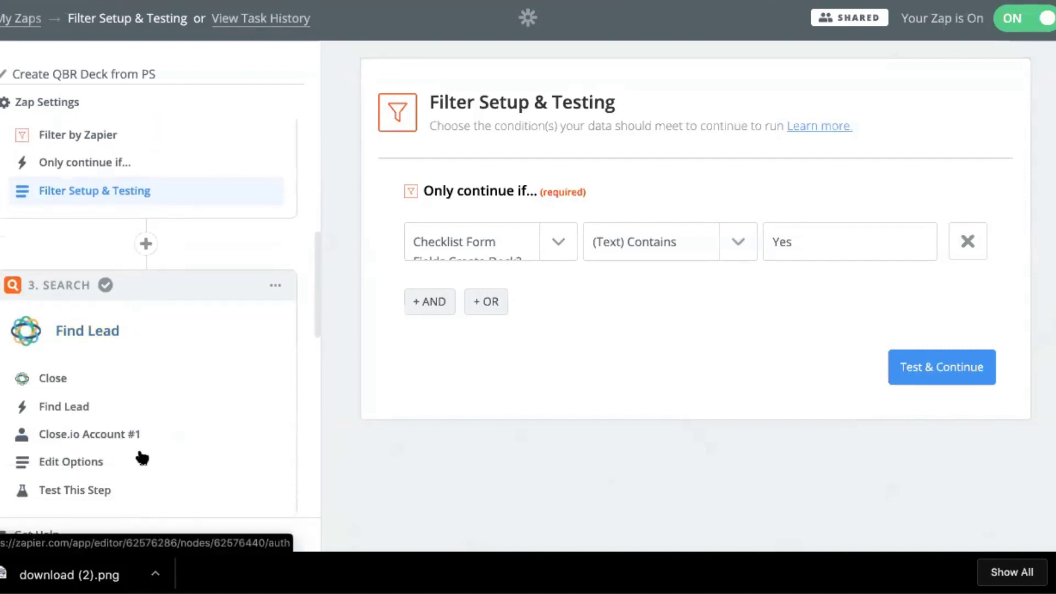
left_click(75, 461)
scroll(620, 323, "down", 10)
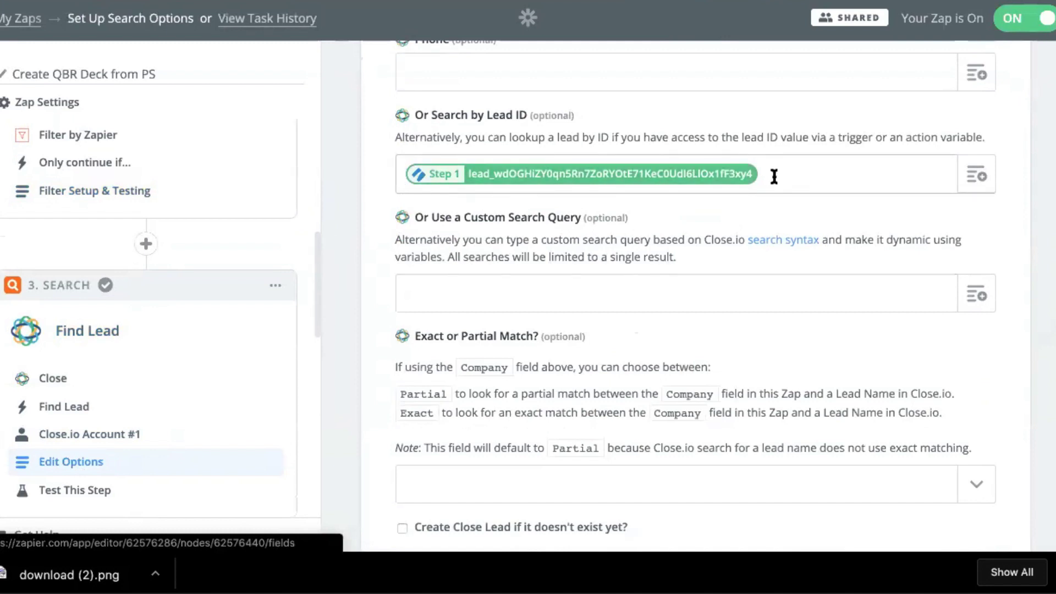
scroll(774, 176, "up", 1)
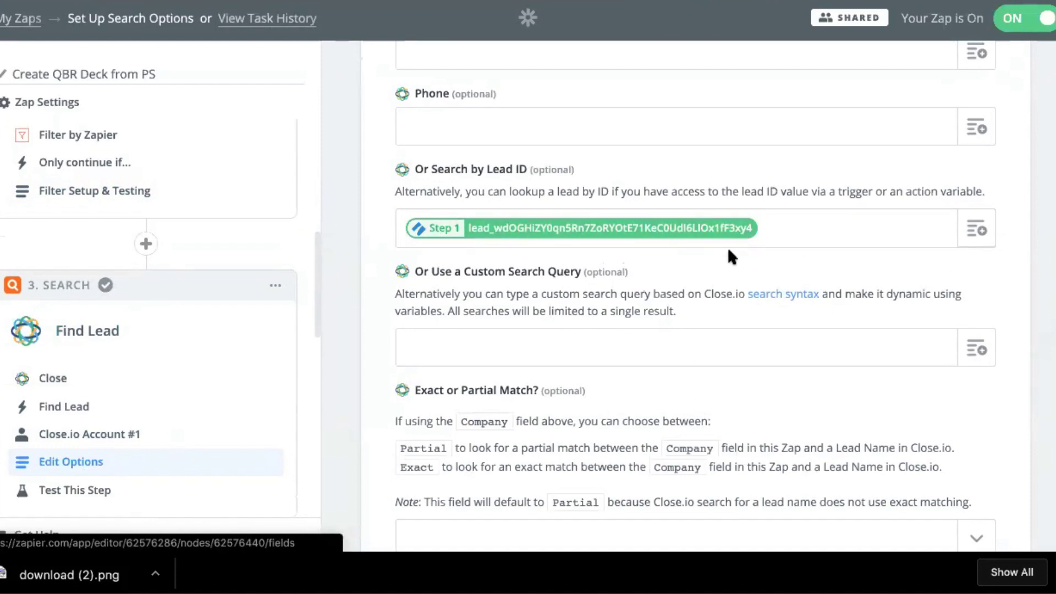
key("ctrl+Tab")
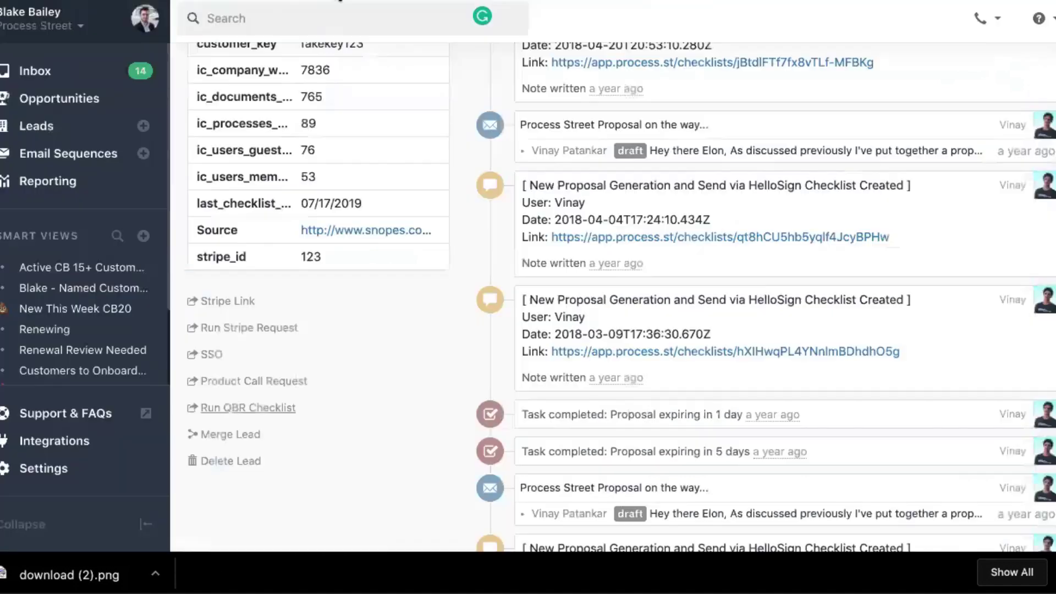
scroll(382, 33, "up", 15)
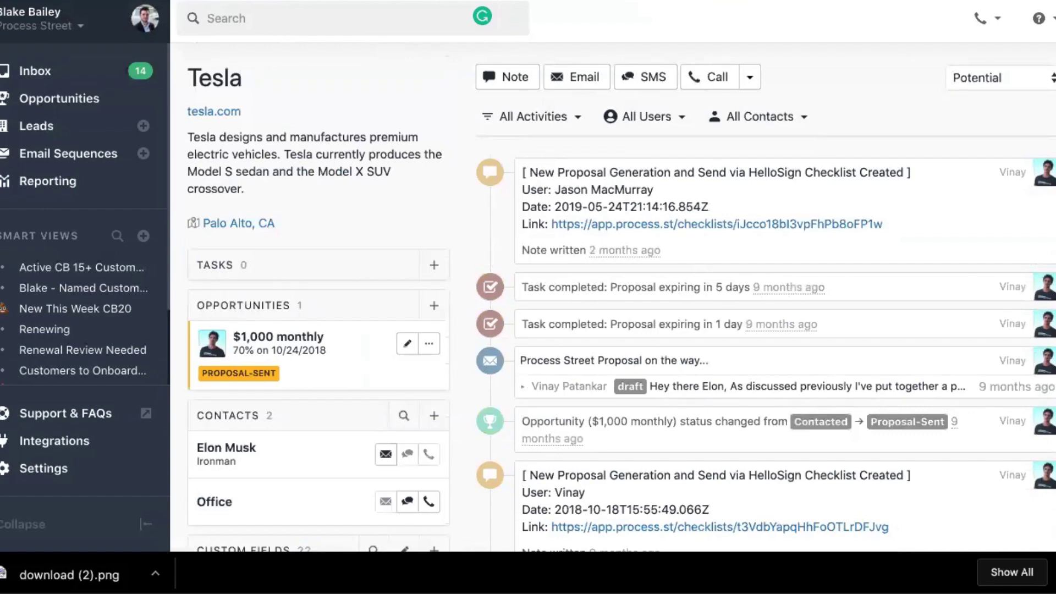
key("ctrl+shift+Tab")
scroll(564, 255, "down", 5)
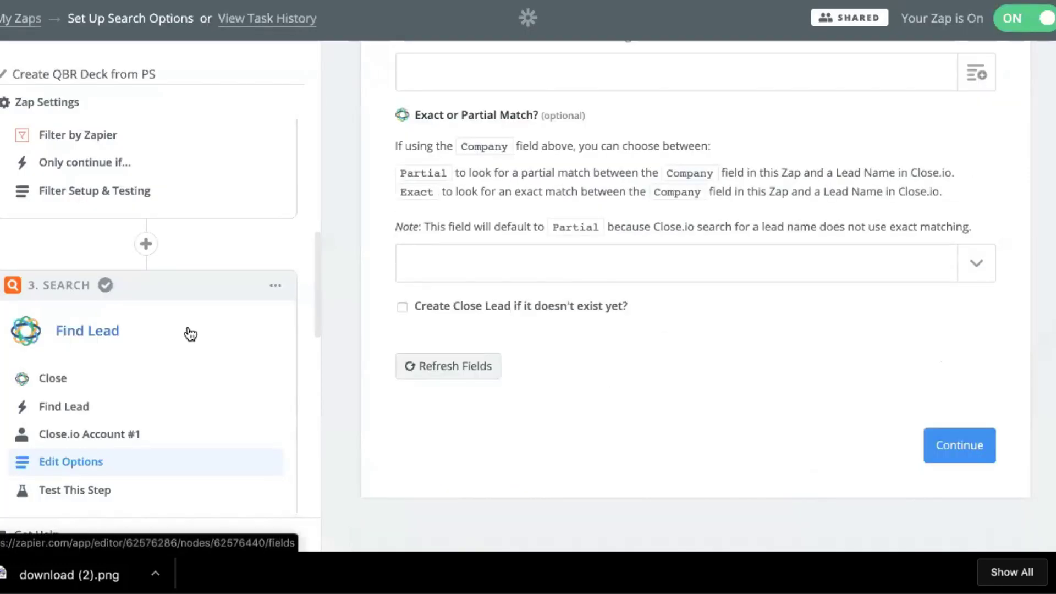
- Open the Find Lead step's test result and examine the sample lead data returned from Close
scroll(190, 334, "down", 2)
left_click(68, 414)
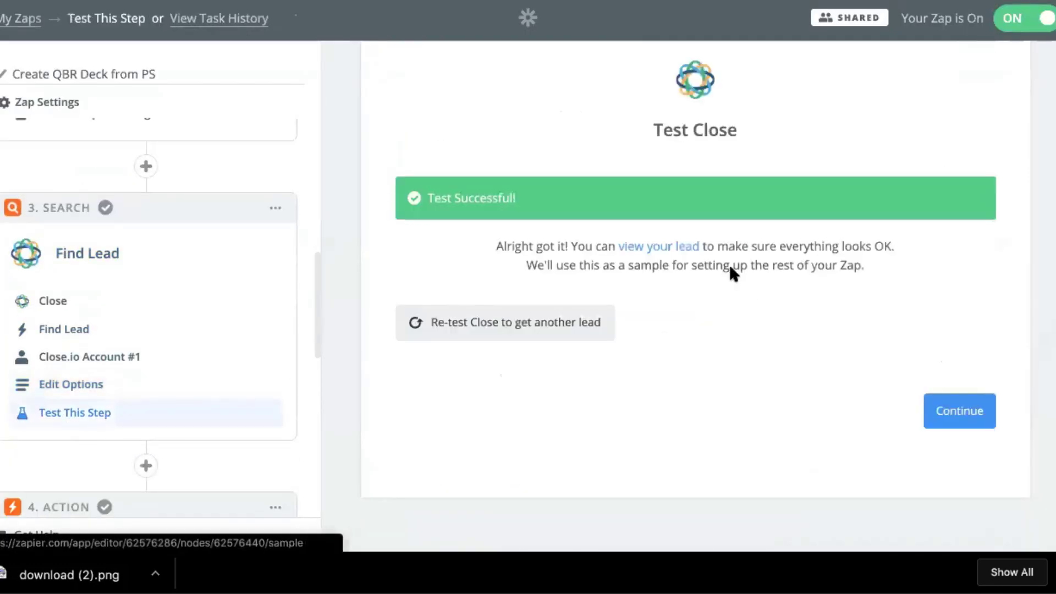
left_click(659, 247)
scroll(631, 303, "down", 10)
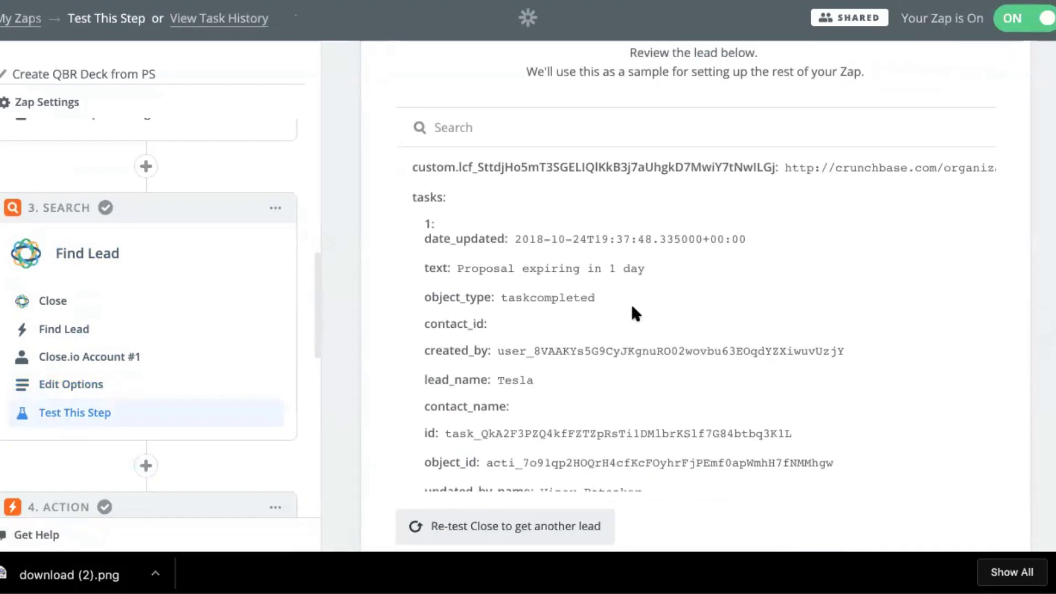
scroll(633, 308, "down", 10)
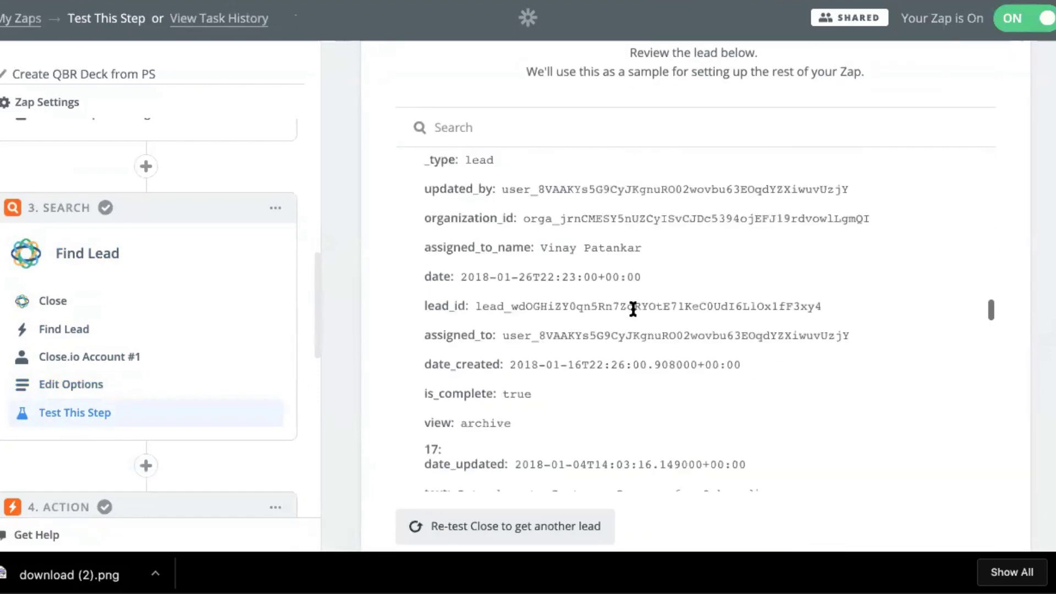
scroll(633, 321, "down", 10)
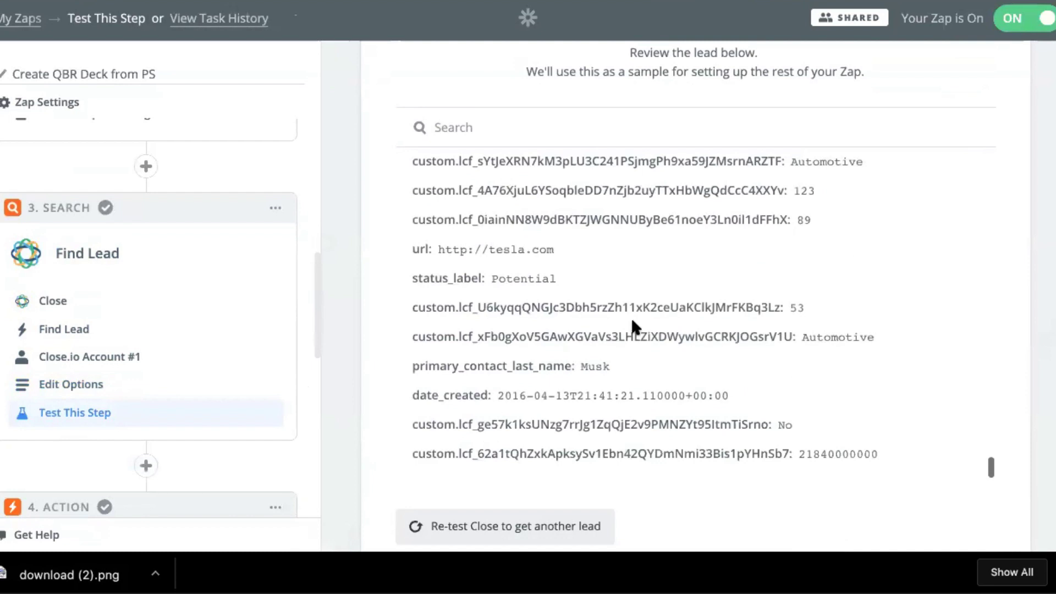
scroll(627, 316, "down", 5)
- Review the Format Signup Date action's template, covering its transform, input date, output format and timezone settings
scroll(117, 311, "down", 5)
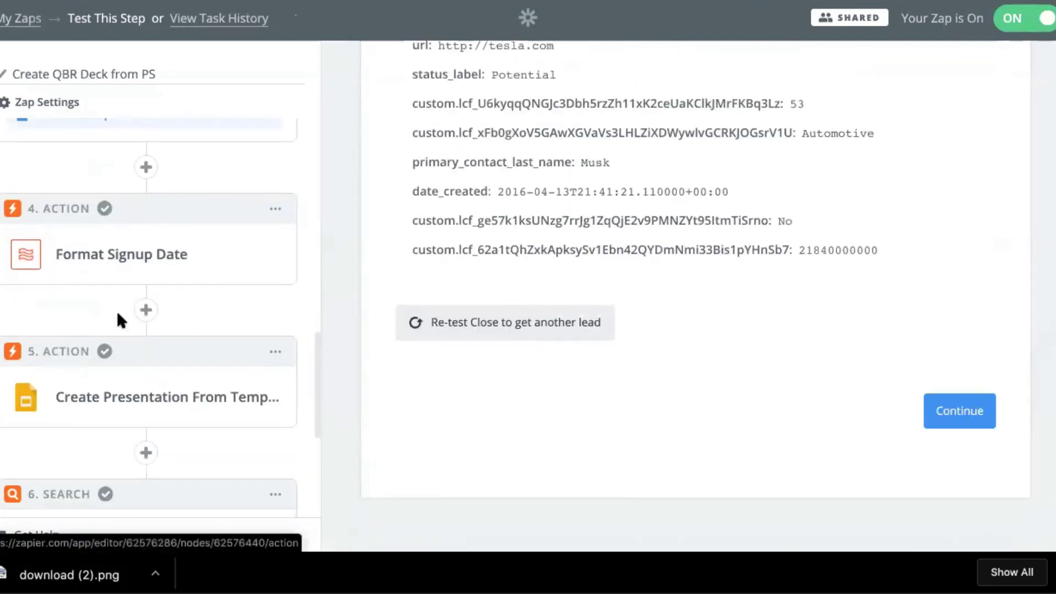
left_click(111, 265)
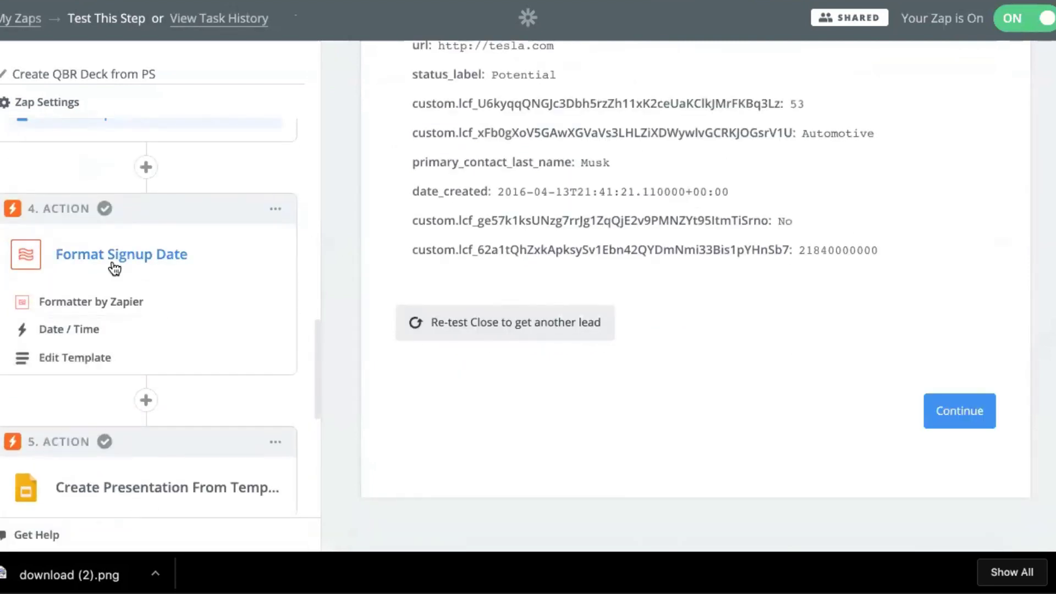
left_click(90, 358)
scroll(620, 259, "up", 2)
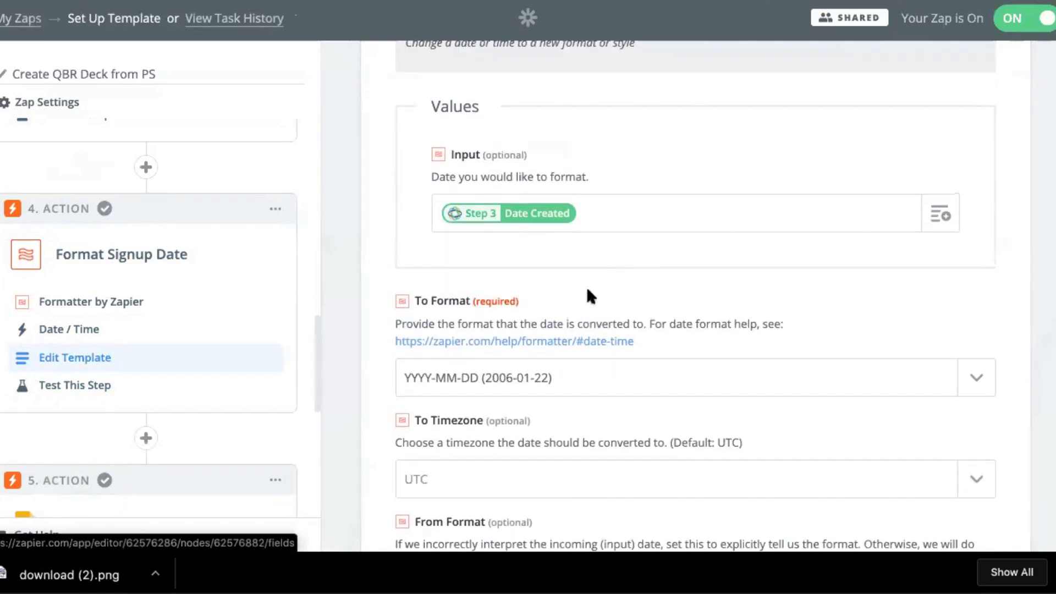
scroll(588, 290, "up", 3)
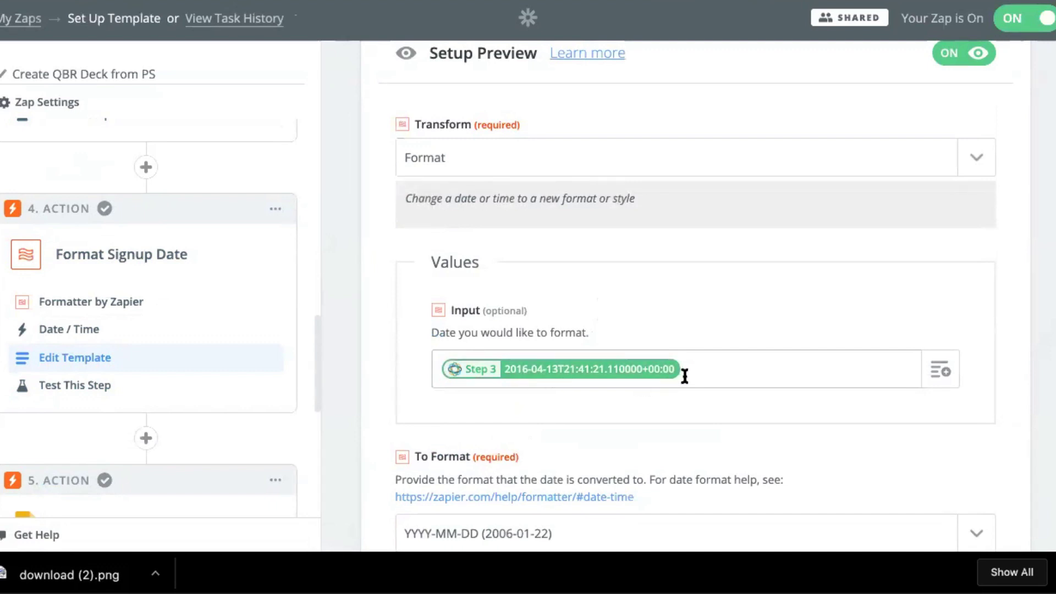
scroll(684, 376, "down", 2)
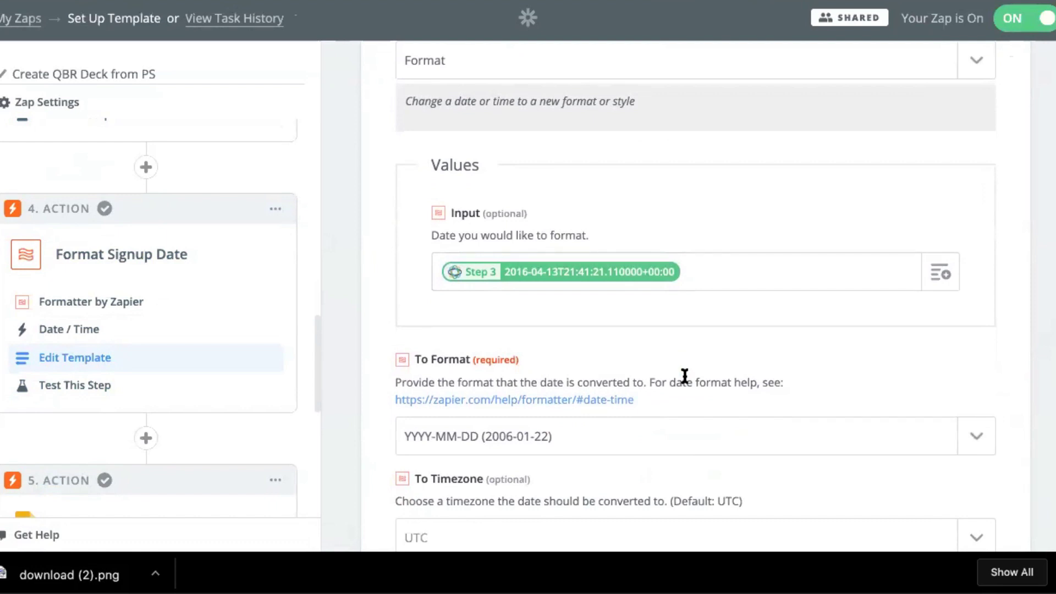
scroll(685, 376, "down", 2)
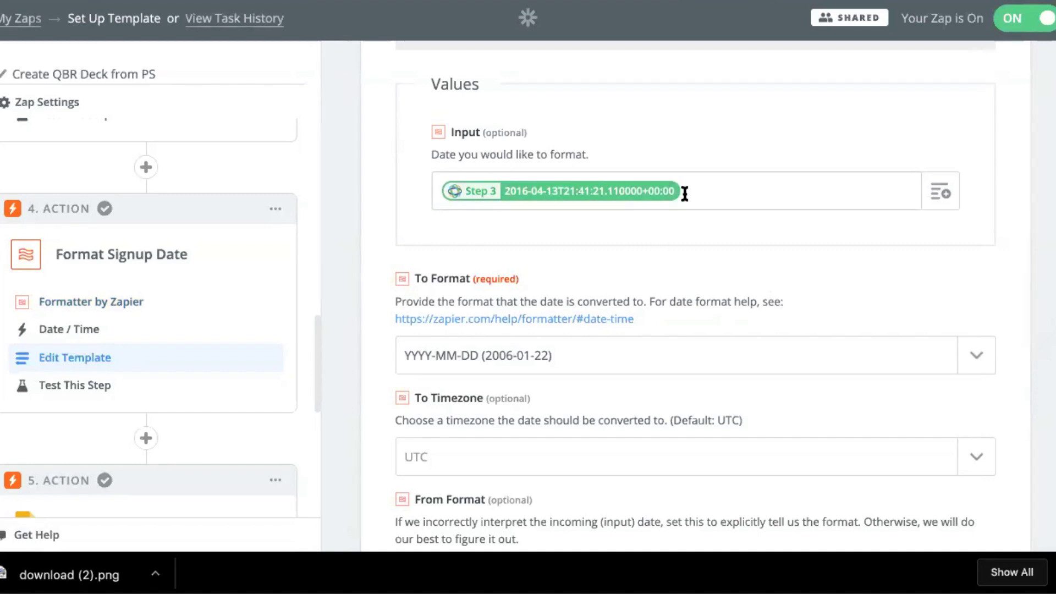
scroll(722, 300, "down", 2)
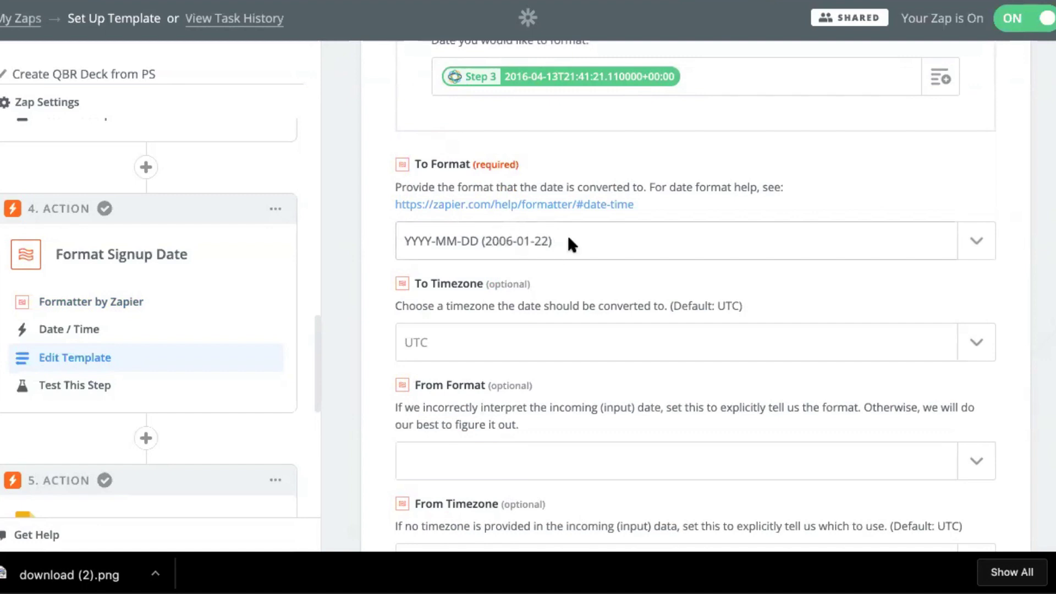
- Continue from the Format Signup Date template to its test result and examine the sample output from Formatter
scroll(567, 236, "down", 4)
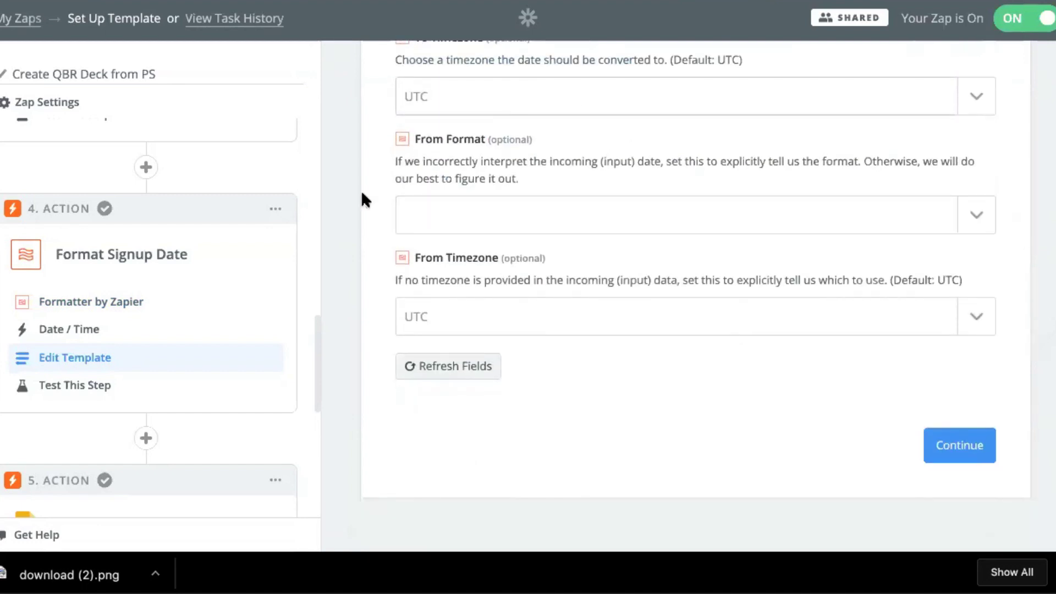
left_click(944, 459)
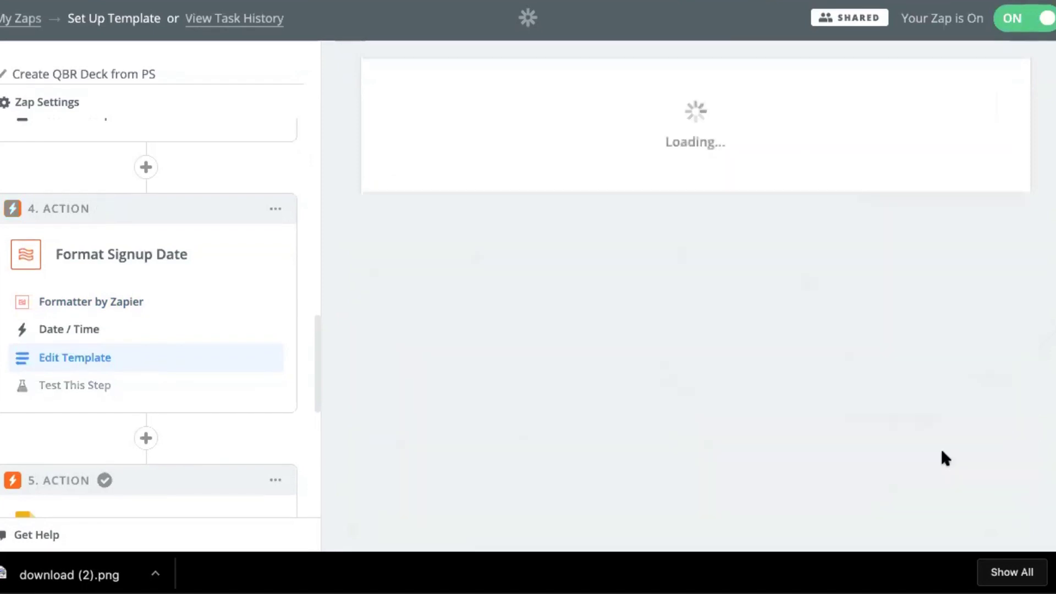
scroll(147, 342, "down", 3)
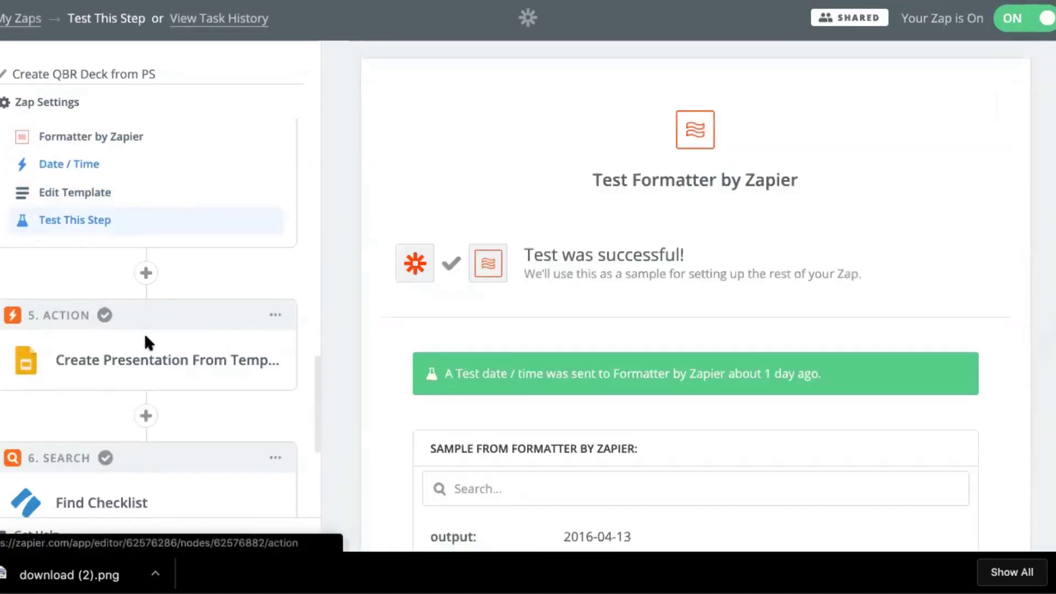
scroll(578, 374, "down", 4)
scroll(132, 279, "down", 3)
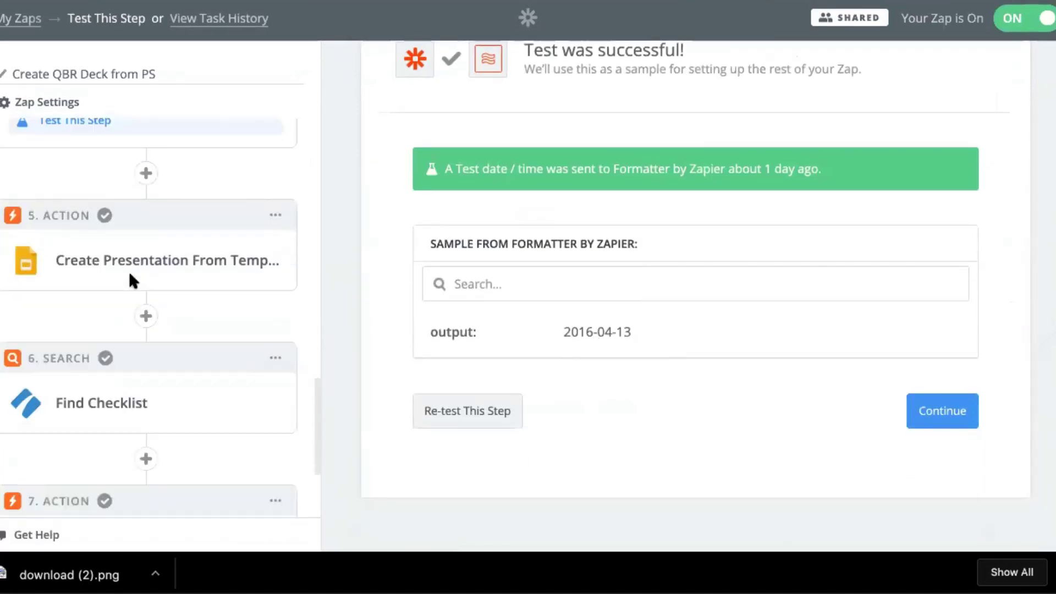
- Open the Create Presentation From Template action's template and review its title, sharing and template presentation settings
left_click(245, 220)
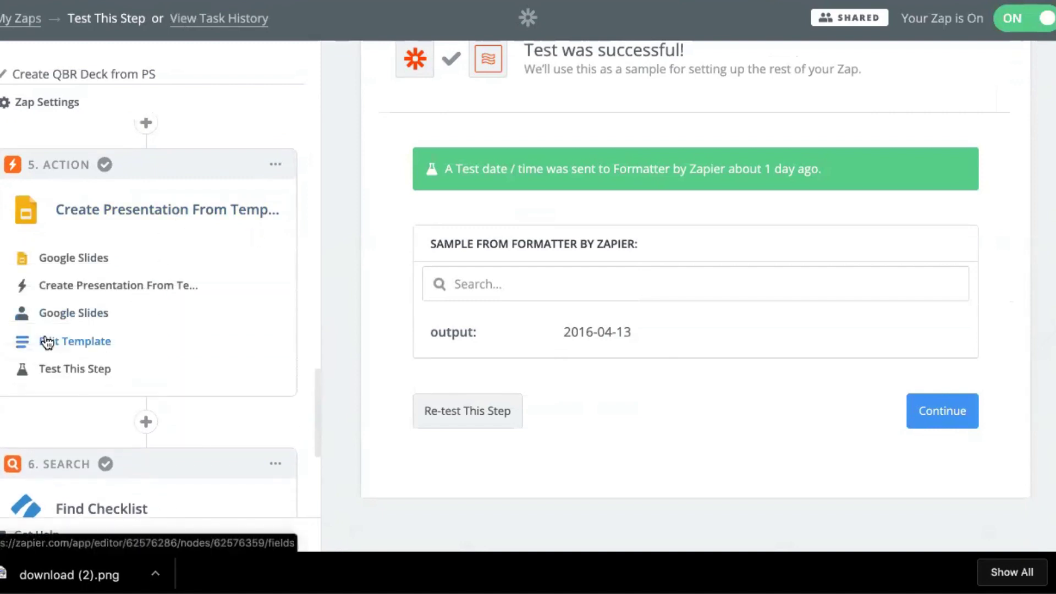
left_click(47, 342)
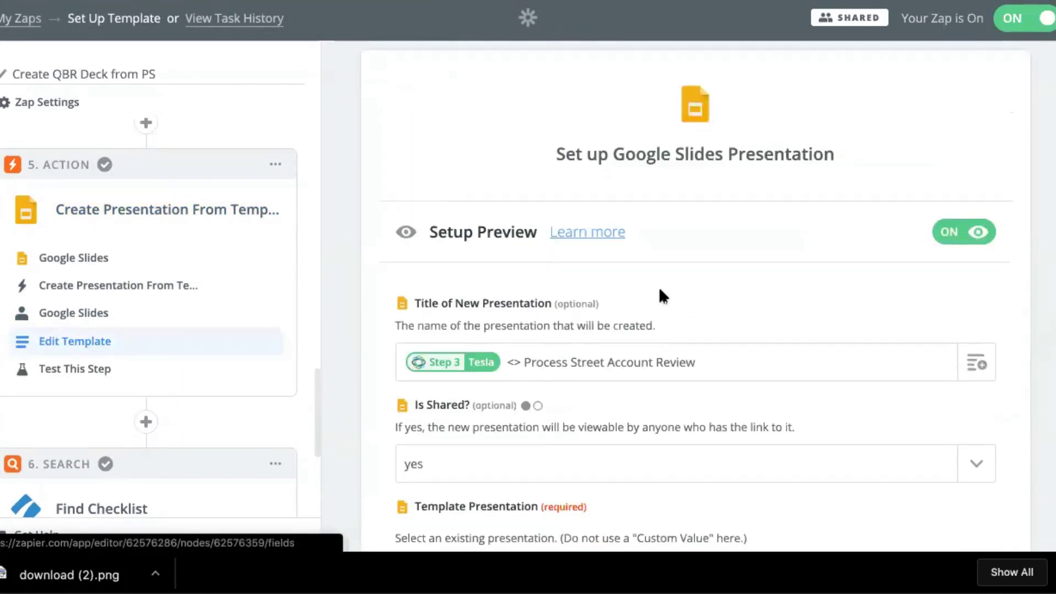
scroll(660, 294, "down", 3)
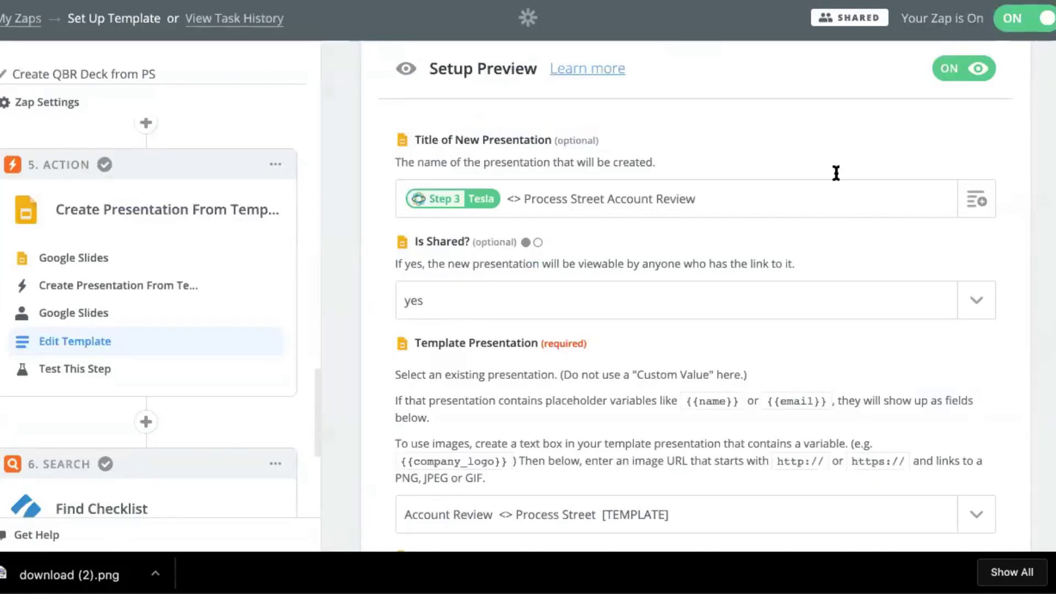
scroll(495, 335, "down", 2)
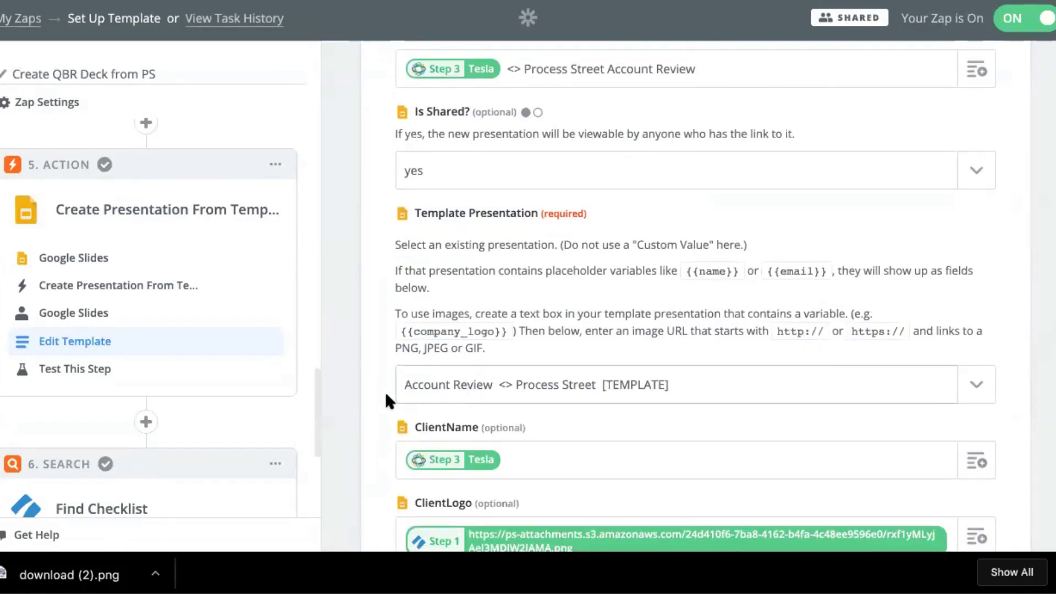
scroll(398, 387, "up", 3)
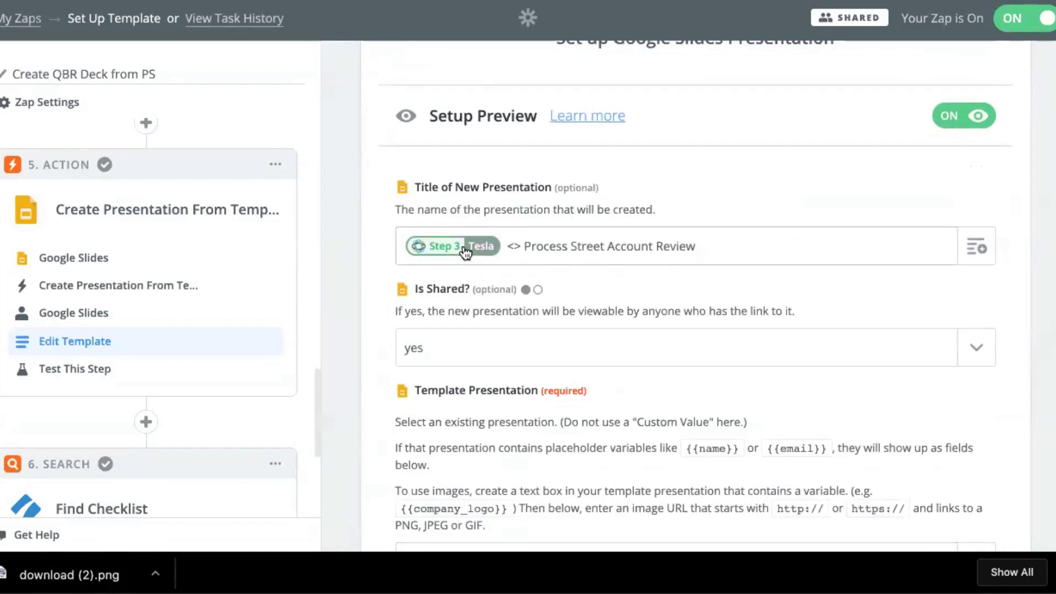
scroll(569, 247, "down", 1)
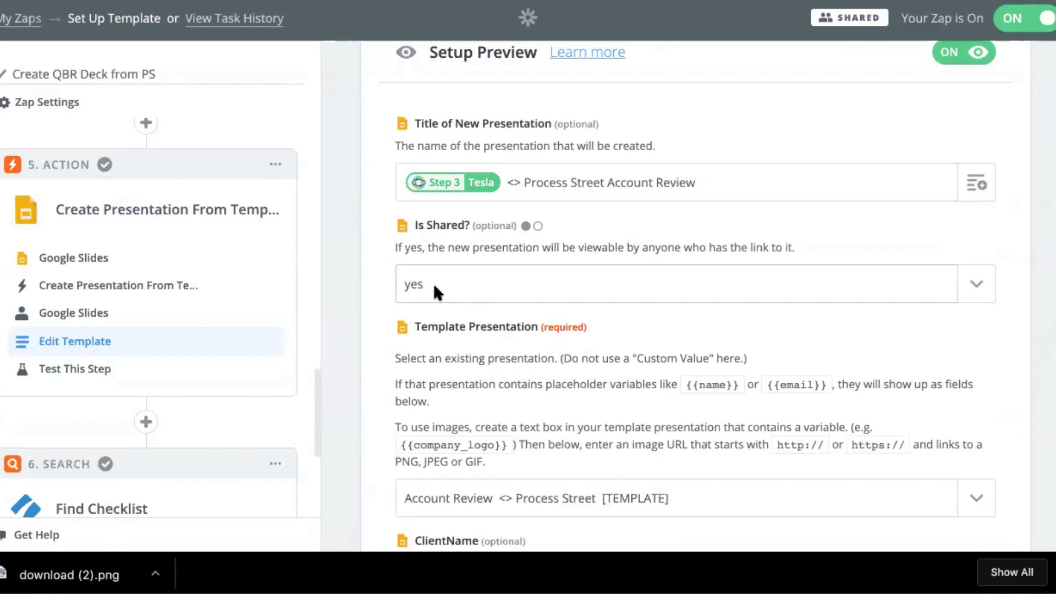
scroll(433, 282, "down", 1)
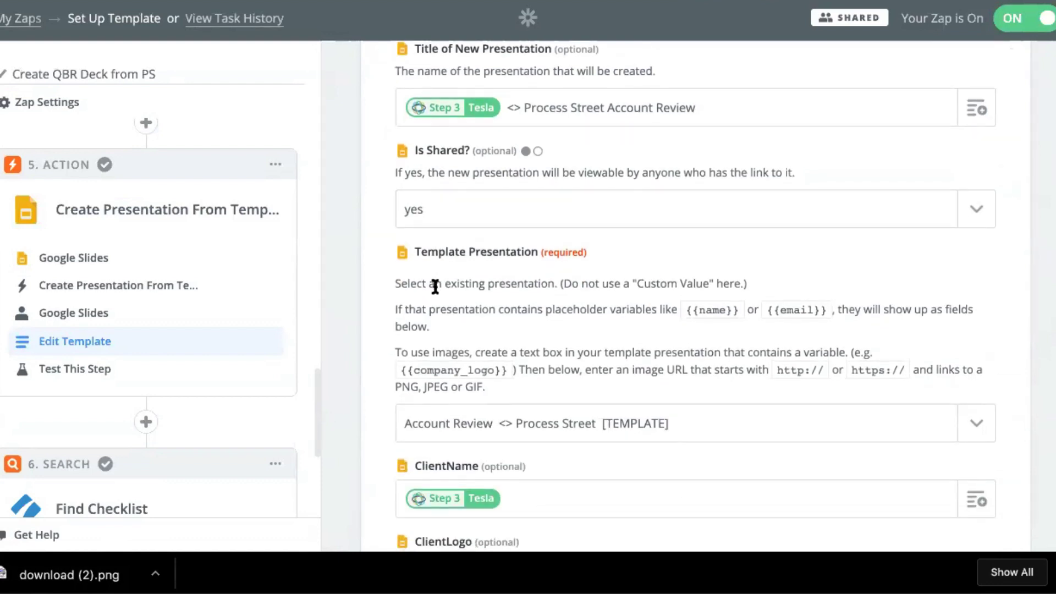
scroll(434, 285, "down", 1)
scroll(526, 187, "down", 3)
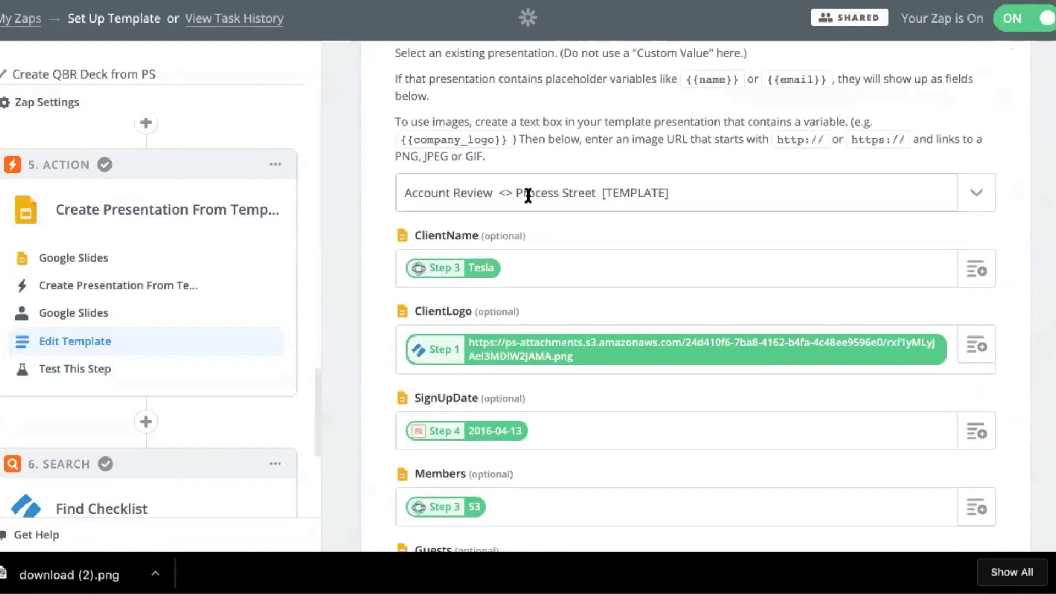
scroll(550, 198, "down", 1)
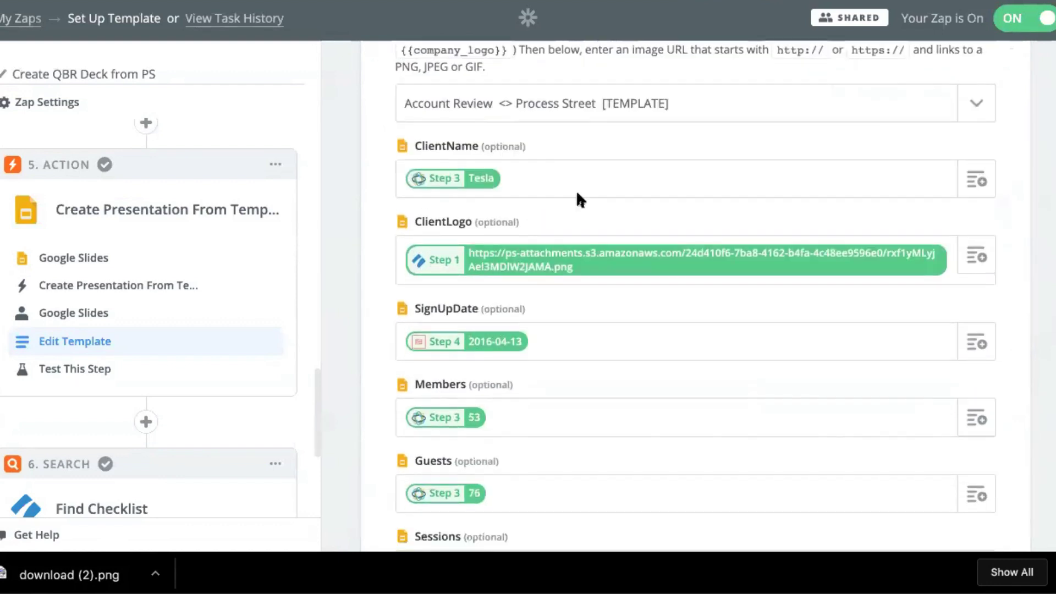
- Compare the ClientName field with the matching placeholder on the title slide of the Account Review template in Google Slides
double_click(445, 147)
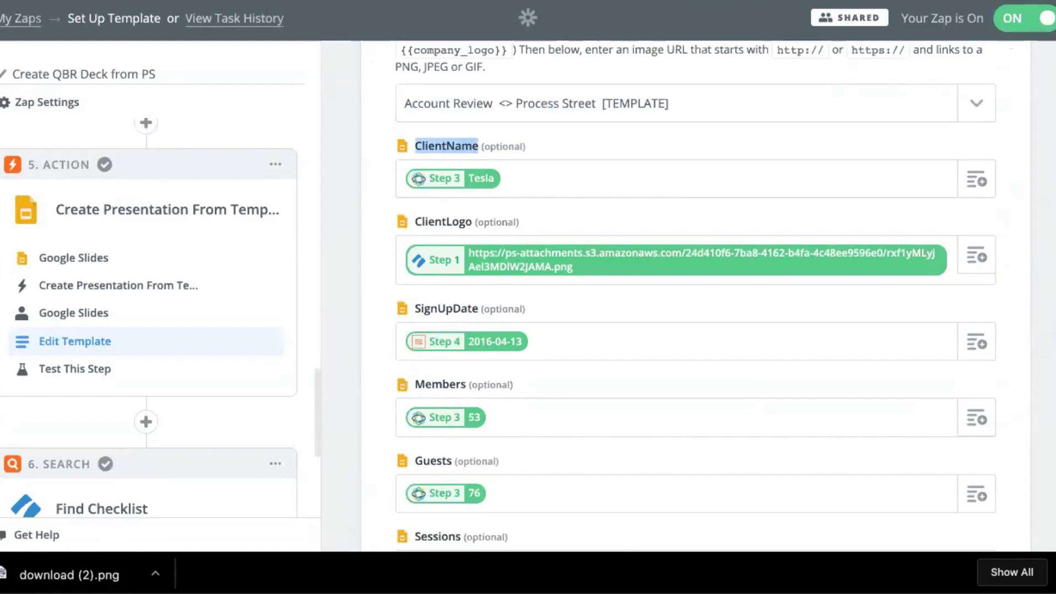
key("ctrl+Tab")
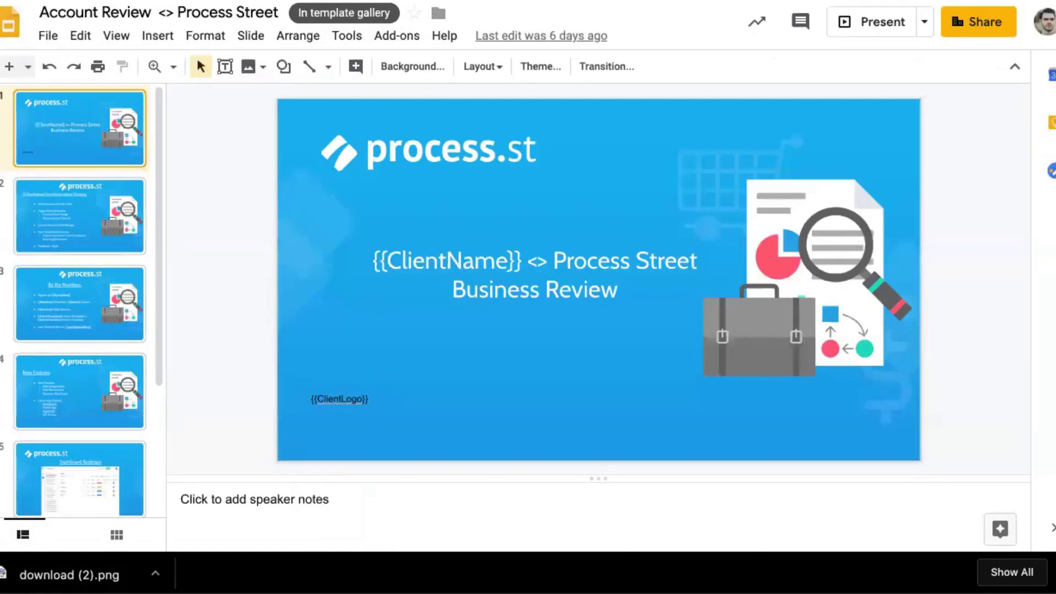
key("ctrl+shift+Tab")
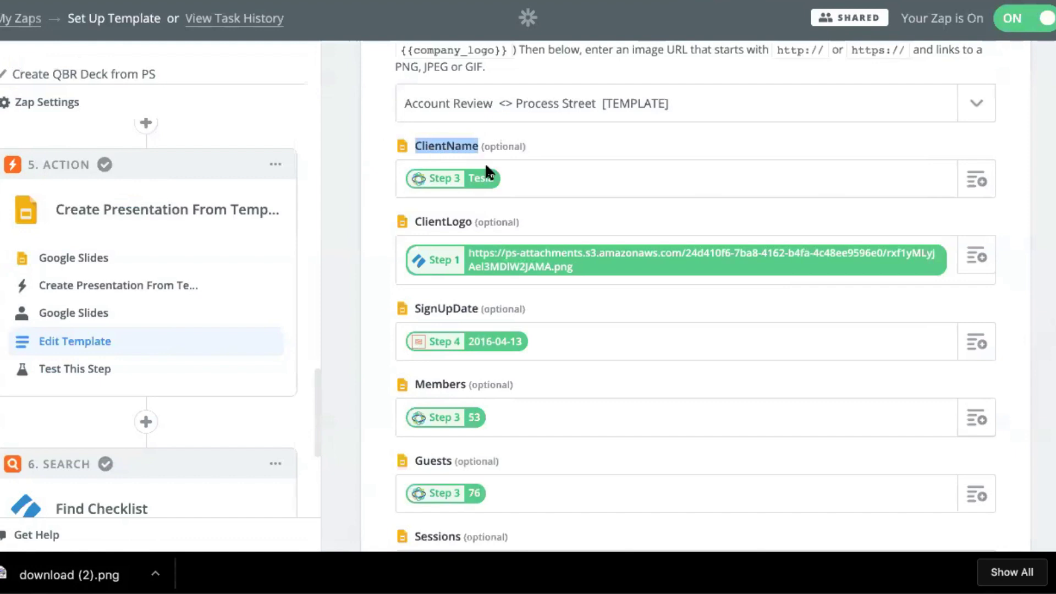
- Review the data mapped to the deck's placeholder fields, from ClientName through LastChecklistRun
scroll(432, 301, "down", 8)
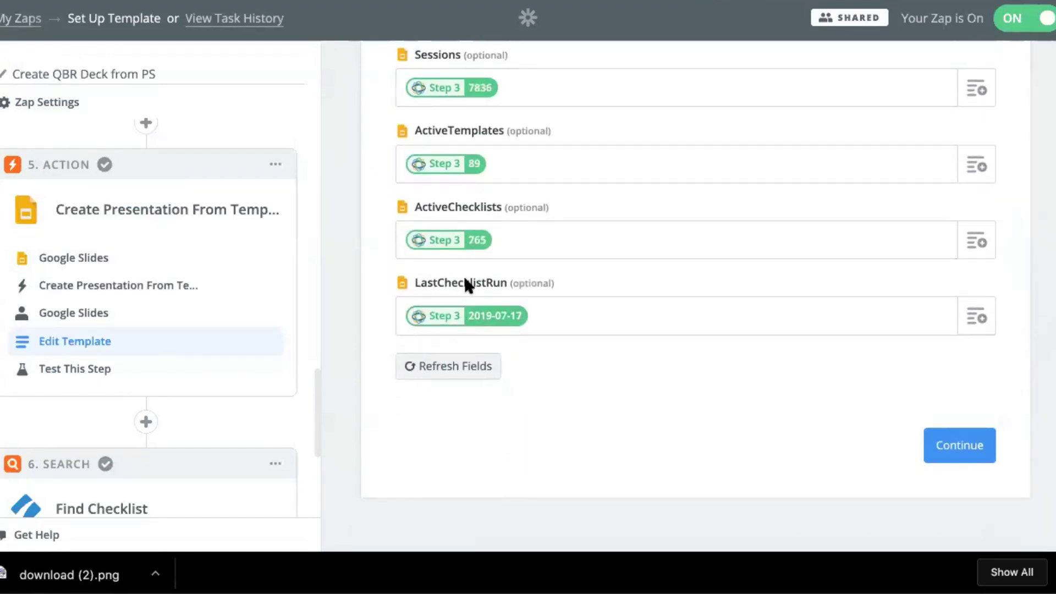
scroll(468, 284, "up", 1)
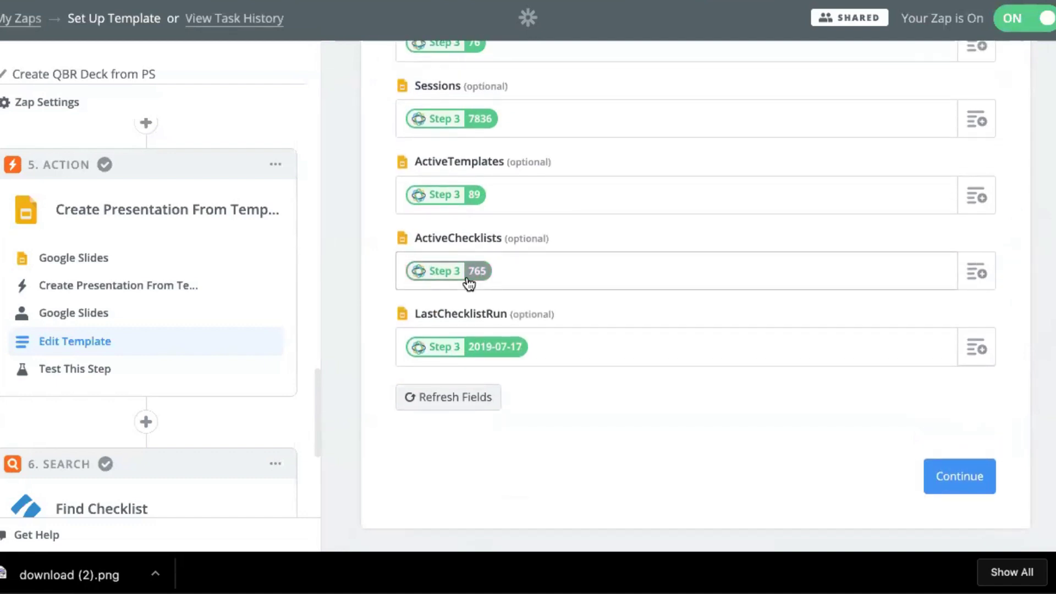
scroll(550, 220, "up", 5)
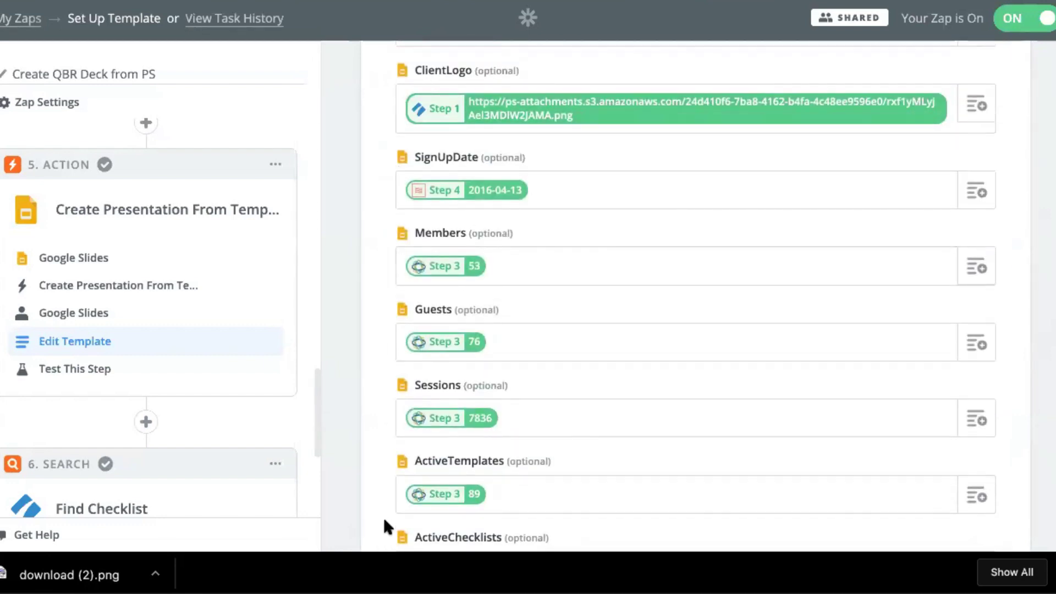
scroll(384, 517, "down", 4)
scroll(384, 517, "up", 6)
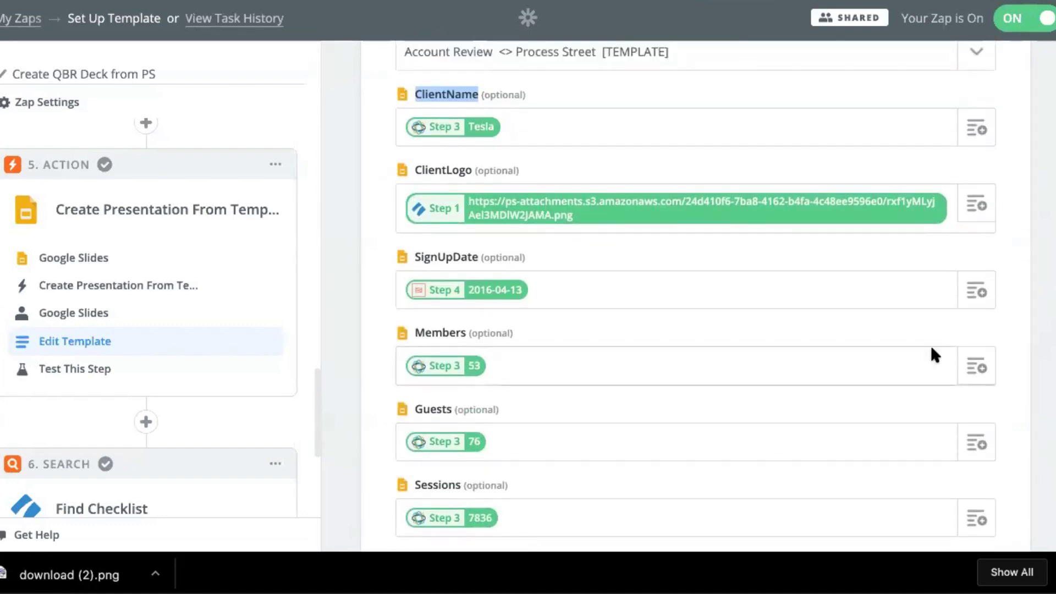
- Look at the earlier Zap steps available as data sources for SignUpDate, leaving its mapping as it is
left_click(977, 291)
scroll(1027, 217, "down", 2)
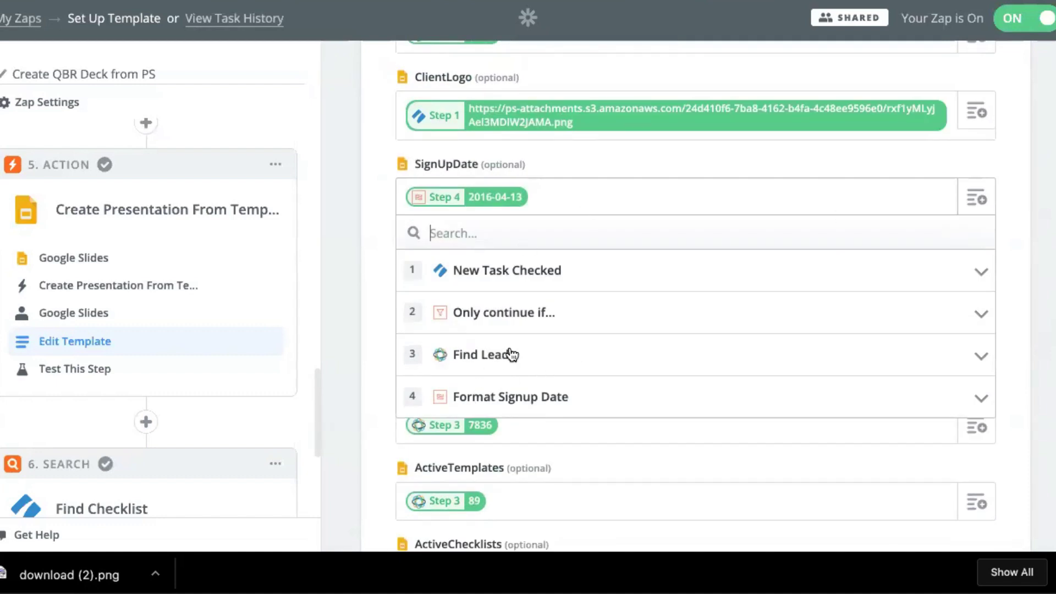
left_click(625, 151)
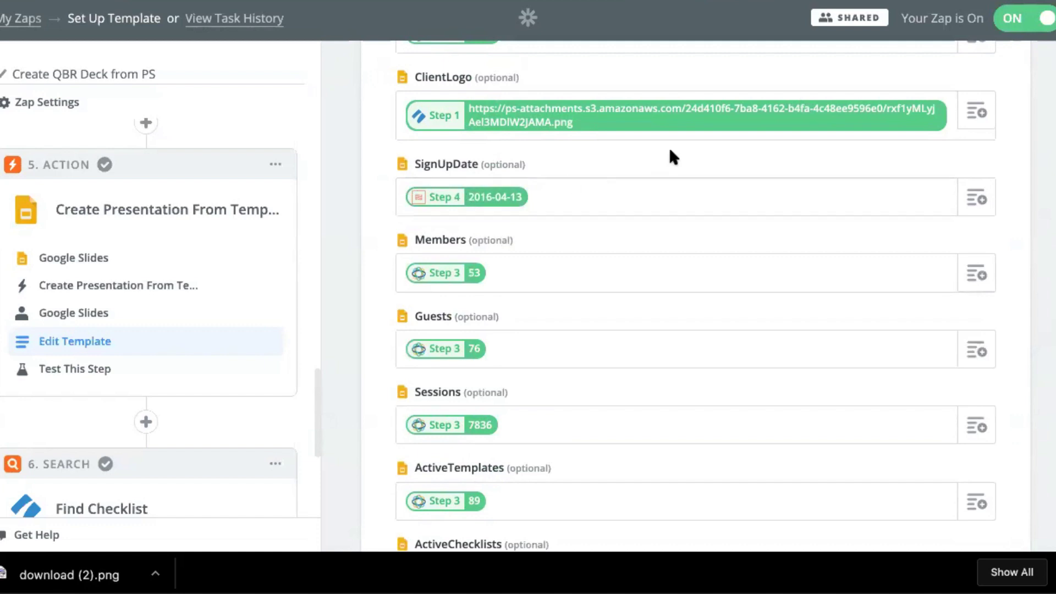
scroll(670, 151, "up", 3)
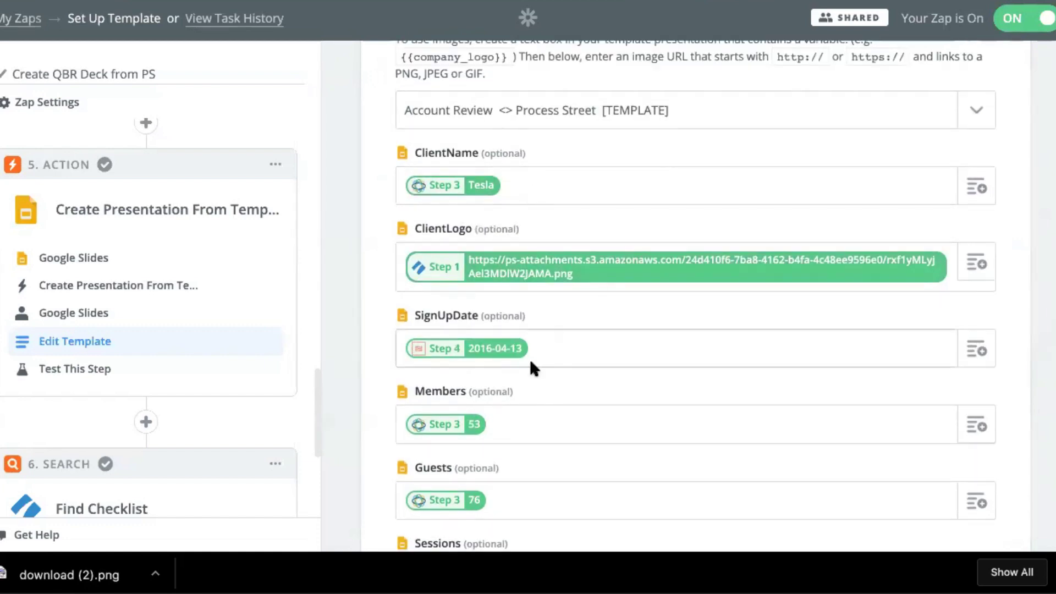
scroll(472, 355, "down", 9)
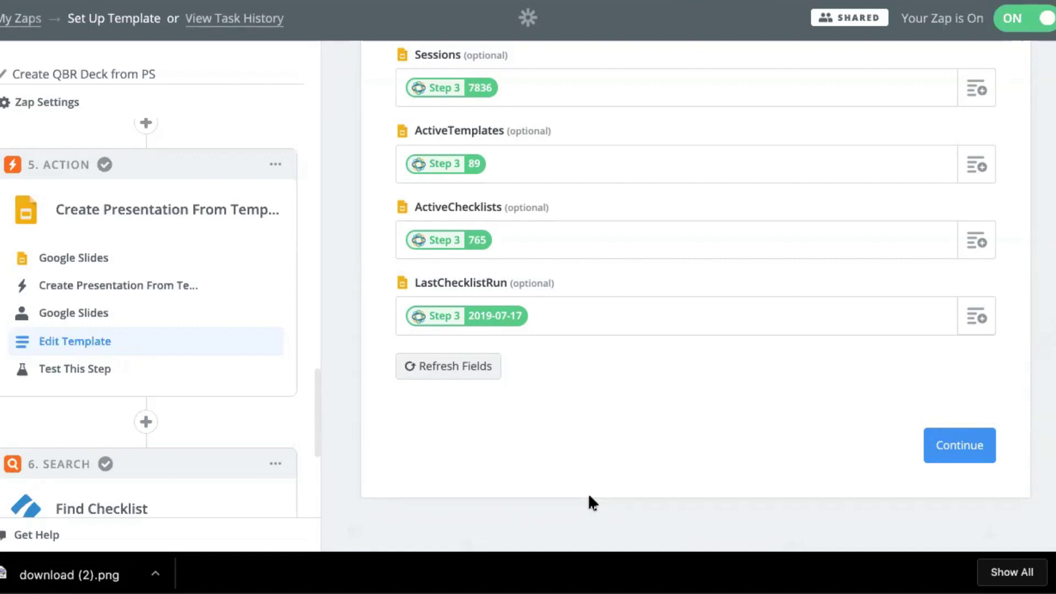
- Open the Find Checklist step's search options and relate its checklist name lookup to the New Task Checked trigger
scroll(165, 330, "down", 2)
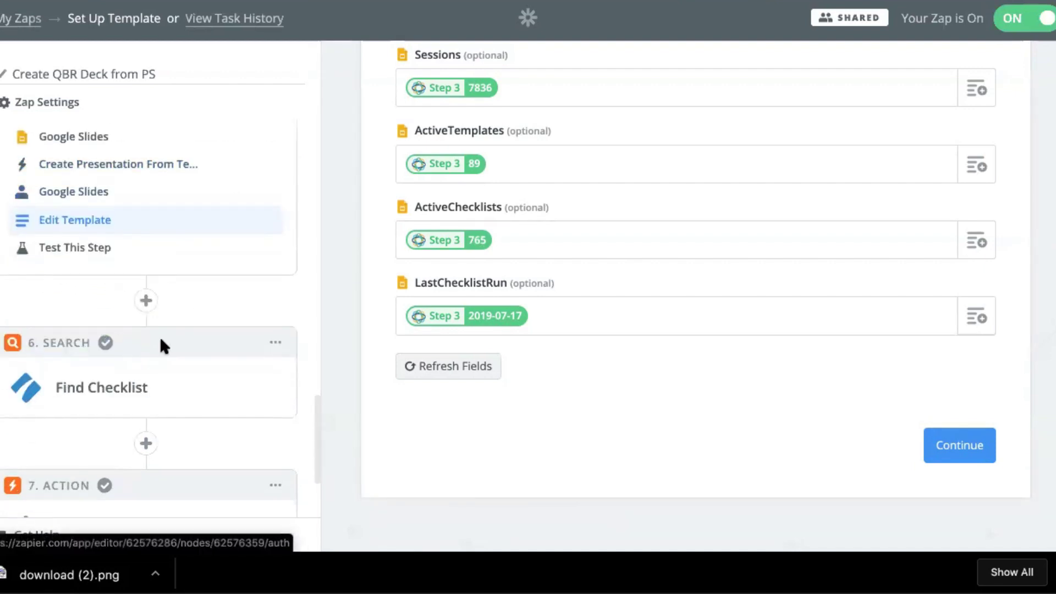
left_click(119, 407)
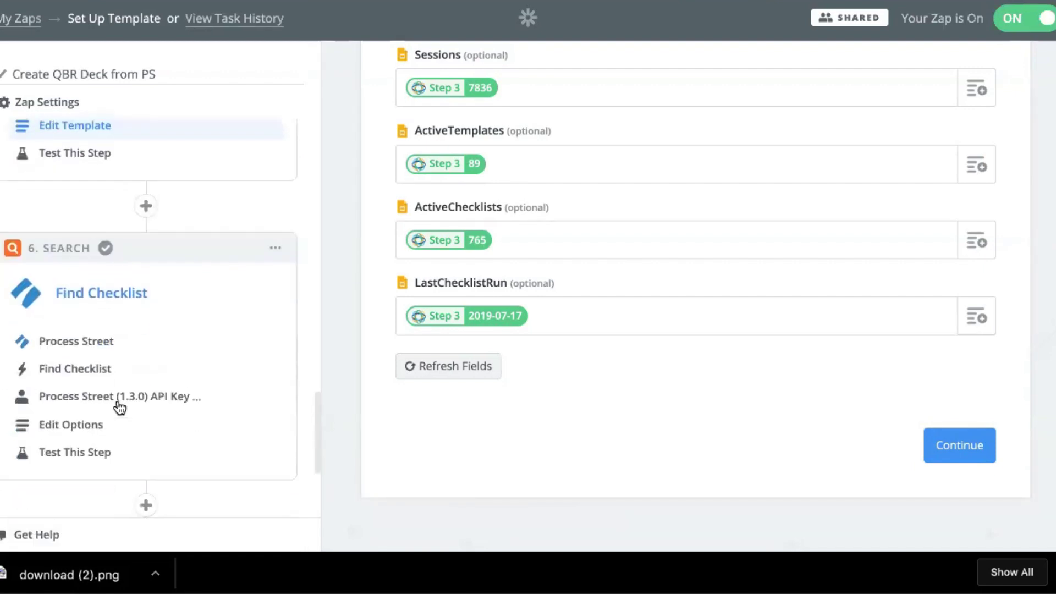
left_click(63, 421)
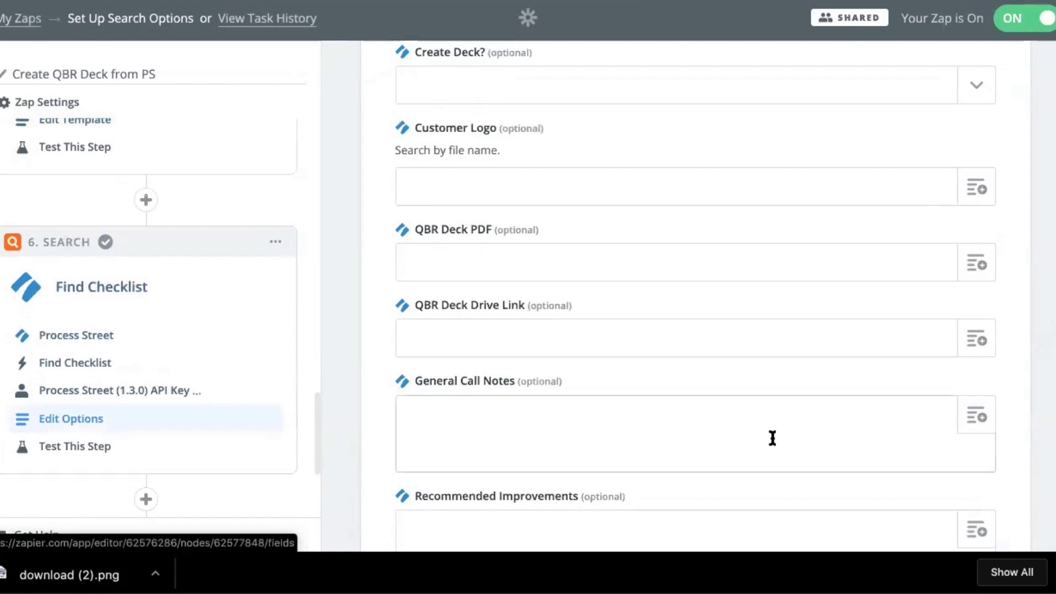
scroll(772, 438, "up", 5)
scroll(772, 437, "up", 10)
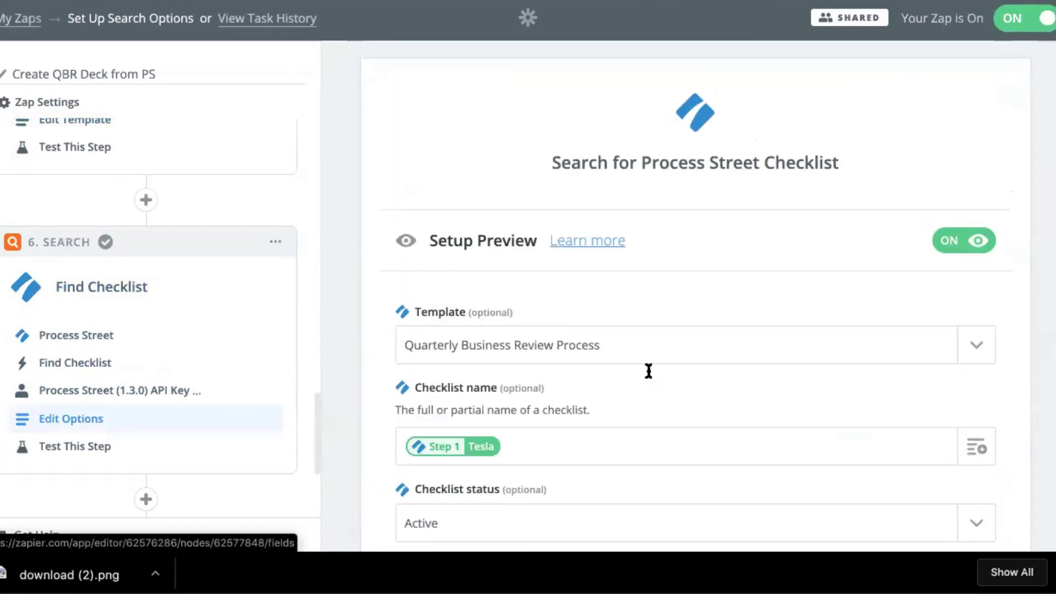
scroll(190, 209, "up", 15)
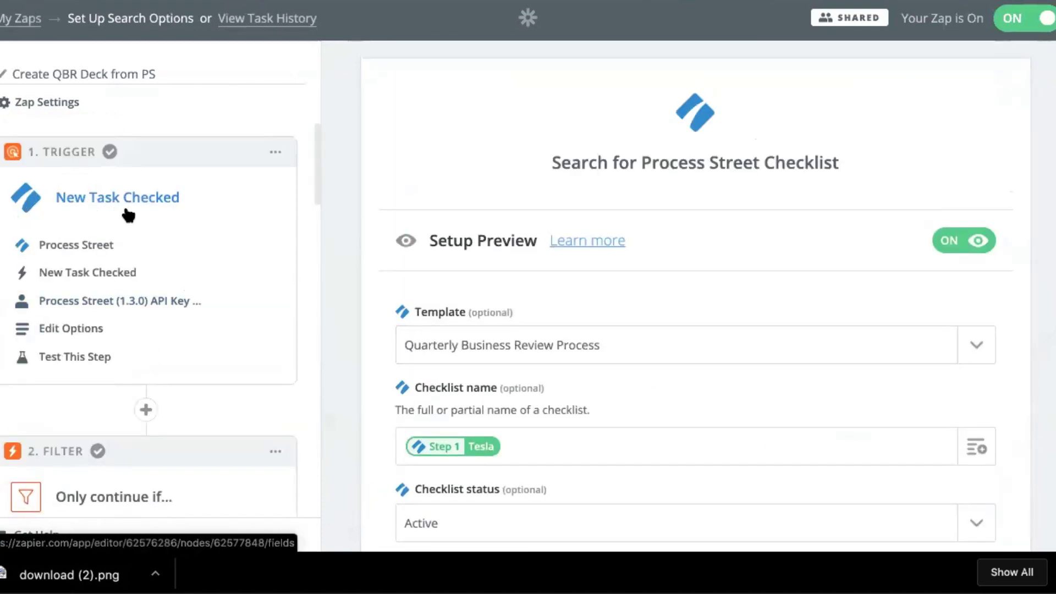
scroll(127, 214, "down", 10)
scroll(127, 214, "down", 10)
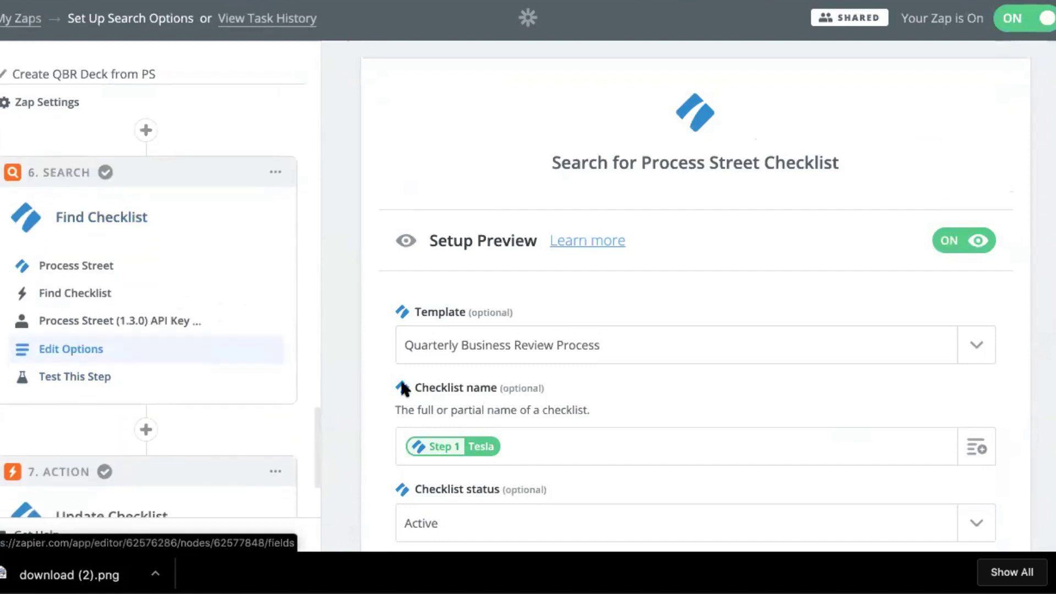
- Review the Find Checklist search criteria, from template, checklist name and status down to the option for creating a missing checklist
scroll(986, 379, "down", 2)
scroll(986, 379, "down", 5)
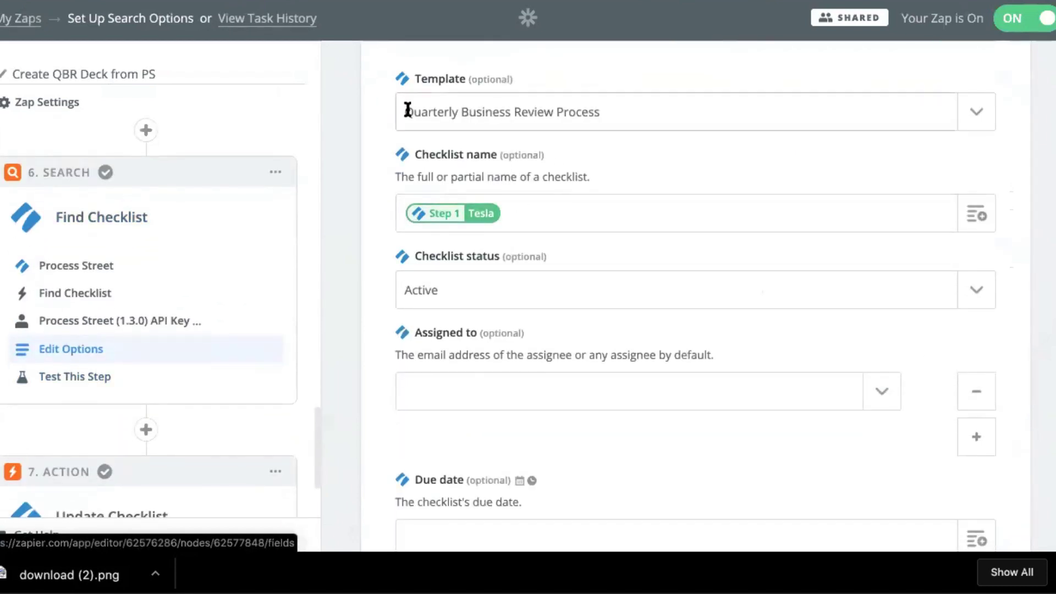
scroll(692, 111, "down", 3)
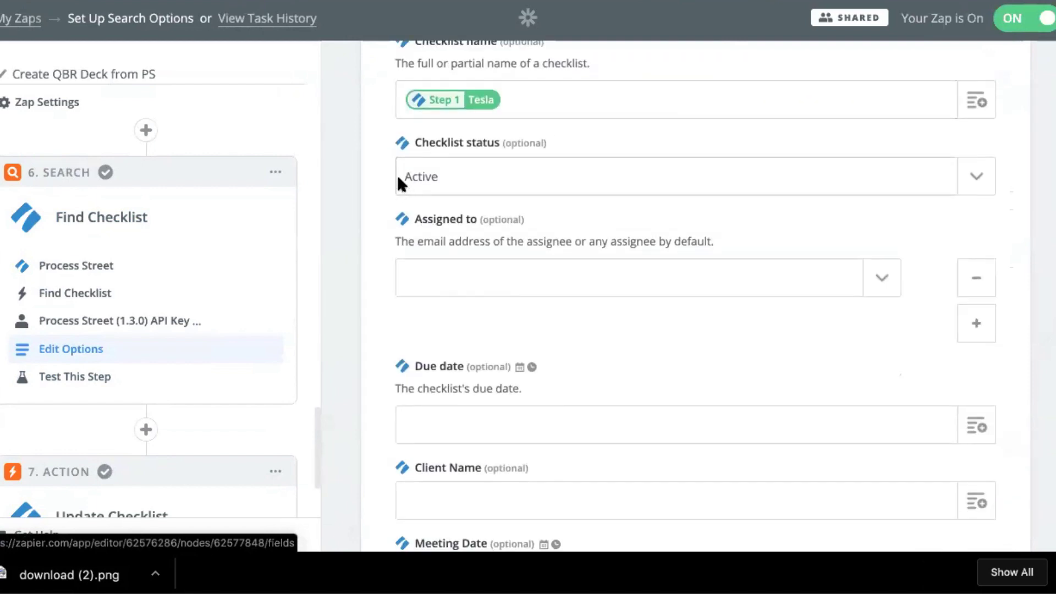
scroll(470, 173, "down", 15)
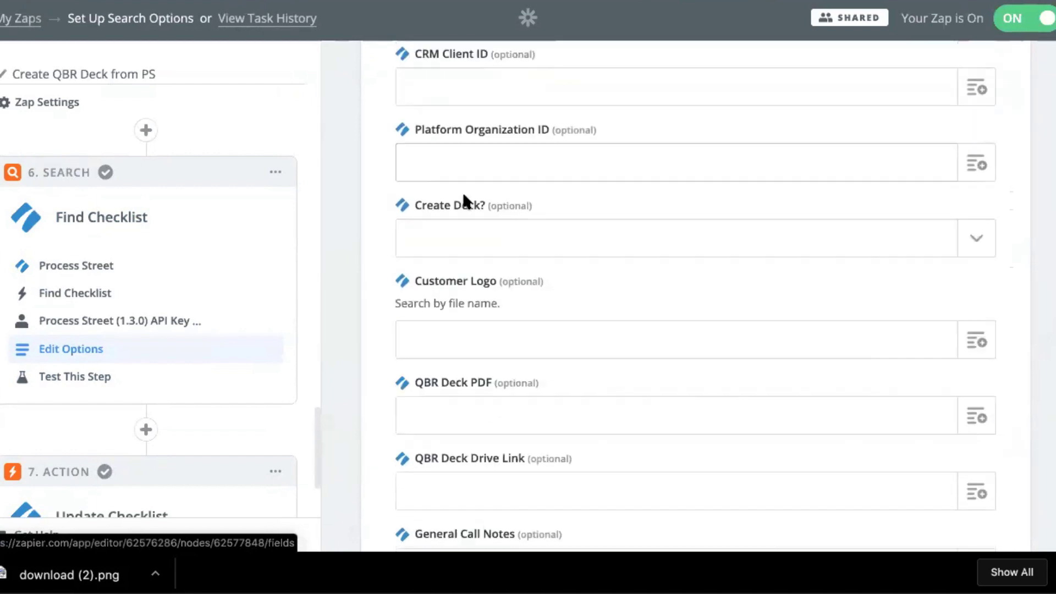
scroll(464, 193, "down", 12)
- Open the Update Checklist action's template setup and review its checklist ID, QBR Deck PDF and QBR Deck Drive Link mappings
scroll(147, 269, "down", 3)
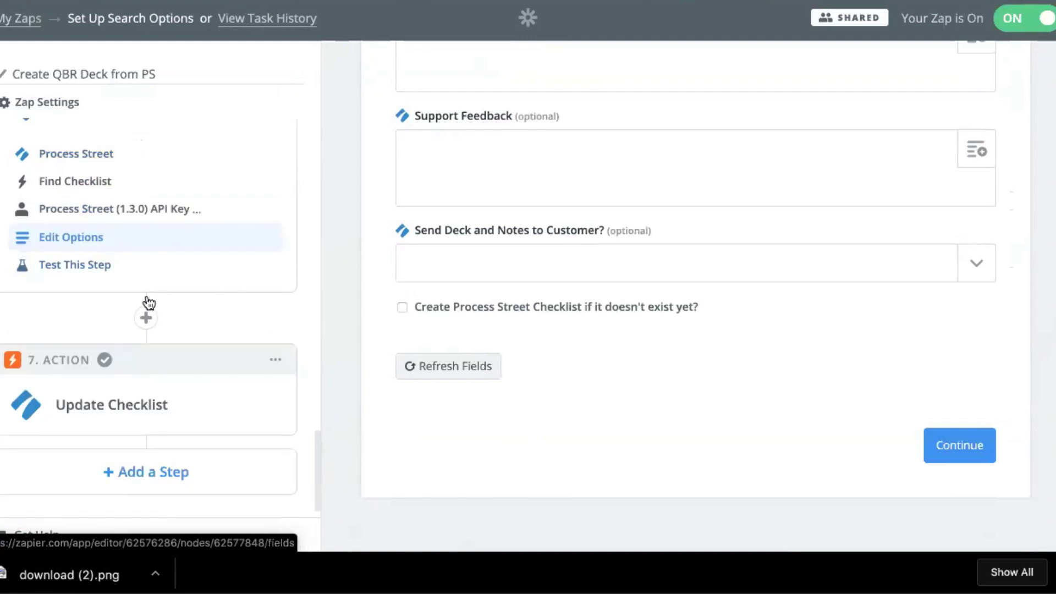
left_click(123, 417)
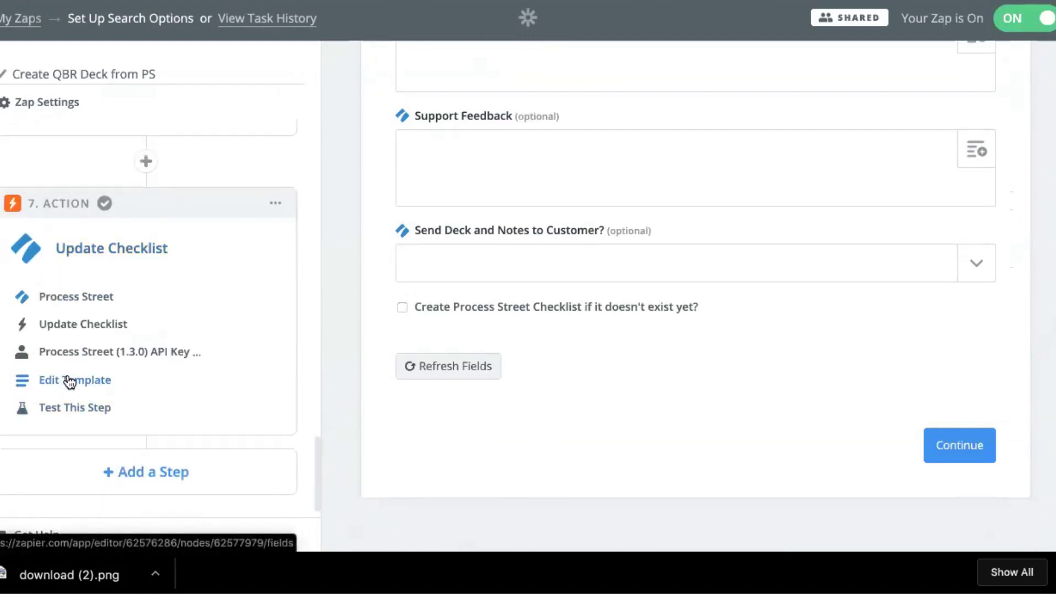
left_click(70, 381)
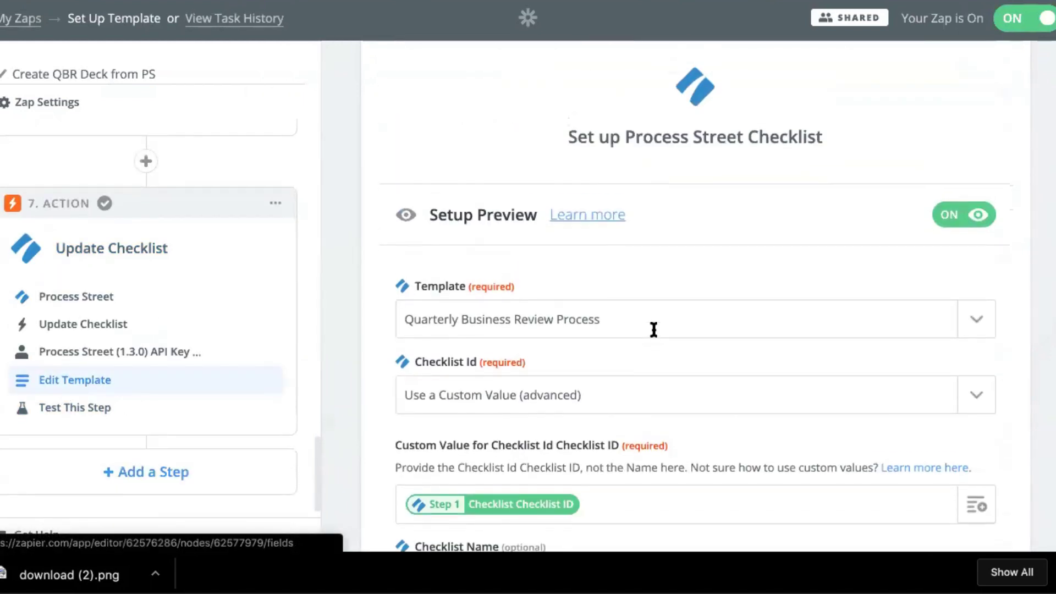
scroll(654, 330, "down", 3)
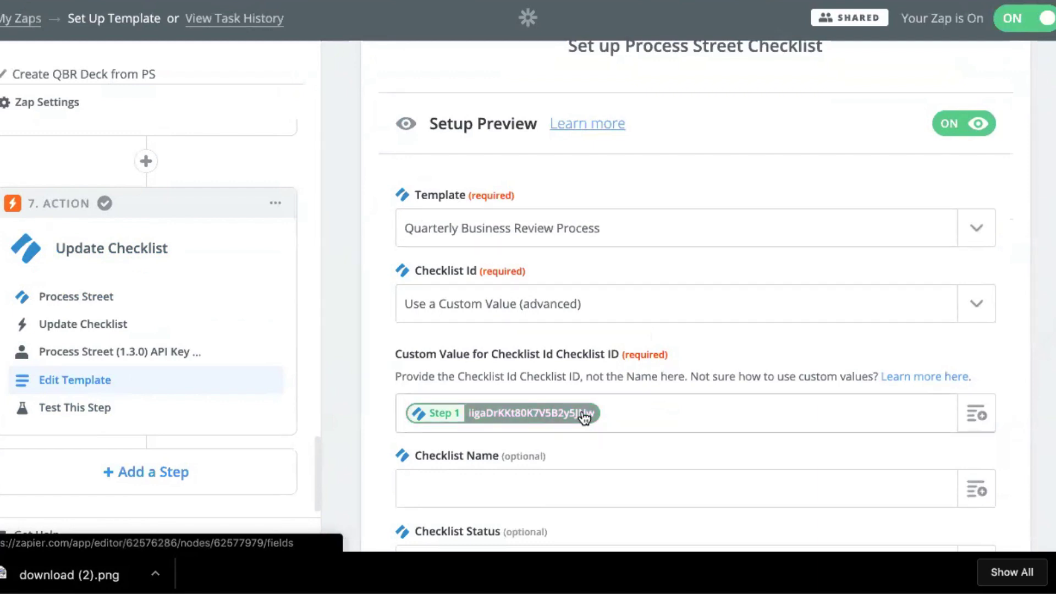
scroll(583, 417, "down", 20)
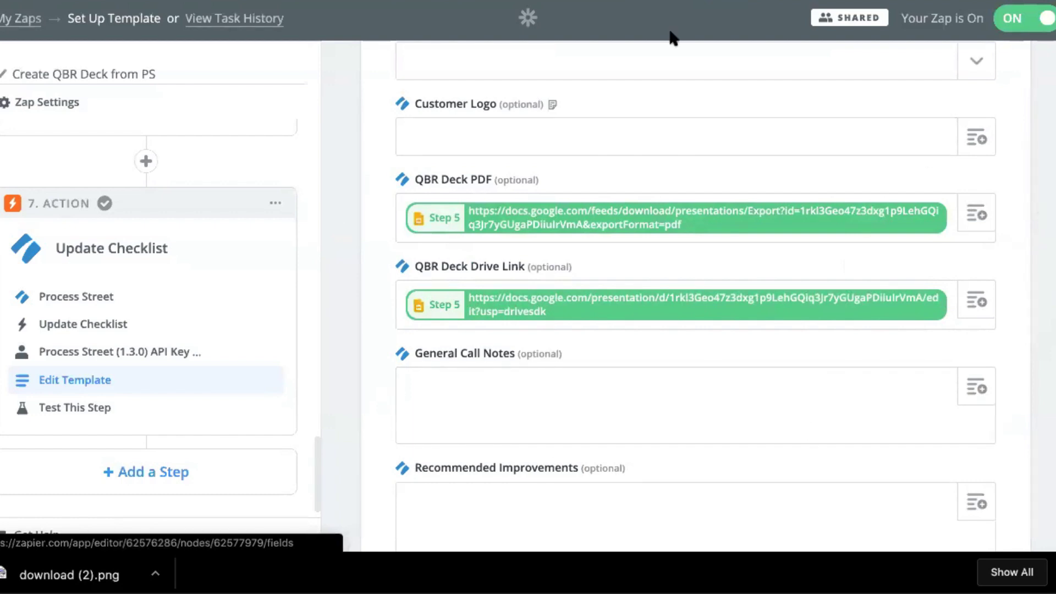
- Switch to Tesla's Process Street checklist and compare the QBR Deck Link and PDF task's fields with the Zap's mapped fields
left_click(616, 1)
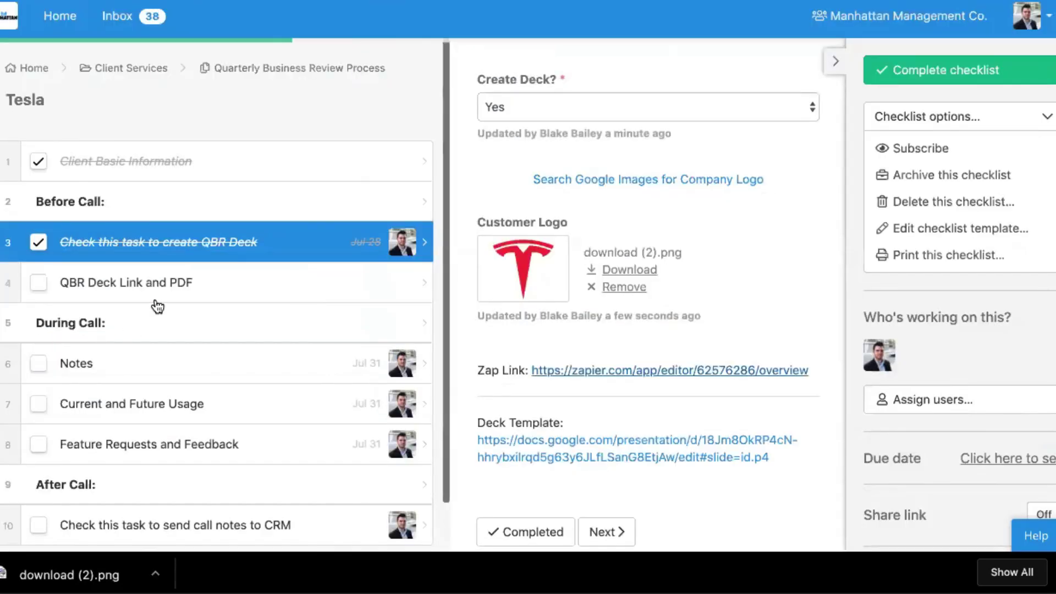
left_click(198, 293)
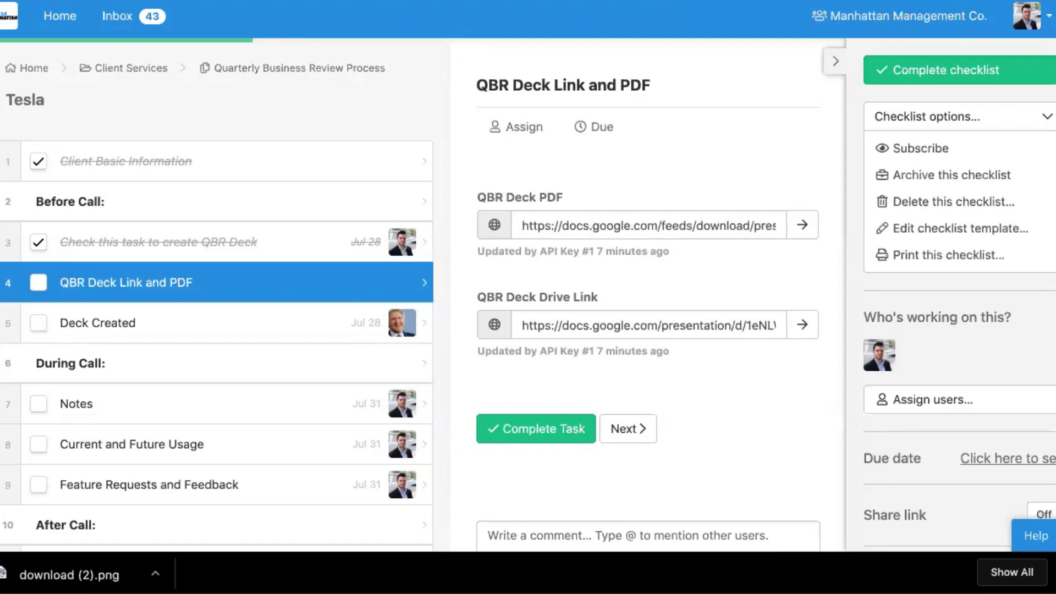
key("ctrl+Tab")
scroll(538, 134, "down", 1)
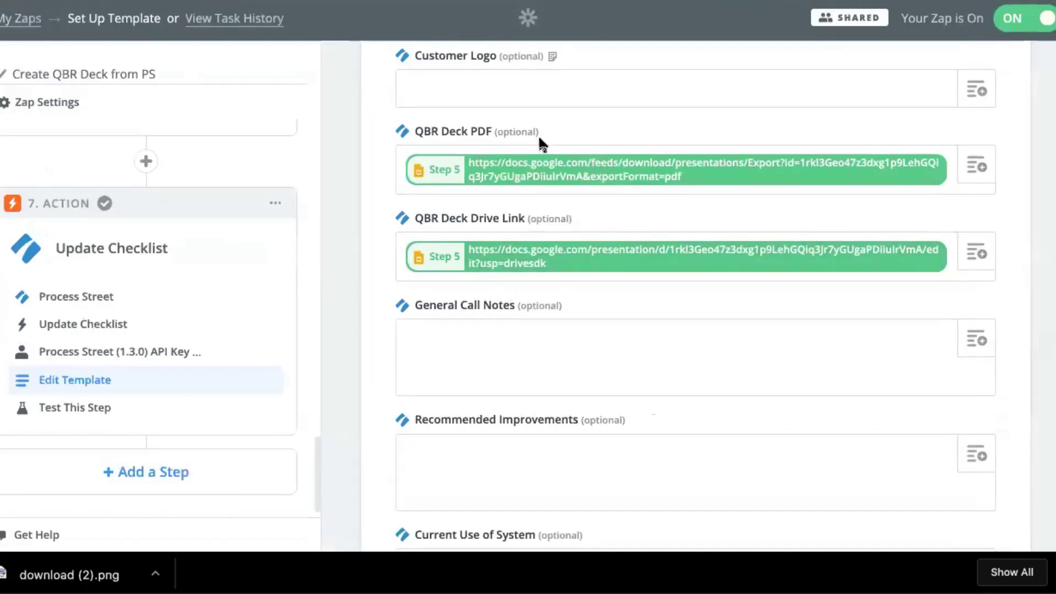
key("ctrl+shift+Tab")
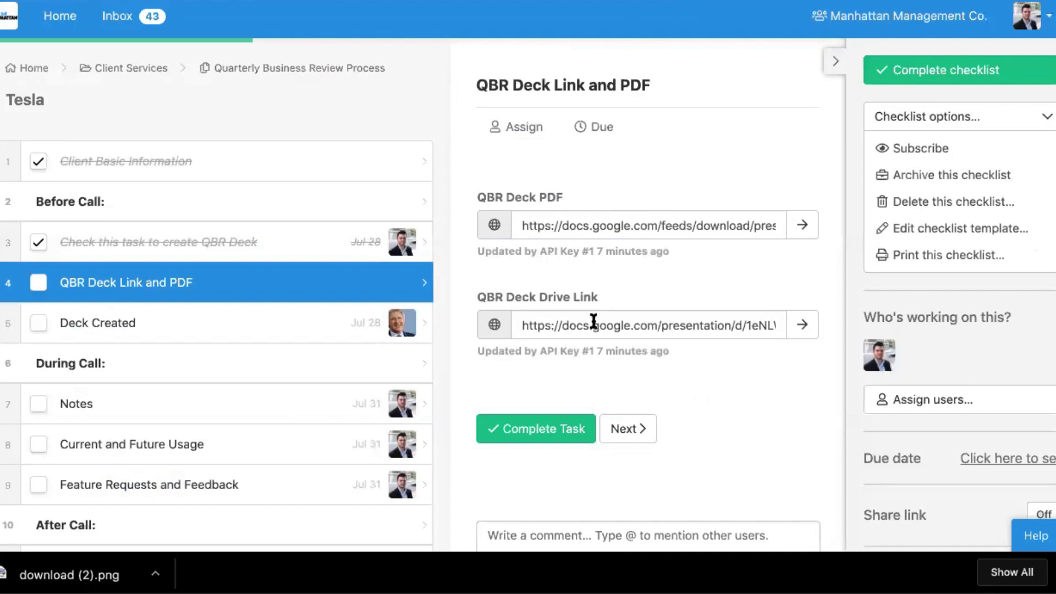
- Open the deck from the QBR Deck Drive Link and view its title, implementation strategy and third slides
left_click(803, 325)
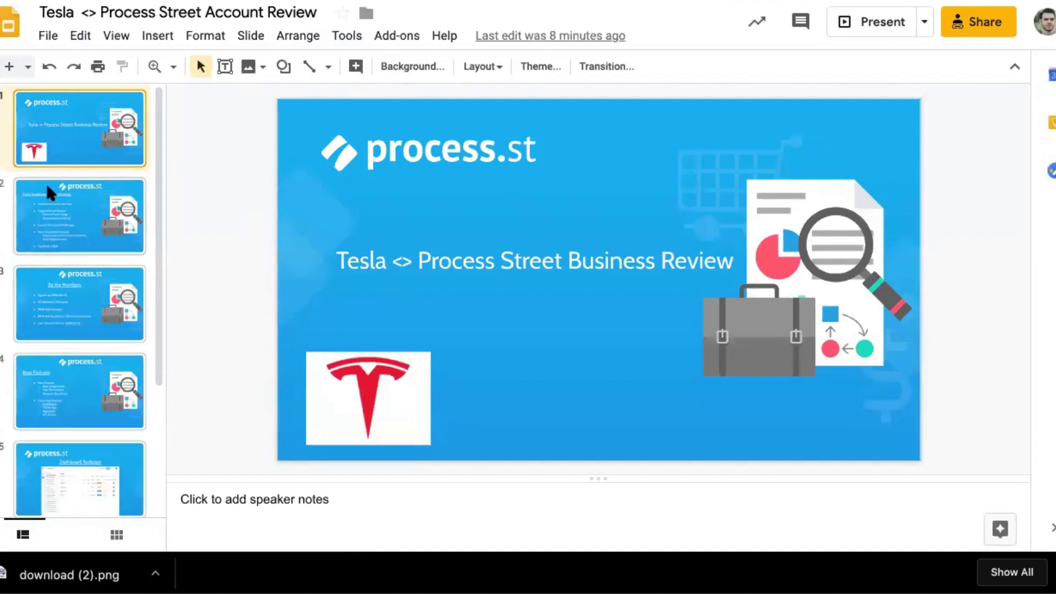
left_click(47, 187)
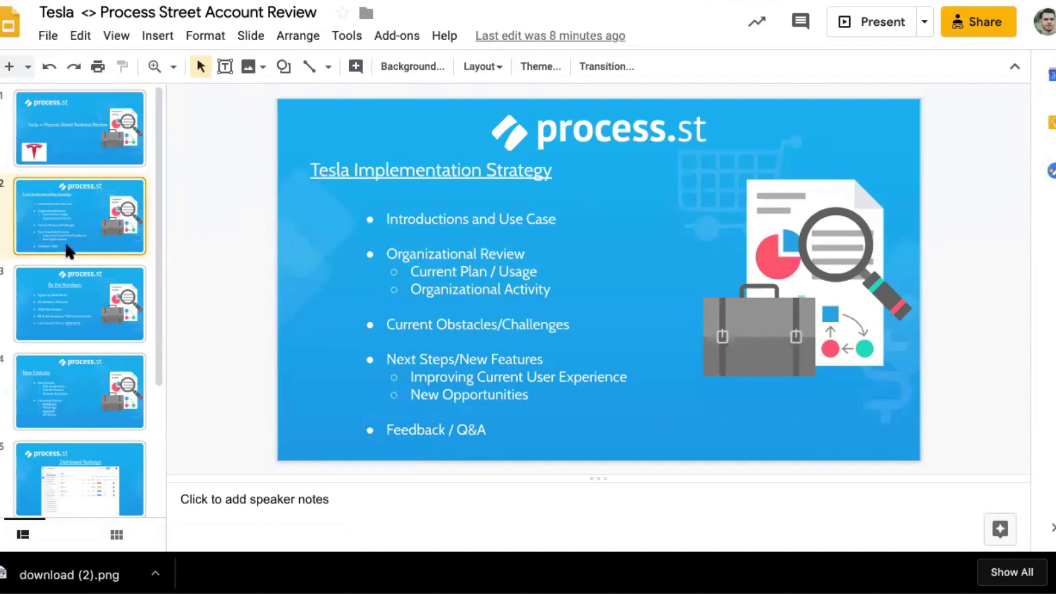
left_click(53, 318)
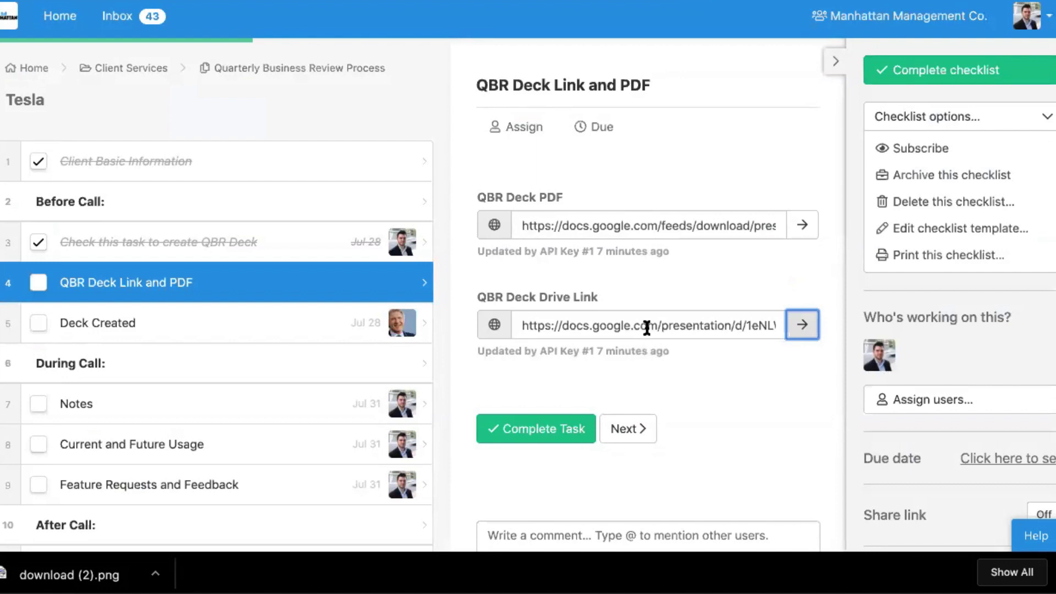
- Download the QBR Deck PDF to the Desktop as "Tesla __ Process Street Account Review" and open the file
left_click(801, 228)
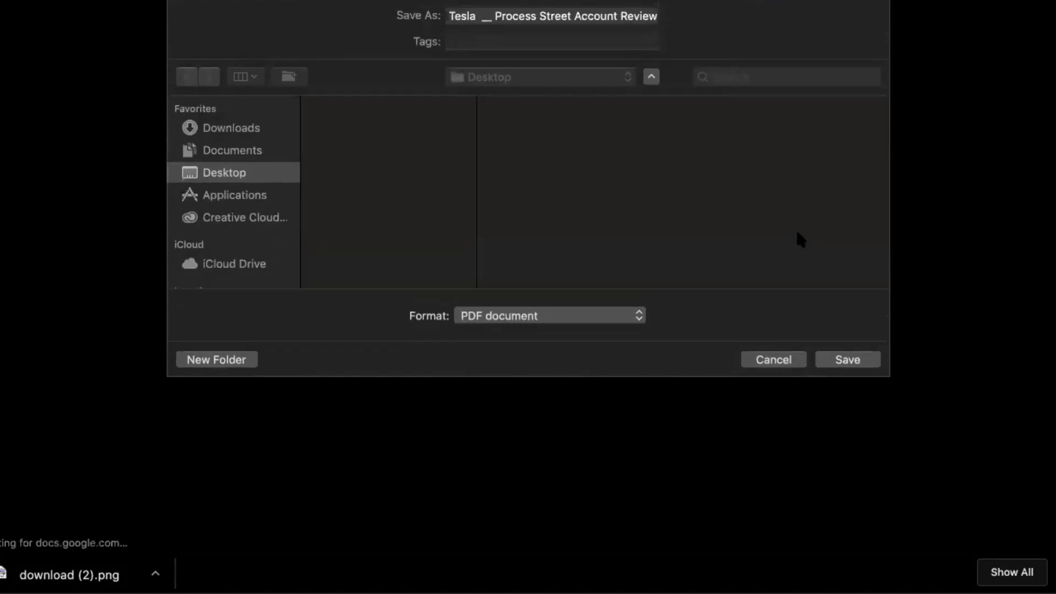
left_click(847, 360)
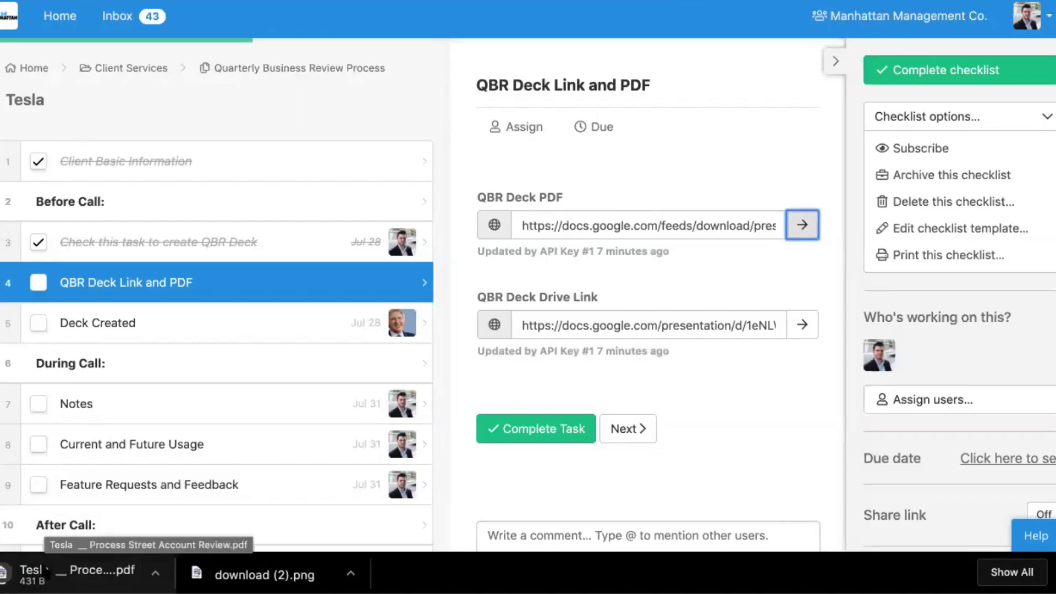
left_click(77, 575)
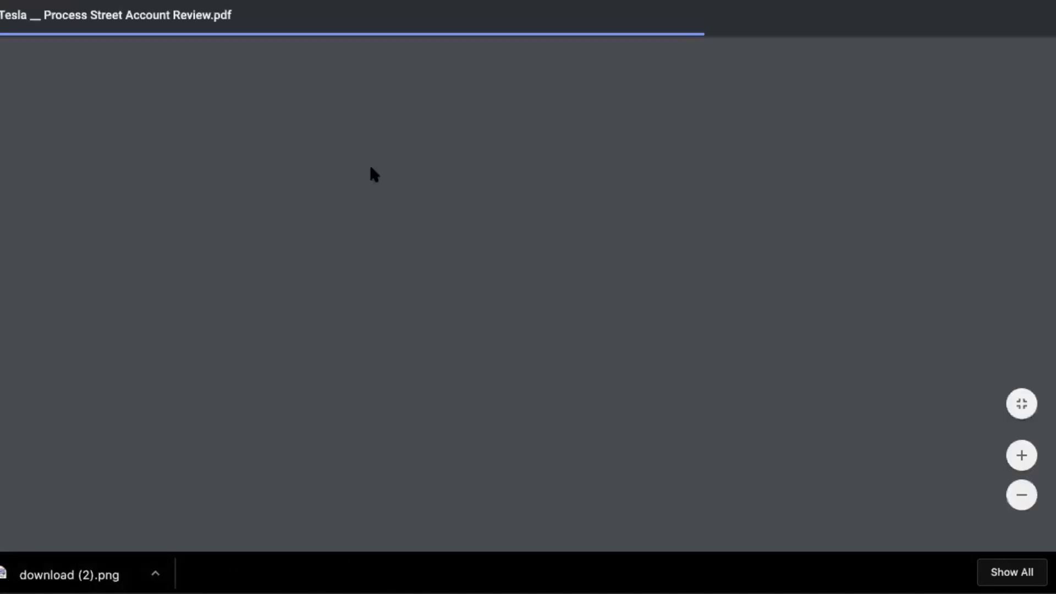
- Look through the PDF deck's pages, including the By the Numbers page, and close it
scroll(370, 168, "down", 10)
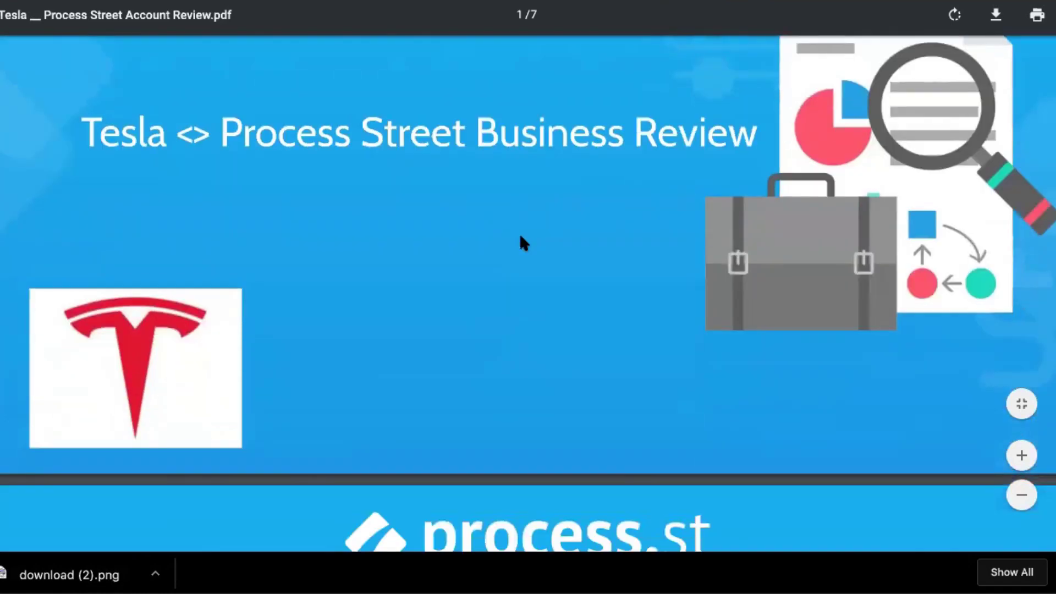
scroll(519, 233, "down", 10)
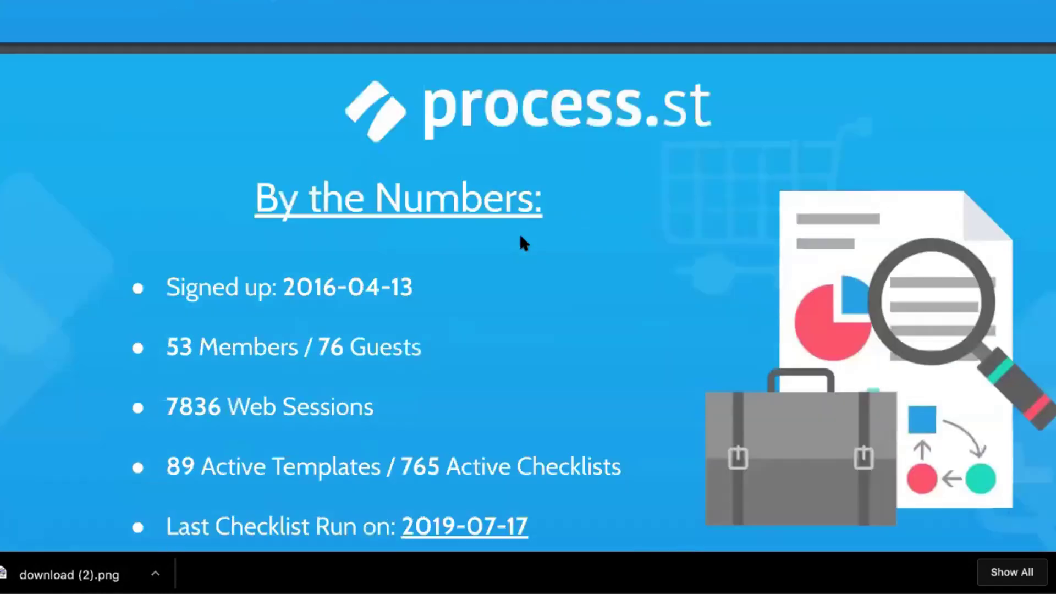
scroll(520, 237, "down", 1)
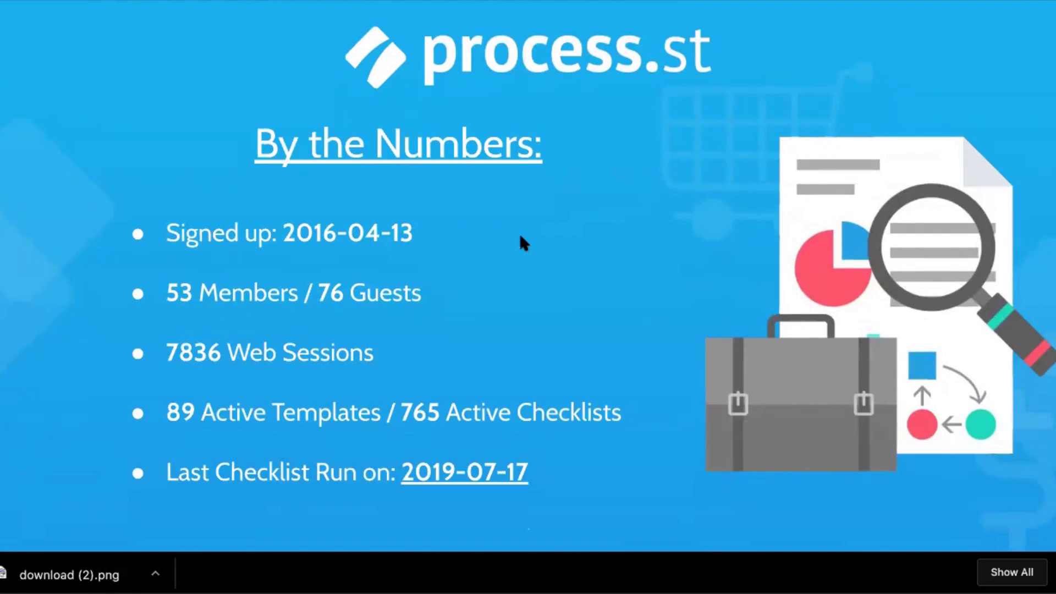
scroll(521, 237, "down", 10)
scroll(521, 237, "up", 10)
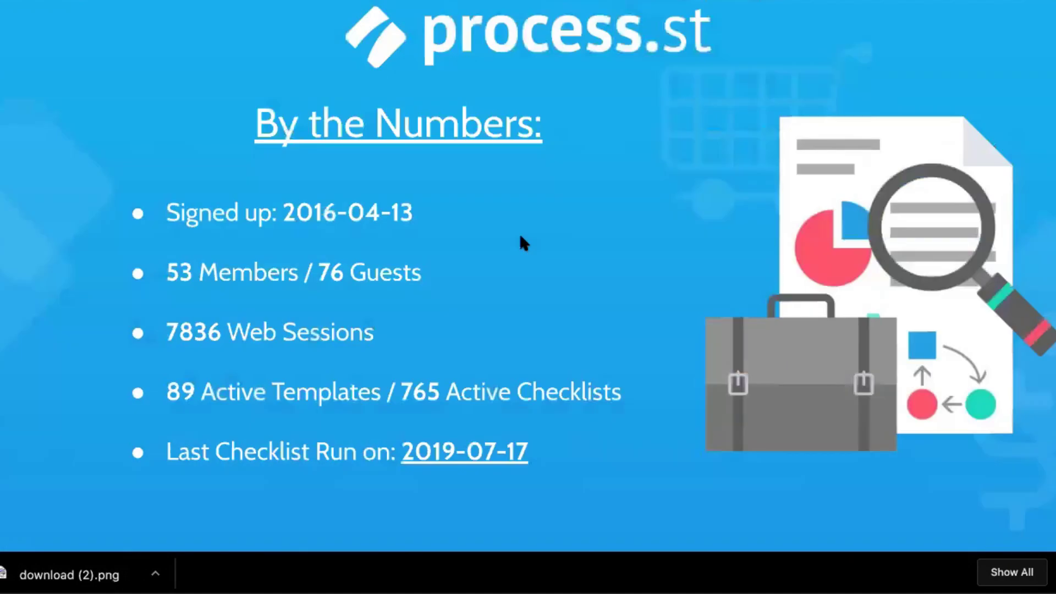
scroll(521, 237, "up", 15)
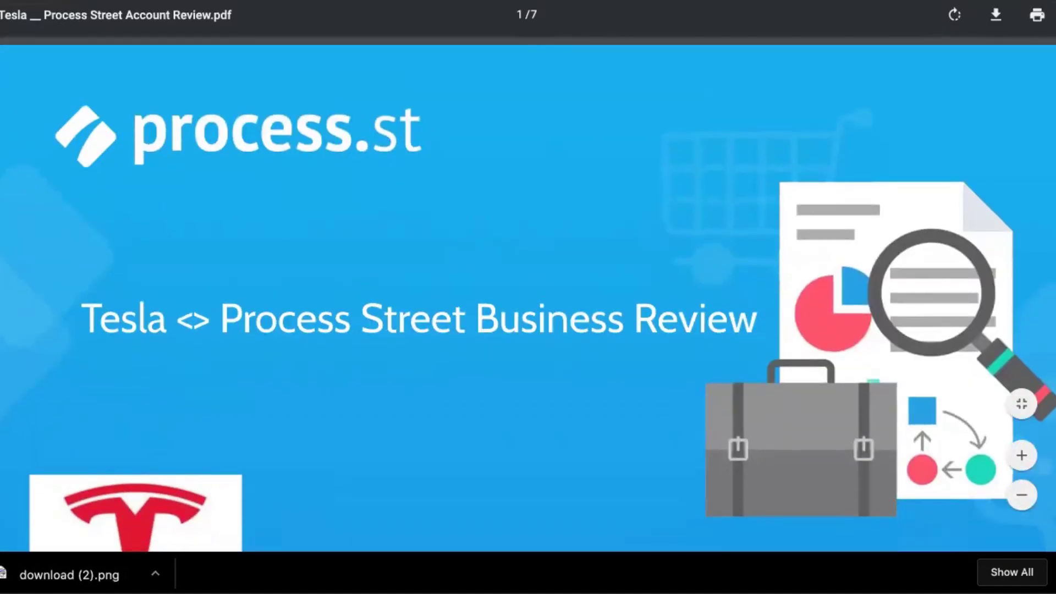
key("ctrl+w")
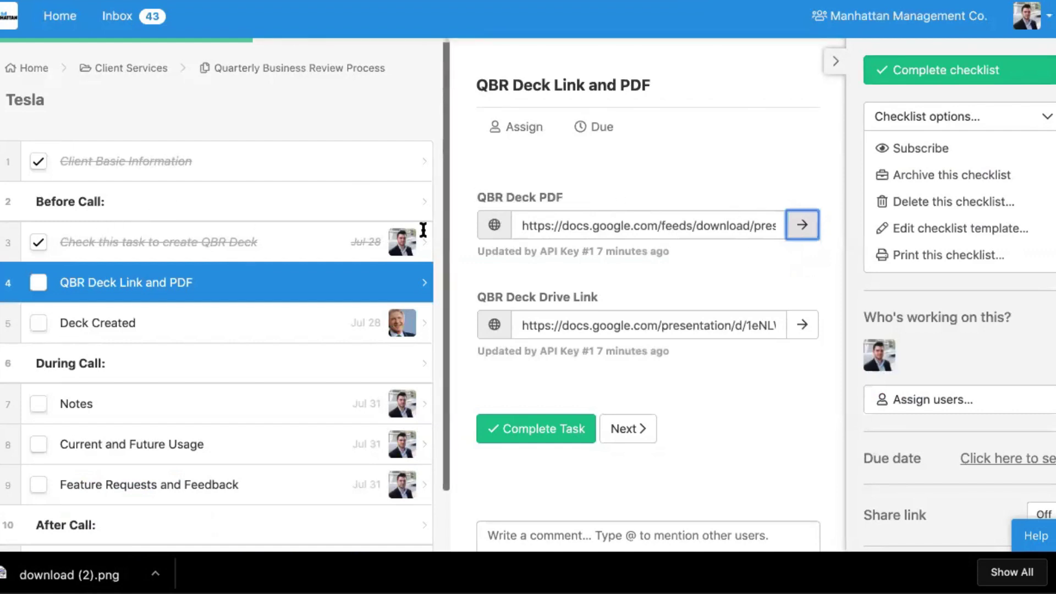
- Mark the QBR Deck Link and PDF task complete and open the Deck Created task
left_click(38, 282)
left_click(154, 328)
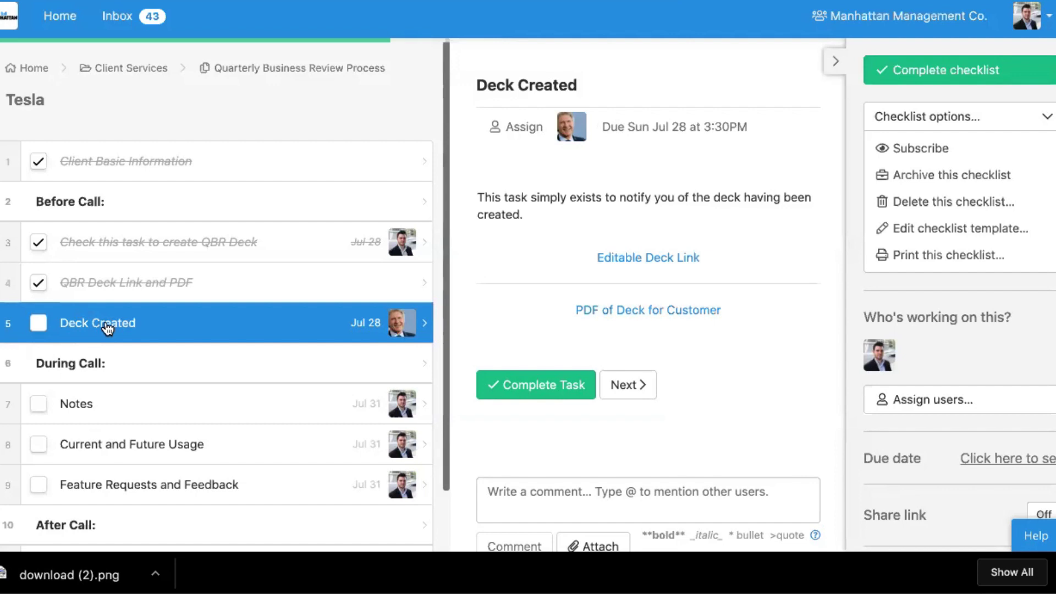
- Compare the QBR Deck Link and PDF task's link fields with the Deck Created task's links, and try the Editable Deck Link
left_click(184, 287)
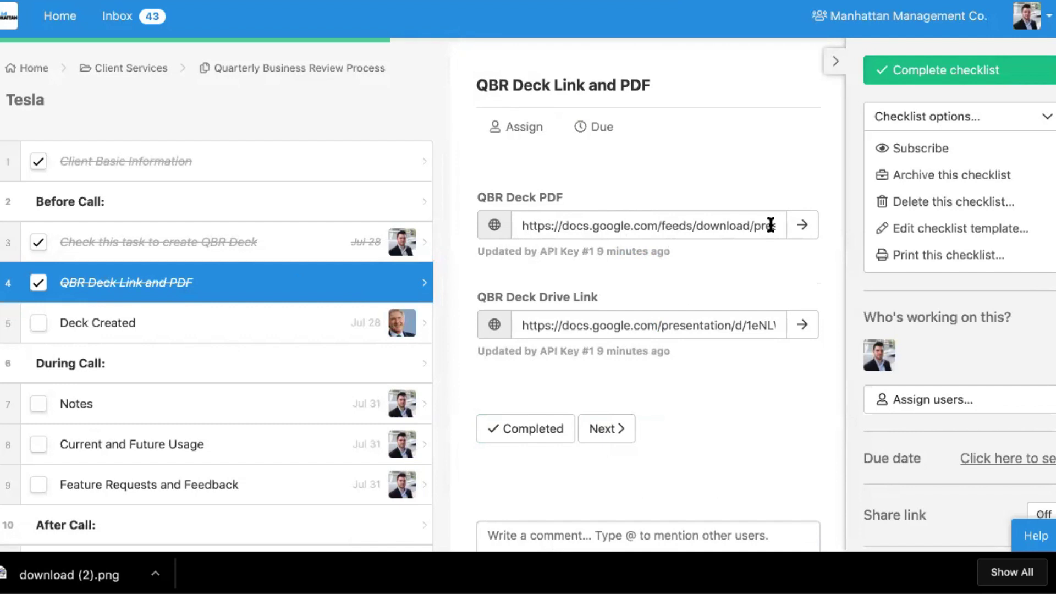
left_click(290, 324)
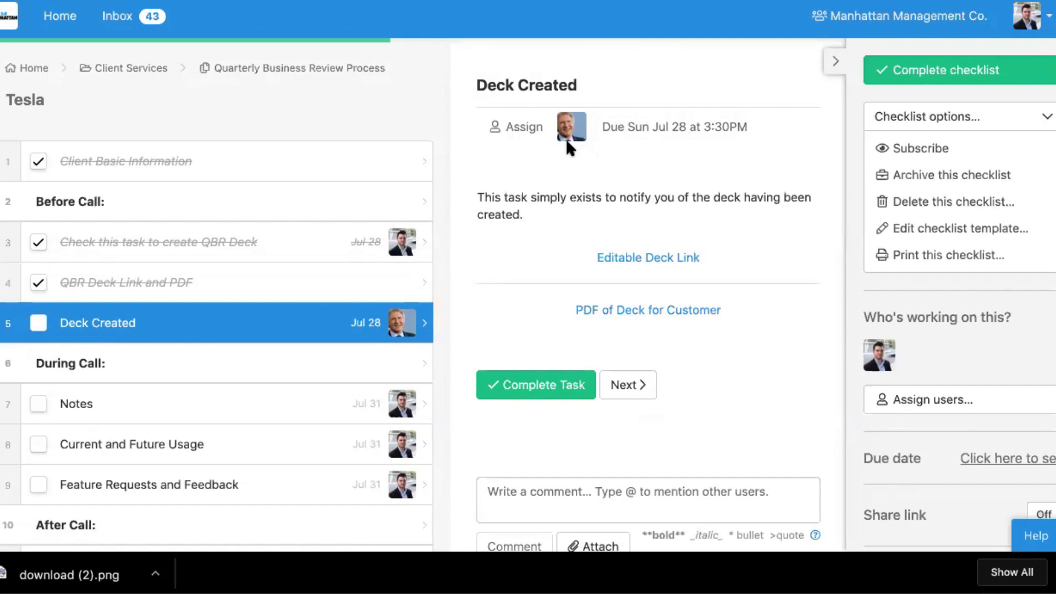
left_click(662, 257)
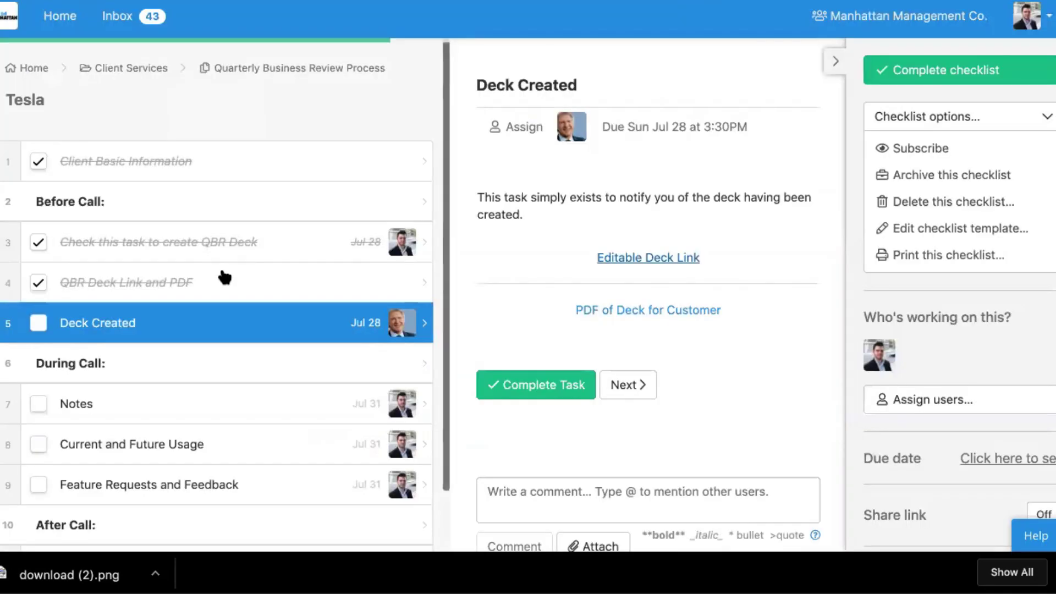
left_click(217, 278)
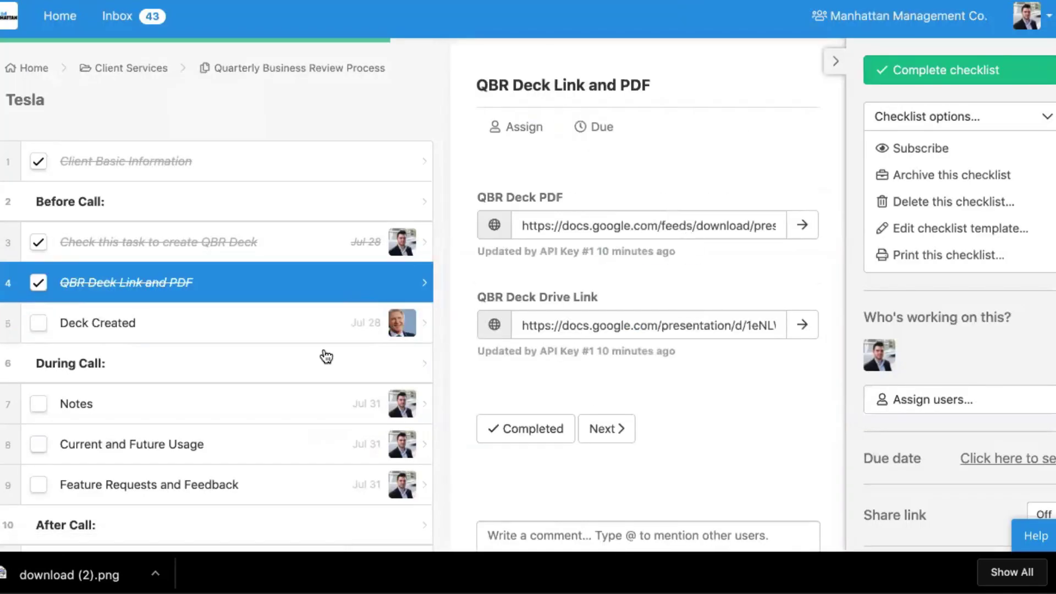
- Return to the Deck Created task and mark it complete
left_click(296, 321)
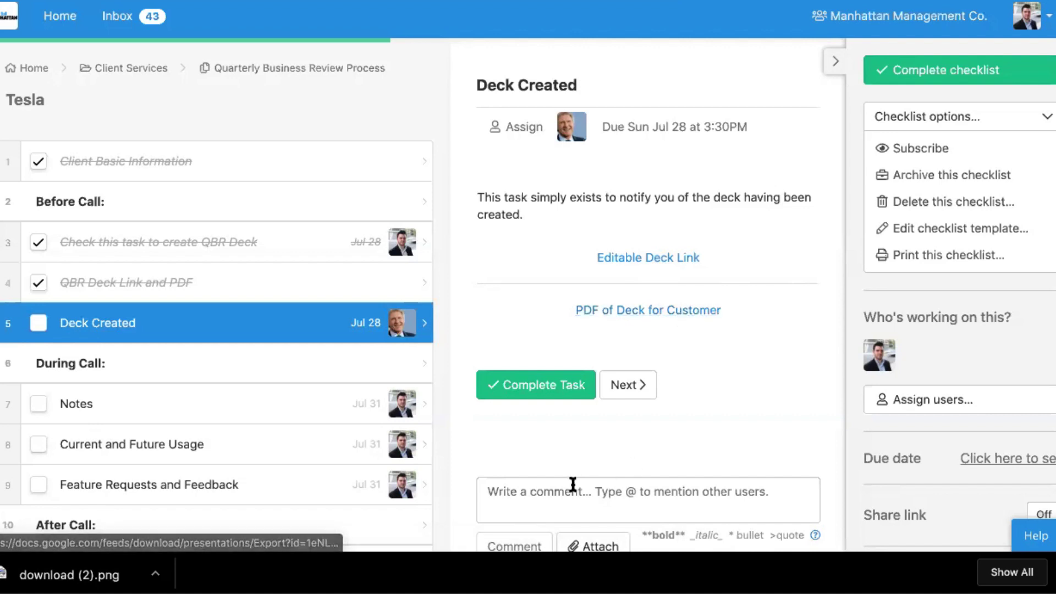
scroll(575, 493, "down", 2)
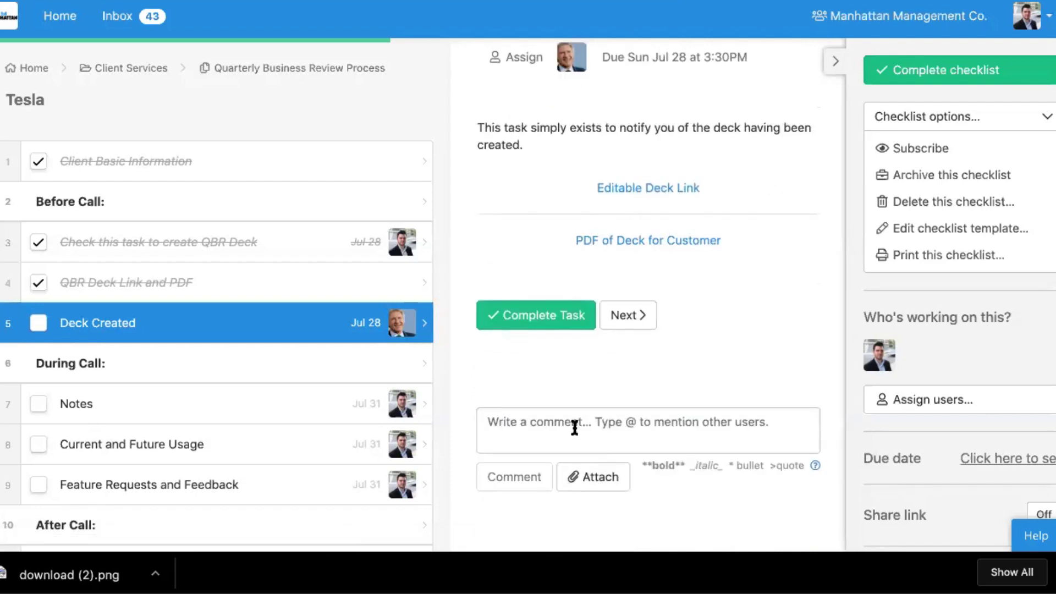
left_click(529, 318)
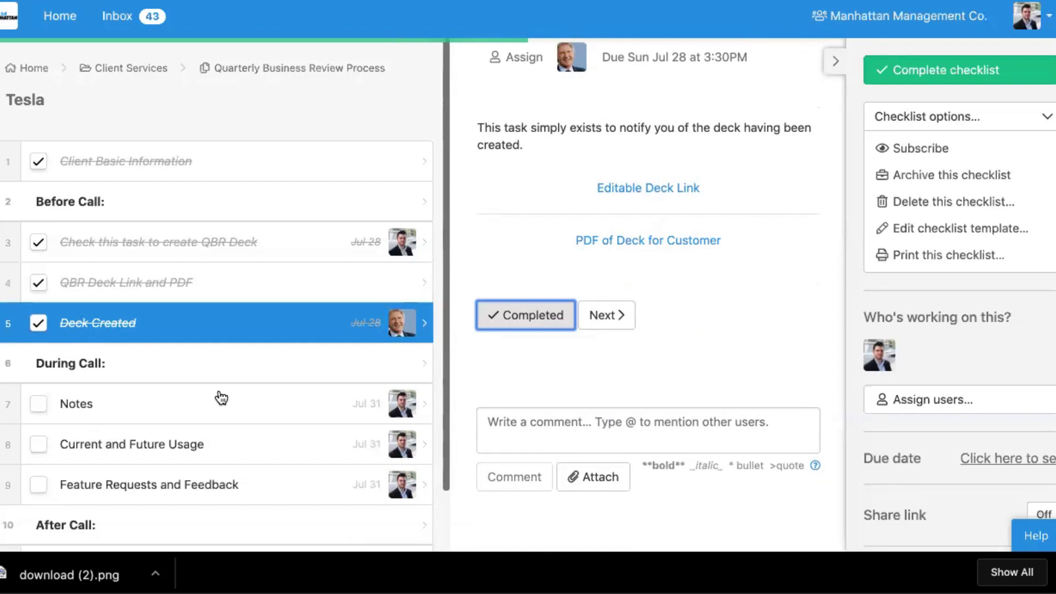
- In the Notes task, enter "It went well!" as General Call Notes and "Nothing! maybe more automations!" as Recommended Improvements
left_click(146, 406)
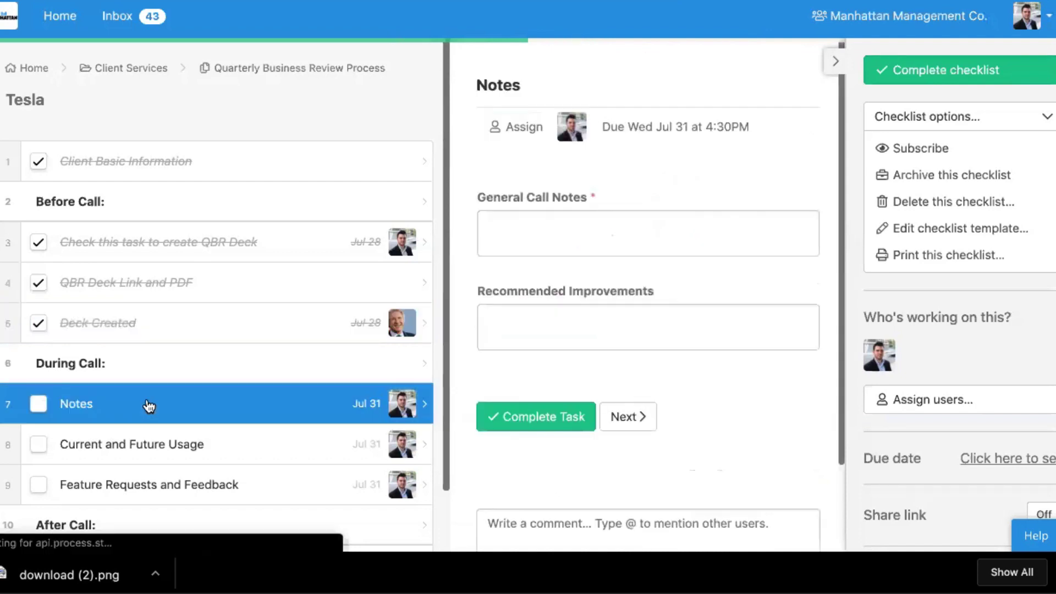
left_click(591, 247)
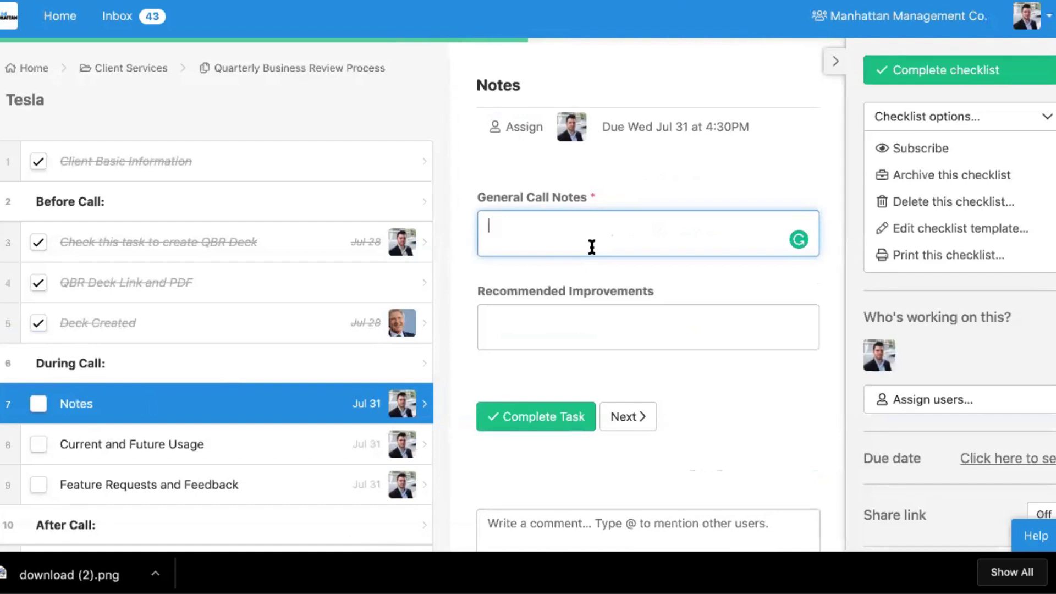
type("It went well!")
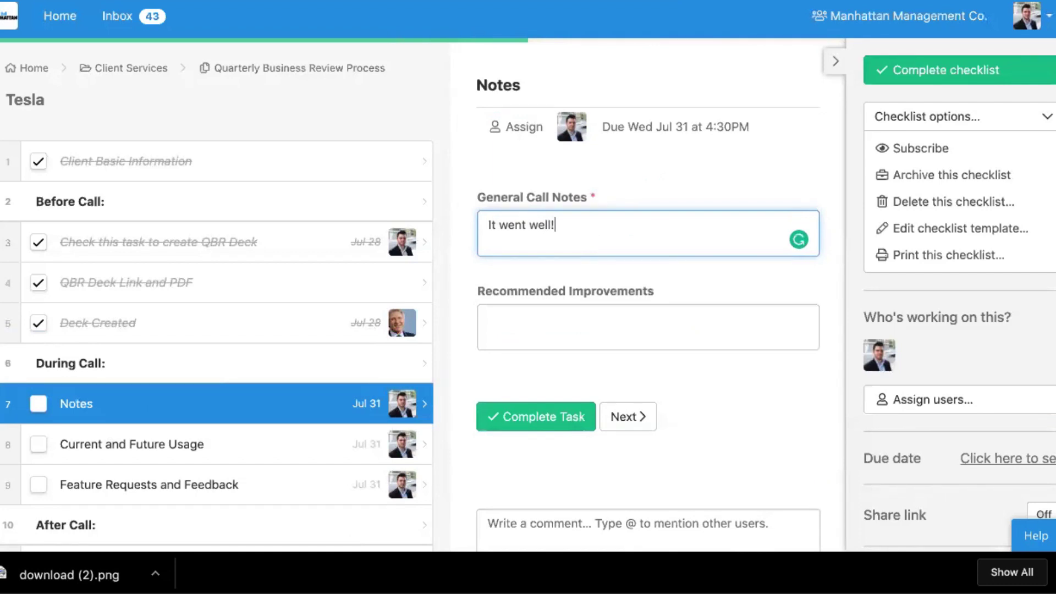
key("Tab")
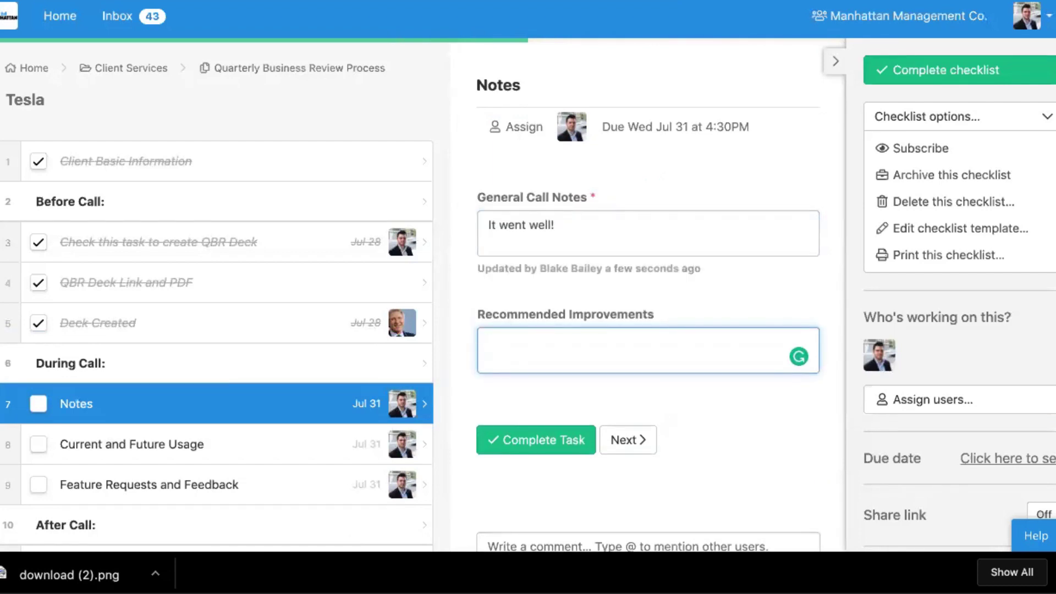
type("Nothing! maybe ")
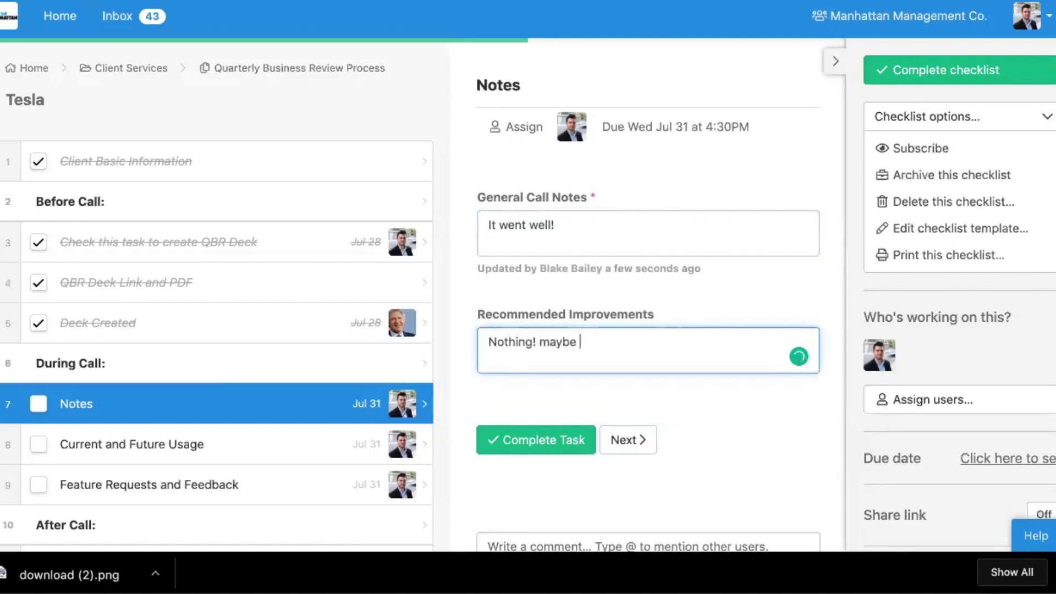
type("more automations!")
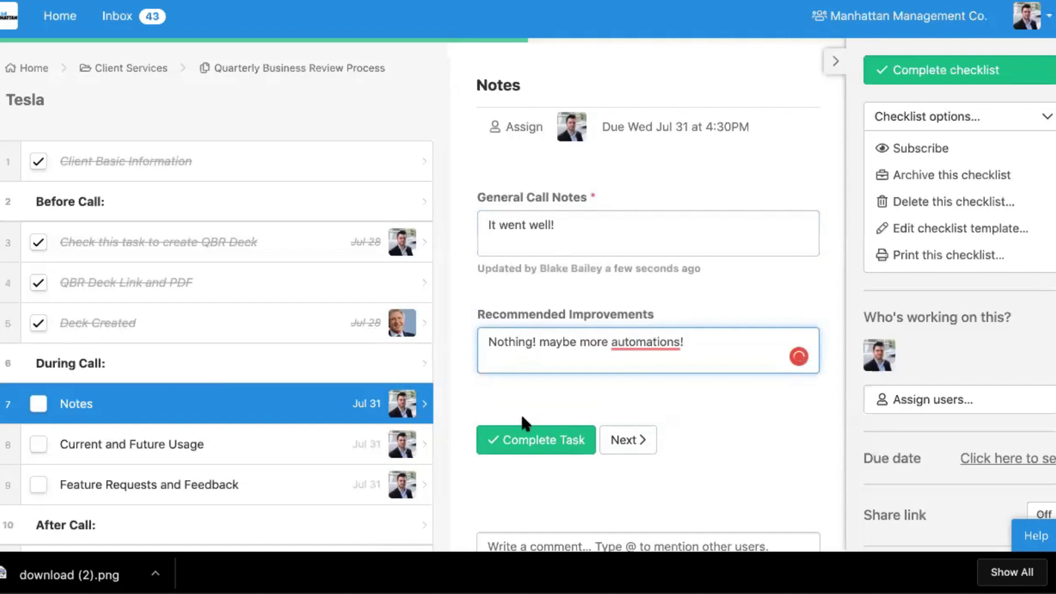
- Complete the Notes task and fill Current and Future Usage with "A ton" as Current Use and "Use it more" as Potential Future Uses
left_click(523, 435)
left_click(542, 468)
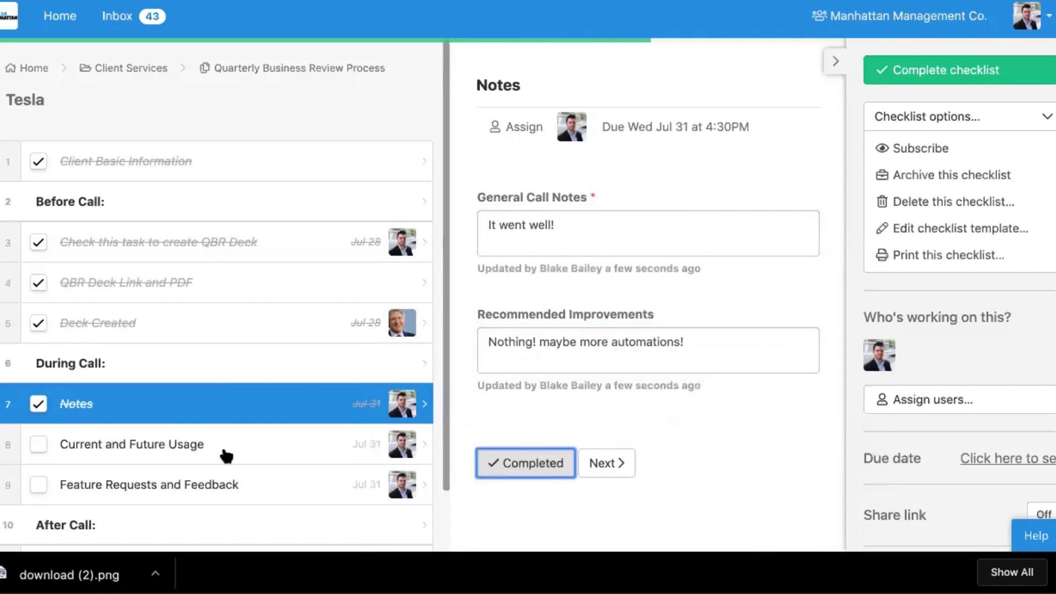
left_click(236, 455)
left_click(674, 217)
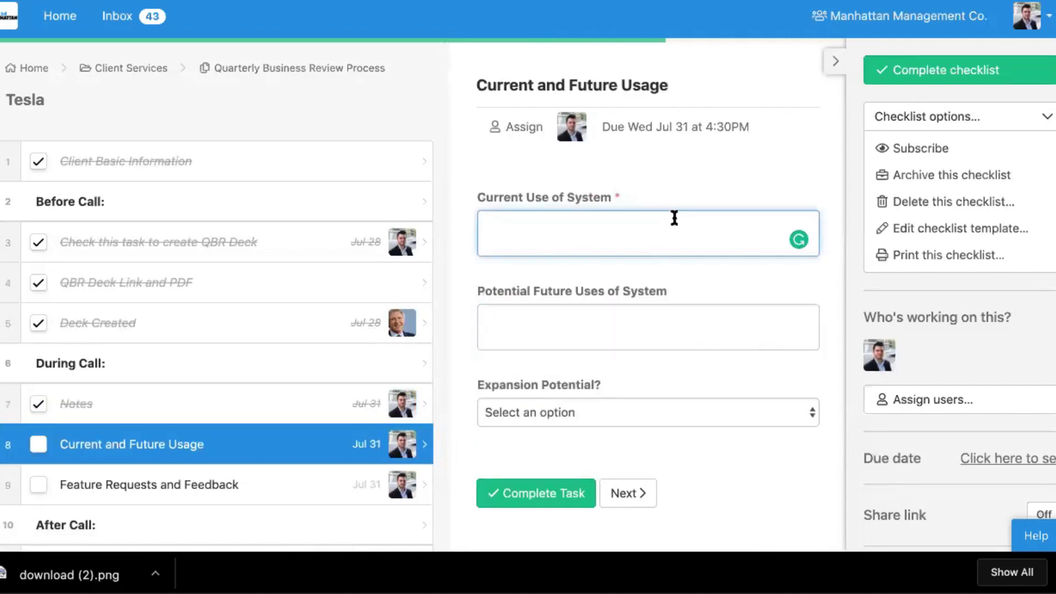
type("A too")
key("Tab")
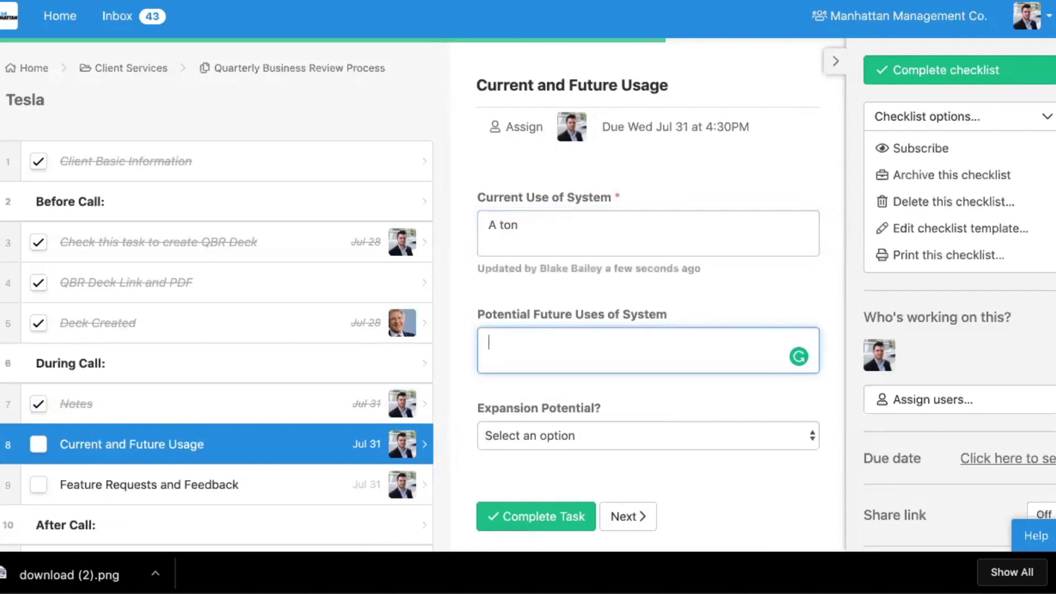
type("Use it more")
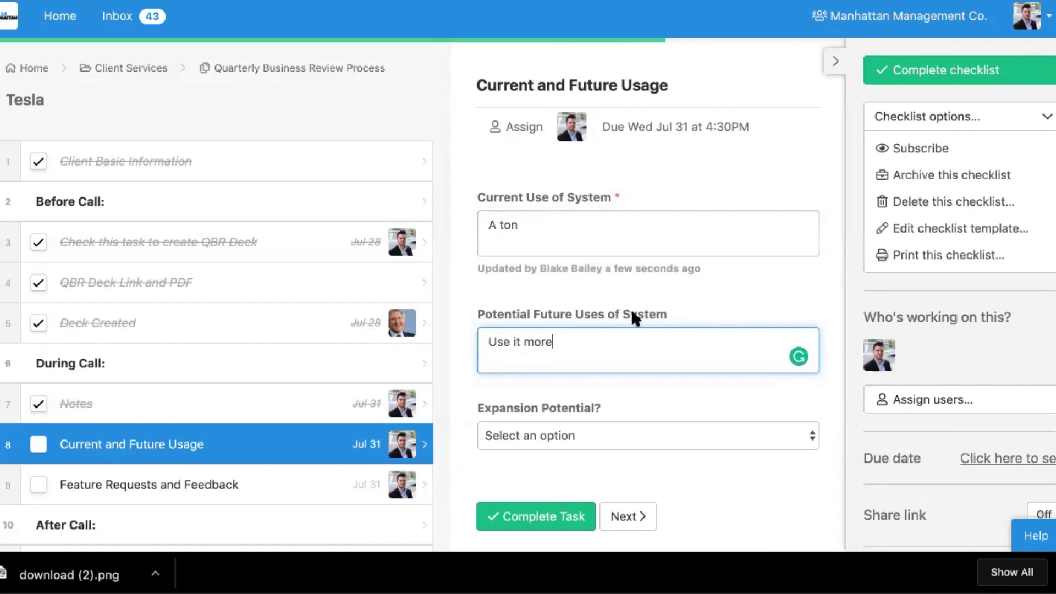
- Set Expansion Potential to Yes and mark the Current and Future Usage task complete
scroll(631, 309, "down", 3)
left_click(559, 278)
left_click(557, 290)
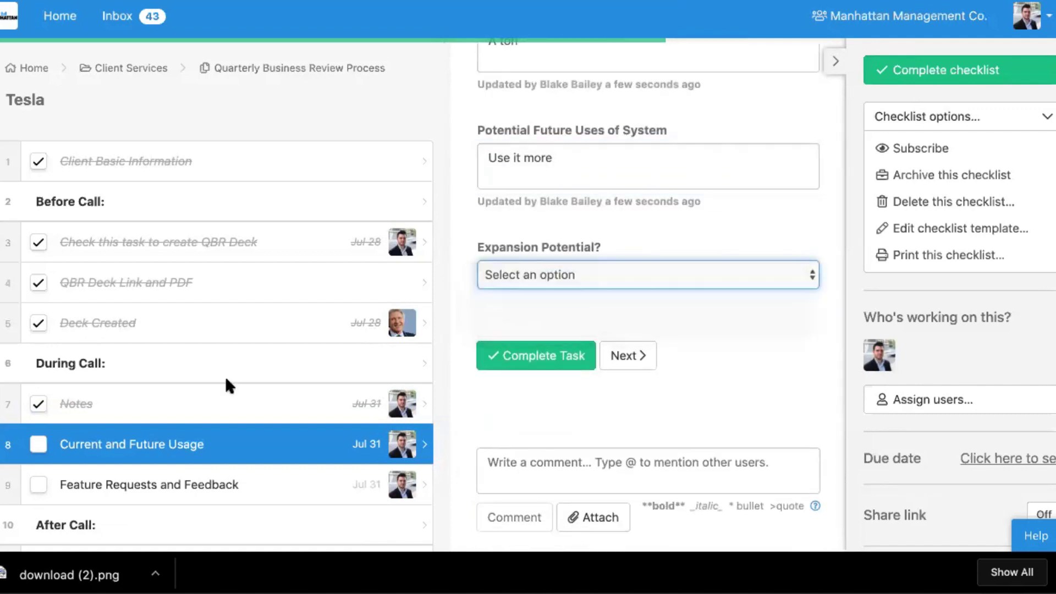
left_click(38, 444)
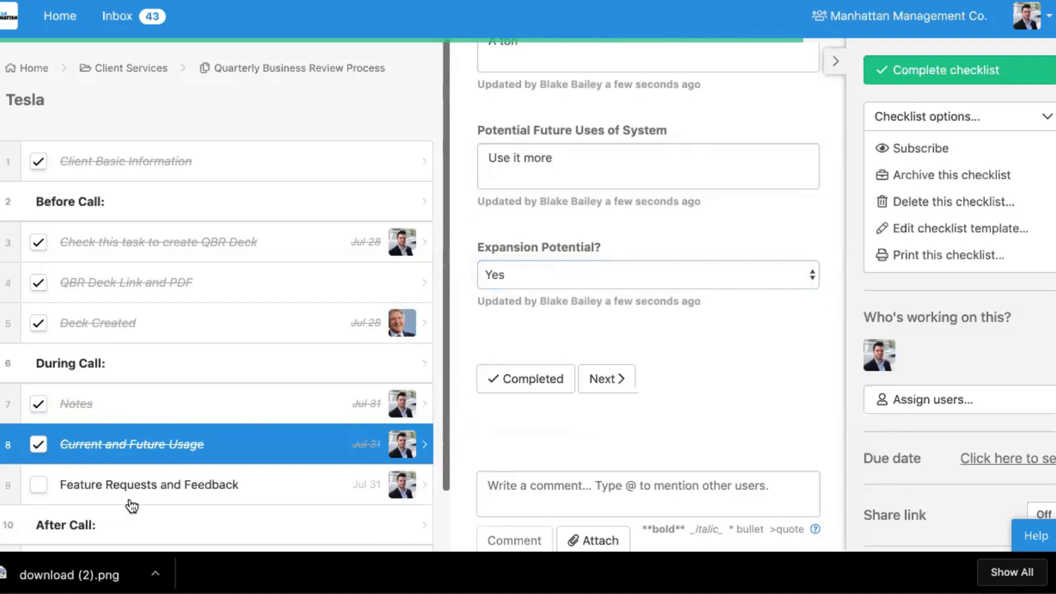
- In Feature Requests and Feedback, enter "None" for Feature Requests, "We love it!" for Product Feedback and "You guys rock!" for Support Feedback
left_click(191, 482)
left_click(612, 243)
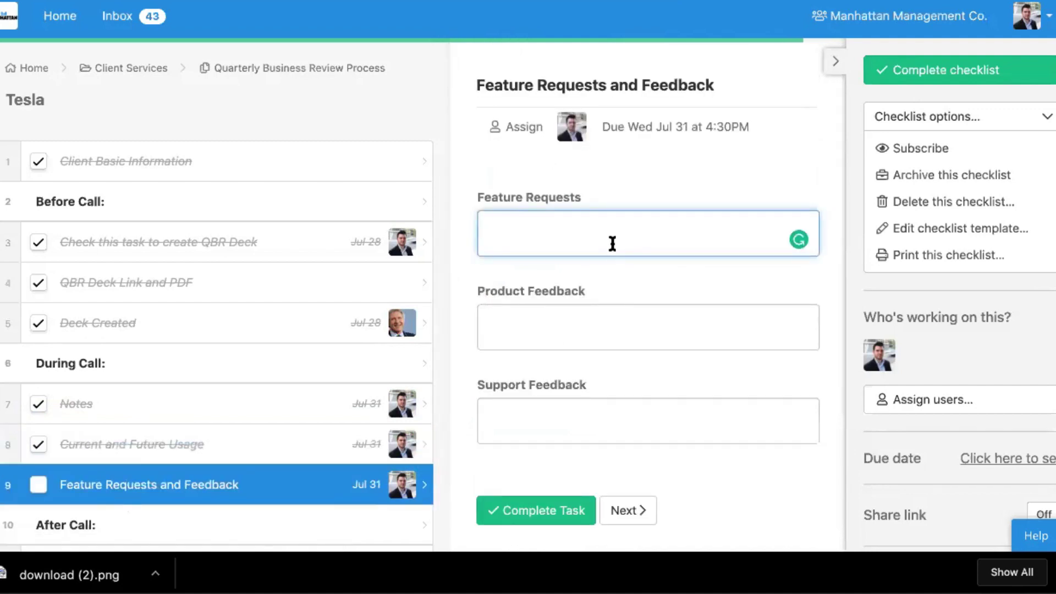
type("None")
key("Tab")
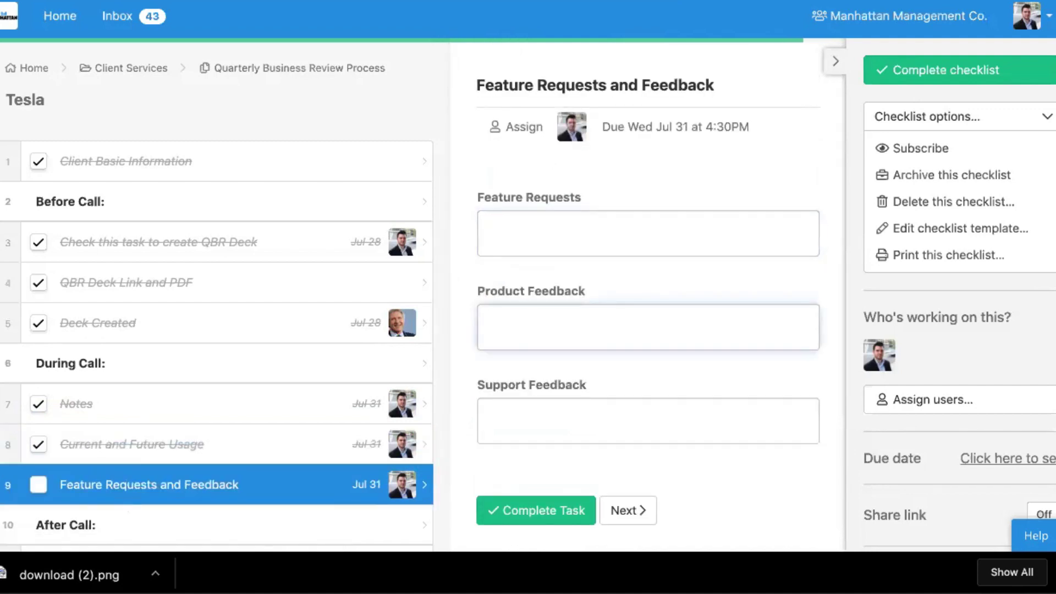
type("We love it!")
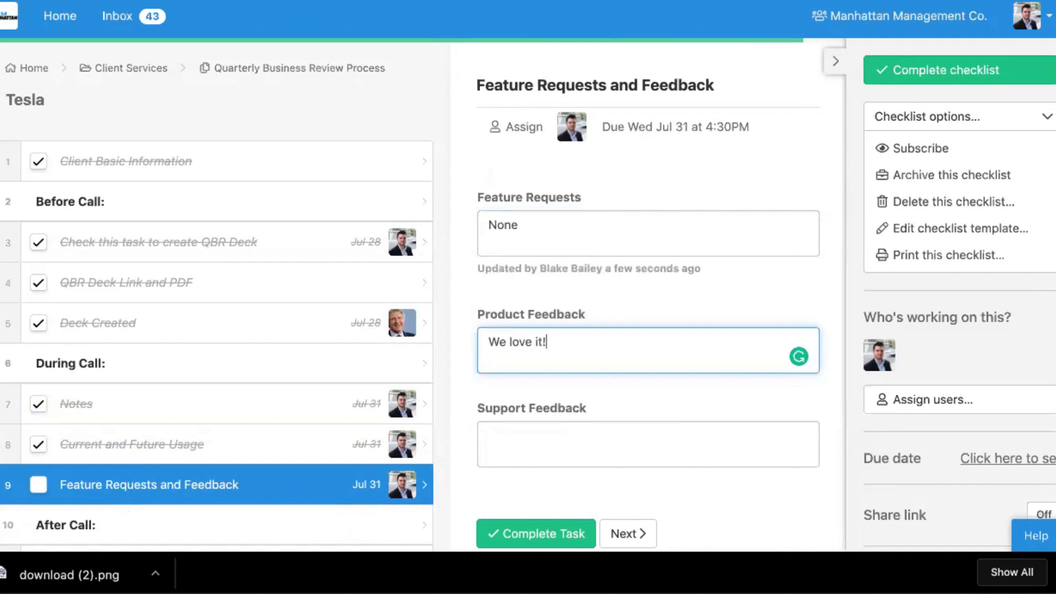
key("Tab")
type("Y")
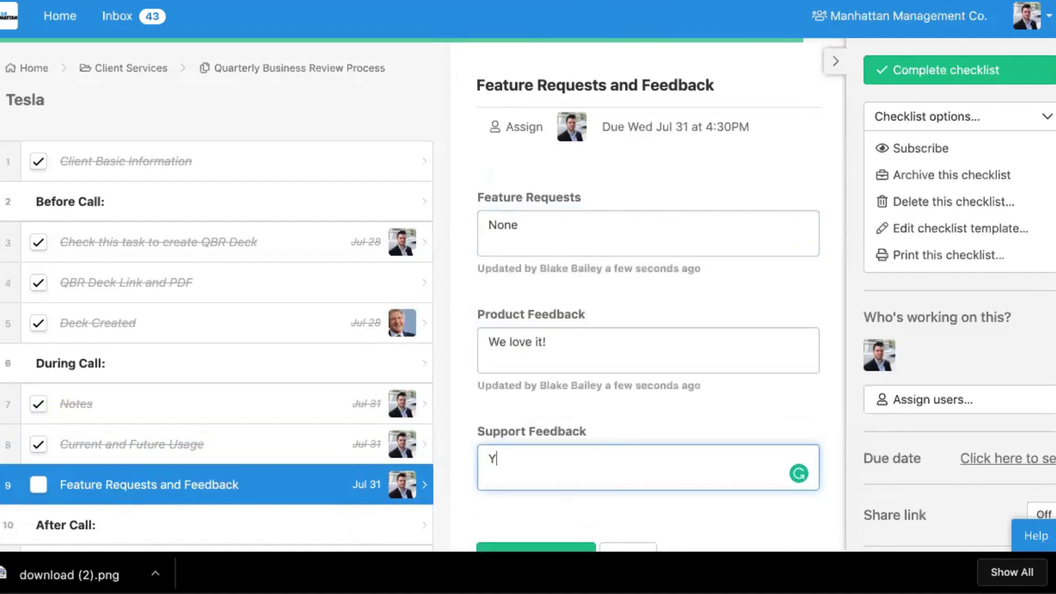
type("ou guys rock!")
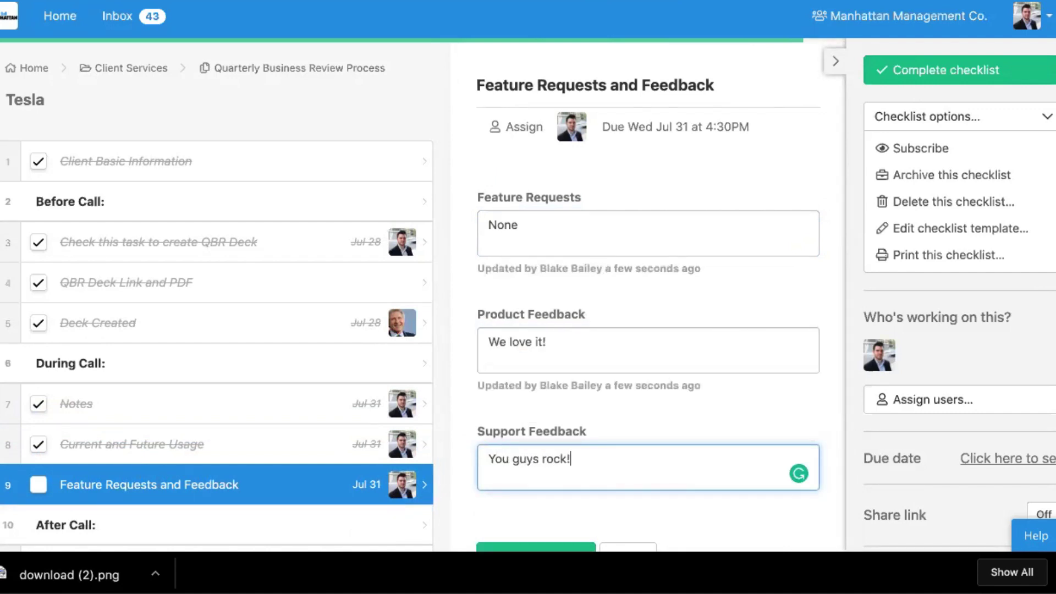
- Mark the Feature Requests and Feedback task and the task that sends call notes to the CRM complete
scroll(641, 364, "down", 5)
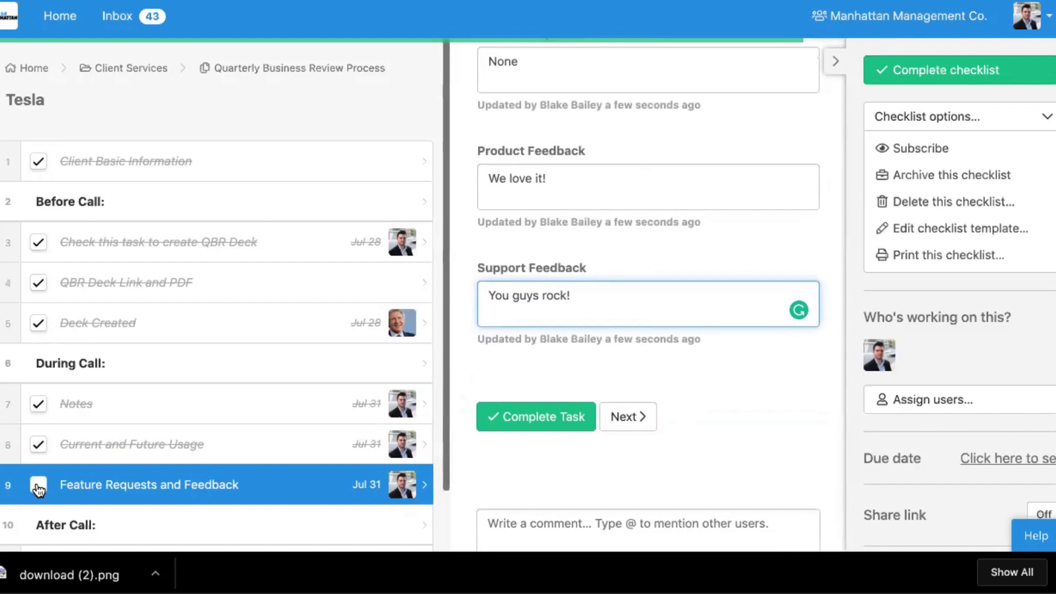
left_click(38, 489)
scroll(248, 386, "down", 2)
left_click(202, 473)
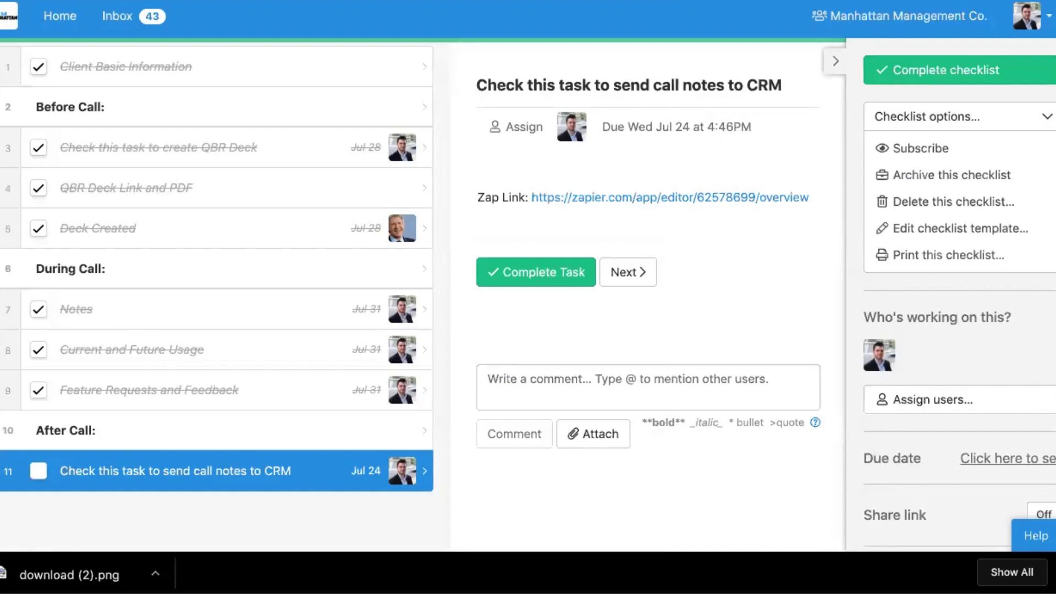
left_click(37, 480)
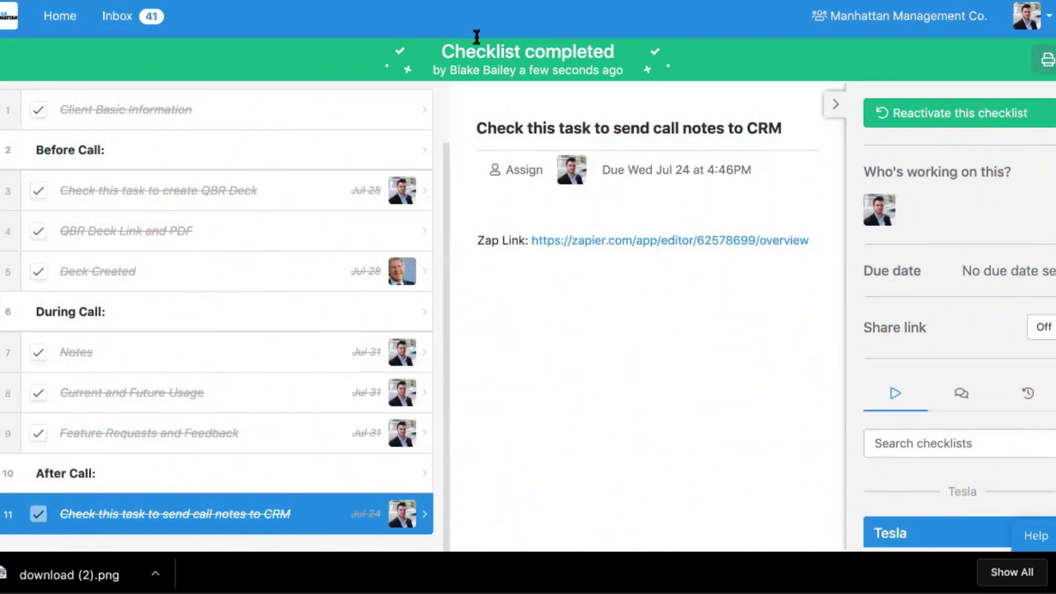
- Switch to Tesla's lead in Close and review the Quarterly Business Review note
left_click(407, 0)
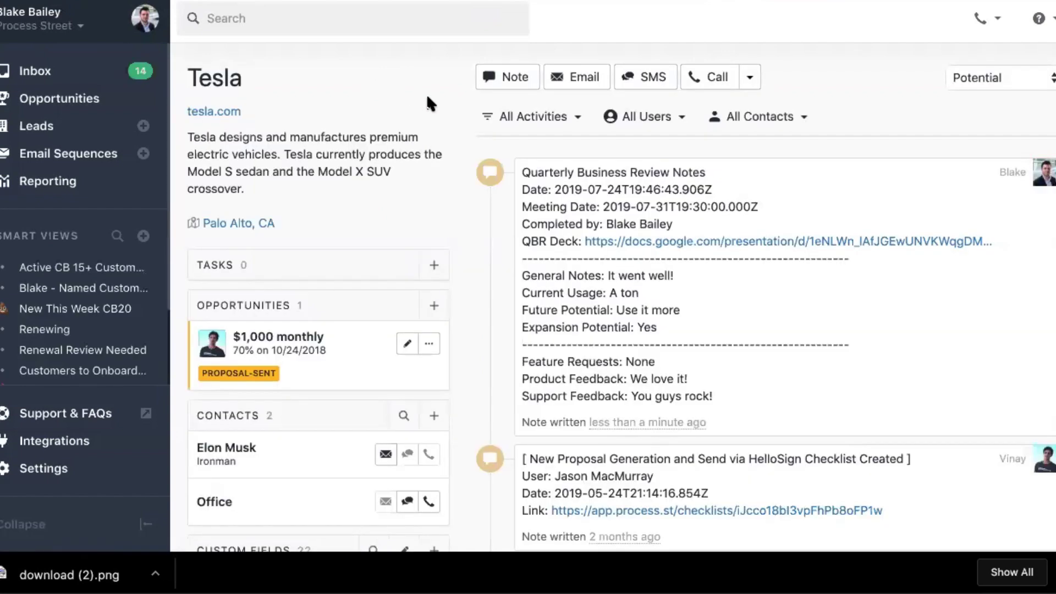
scroll(896, 196, "down", 2)
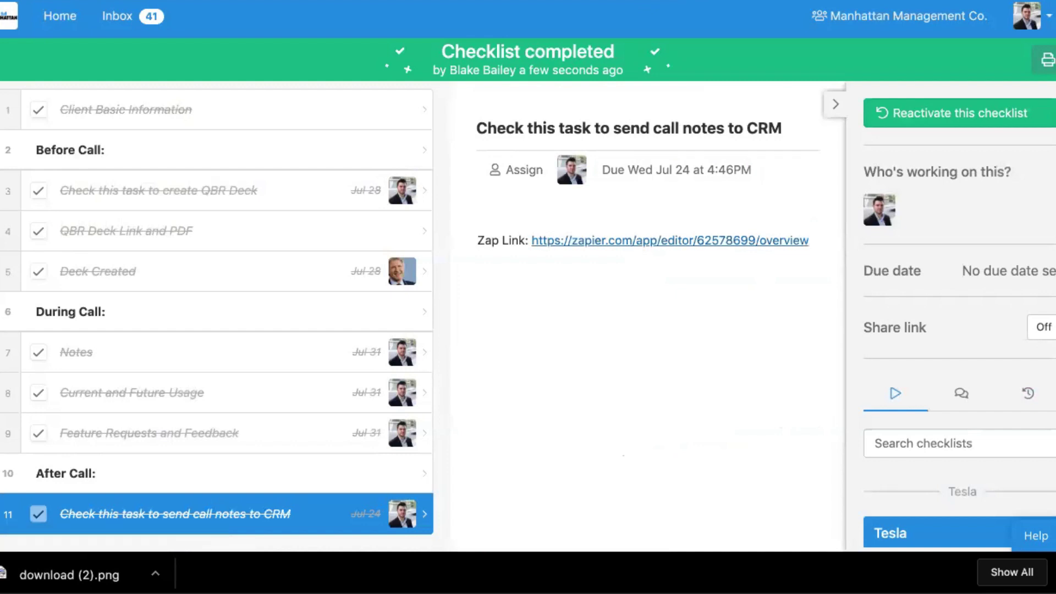
- Open the linked Zap from the CRM notes task in Zapier and examine its trigger's template and task options
left_click(670, 240)
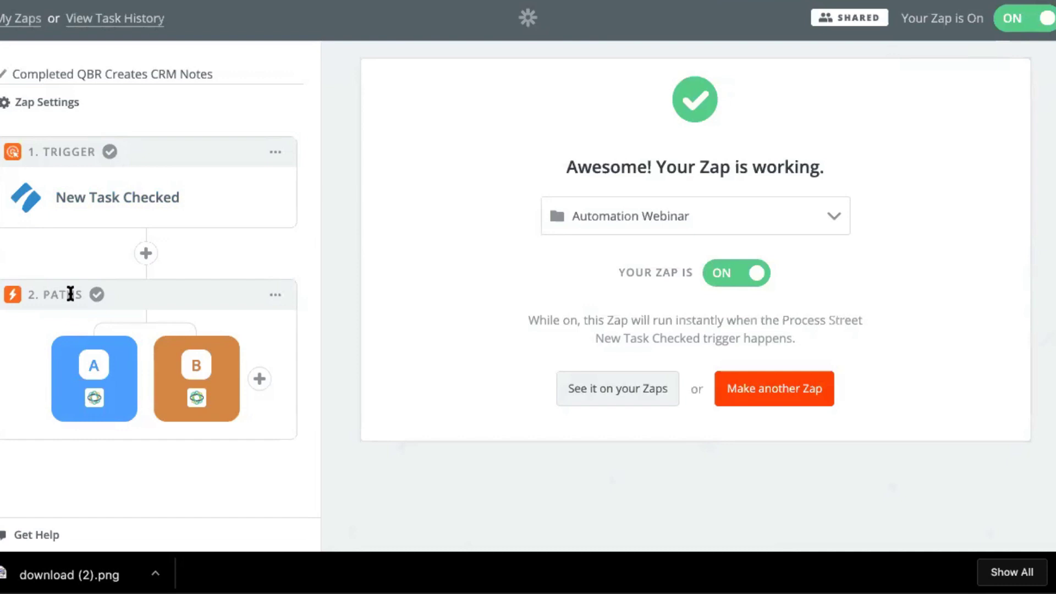
left_click(119, 216)
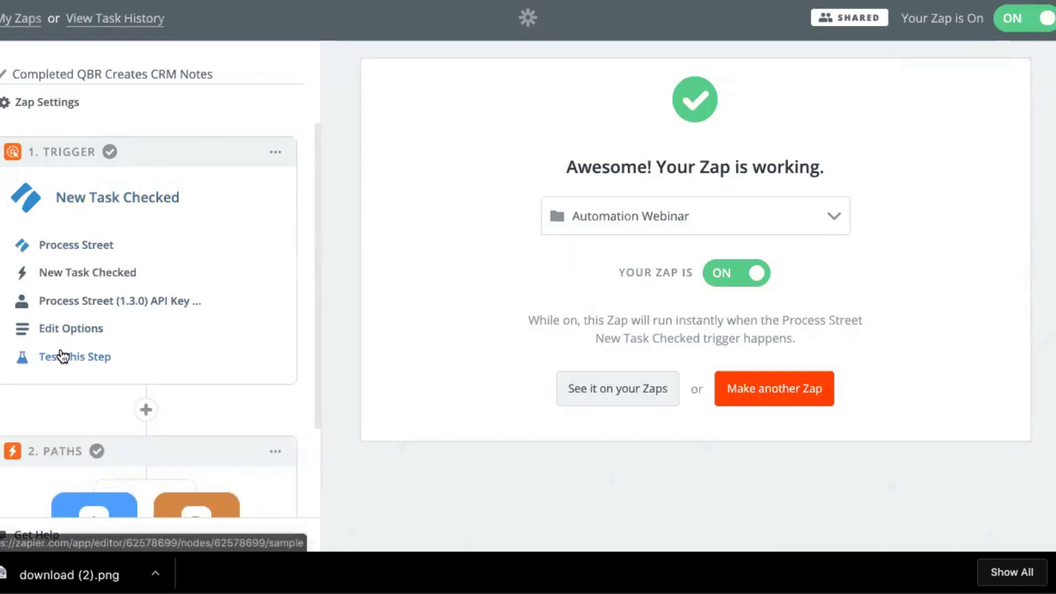
left_click(85, 333)
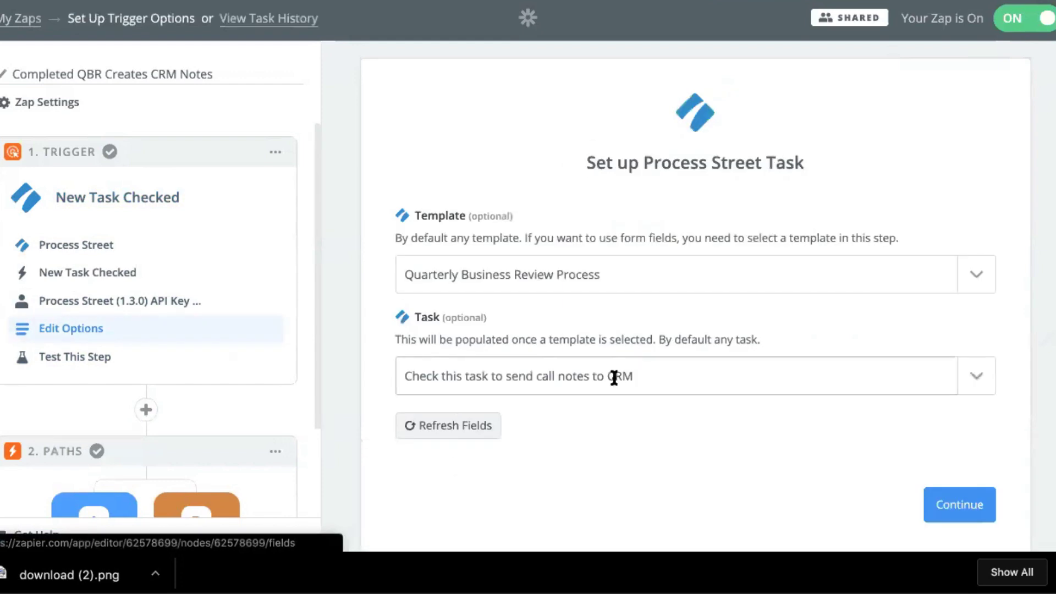
scroll(566, 368, "down", 2)
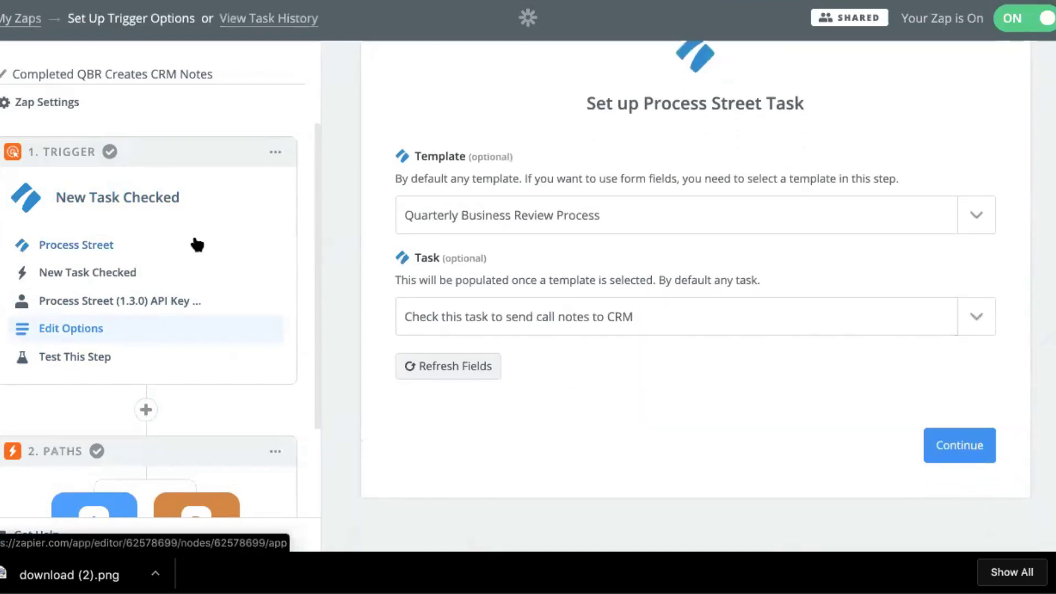
scroll(196, 243, "down", 3)
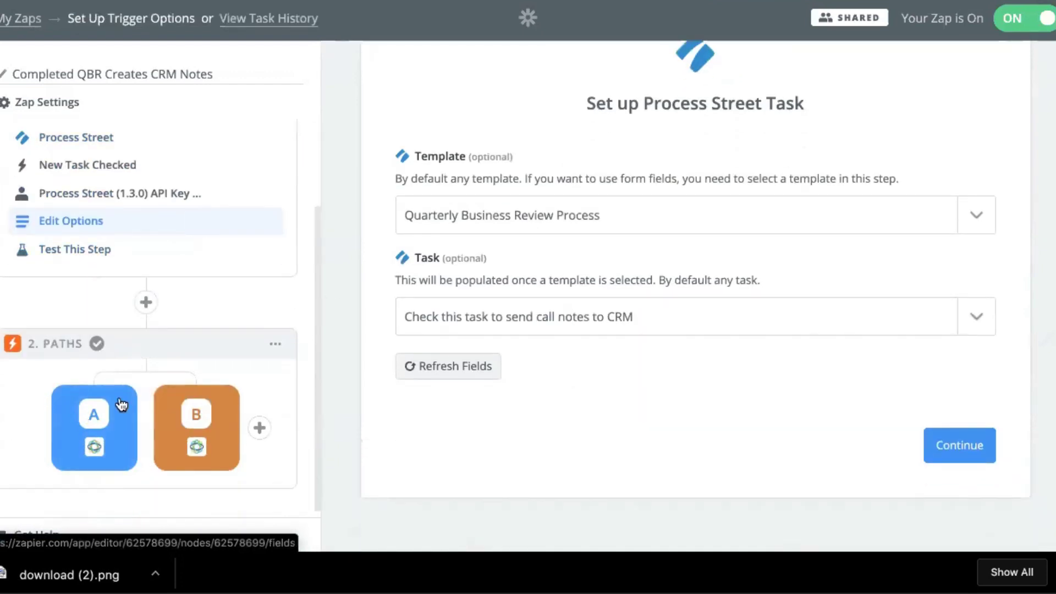
- Inspect the Has QBR Deck path's rules and the note template of its Create Note action
left_click(80, 405)
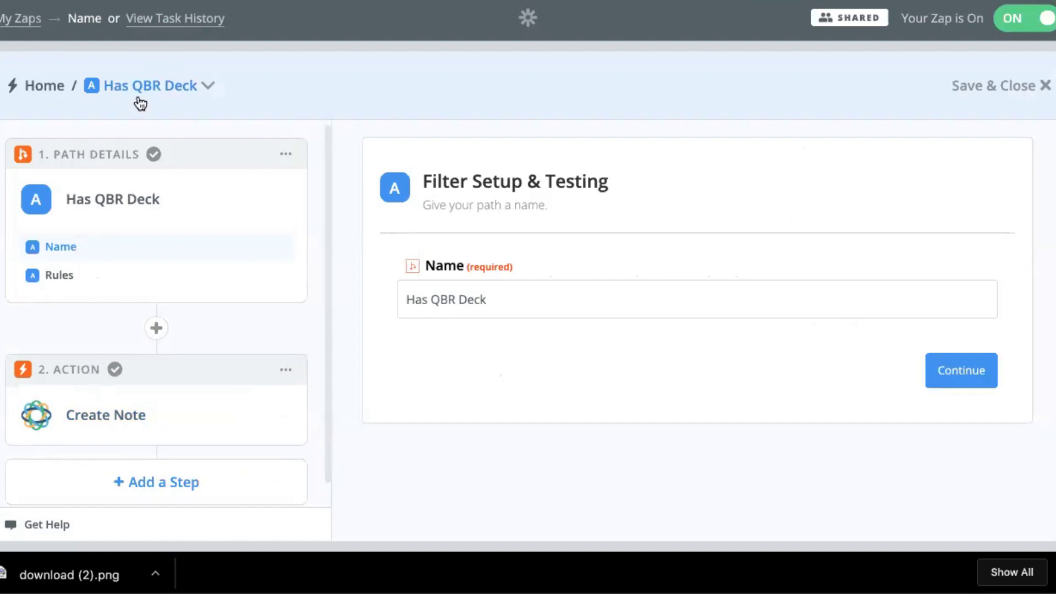
left_click(104, 279)
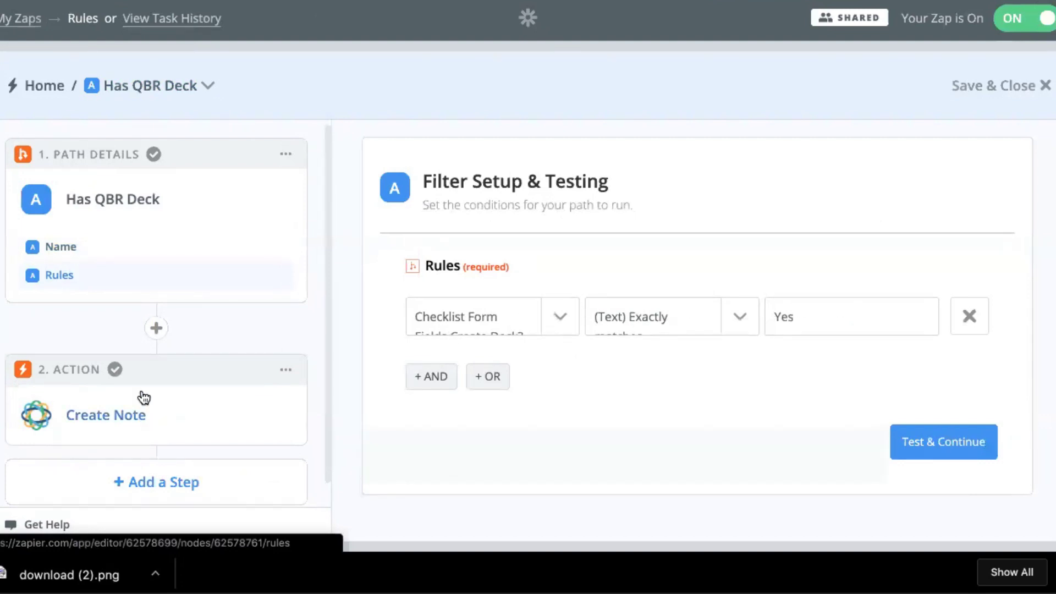
scroll(154, 303, "down", 1)
left_click(106, 383)
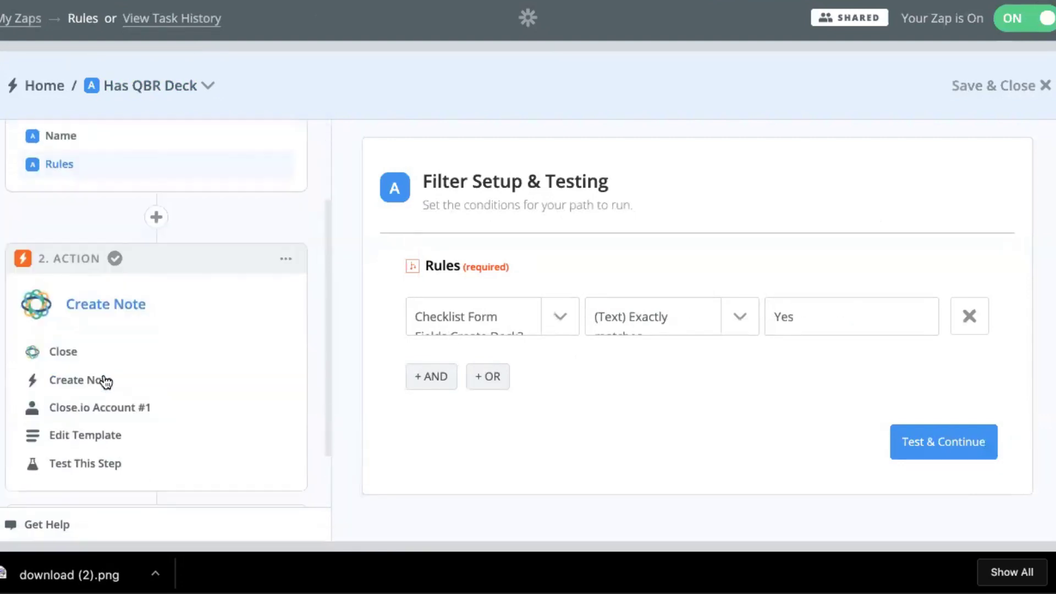
scroll(73, 393, "down", 1)
left_click(95, 381)
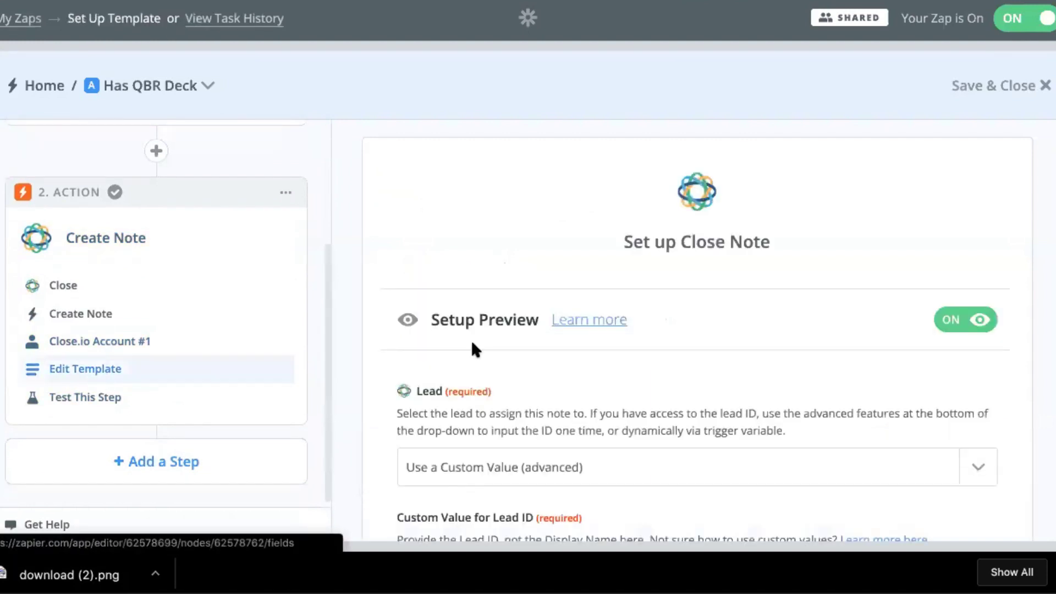
scroll(471, 338, "down", 6)
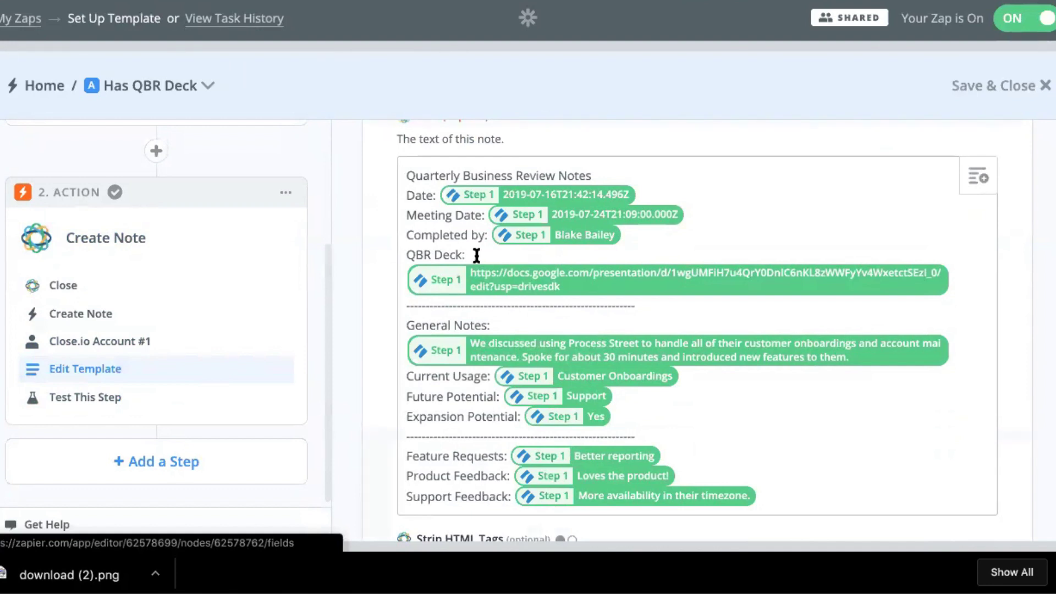
- Switch to the No QBR Deck path and inspect its Create Note template
left_click(207, 86)
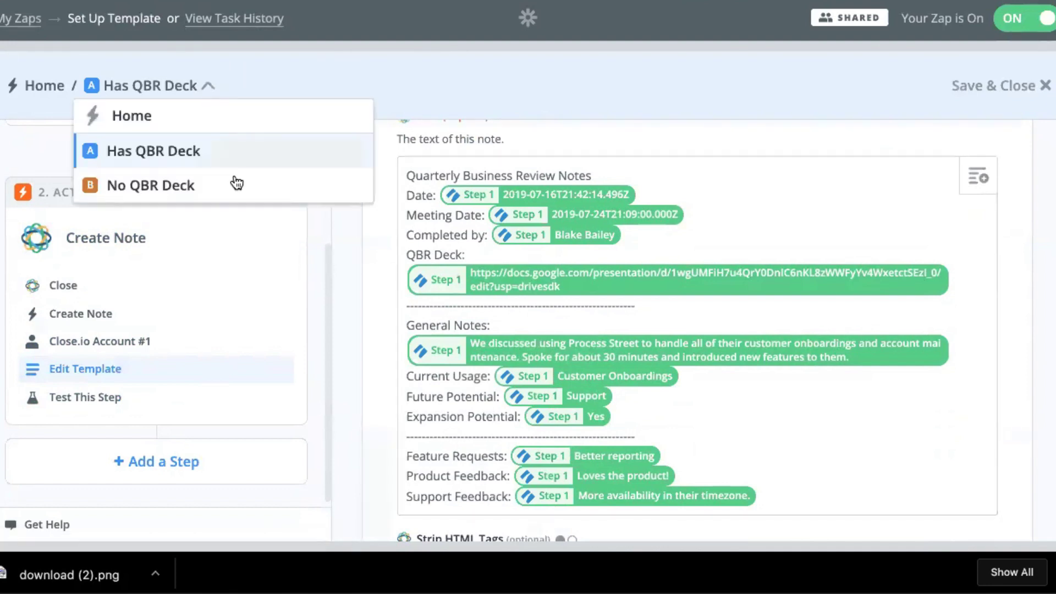
left_click(198, 184)
left_click(78, 369)
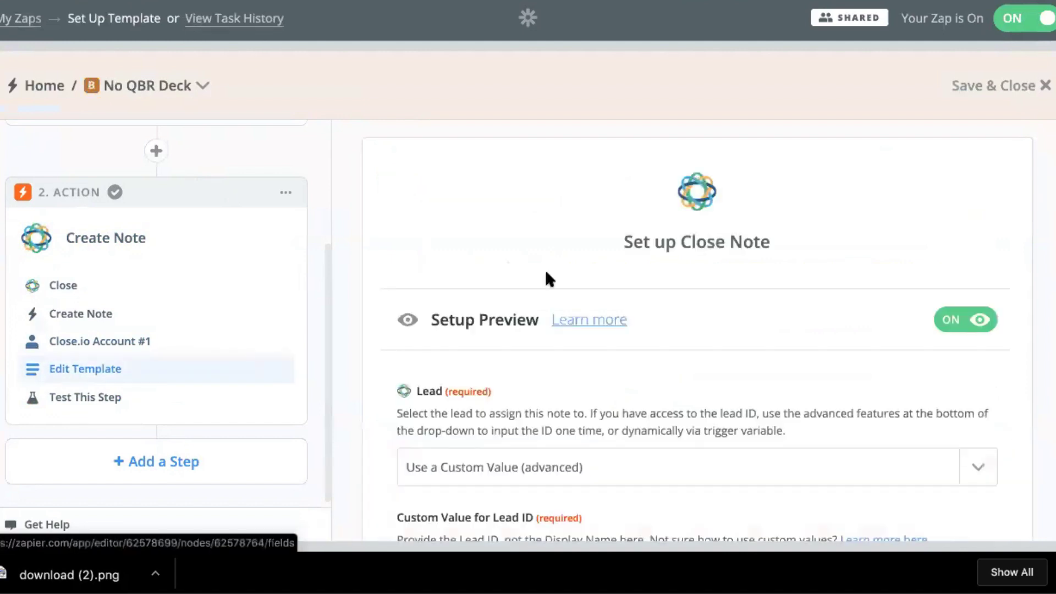
scroll(578, 253, "down", 10)
scroll(578, 254, "up", 4)
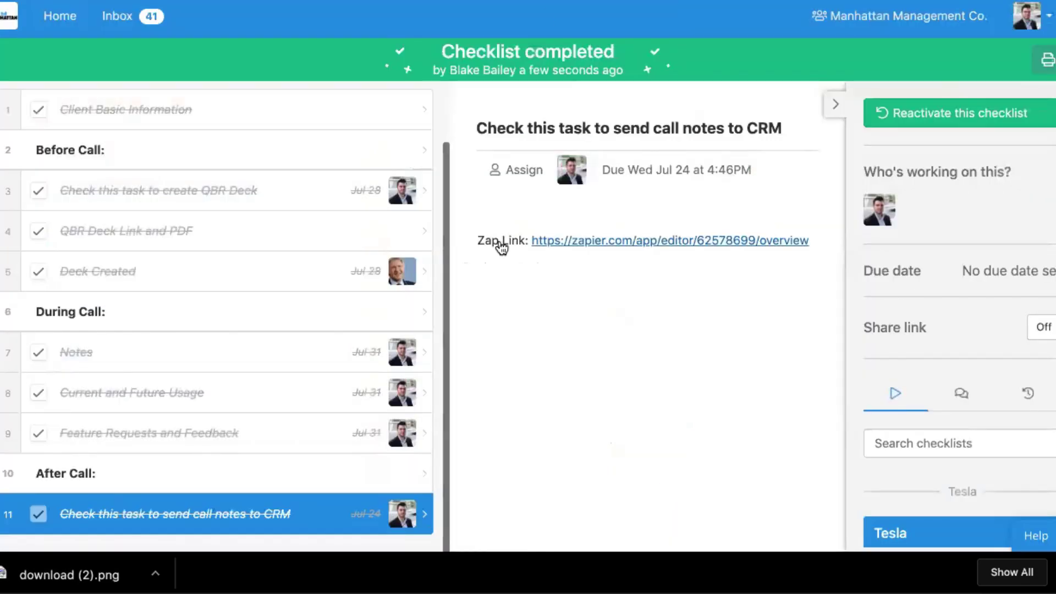
- Return to Tesla's lead in Close and review its activity notes and the Run QBR Checklist link below the custom fields
scroll(335, 238, "up", 5)
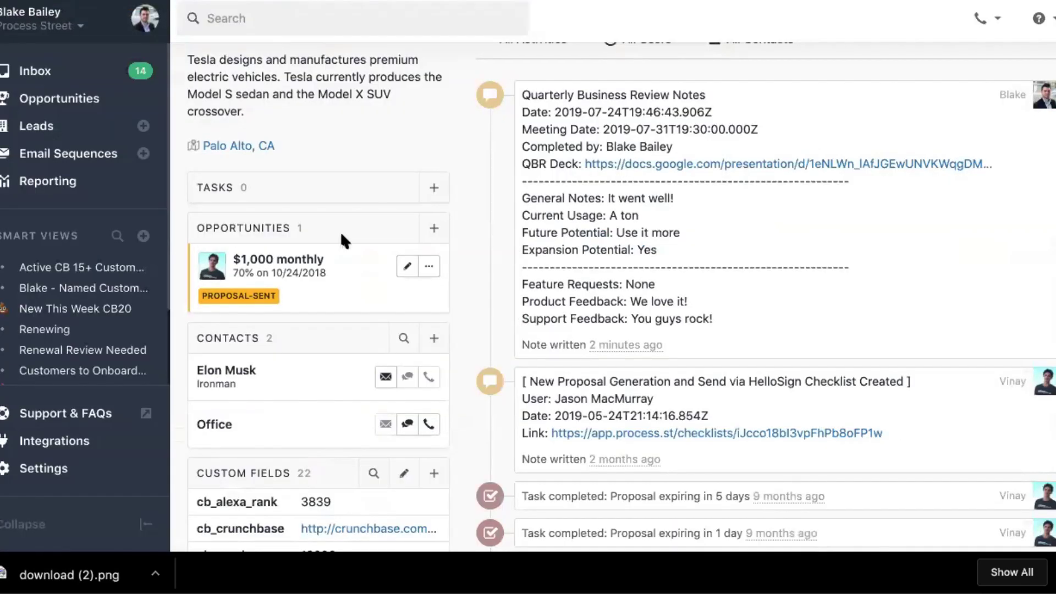
scroll(342, 236, "down", 1)
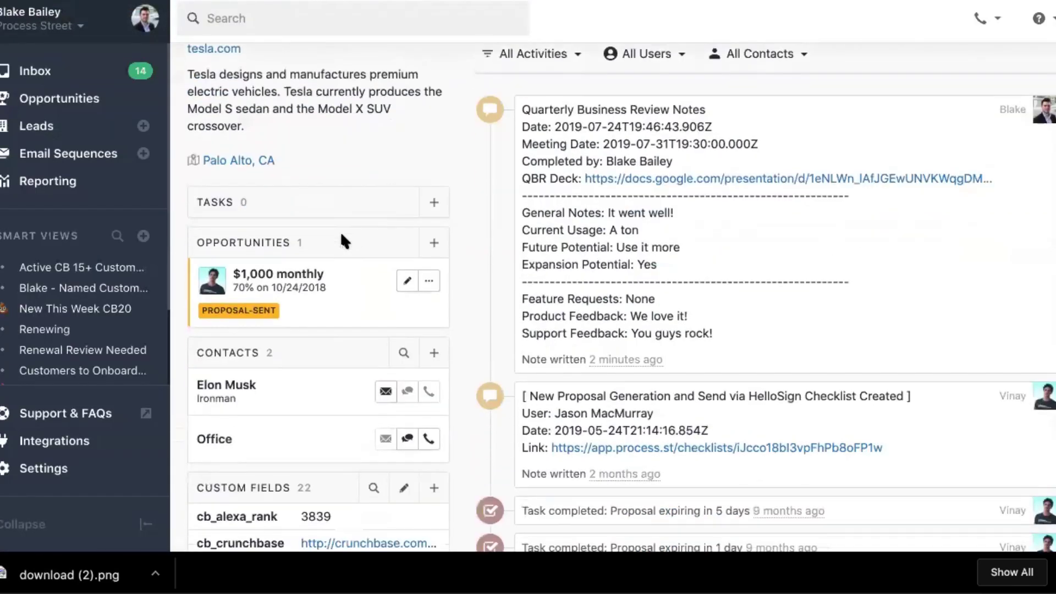
scroll(341, 235, "up", 1)
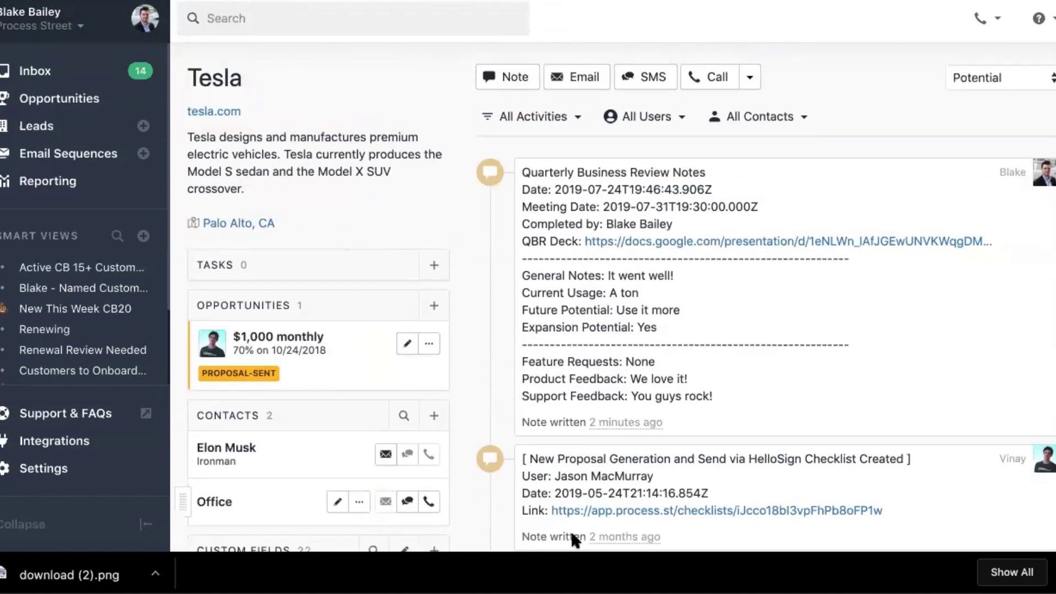
scroll(570, 326, "down", 2)
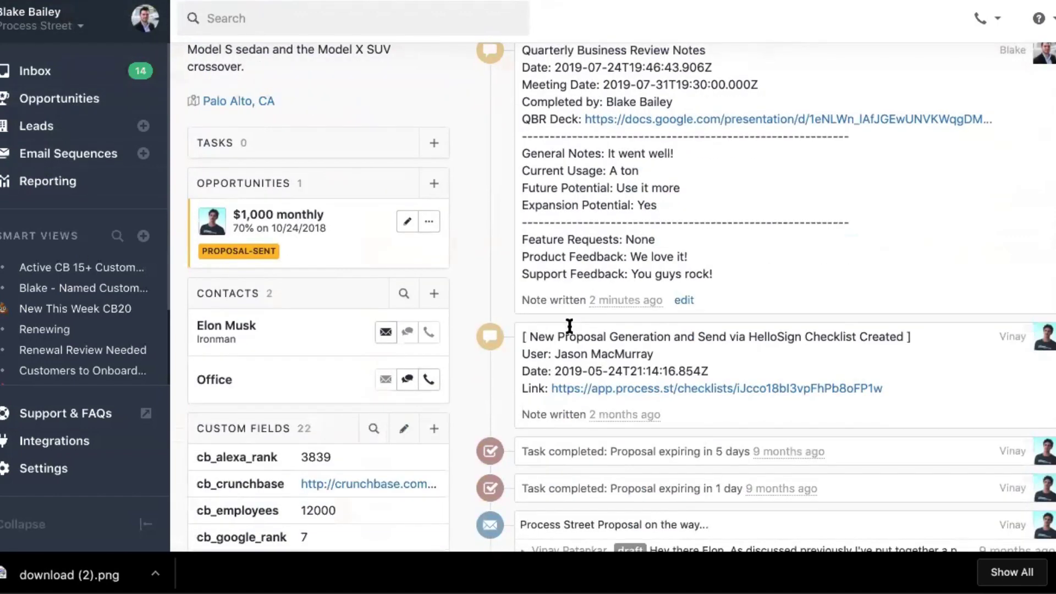
scroll(569, 326, "down", 12)
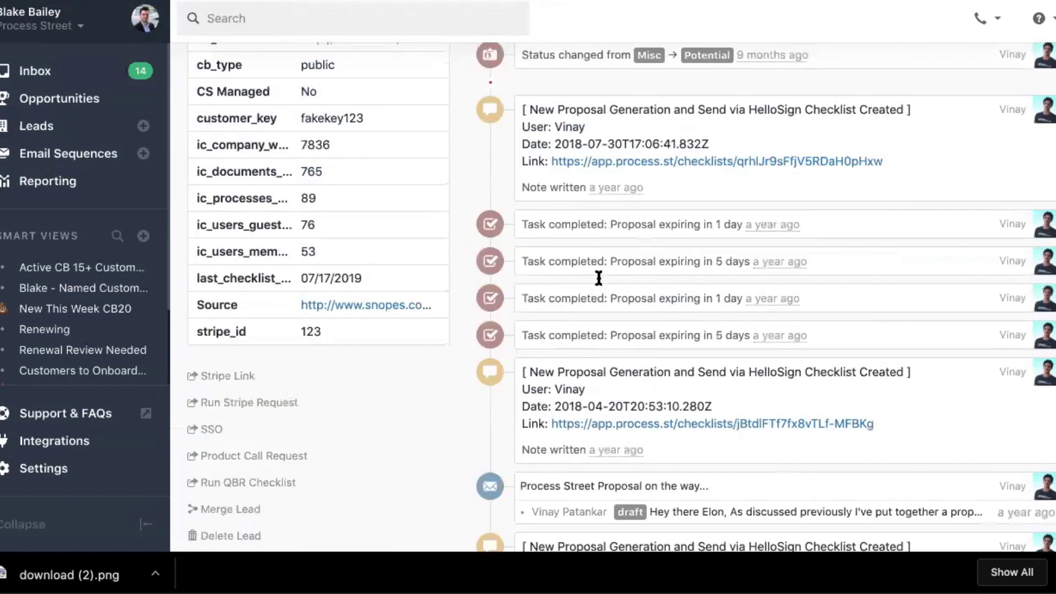
scroll(596, 273, "down", 1)
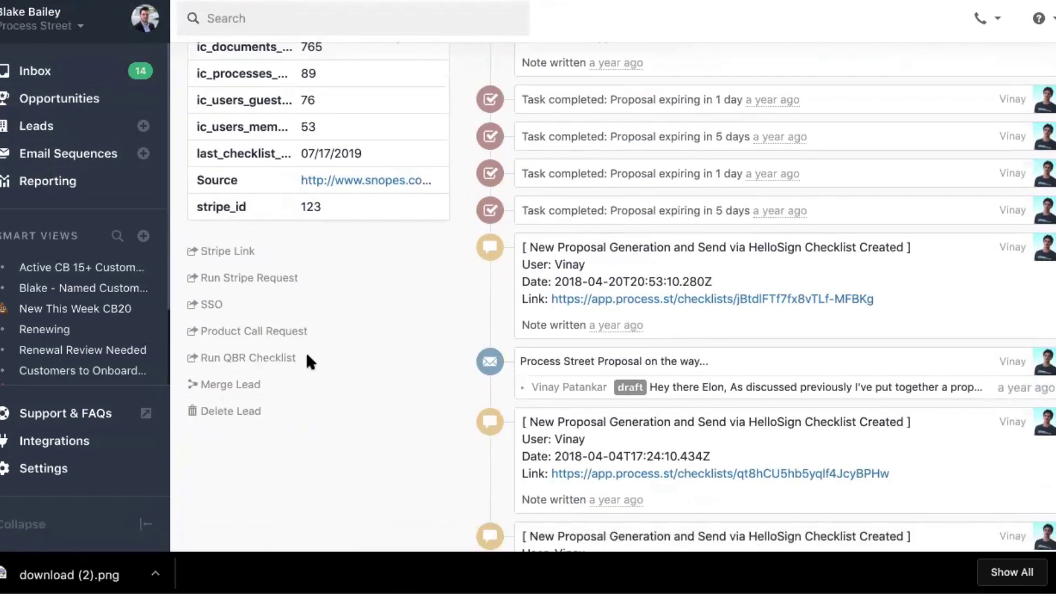
- Return to Tesla's checklist in Process Street and review the client details in the Client Basic Information task
left_click(270, 360)
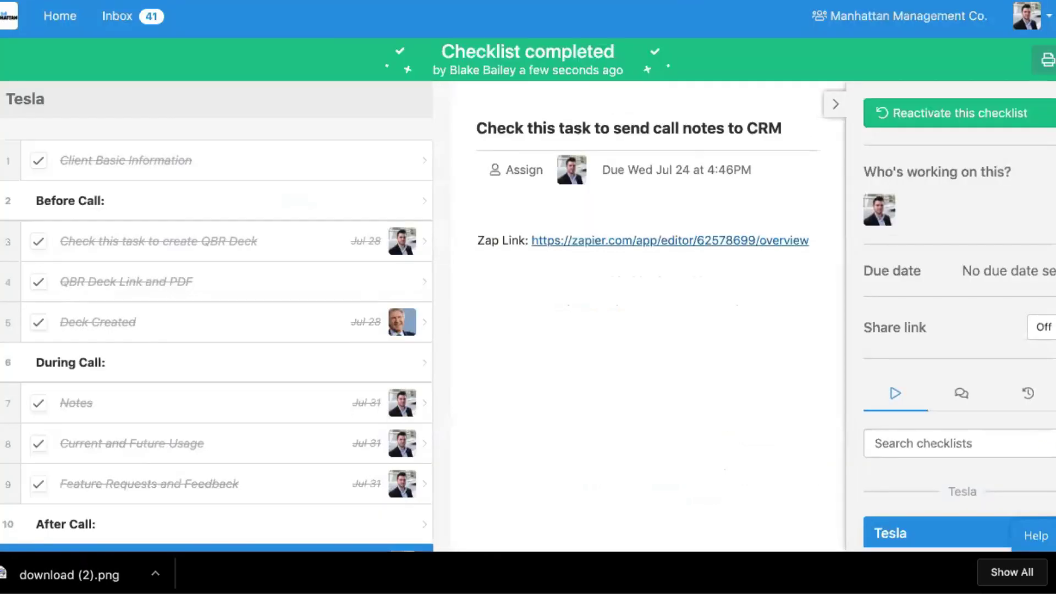
left_click(172, 157)
scroll(662, 214, "down", 3)
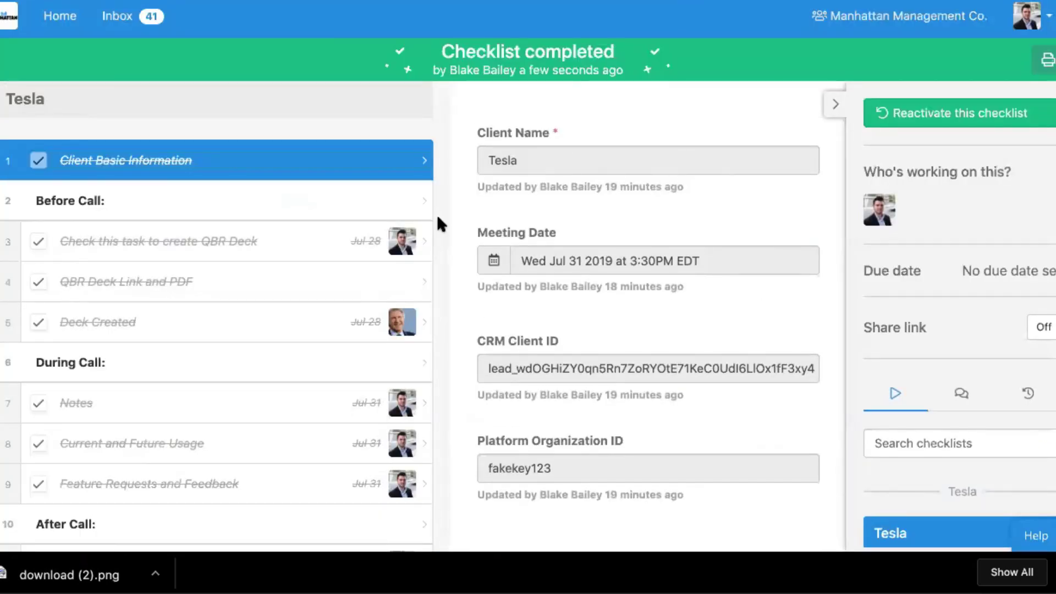
scroll(502, 542, "up", 3)
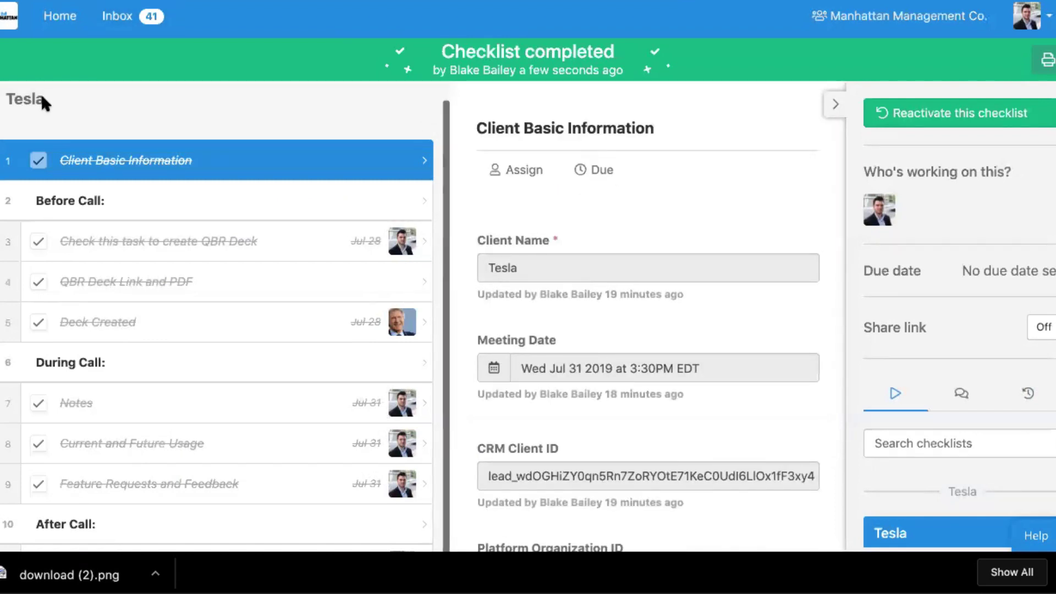
- Review the QBR deck creation task, including its logo search link, customer logo, Zap link and deck template
left_click(292, 243)
scroll(543, 220, "down", 1)
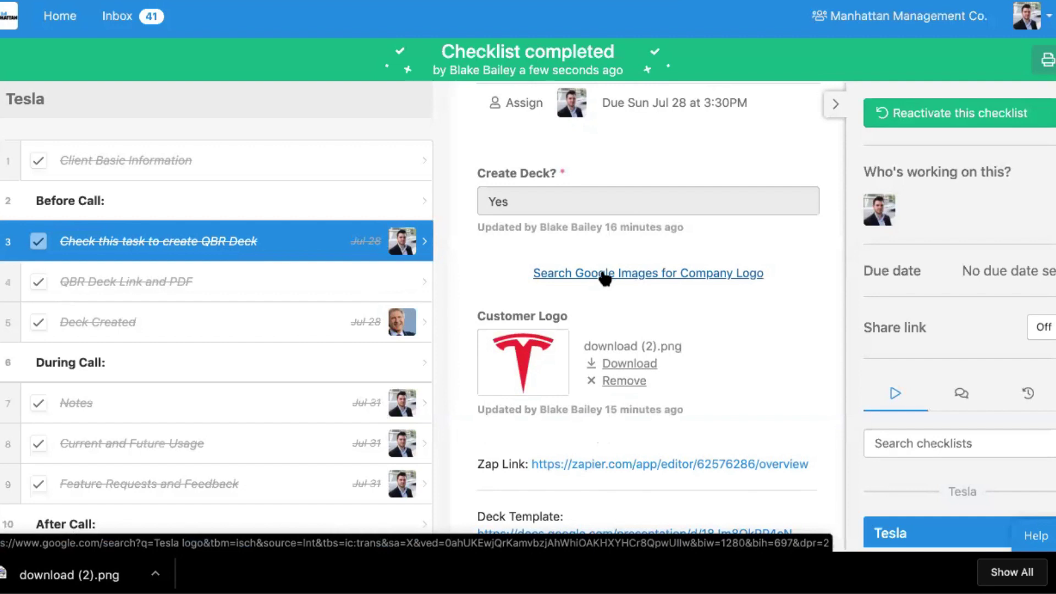
scroll(605, 278, "down", 1)
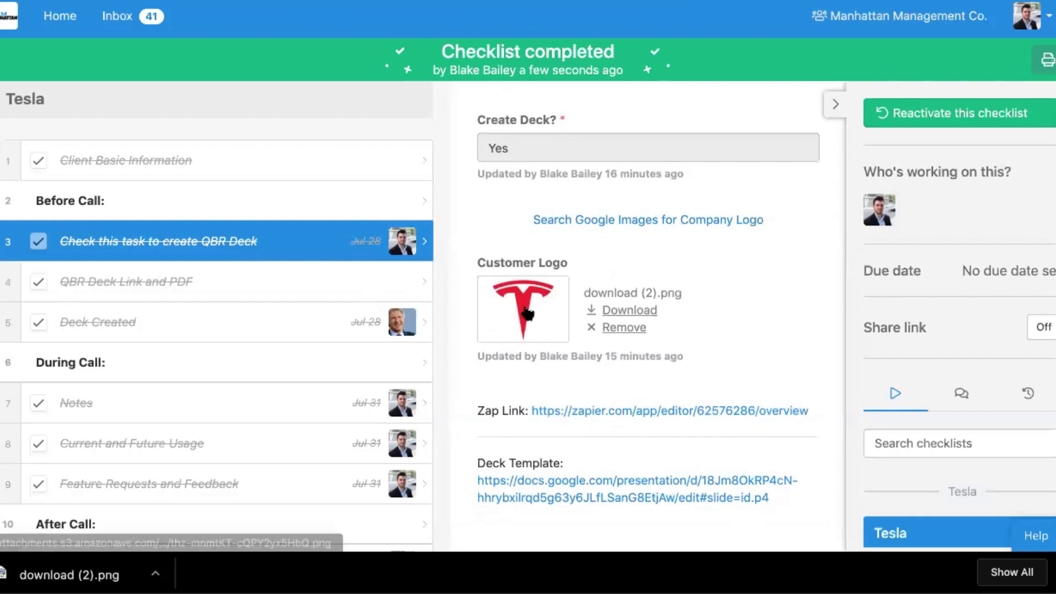
scroll(530, 320, "down", 1)
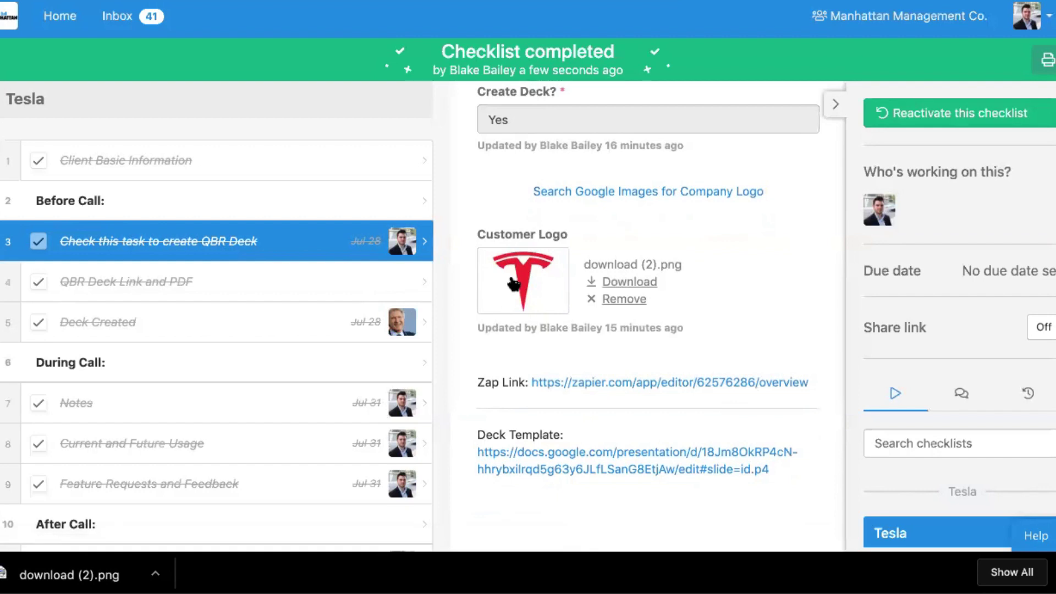
scroll(522, 284, "down", 1)
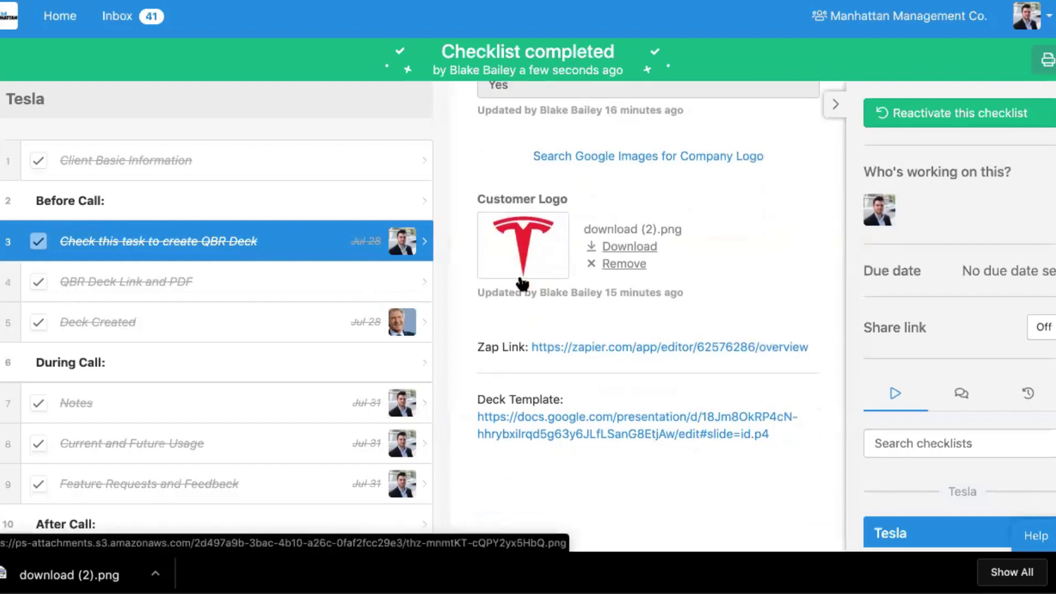
scroll(523, 283, "down", 2)
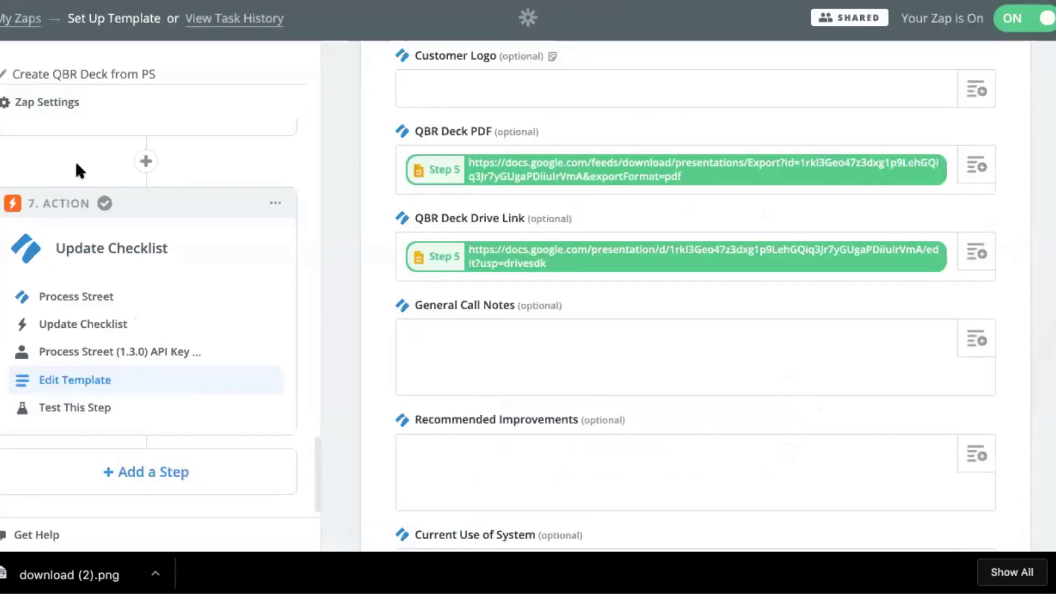
- Examine the sequence of steps in the Create QBR Deck from PS Zap in Zapier, from the filter to Update Checklist
scroll(75, 161, "up", 10)
scroll(75, 161, "down", 3)
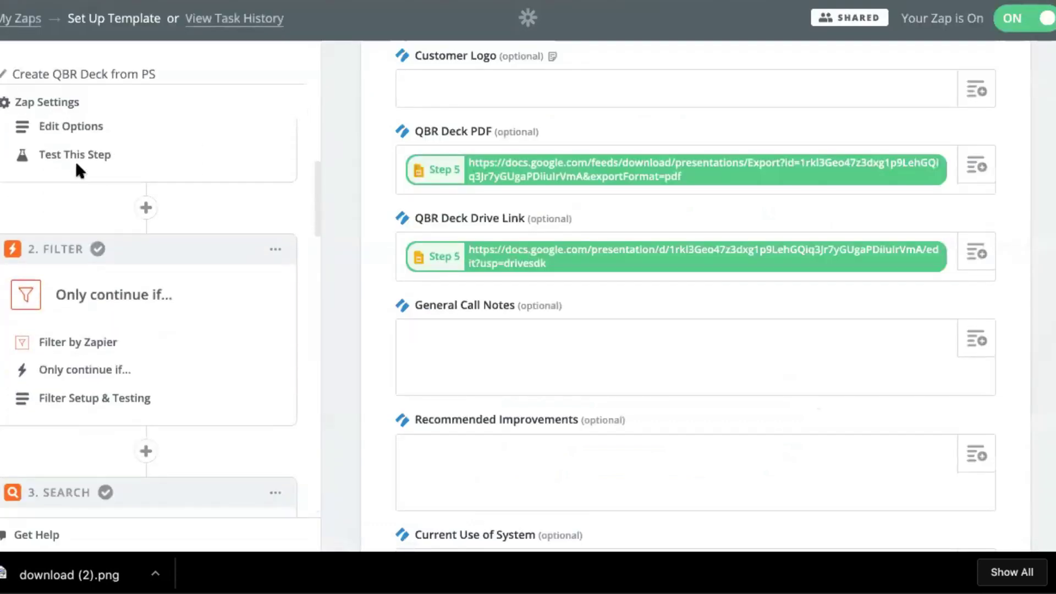
scroll(75, 161, "down", 9)
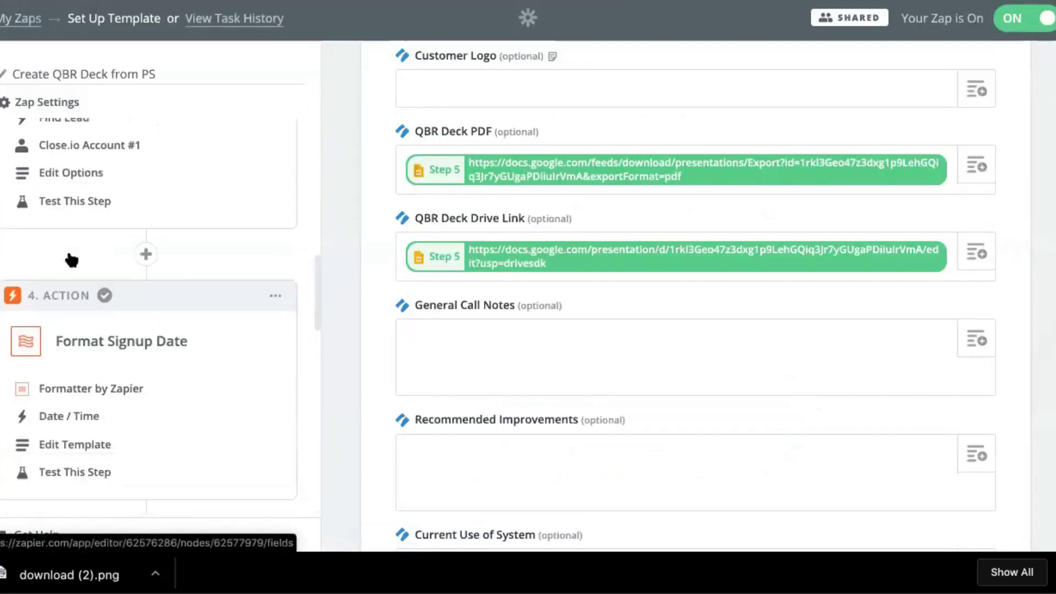
scroll(72, 260, "down", 1)
scroll(81, 374, "down", 2)
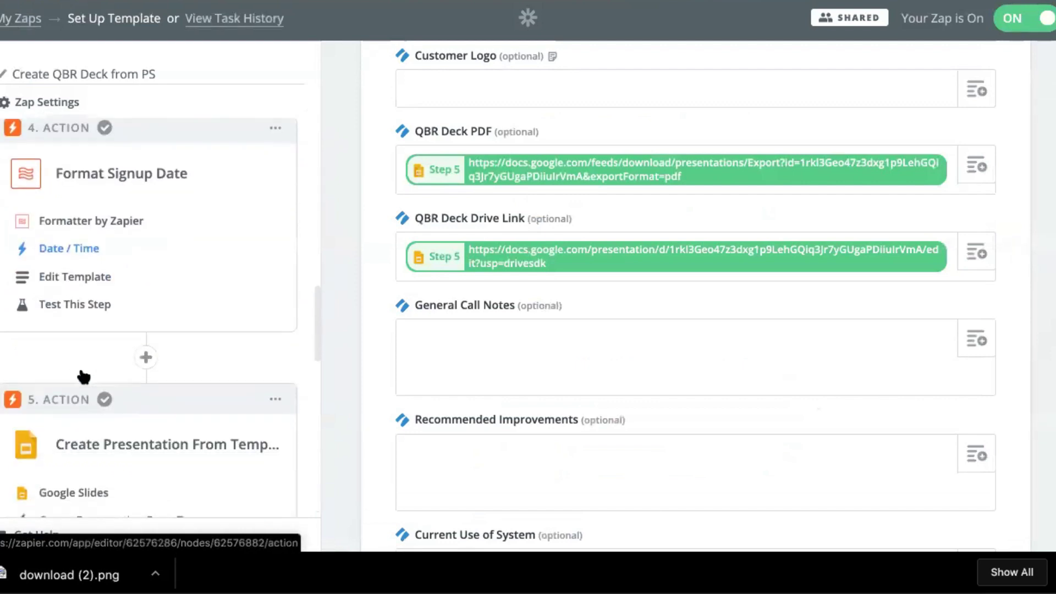
scroll(78, 365, "down", 3)
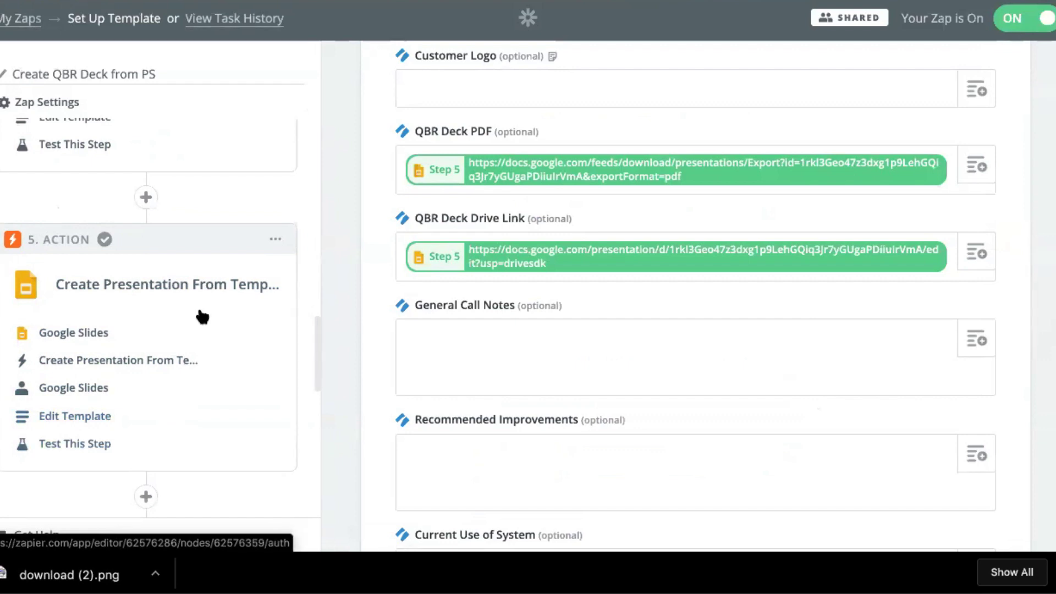
scroll(189, 429, "down", 6)
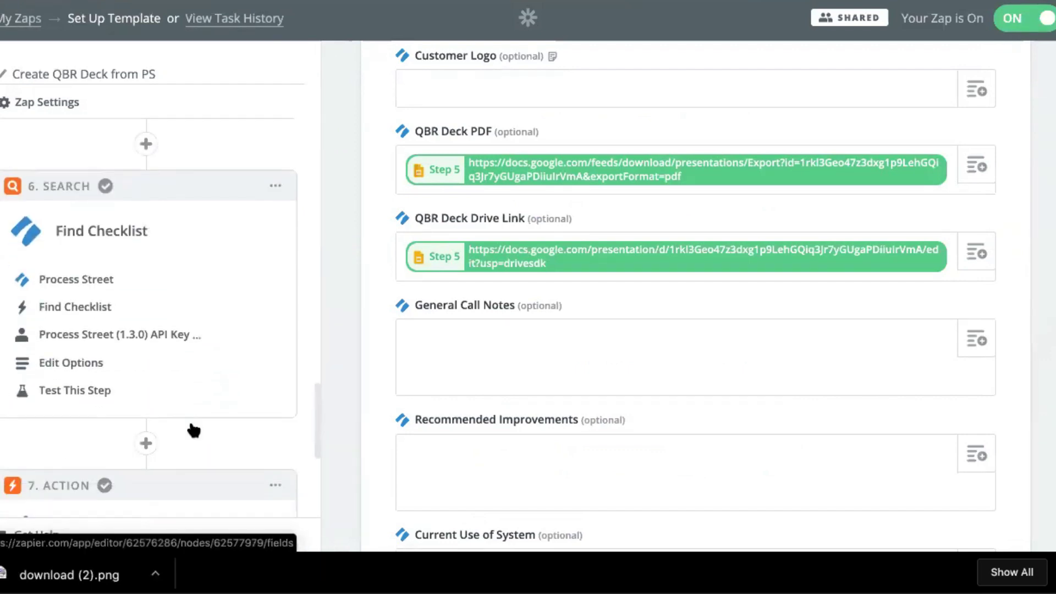
scroll(47, 325, "down", 1)
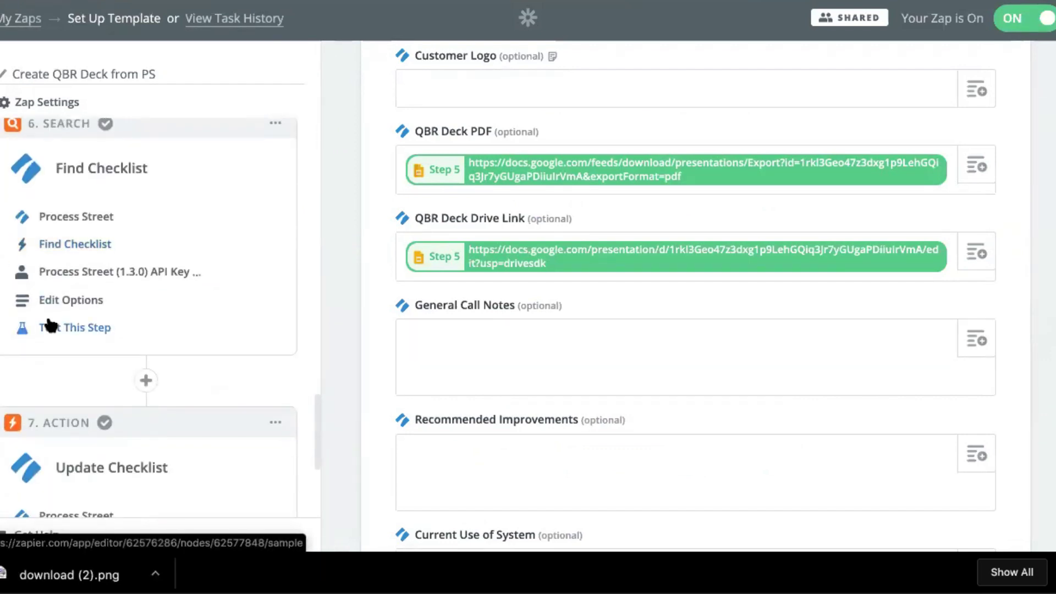
scroll(50, 326, "down", 4)
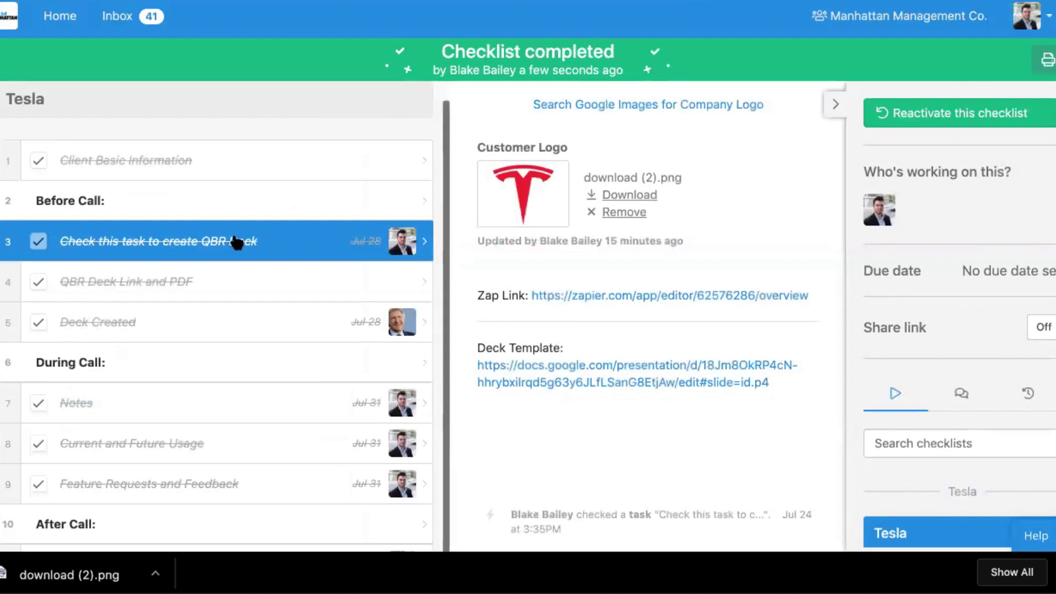
- Open the Deck Created task in Tesla's Process Street checklist and check who is assigned to it
left_click(427, 312)
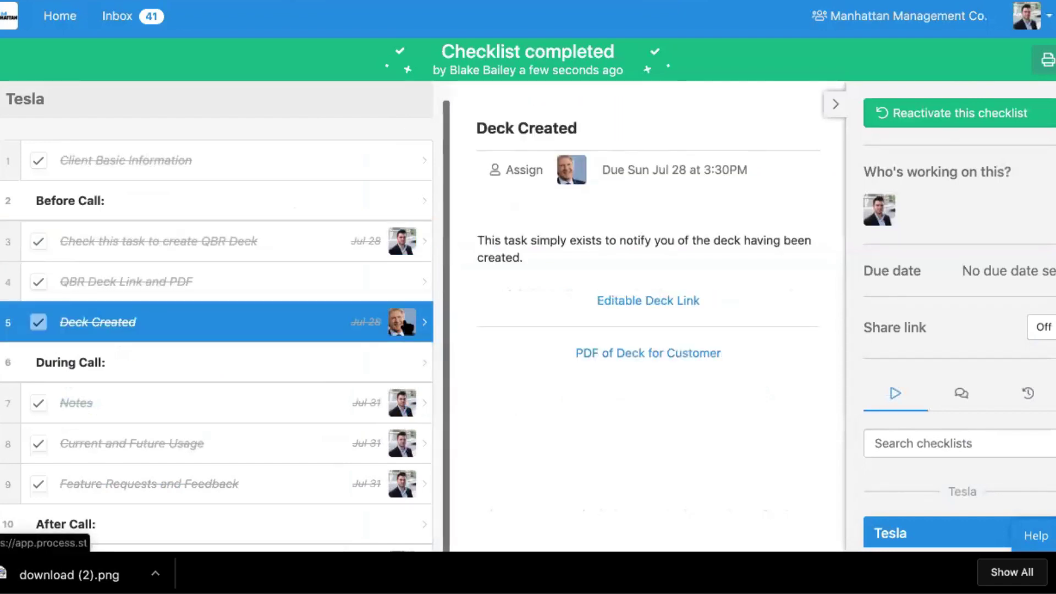
left_click(407, 326)
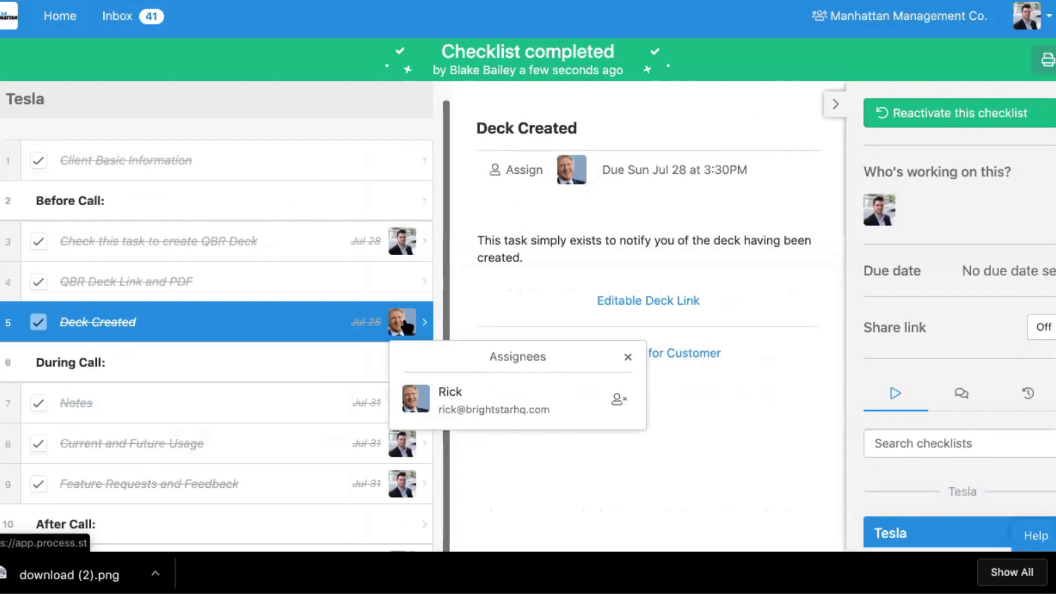
left_click(290, 324)
- Review the call notes in the Notes task and the After Call part of the checklist
scroll(253, 336, "down", 2)
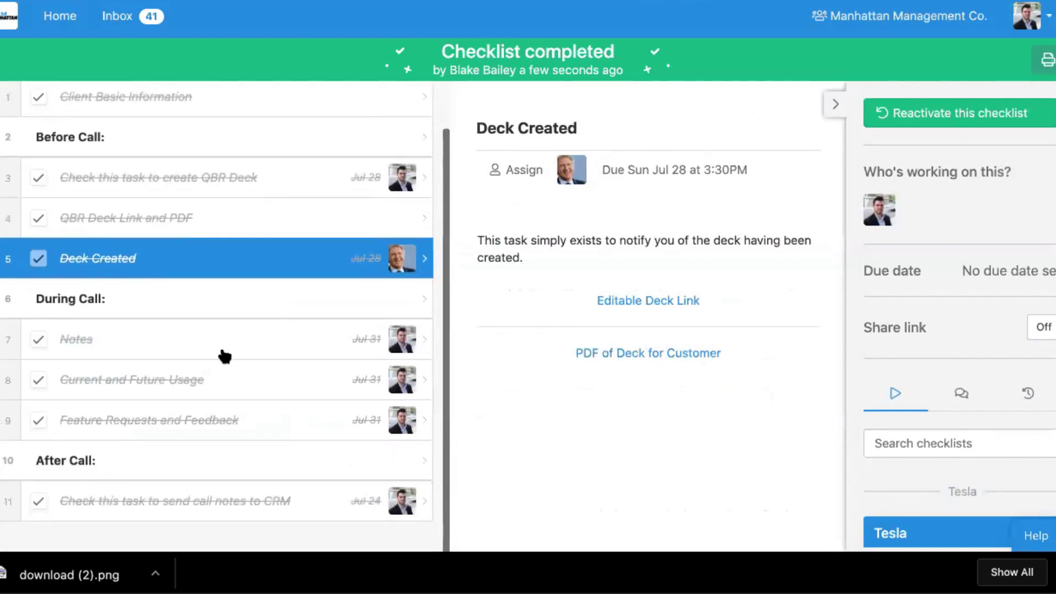
left_click(220, 352)
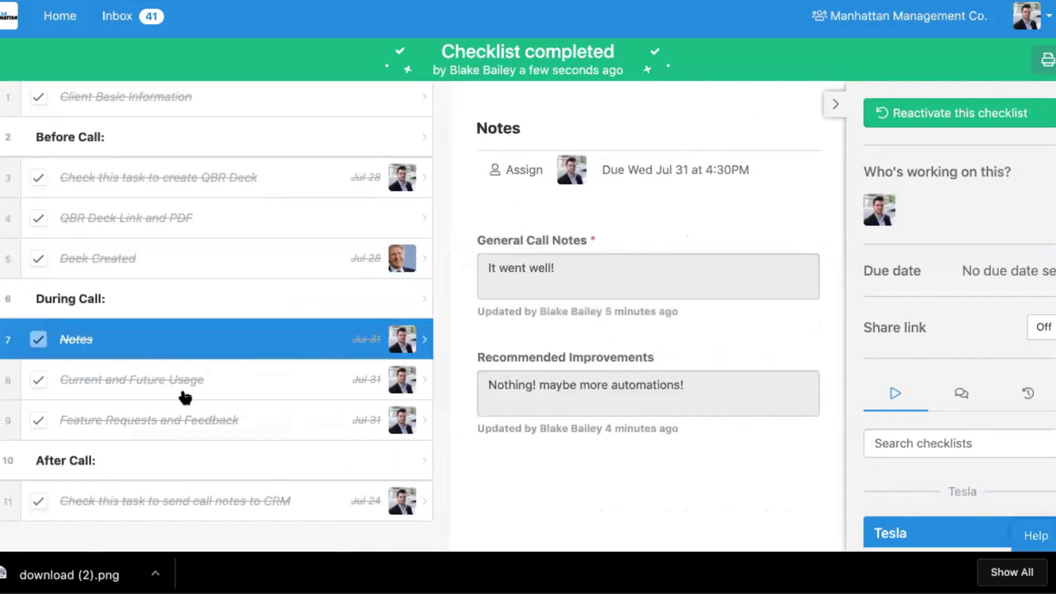
scroll(148, 418, "down", 1)
left_click(175, 457)
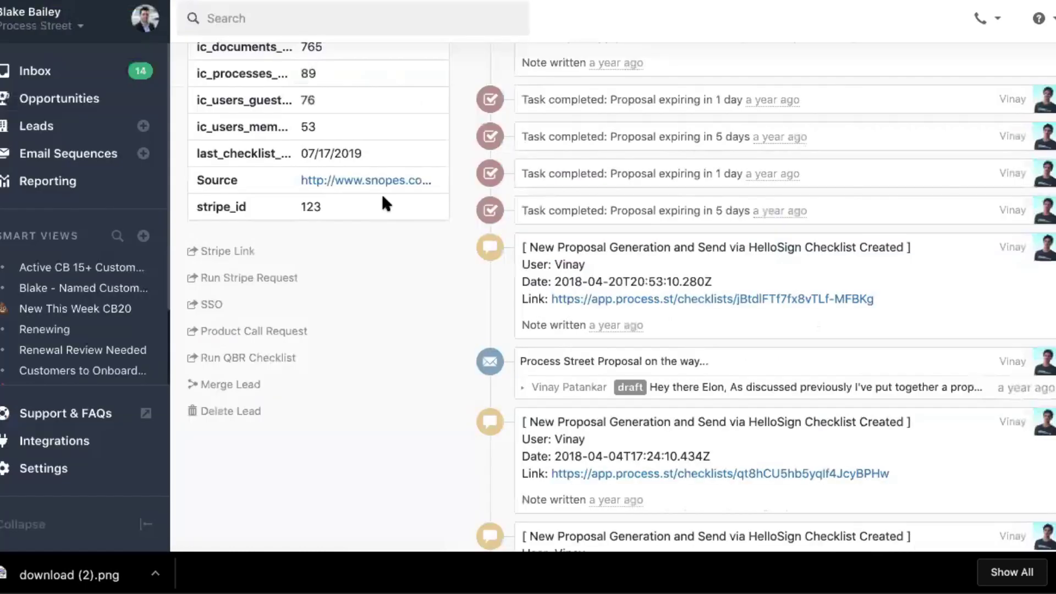
- Switch to Tesla's lead in Close and review the Quarterly Business Review Notes entry and its QBR Deck link
scroll(681, 322, "up", 10)
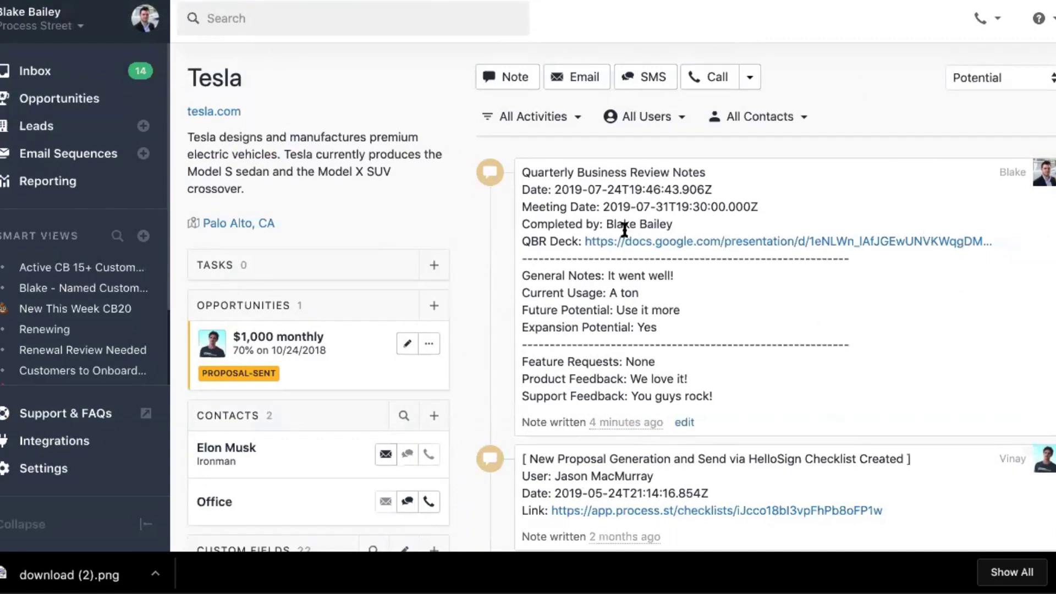
triple_click(529, 242)
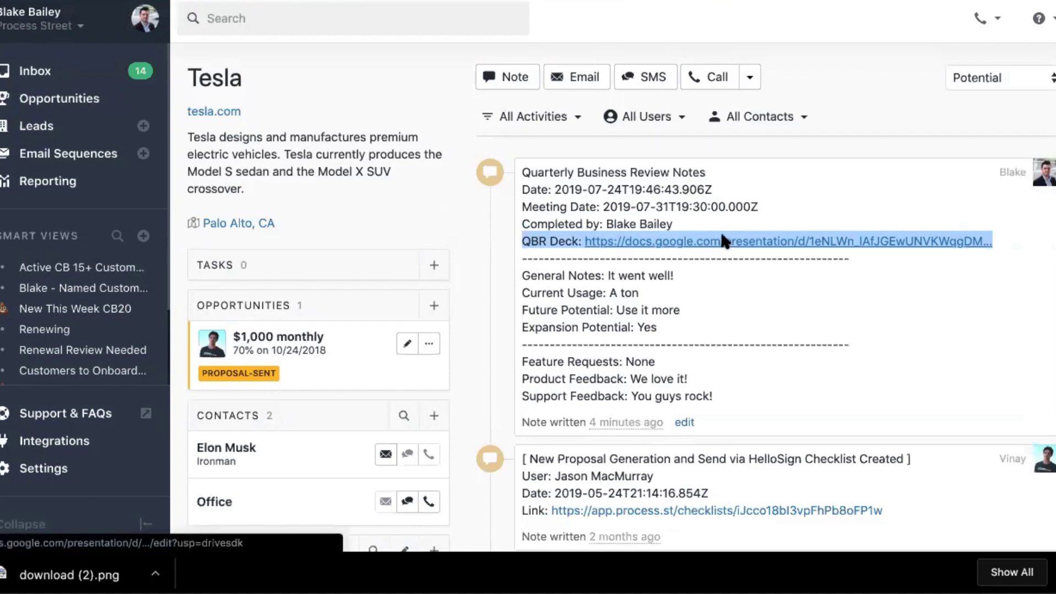
left_click(747, 209)
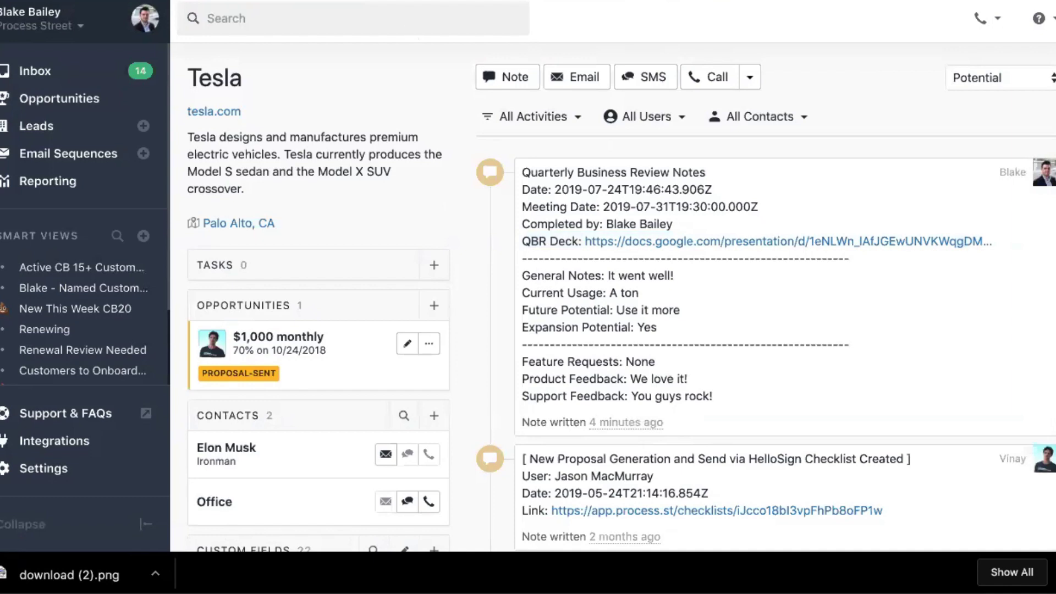
key("ctrl+Tab")
key("Right")
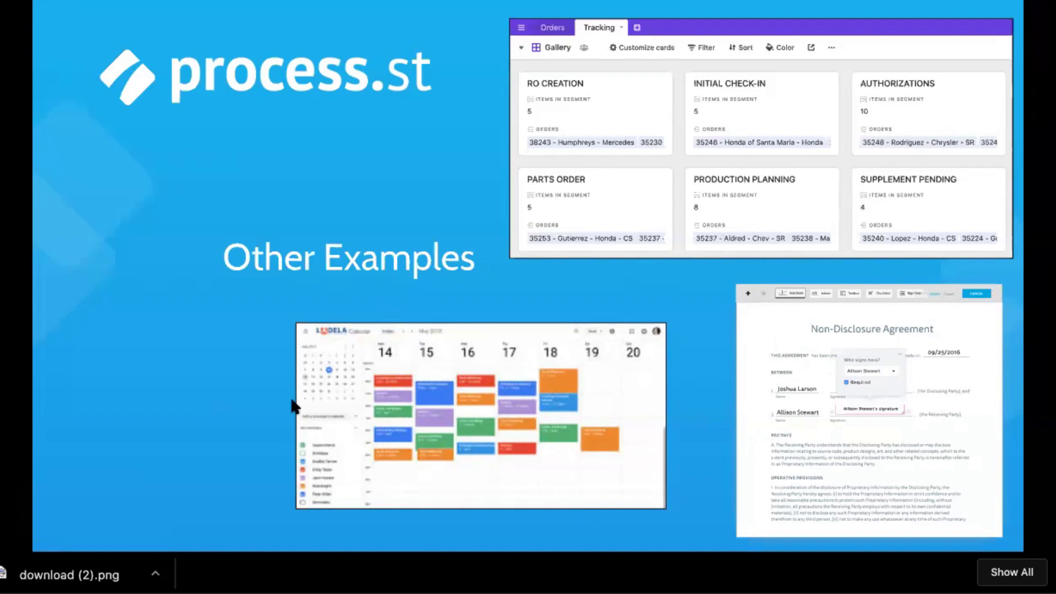
mouse_move(292, 444)
key("Right")
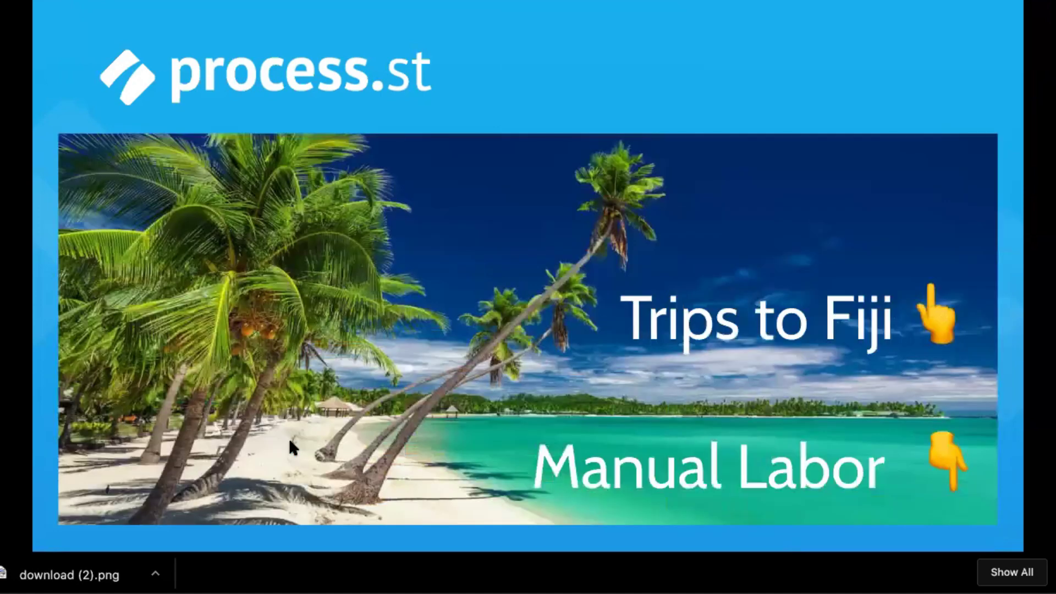
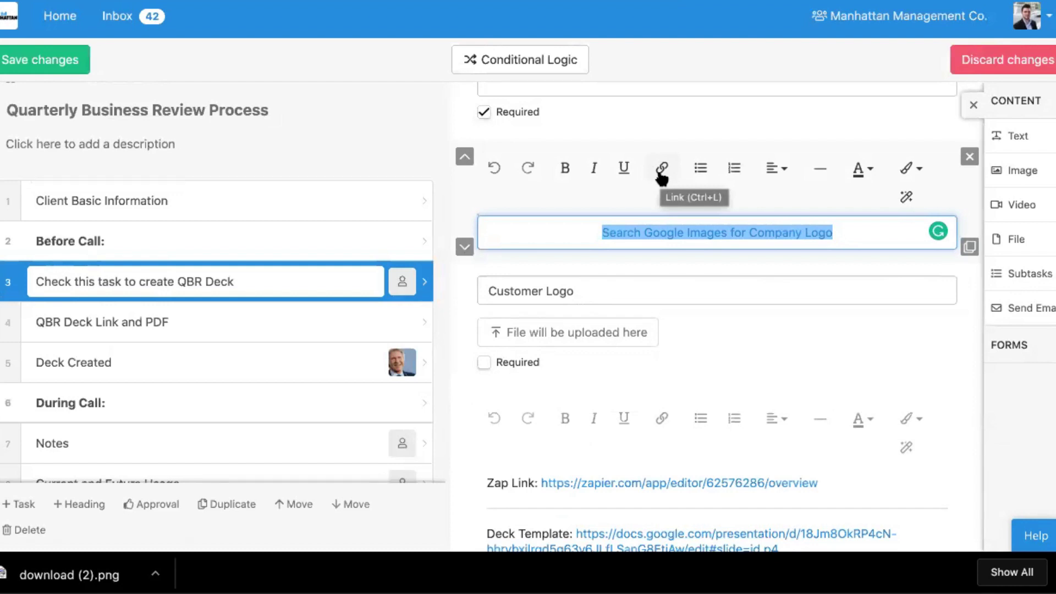
- Copy the logo search link's URL containing {{form.Client_Name}} and paste it as plain text on a new line below the link
left_click(660, 169)
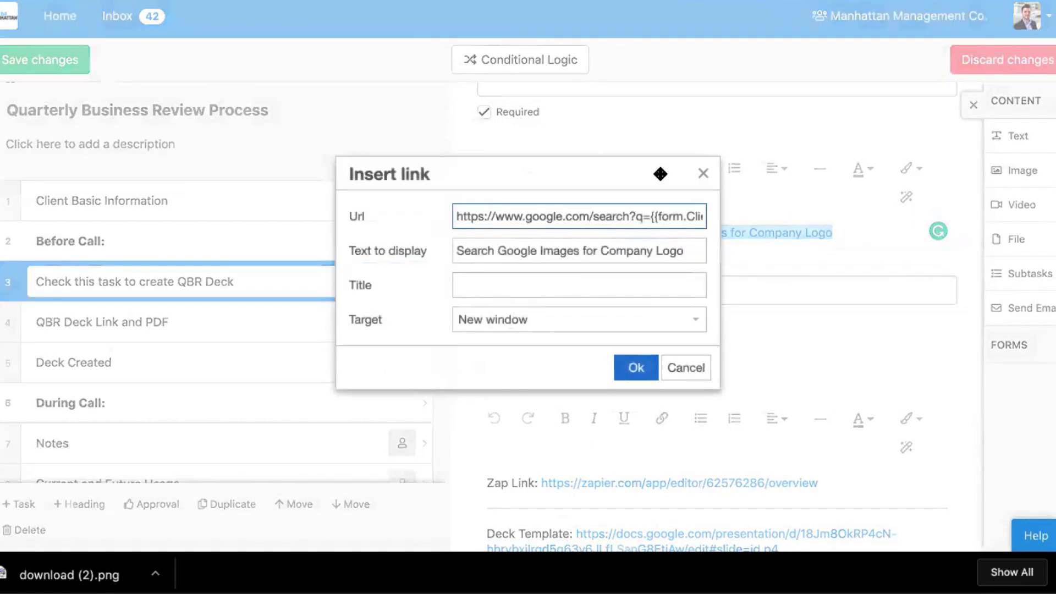
triple_click(545, 215)
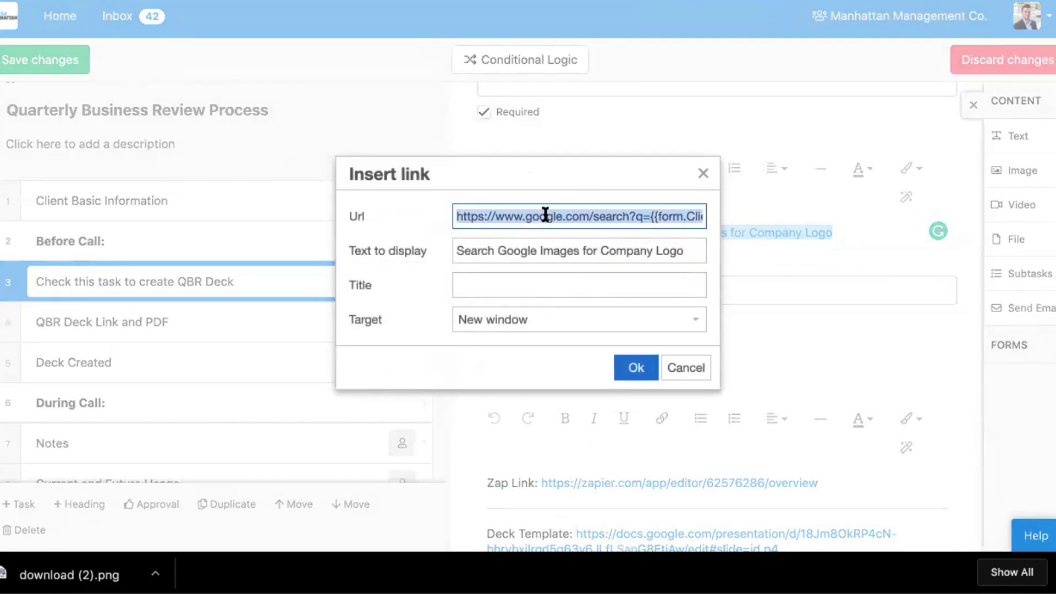
left_click(685, 367)
left_click(877, 239)
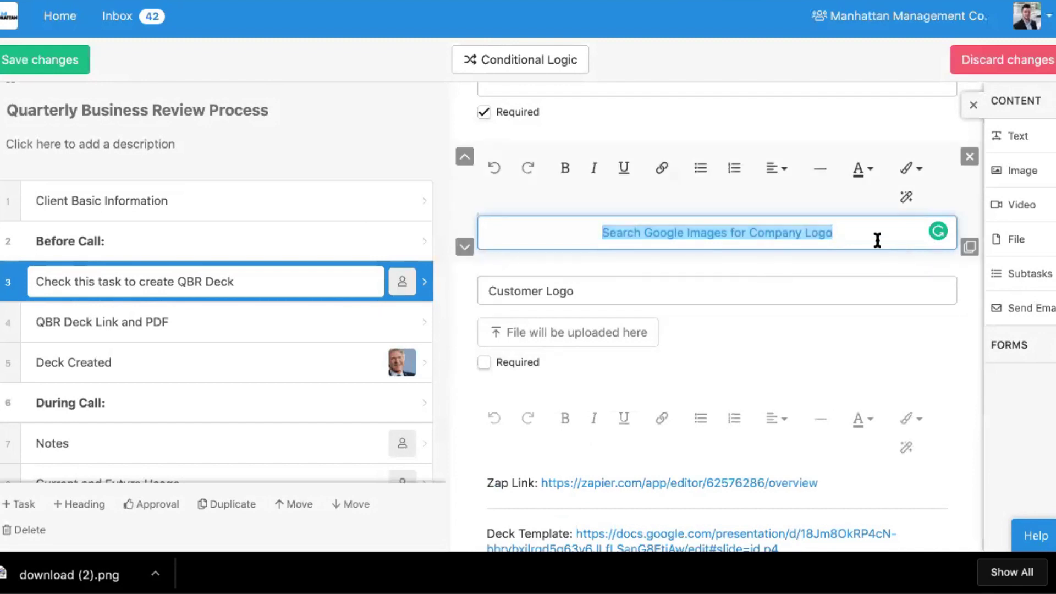
key("Return")
type("https://www.google.com/search?q={{form.Client_Name}}%20logo&tbm=isch&source=lnt&tbs=ic:trans&sa=X&ved=0ahUKEwjQrKamvbzjAhWhiOAKHXYHCr8QpwUIlw&biw=1280&bih=697&dpr=2")
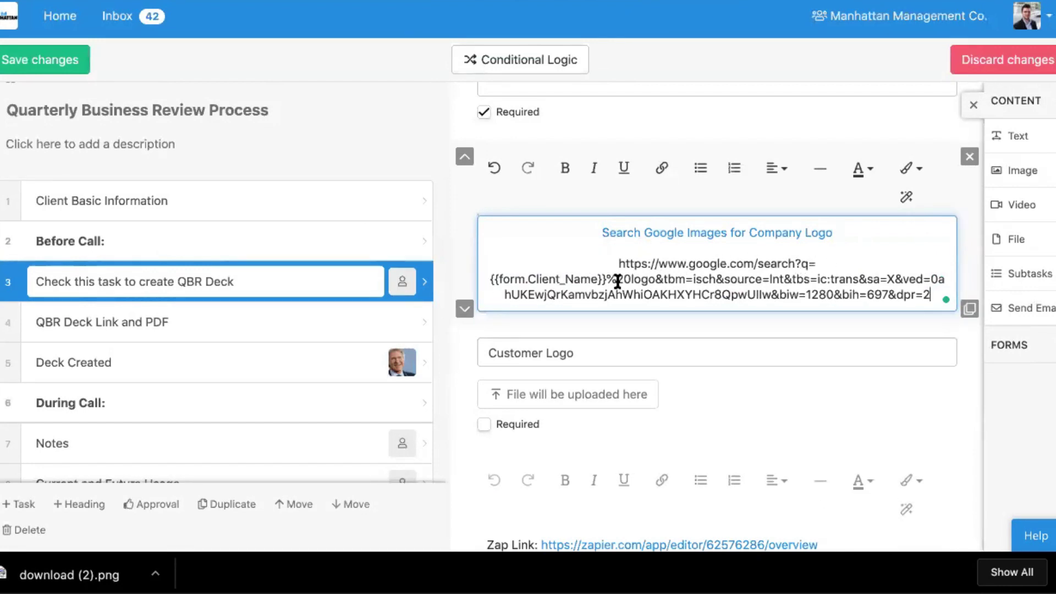
- Browse the template's available variables and locate Client Name, the one used in the logo search URL
left_click(906, 197)
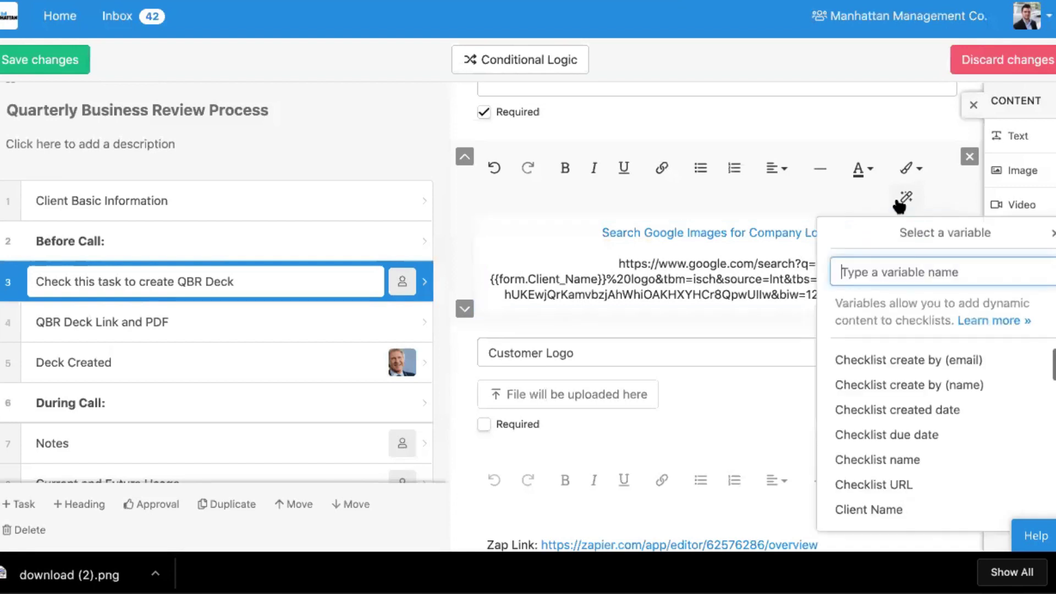
scroll(902, 434, "down", 3)
scroll(908, 435, "down", 2)
scroll(841, 431, "up", 3)
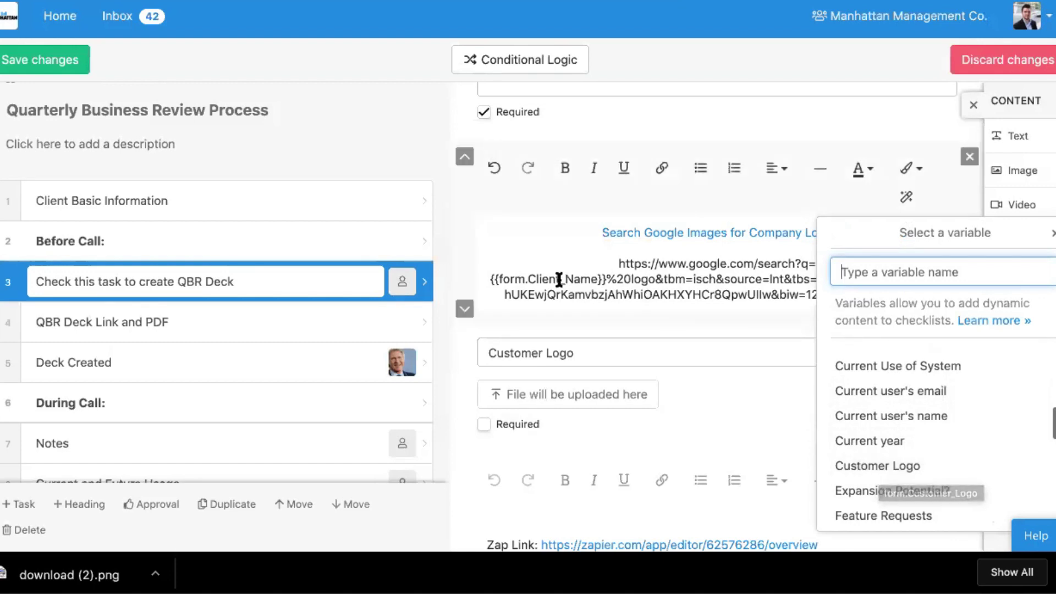
scroll(936, 460, "down", 3)
scroll(933, 460, "up", 10)
scroll(948, 472, "down", 2)
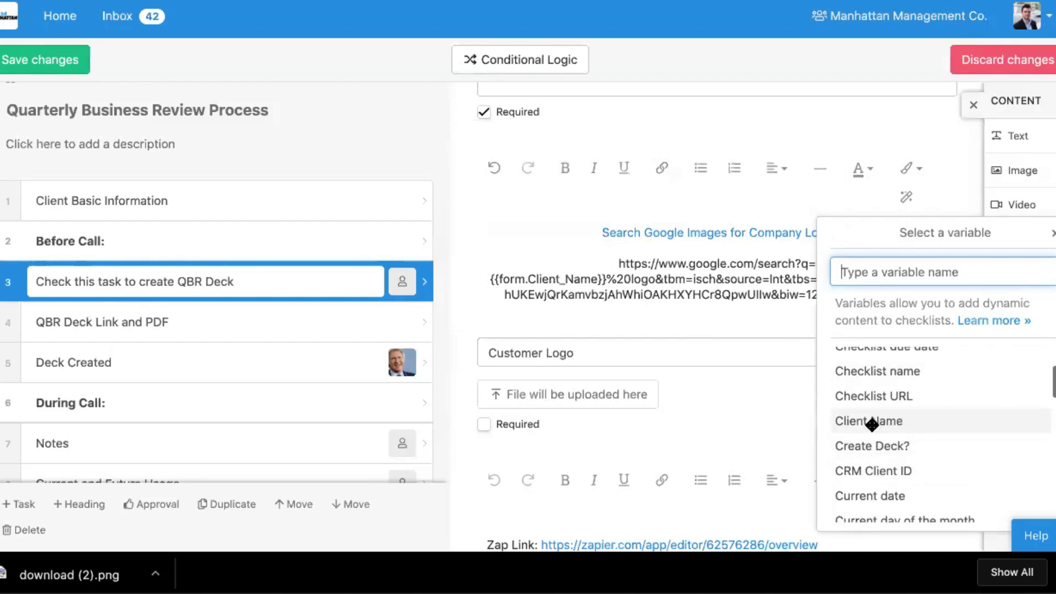
left_click(663, 279)
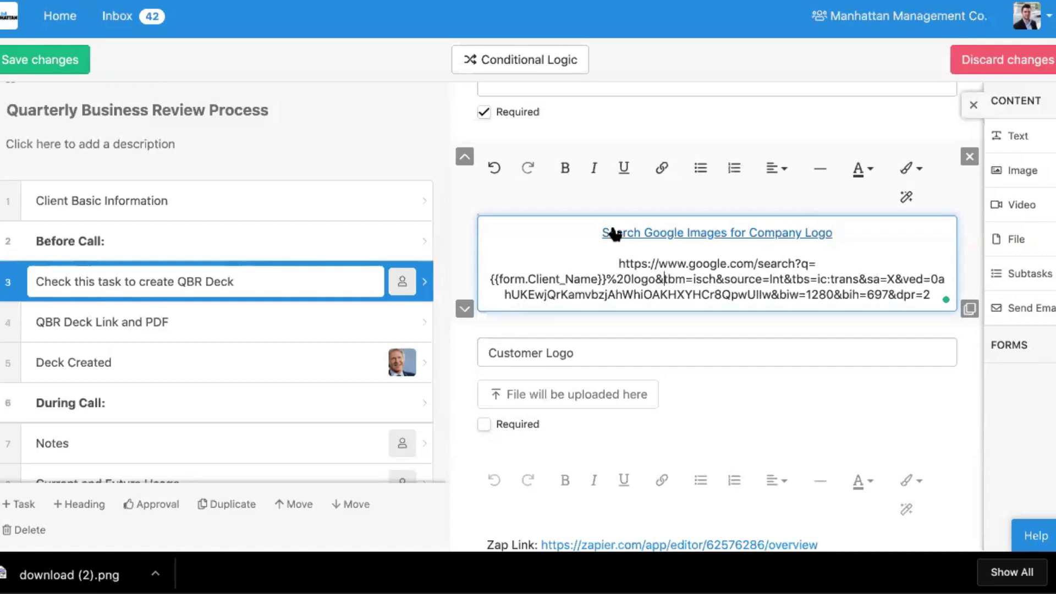
- Open the link settings of the Search Google Images for Company Logo text to check its URL, leaving the link as it is
left_click_drag(833, 230, 589, 231)
left_click(580, 238)
triple_click(591, 231)
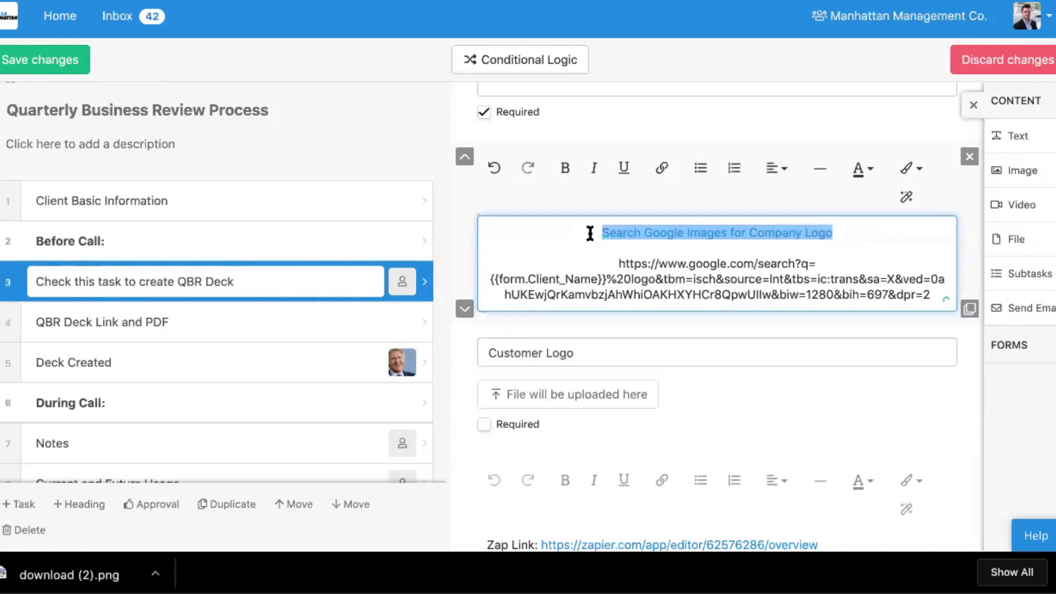
left_click(659, 168)
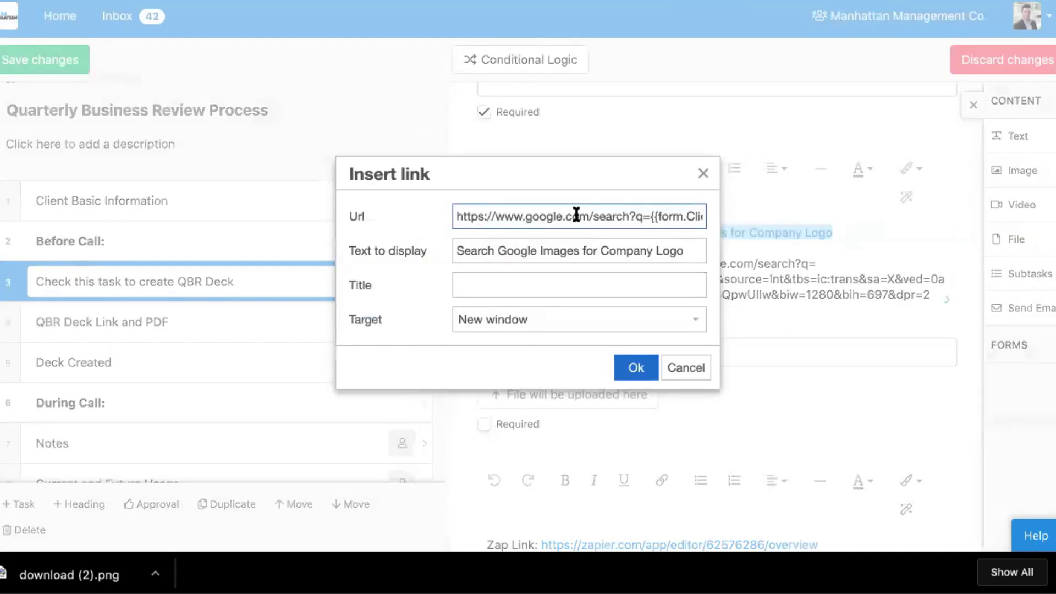
left_click(677, 369)
- Discard all edits to the Quarterly Business Review Process template, including the pasted plain-text search URL
triple_click(587, 263)
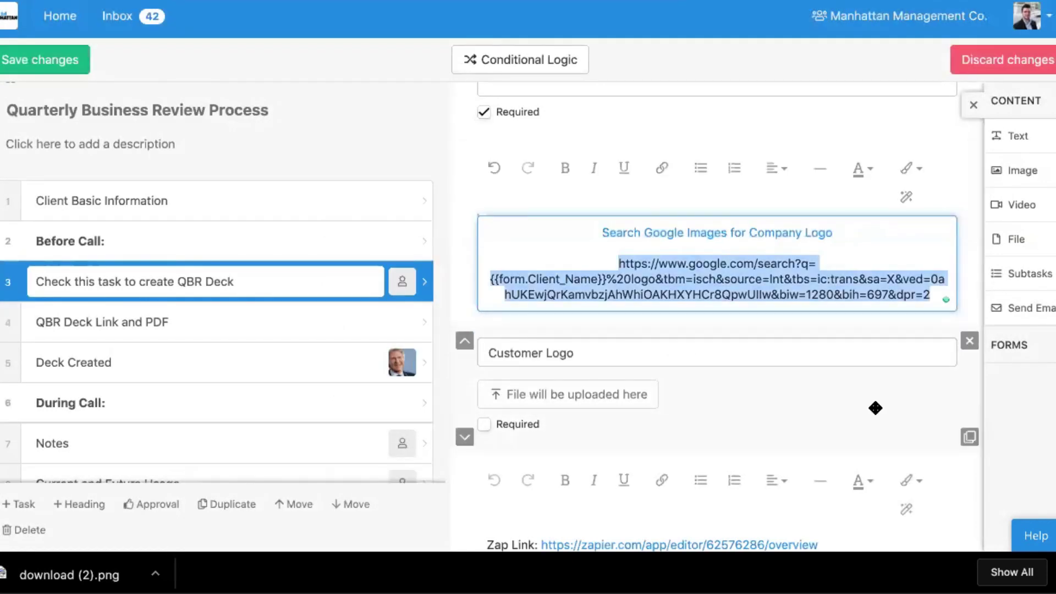
left_click(990, 62)
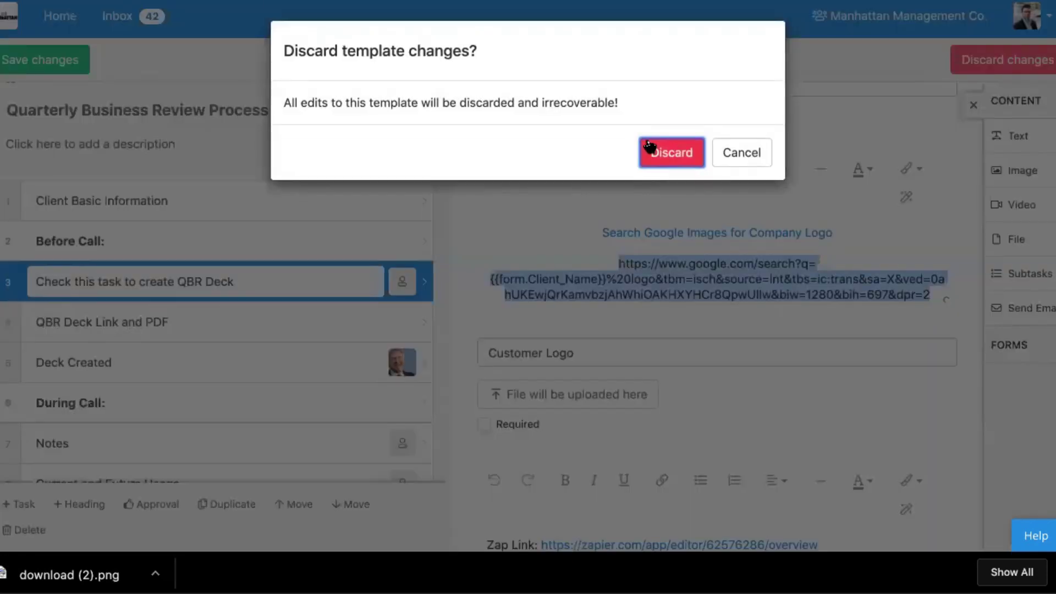
left_click(649, 146)
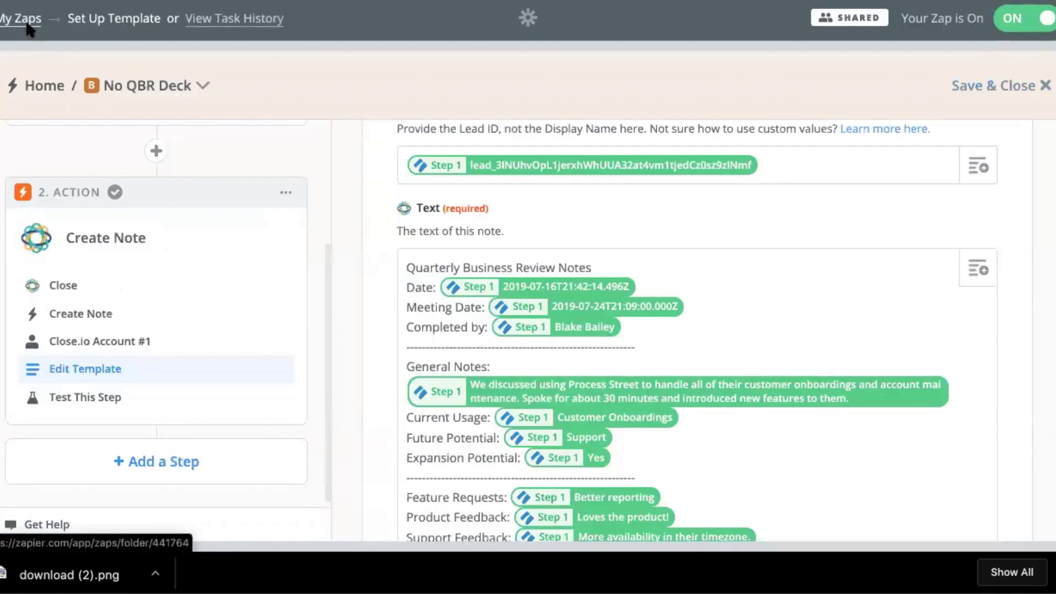
- Switch to Zapier, start a new Zap from the Automation Webinar folder and add an Action/Search step to it
left_click(29, 27)
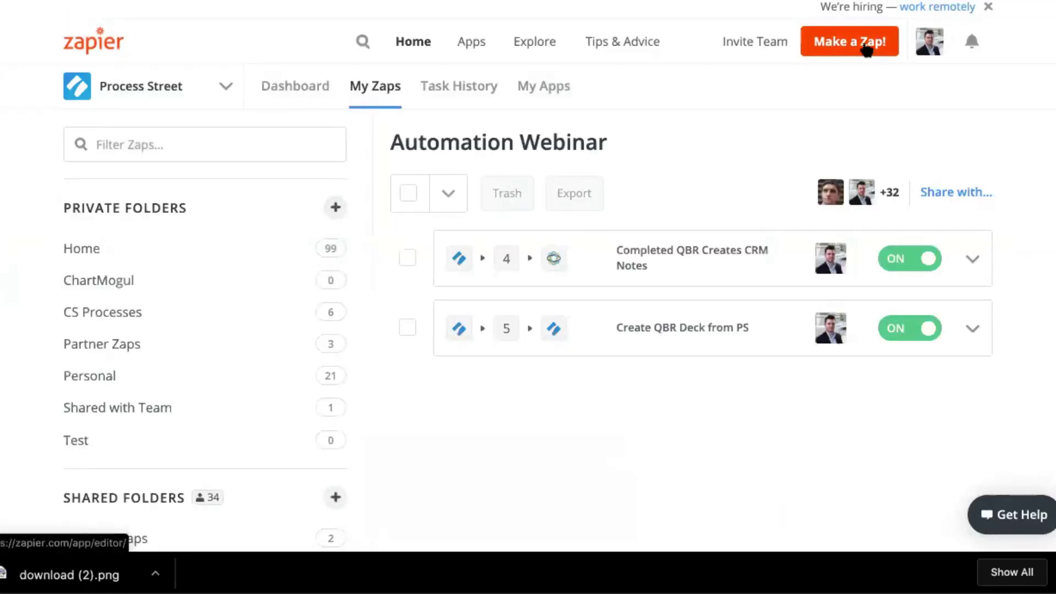
left_click(867, 49)
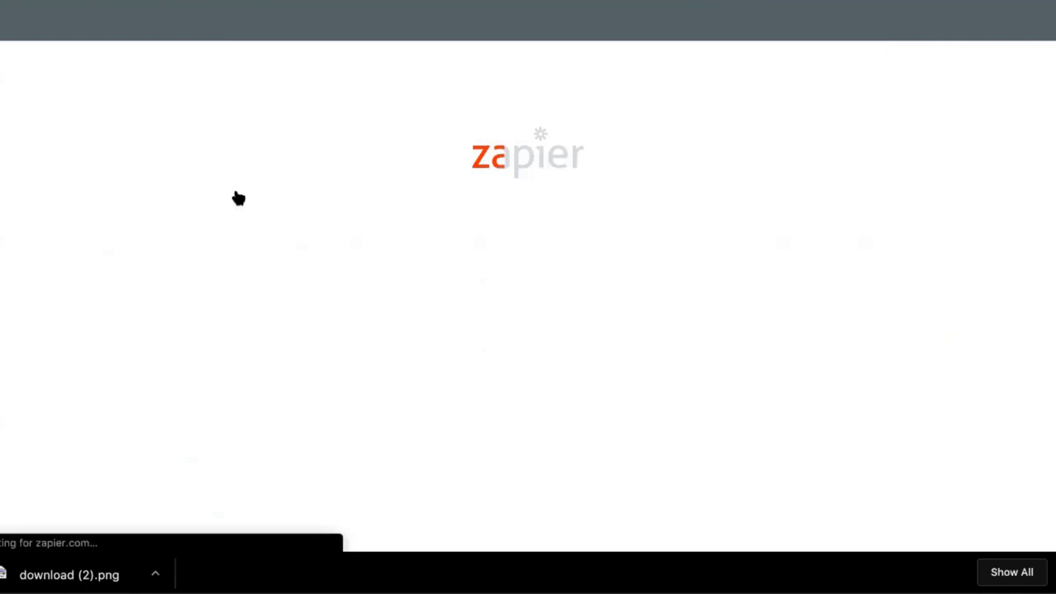
left_click(204, 365)
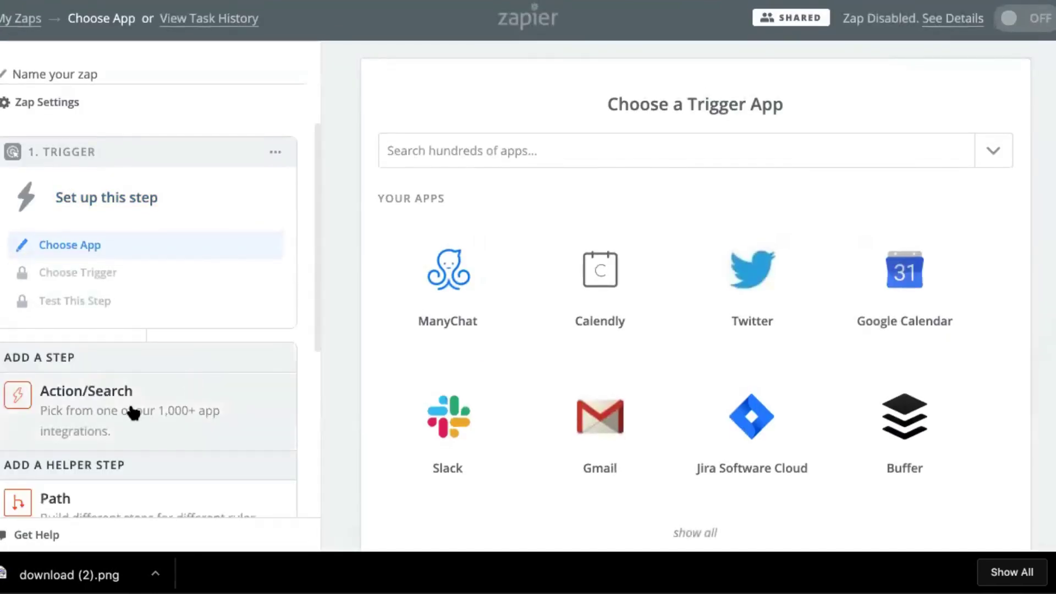
left_click(132, 412)
- Search the new step's action apps for PowerPoint
left_click(511, 156)
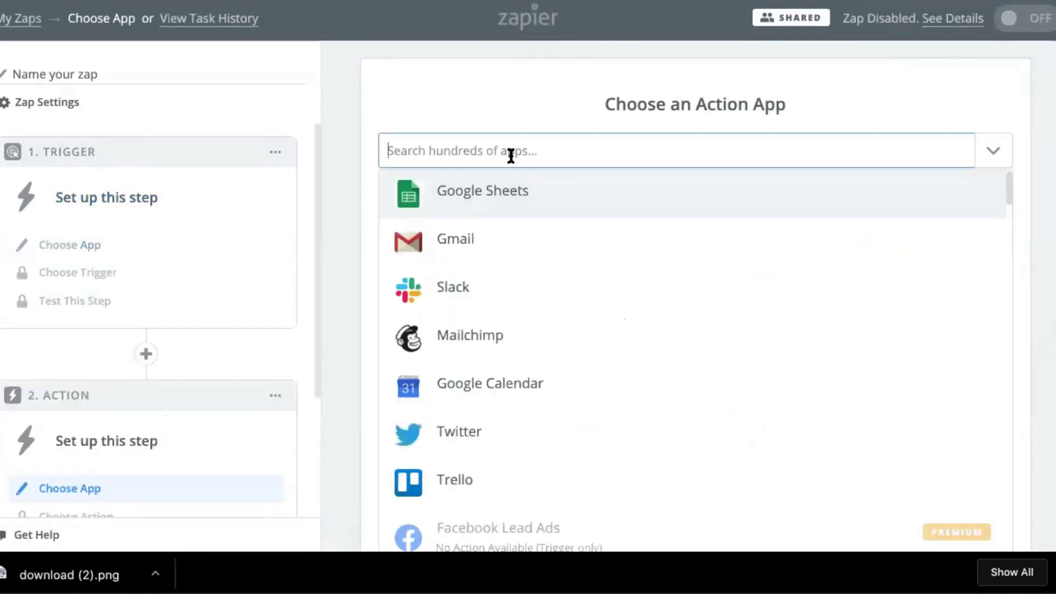
scroll(509, 159, "down", 3)
scroll(512, 161, "up", 2)
type("powerpo")
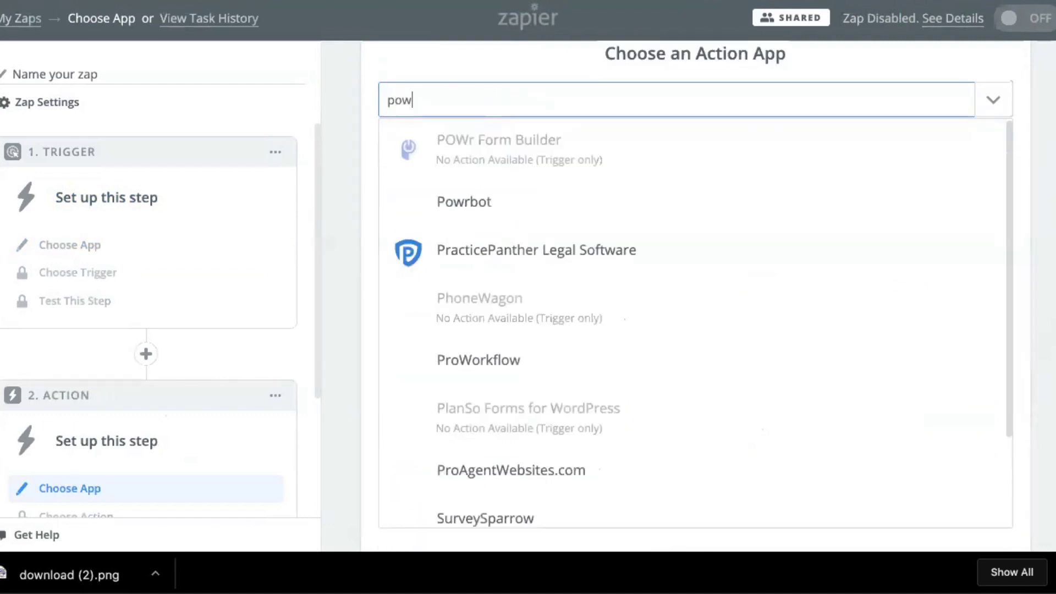
- Search for "office", select Microsoft Office 365 as the action app and review its available actions
key("super+a")
type("office")
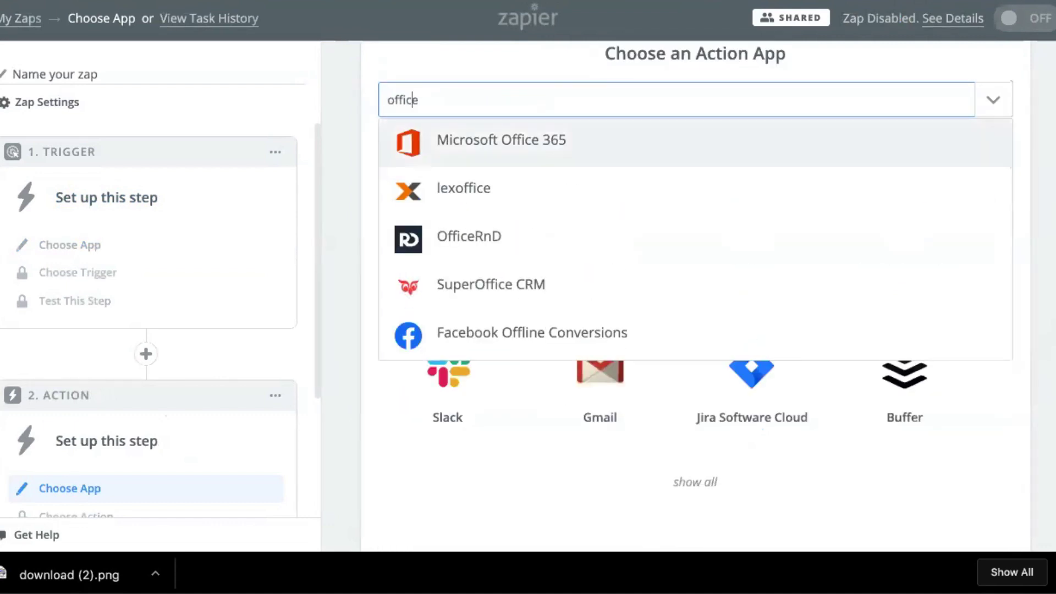
left_click(844, 142)
scroll(846, 300, "down", 3)
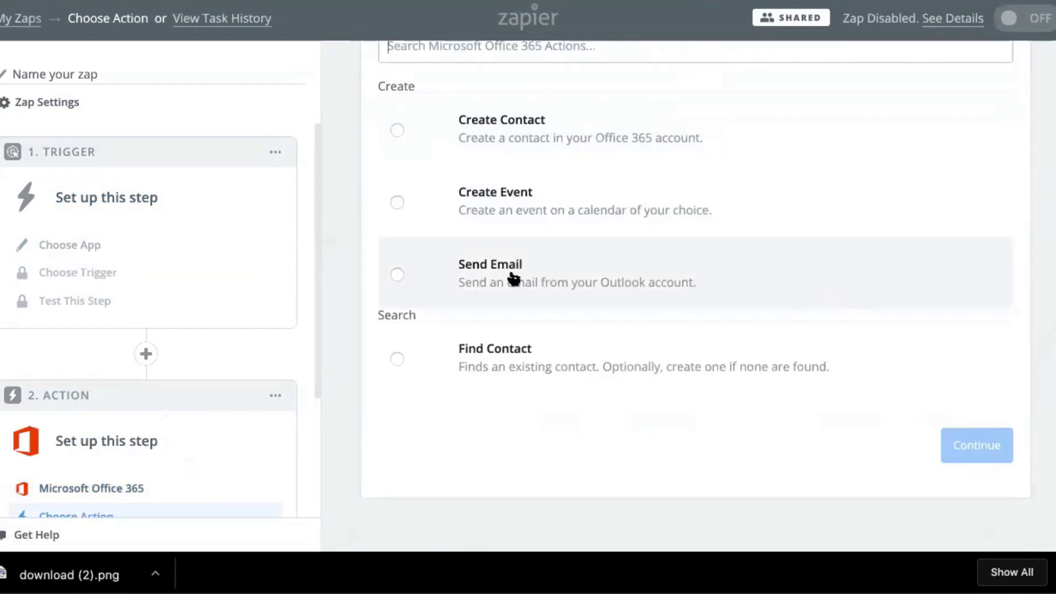
scroll(507, 275, "up", 3)
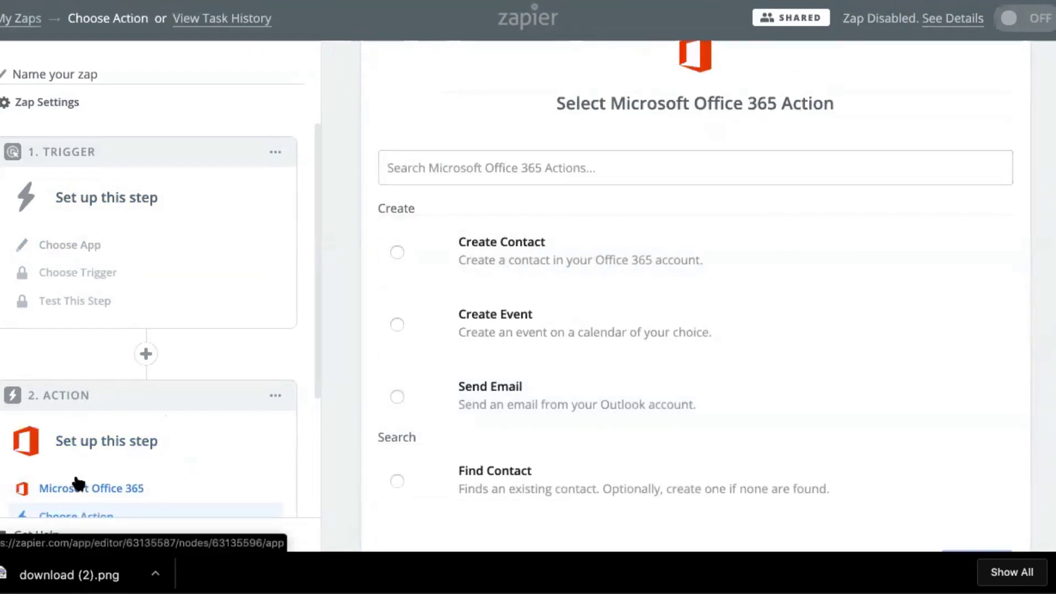
left_click(75, 482)
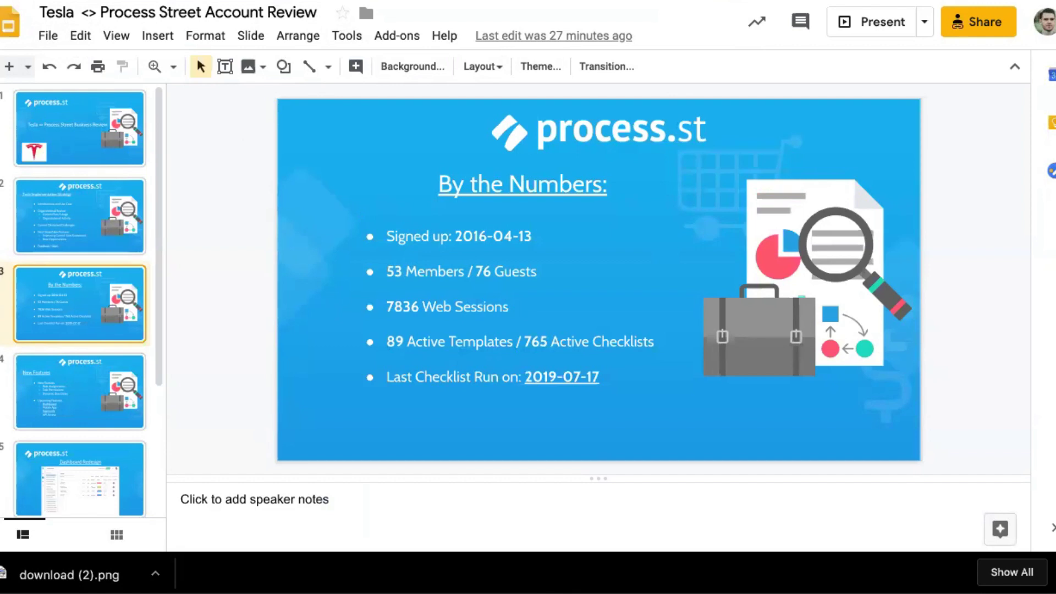
- In the Create QBR Deck from PS Zap's Update Checklist step, browse the Create Presentation From Template data for its export link formats
key("ctrl+Tab")
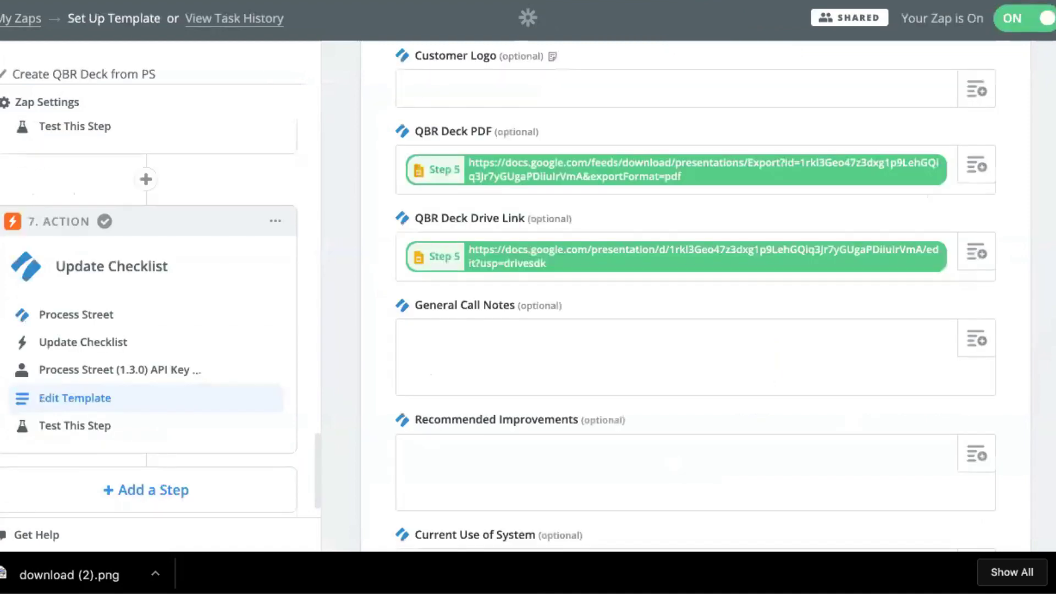
scroll(187, 335, "down", 1)
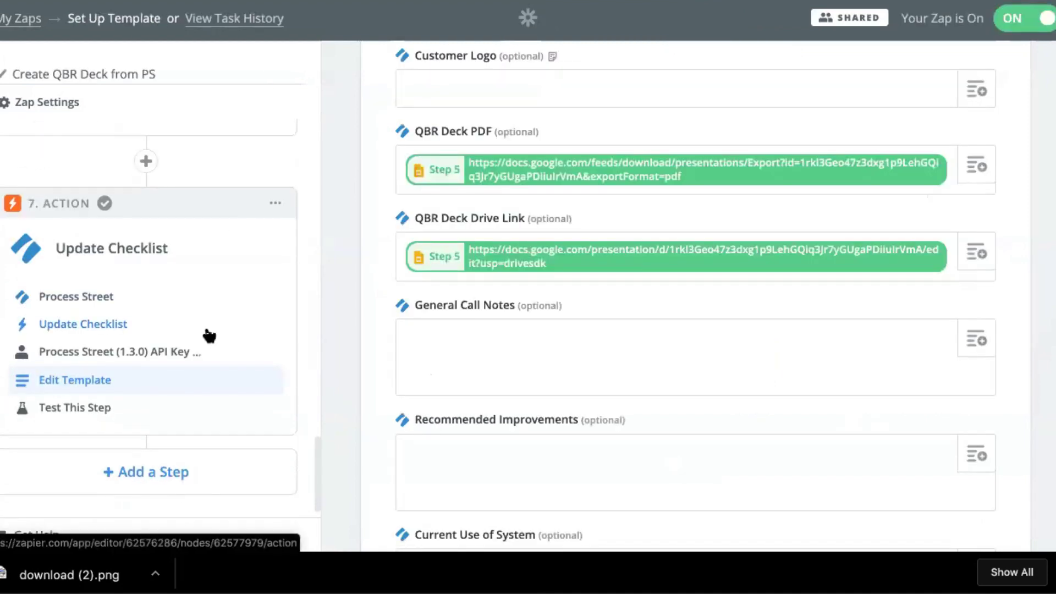
left_click(997, 342)
scroll(589, 297, "down", 8)
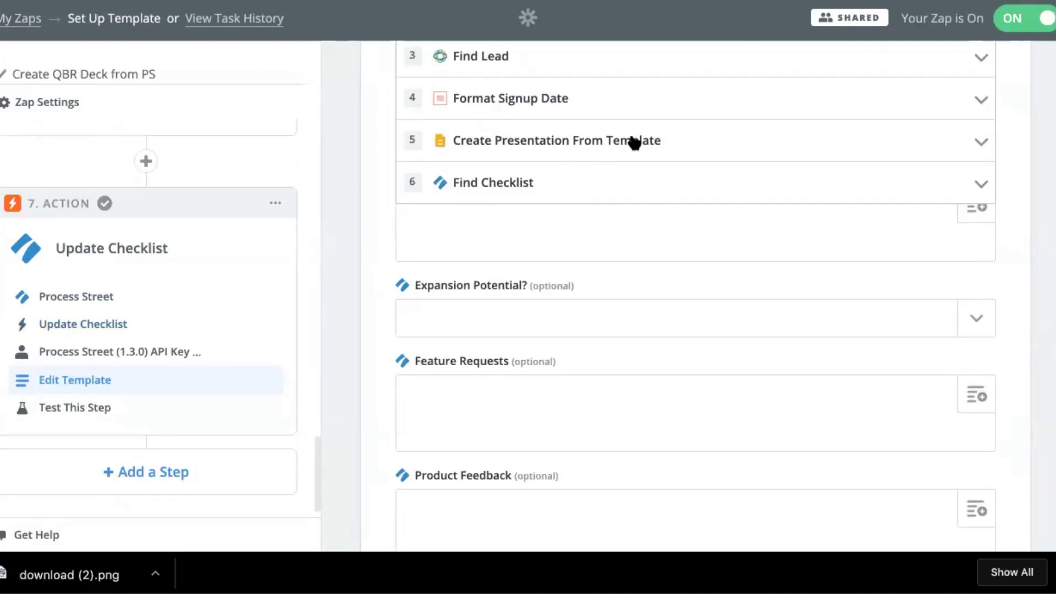
left_click(634, 143)
scroll(550, 162, "down", 10)
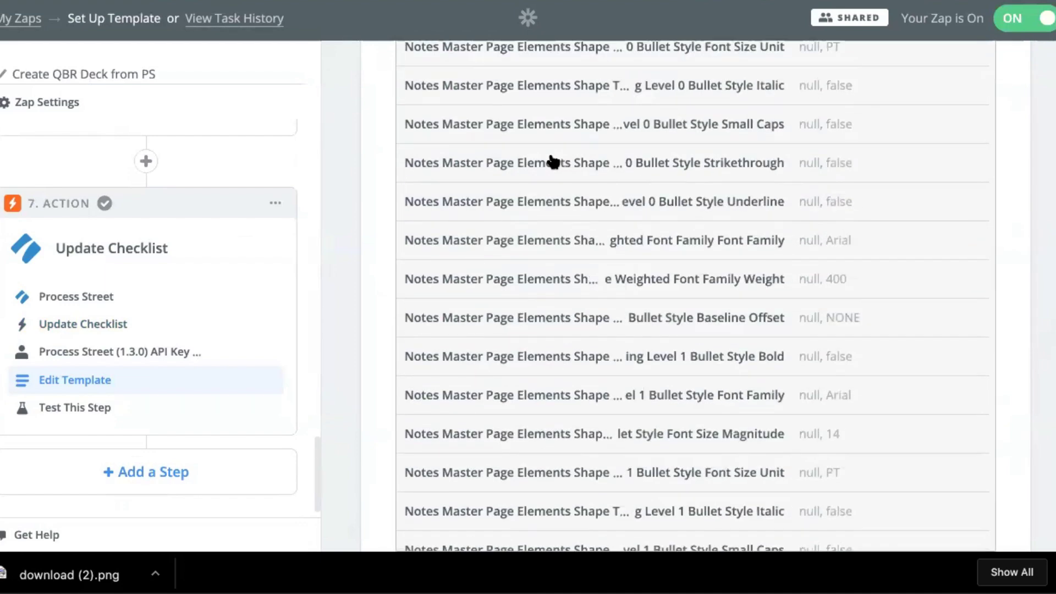
scroll(553, 162, "down", 15)
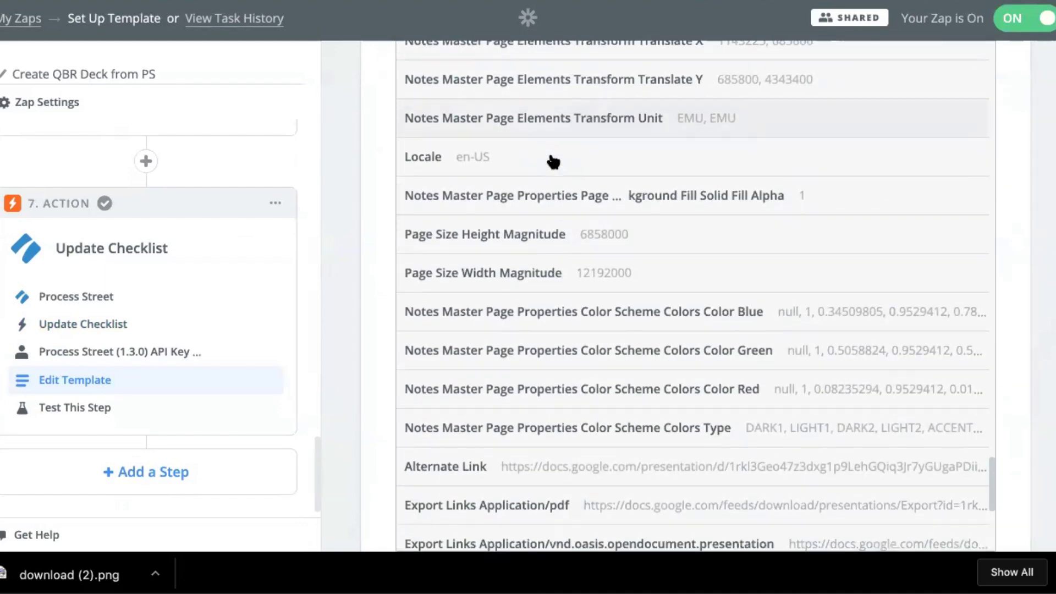
scroll(552, 161, "down", 3)
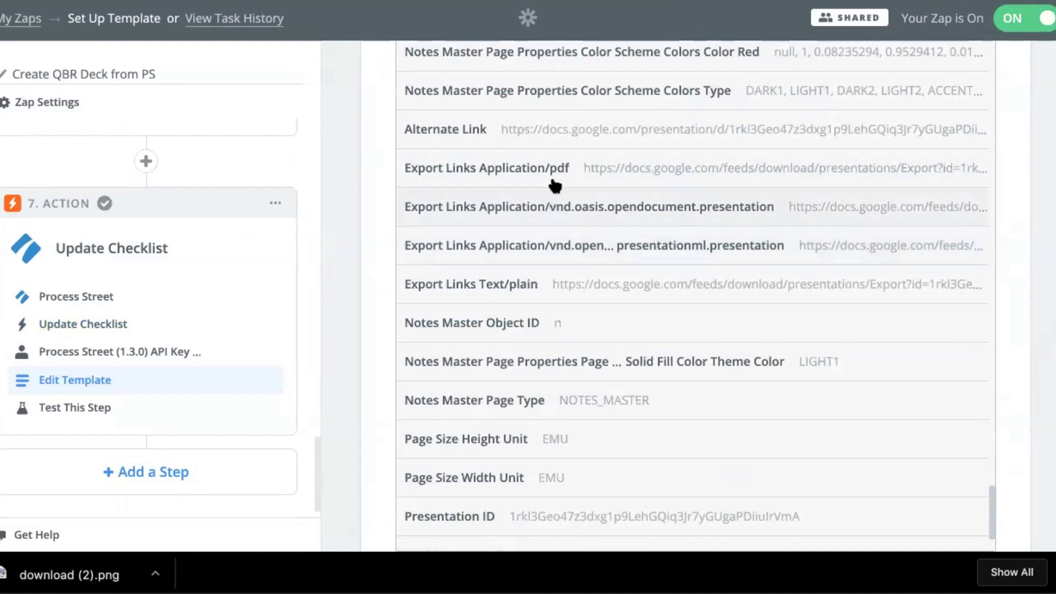
scroll(552, 226, "up", 3)
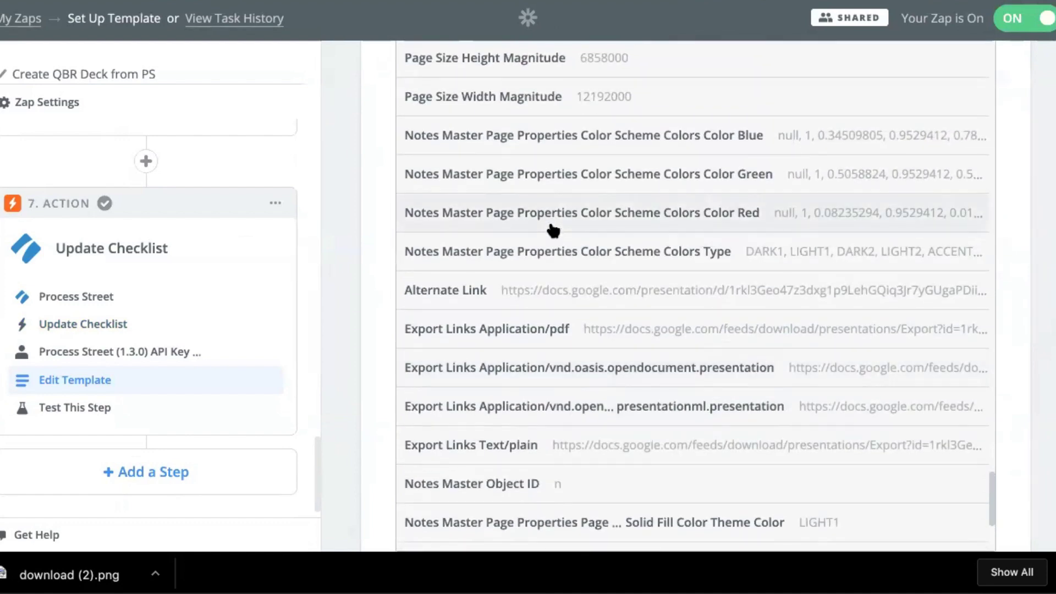
scroll(484, 330, "up", 4)
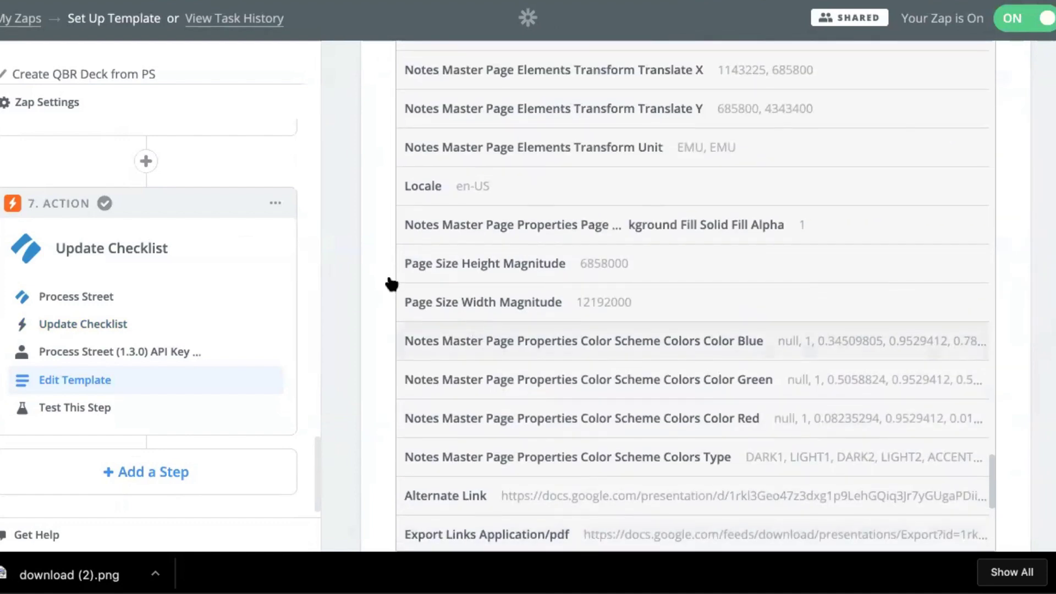
left_click(355, 236)
scroll(354, 236, "up", 5)
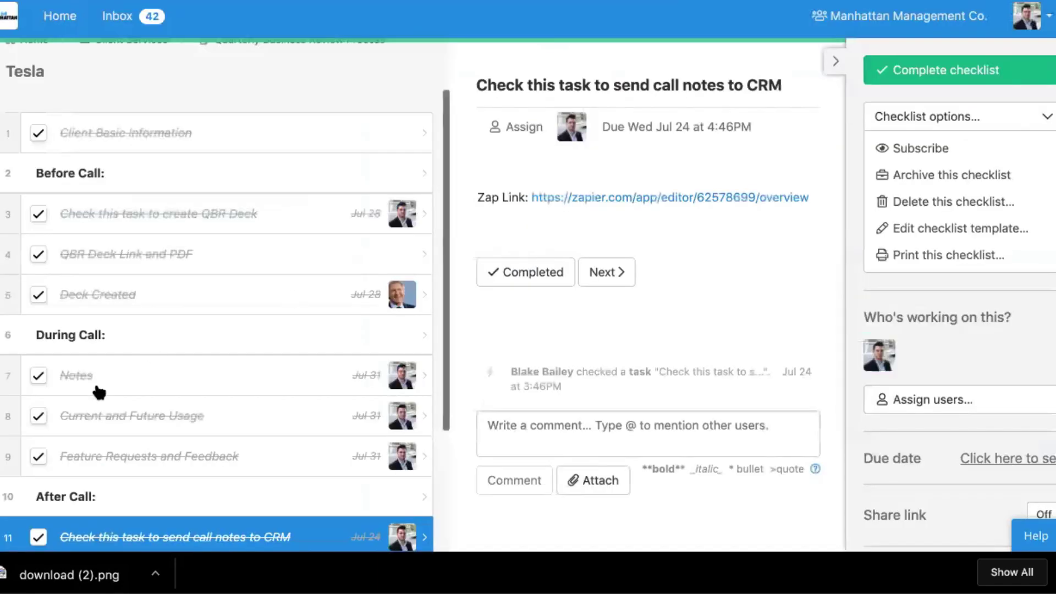
- In Tesla's Process Street checklist, review the Client Name field and the logo search link and Customer Logo in the QBR Deck task
left_click(191, 230)
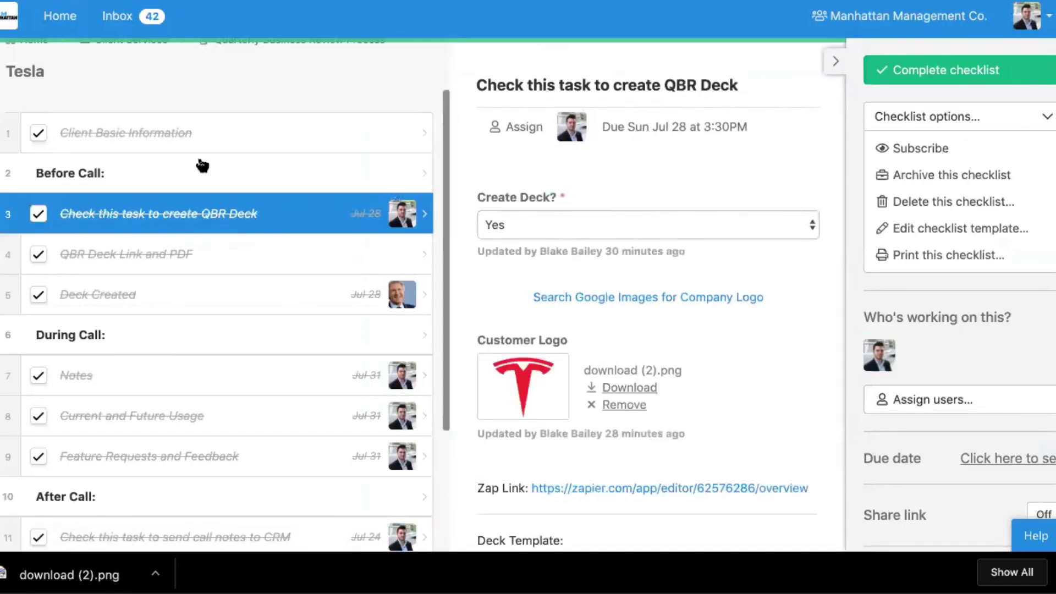
left_click(236, 134)
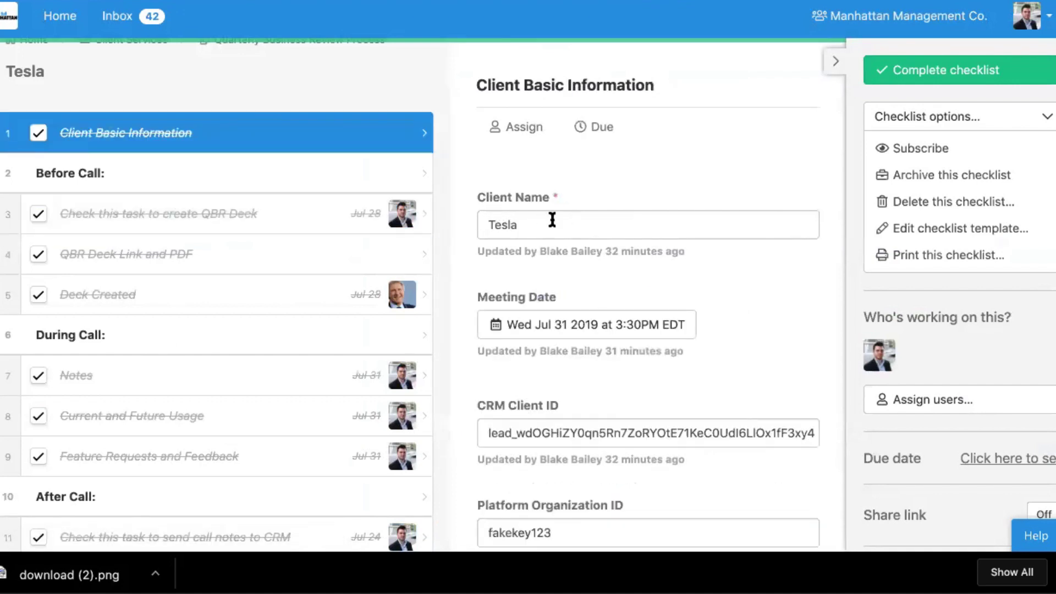
left_click(261, 235)
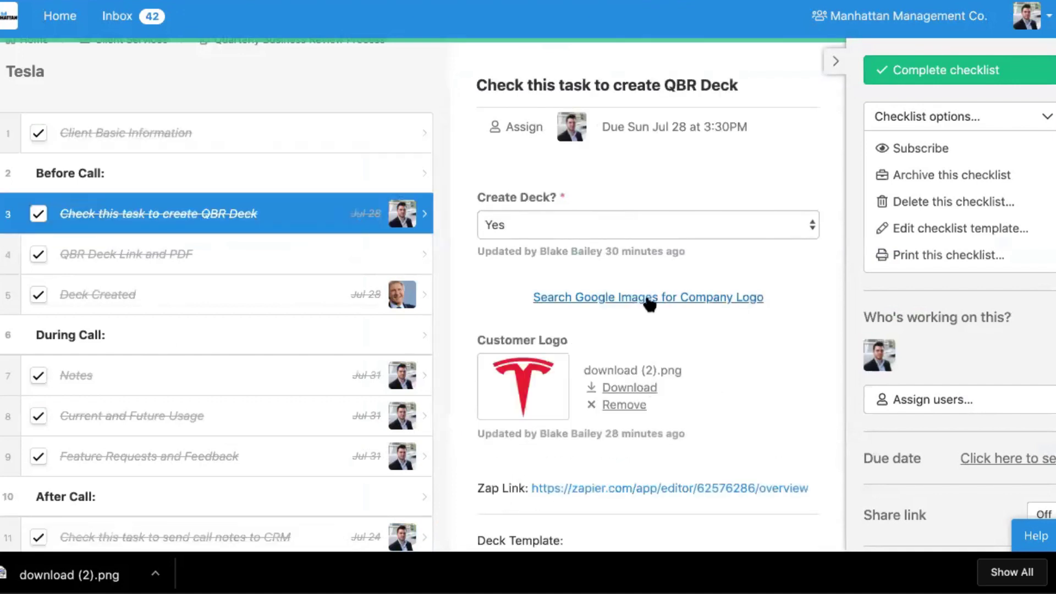
- Switch back to the Create QBR Deck from PS Zap and review the ClientName, ClientLogo and usage field mappings in Create Presentation From Template
key("ctrl+Tab")
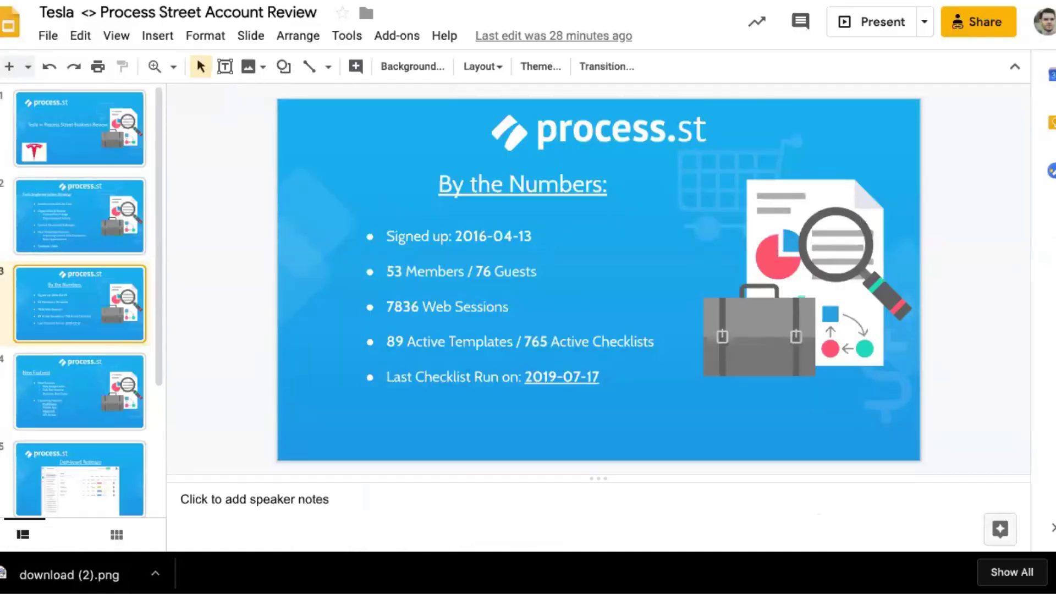
key("ctrl+Tab")
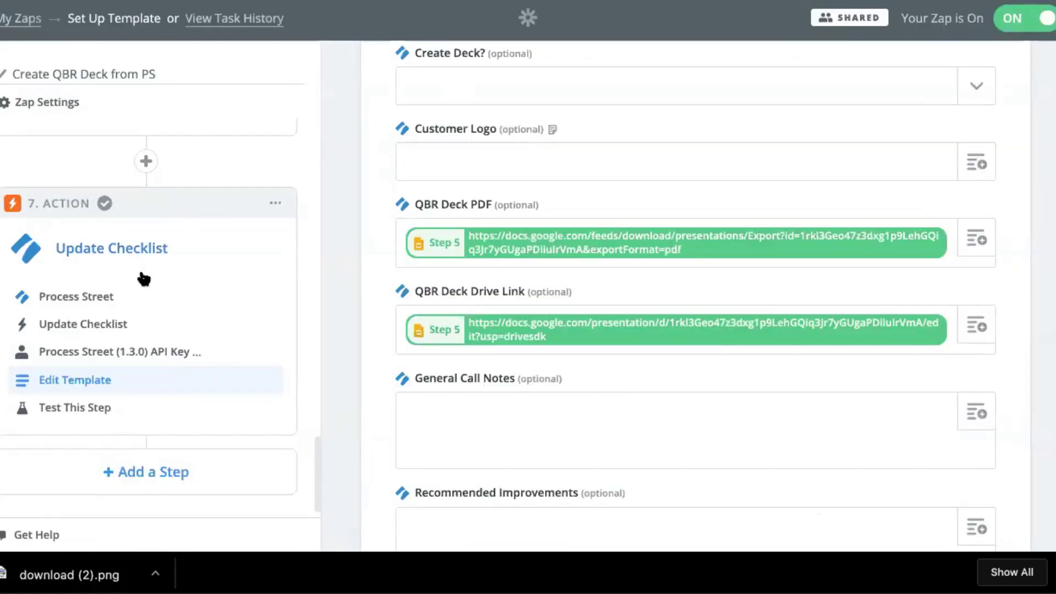
scroll(440, 344, "up", 5)
scroll(144, 259, "up", 12)
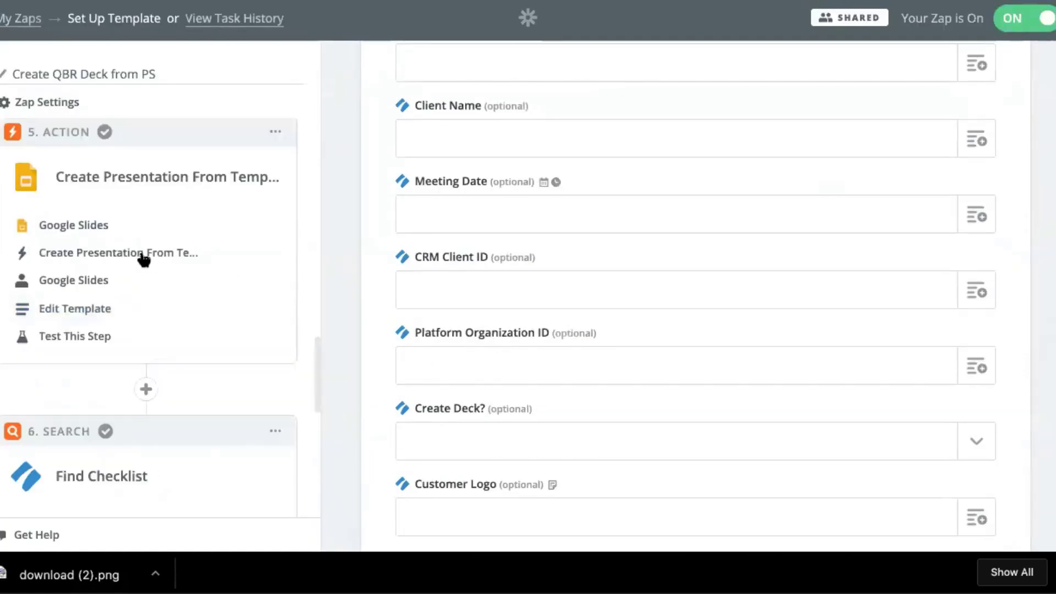
left_click(60, 442)
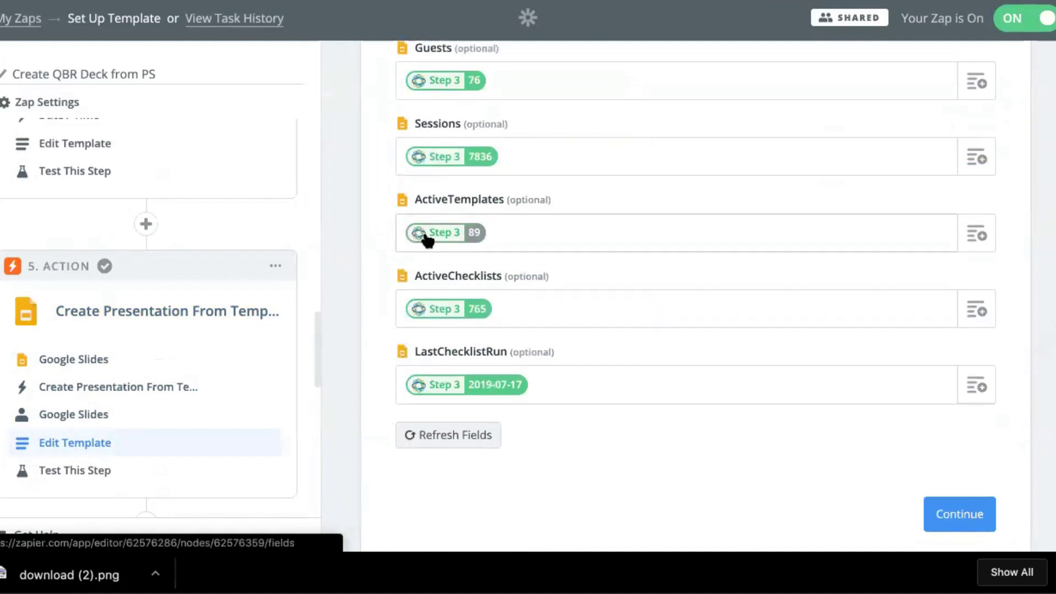
scroll(428, 240, "up", 8)
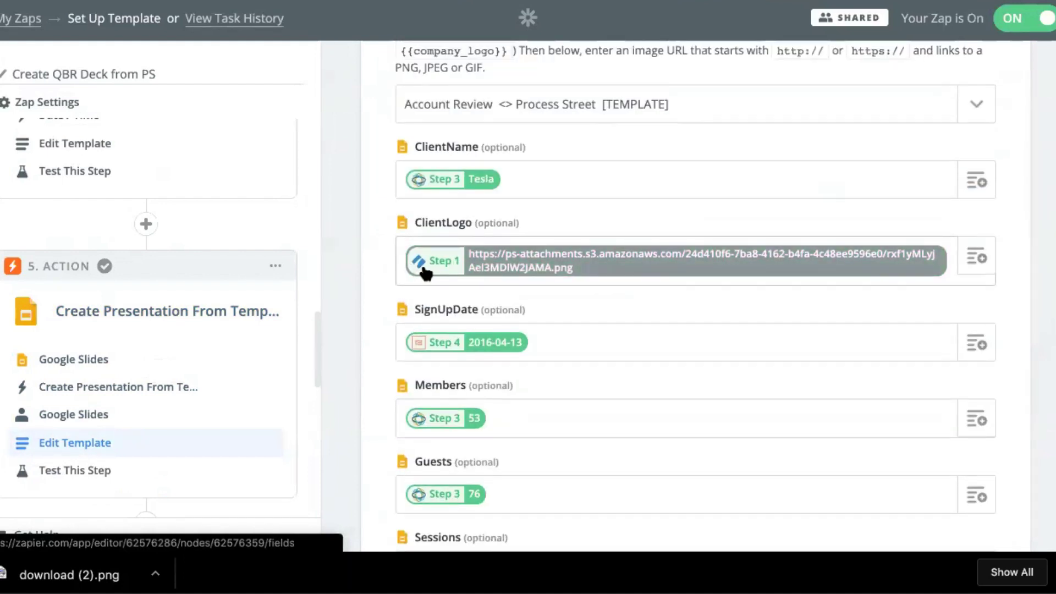
scroll(426, 273, "up", 1)
scroll(427, 275, "down", 3)
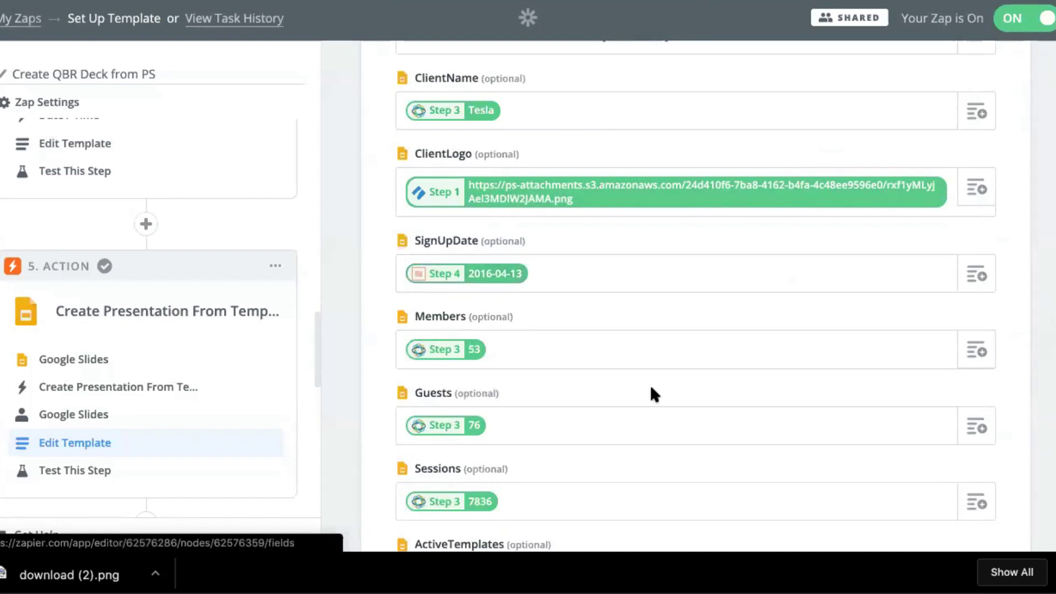
scroll(576, 256, "up", 2)
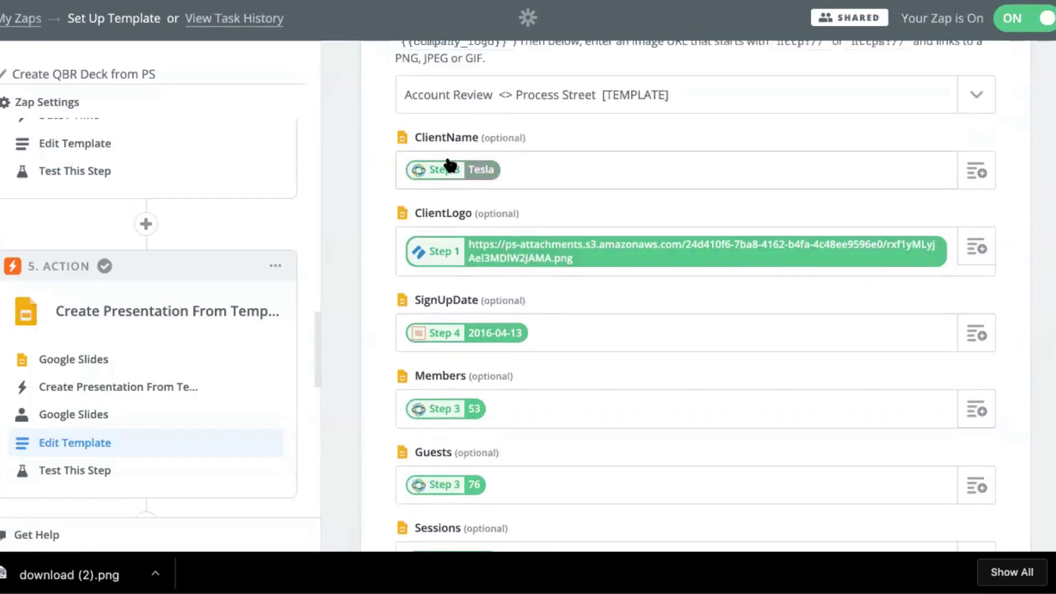
- Switch to the Account Review template in Google Slides and look over the template gallery and its options on the Slides home page
key("ctrl+Tab")
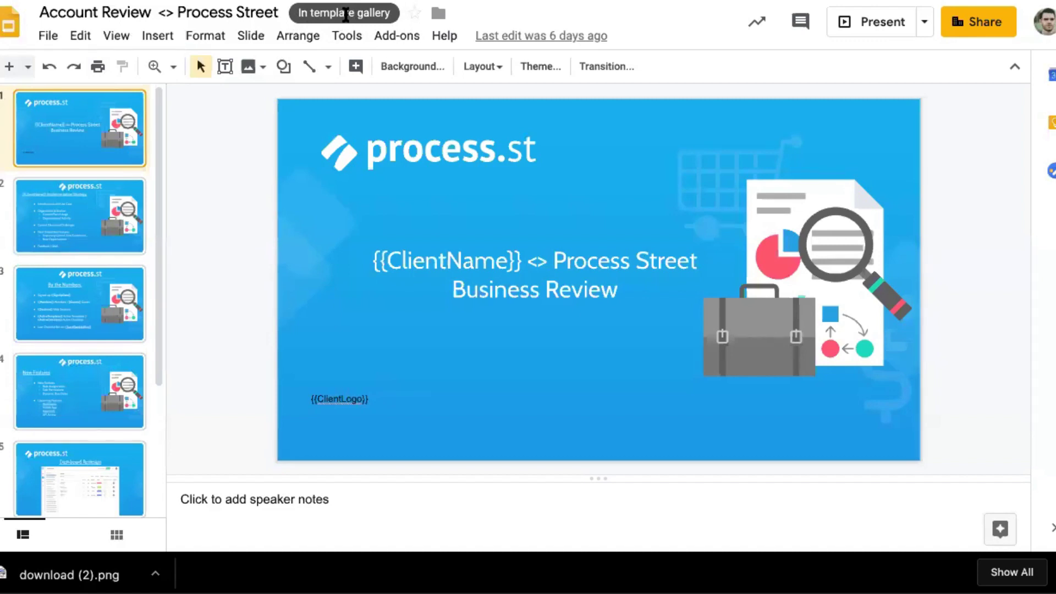
left_click(12, 26)
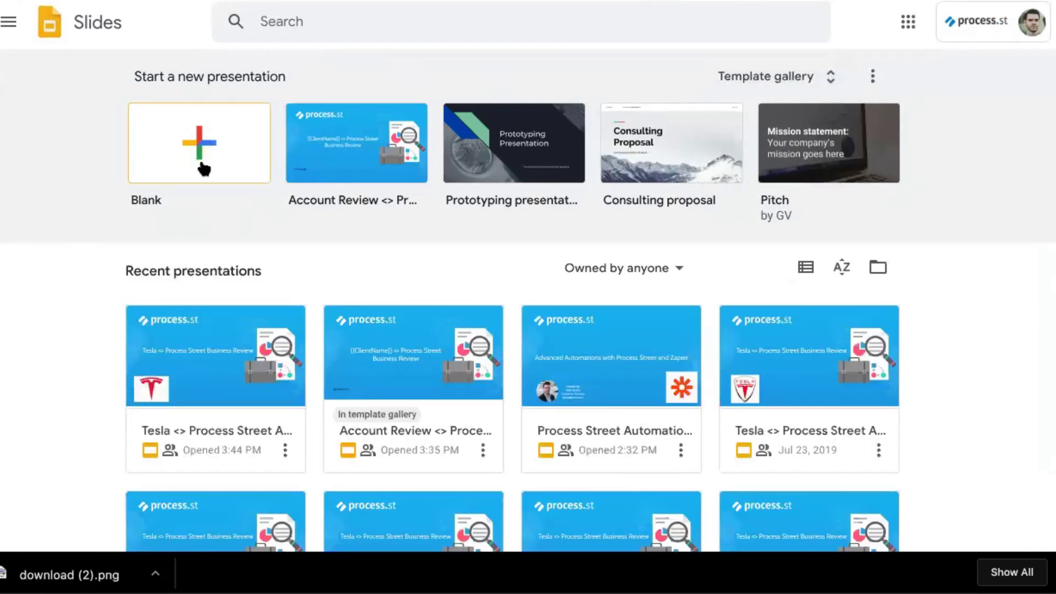
left_click(873, 77)
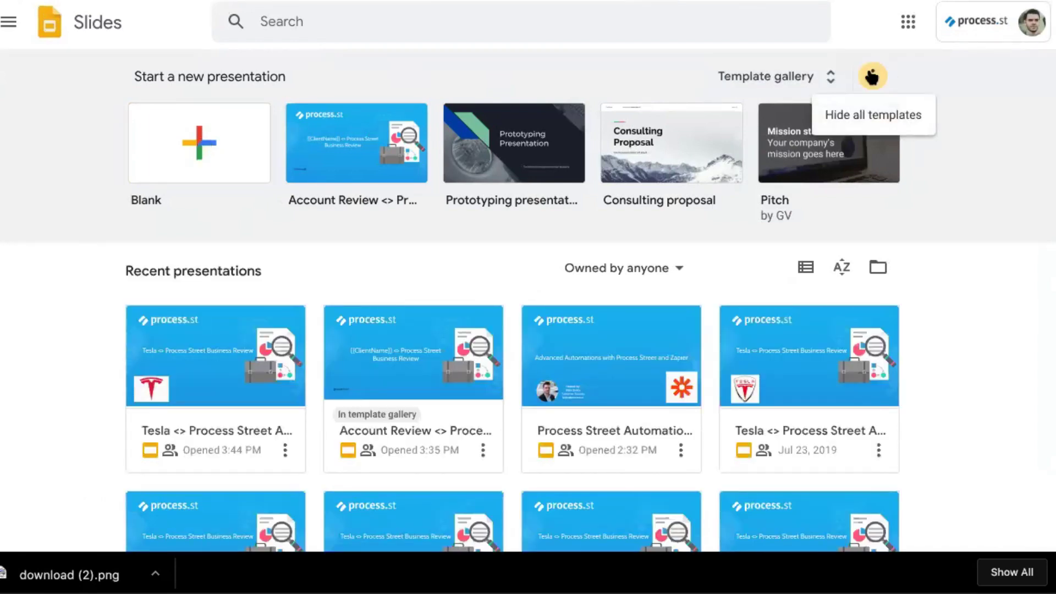
left_click(872, 77)
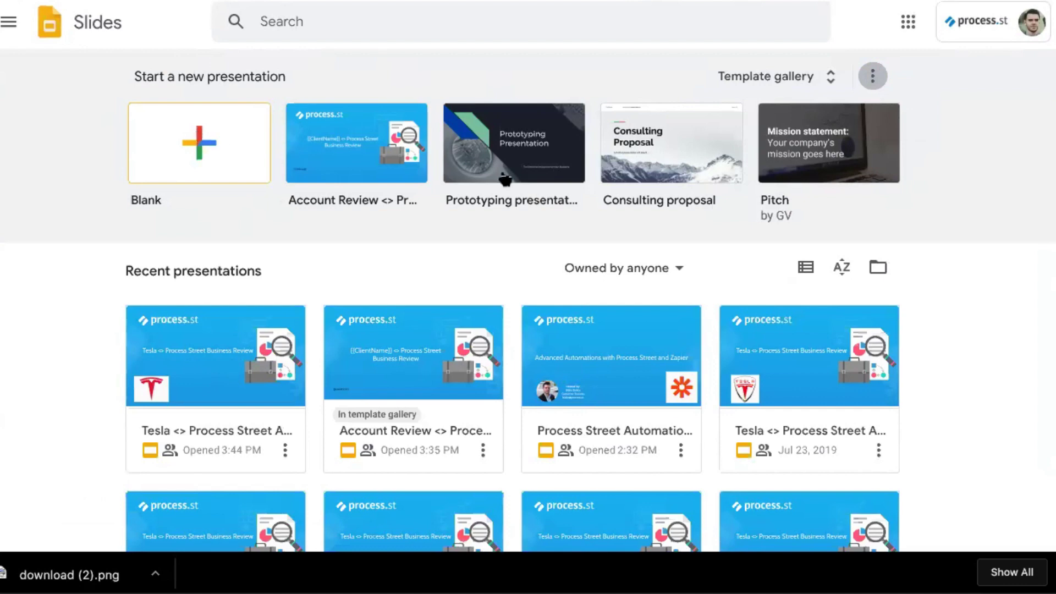
- Switch to the Zap with the No QBR Deck path and browse the available Close actions for its Create Note step
key("ctrl+Tab")
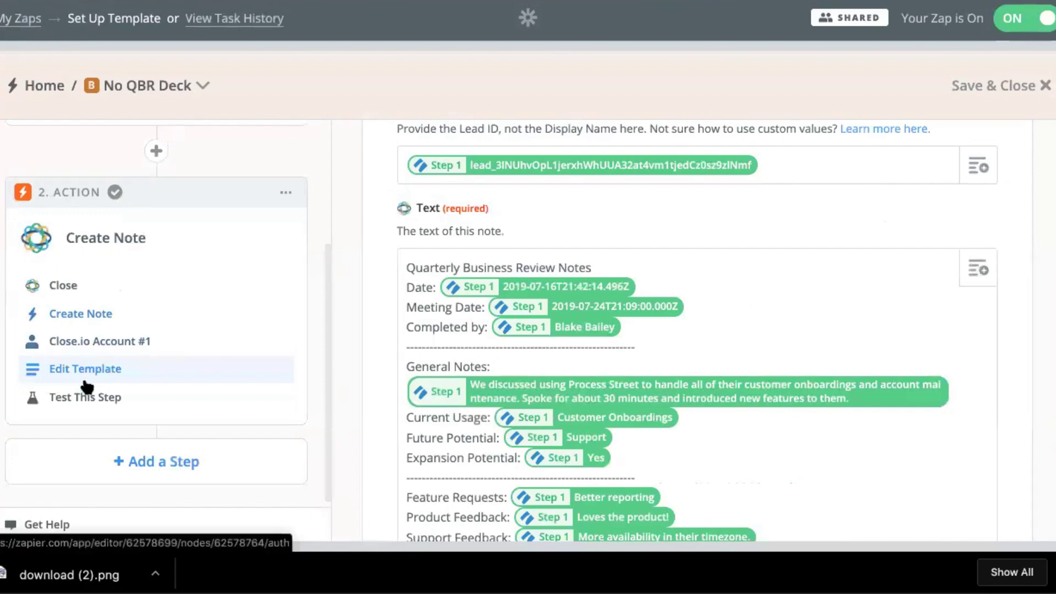
left_click(92, 313)
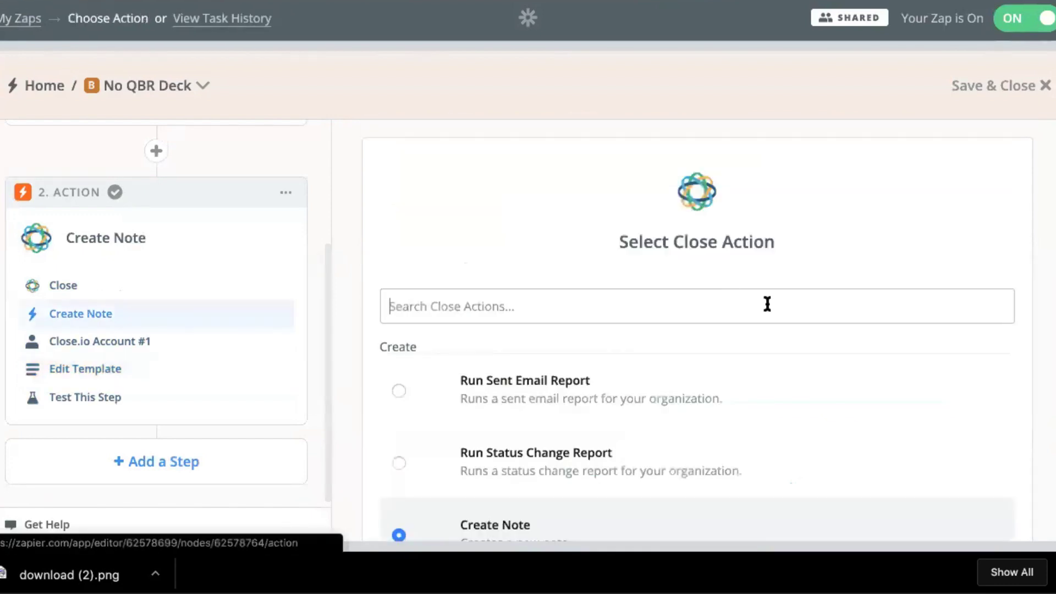
scroll(592, 376, "down", 6)
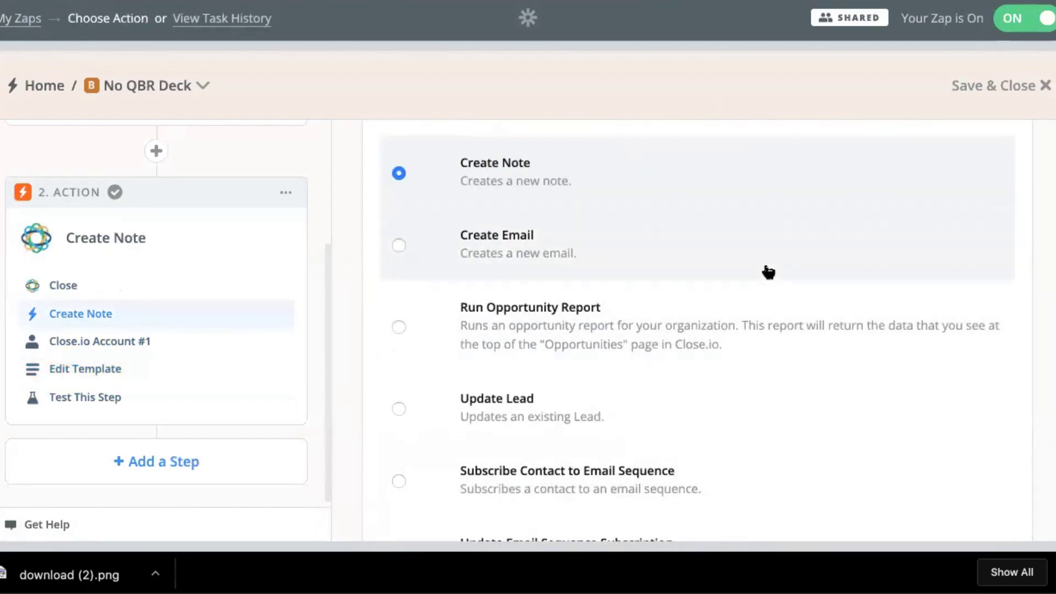
scroll(767, 271, "down", 10)
scroll(767, 271, "down", 3)
scroll(767, 271, "up", 15)
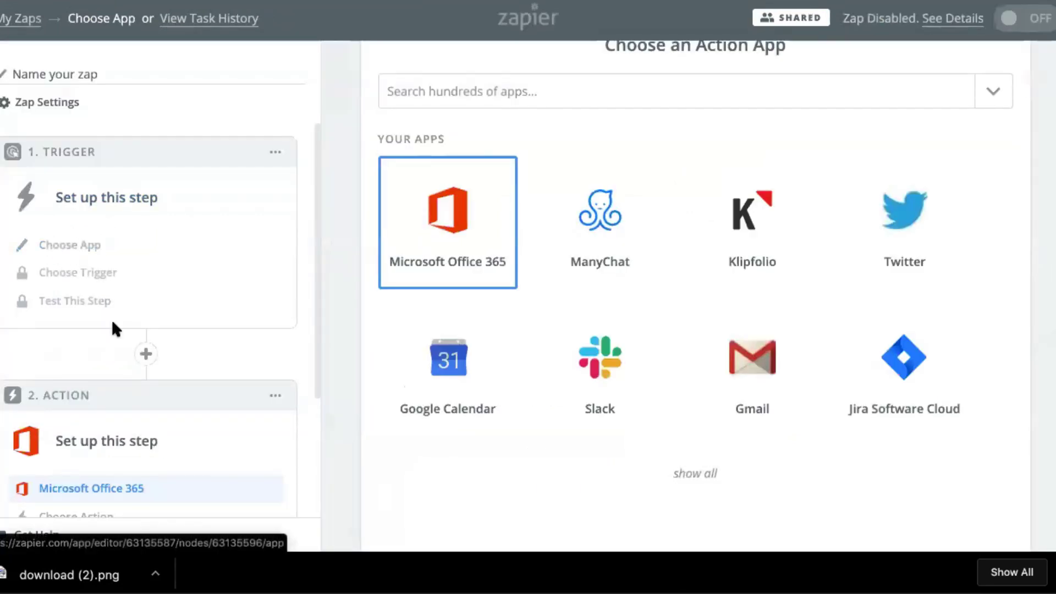
- In the unnamed Zap, search the action apps for "webhoo", select Webhooks by Zapier and review its available actions
scroll(111, 319, "down", 3)
left_click(563, 81)
type("webhoo")
key("Return")
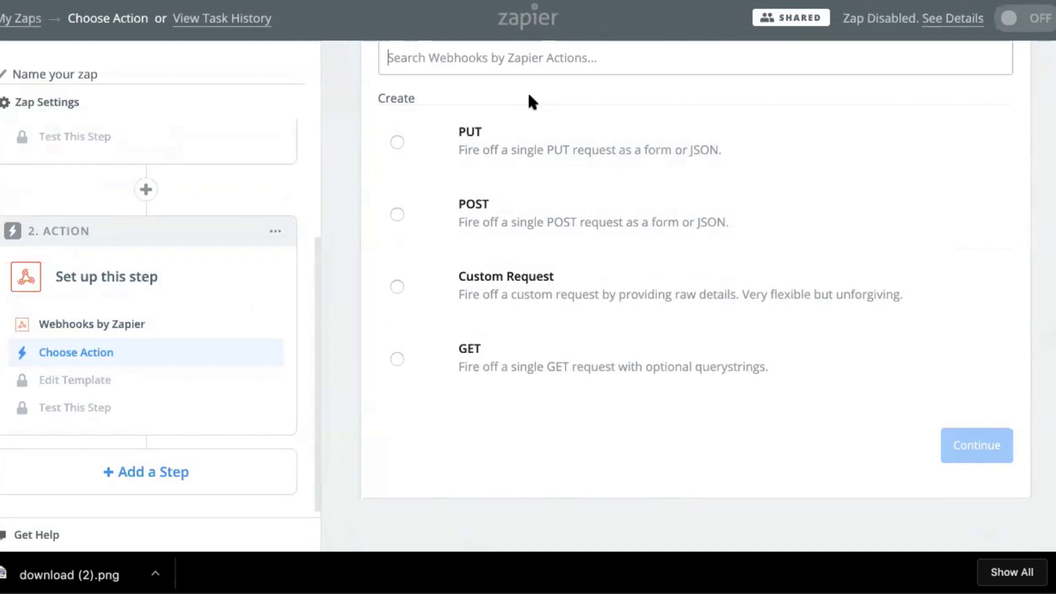
scroll(146, 192, "up", 3)
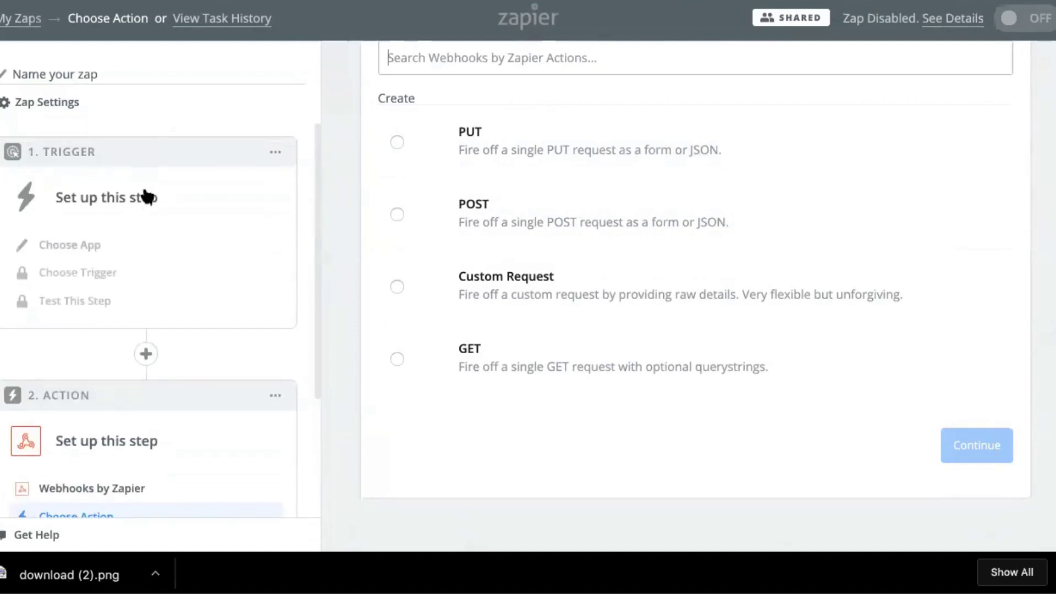
scroll(181, 478, "down", 2)
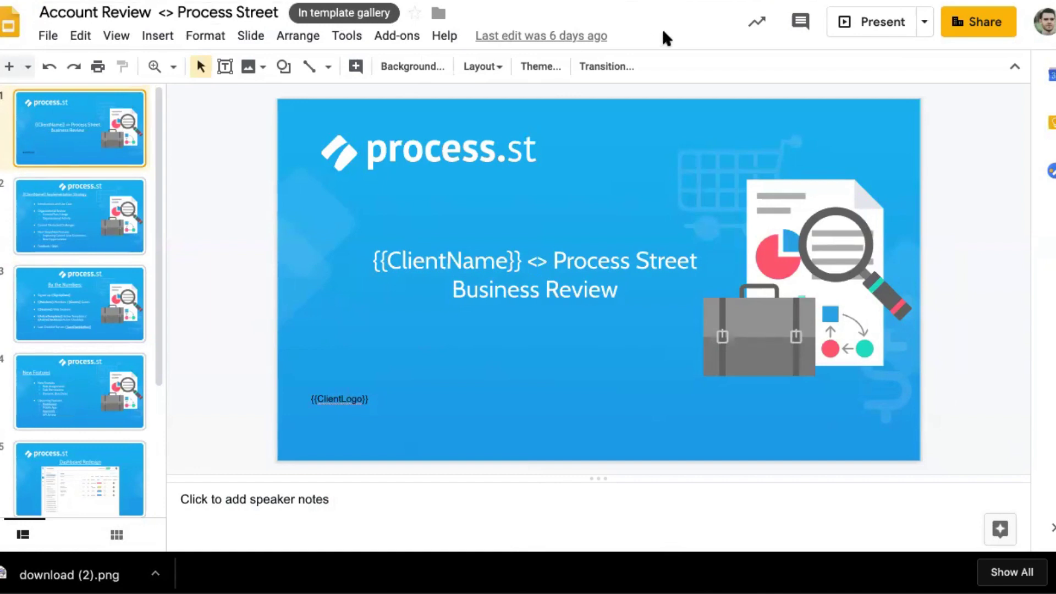
- Return to the Slides home page, and open the QBR Deck Link and PDF task in Tesla's Process Street checklist
left_click(10, 23)
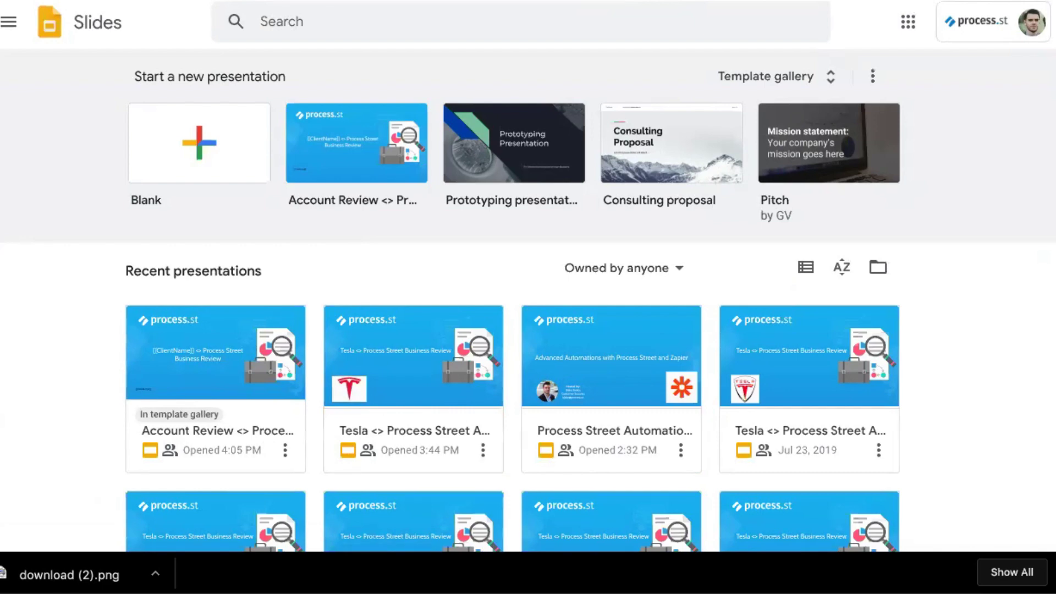
key("ctrl+Tab")
left_click(330, 253)
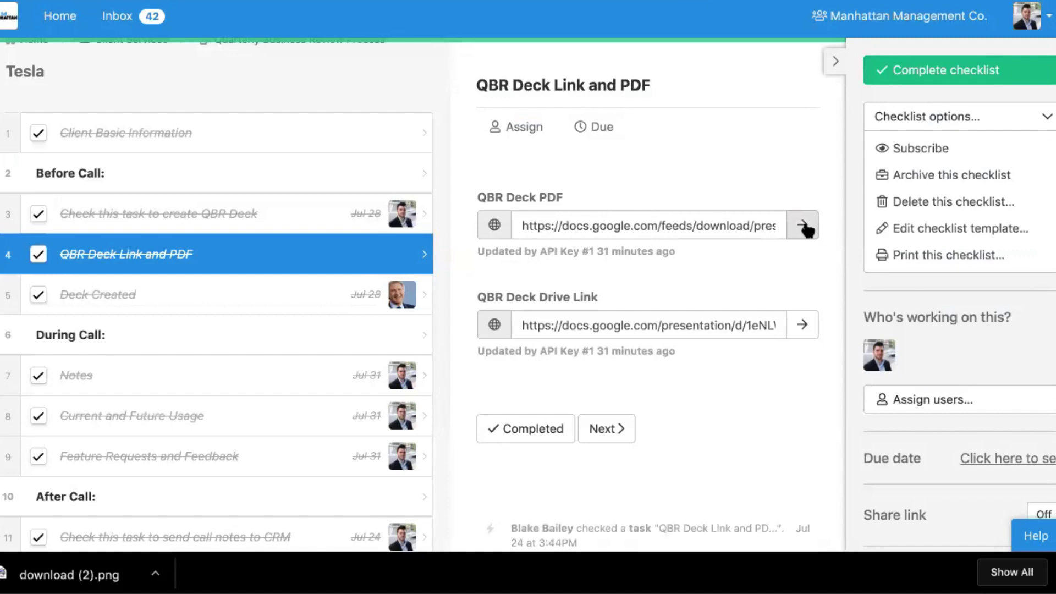
- Switch to the Tesla account review deck in Google Slides and examine its download formats, including PDF Document
key("ctrl+Tab")
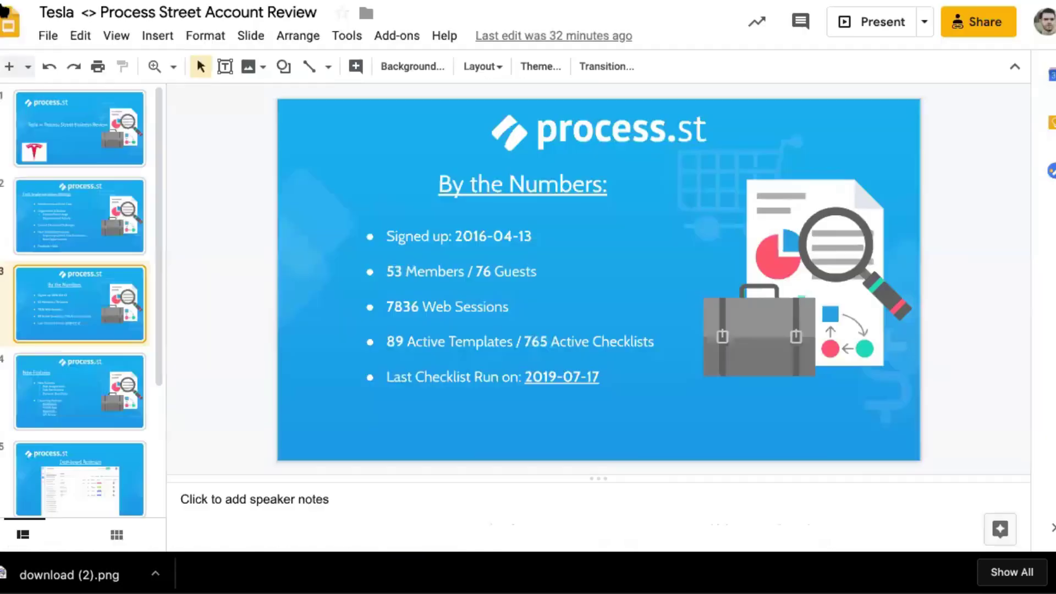
left_click(46, 35)
left_click(80, 36)
left_click(48, 34)
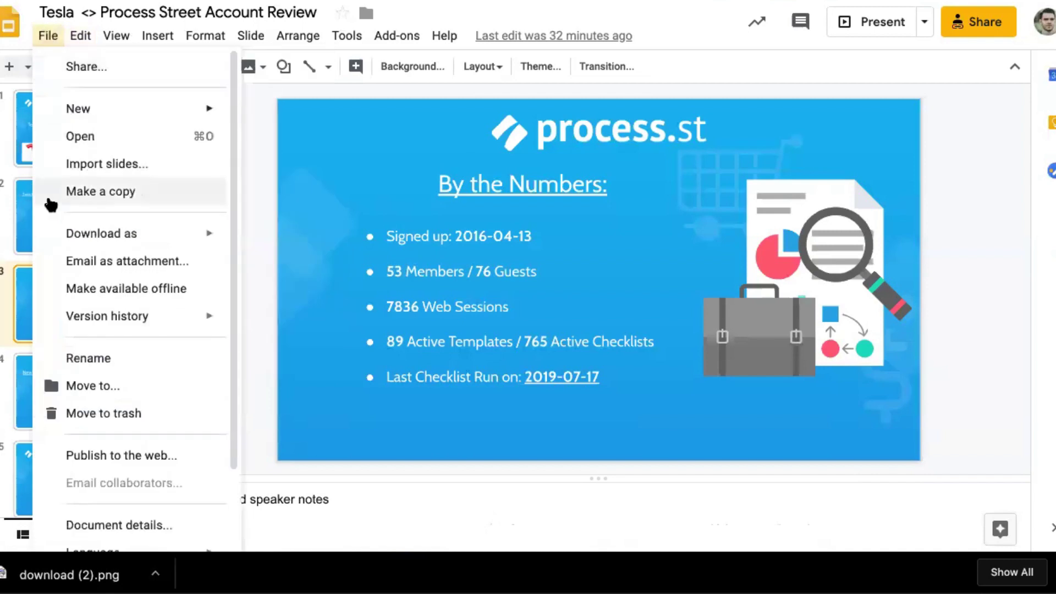
mouse_move(139, 244)
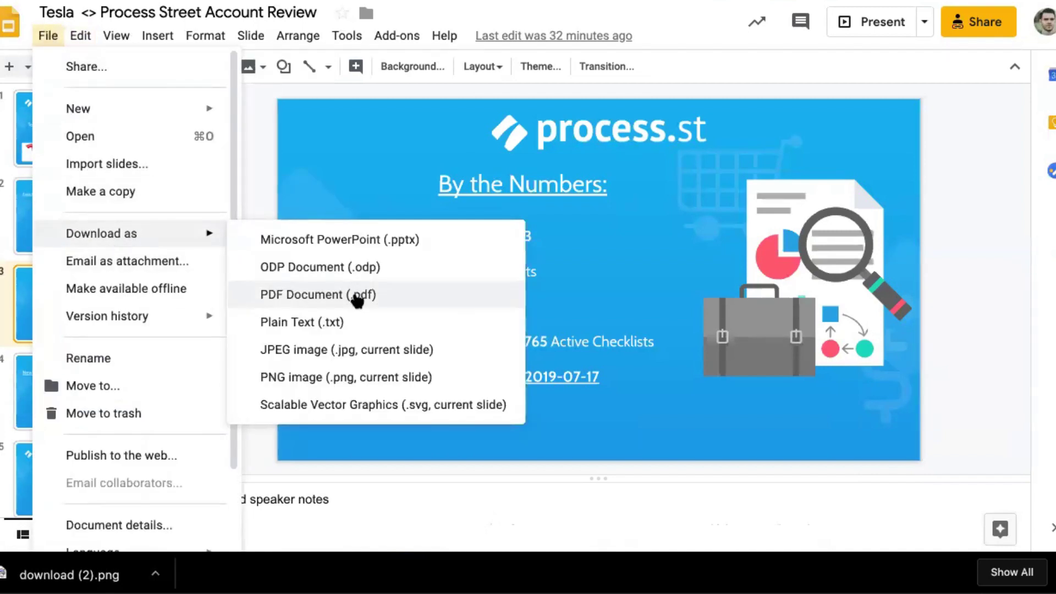
left_click(298, 35)
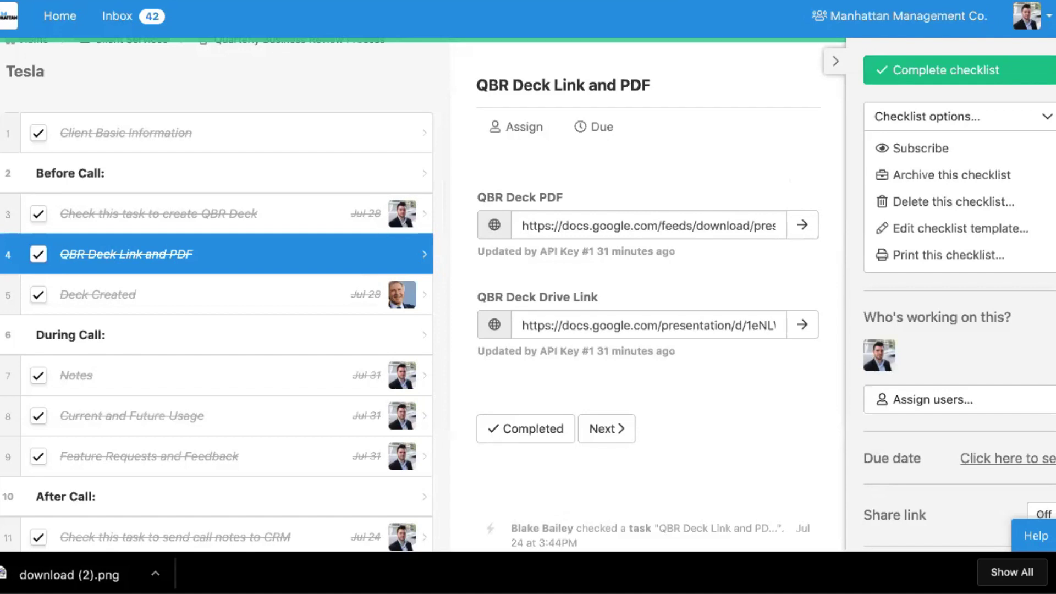
- In Tesla's checklist task for creating the QBR deck, copy the link address of Search Google Images for Company Logo
left_click(197, 220)
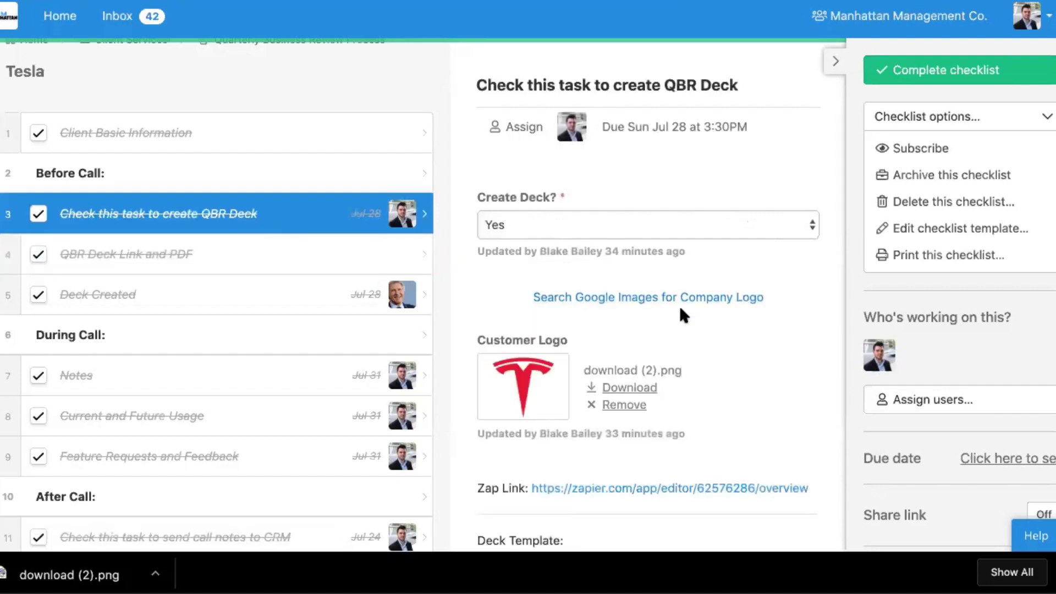
right_click(661, 300)
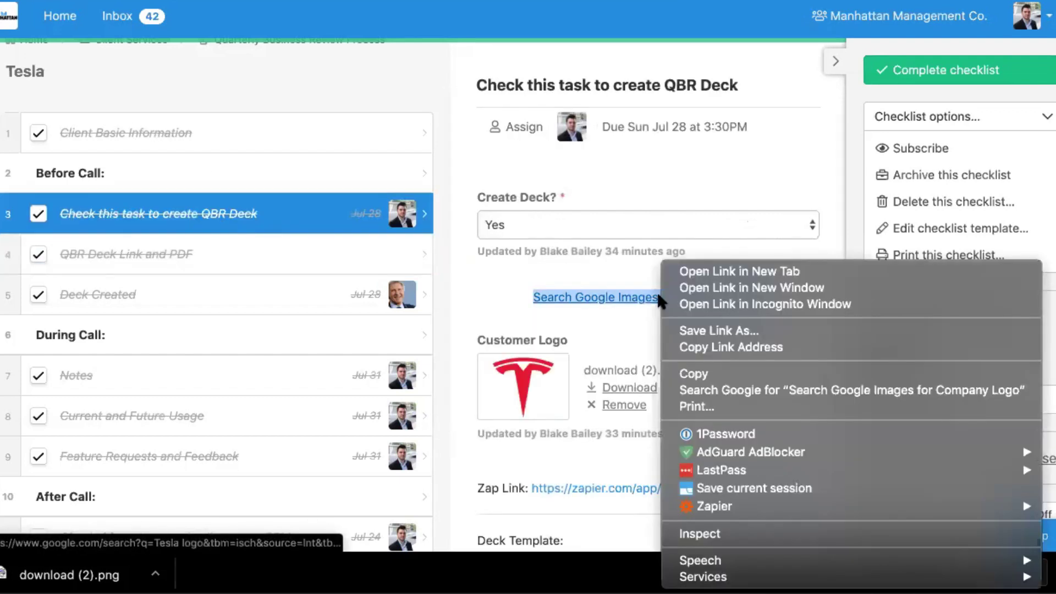
left_click(757, 347)
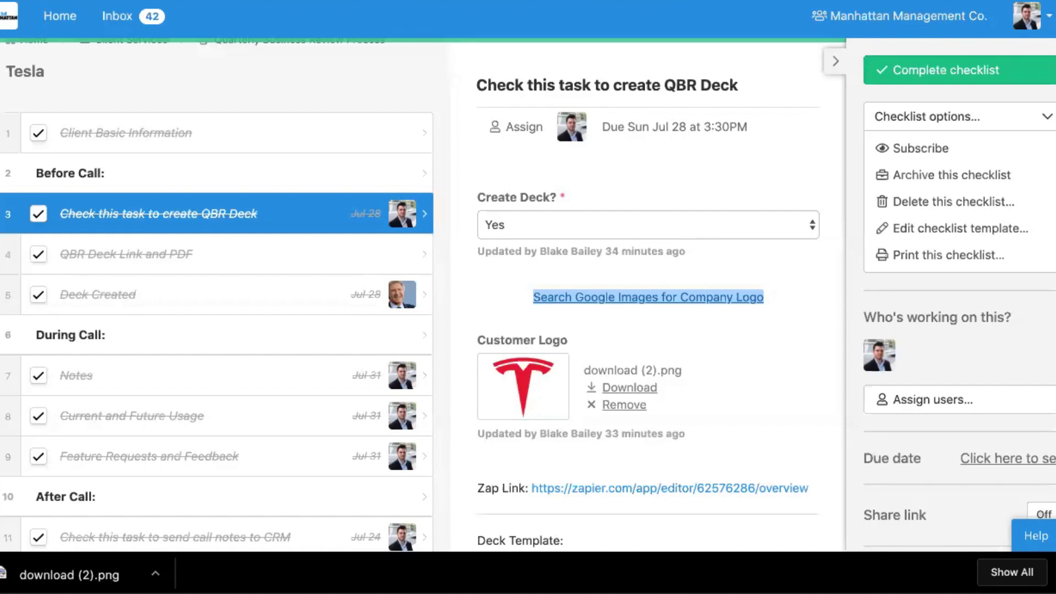
left_click(689, 176)
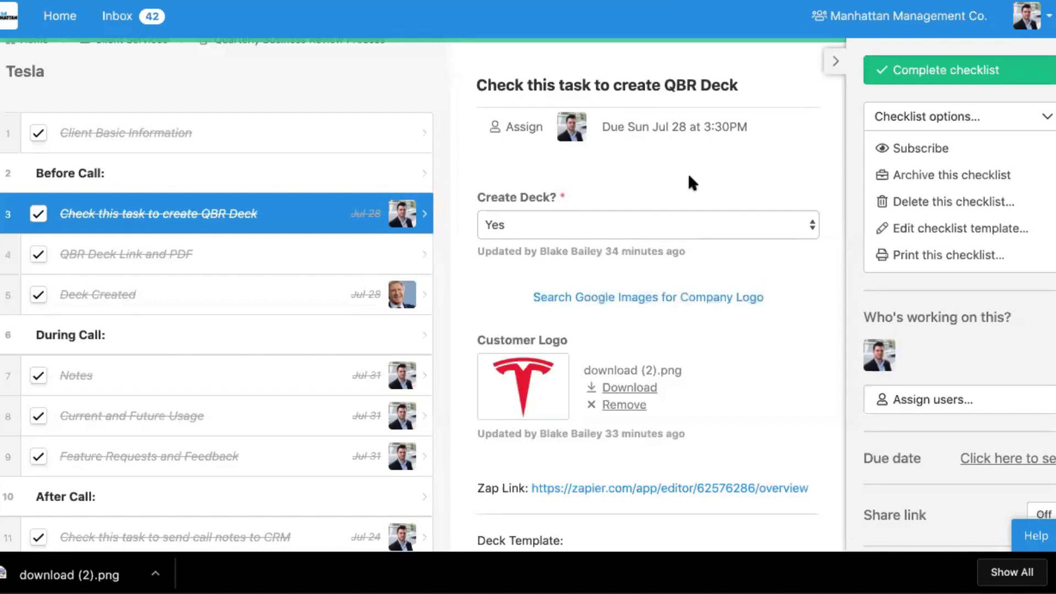
- Search Google Images for "puppy" from the Alfred launcher
key("alt+space")
type("i")
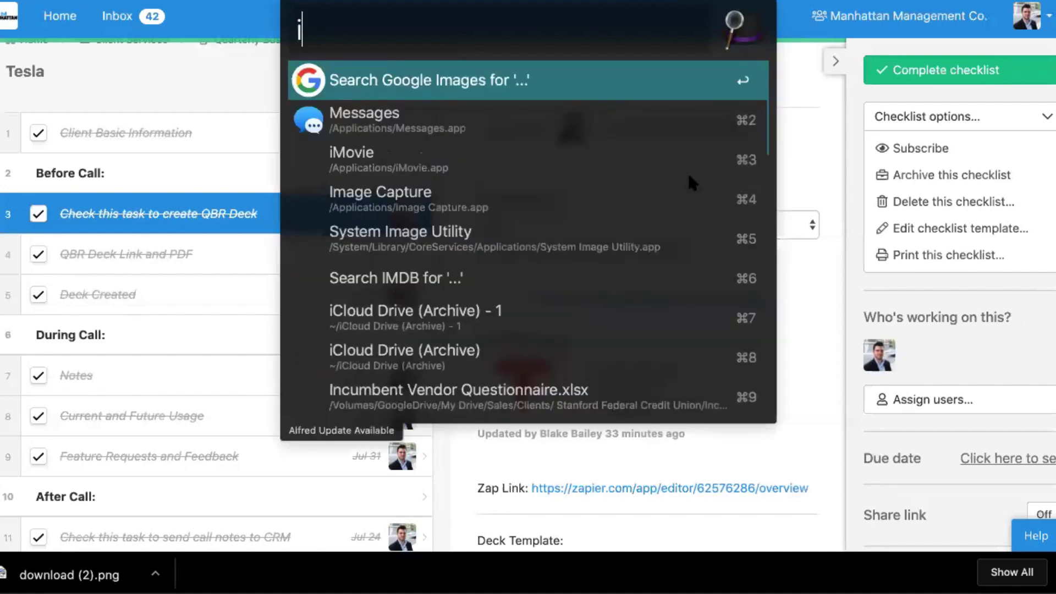
type("mages")
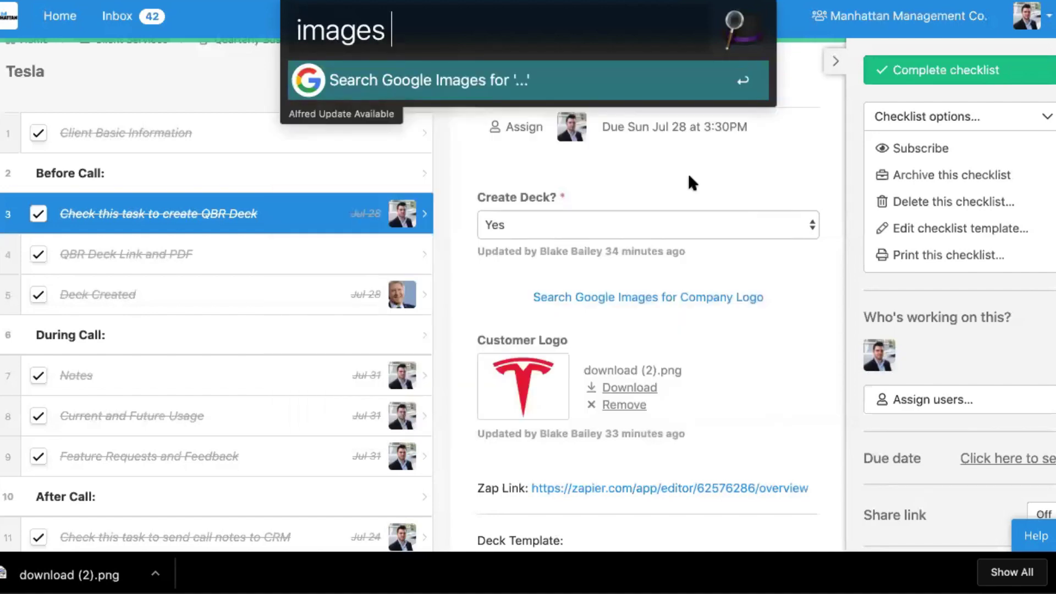
type(" puppy")
key("Return")
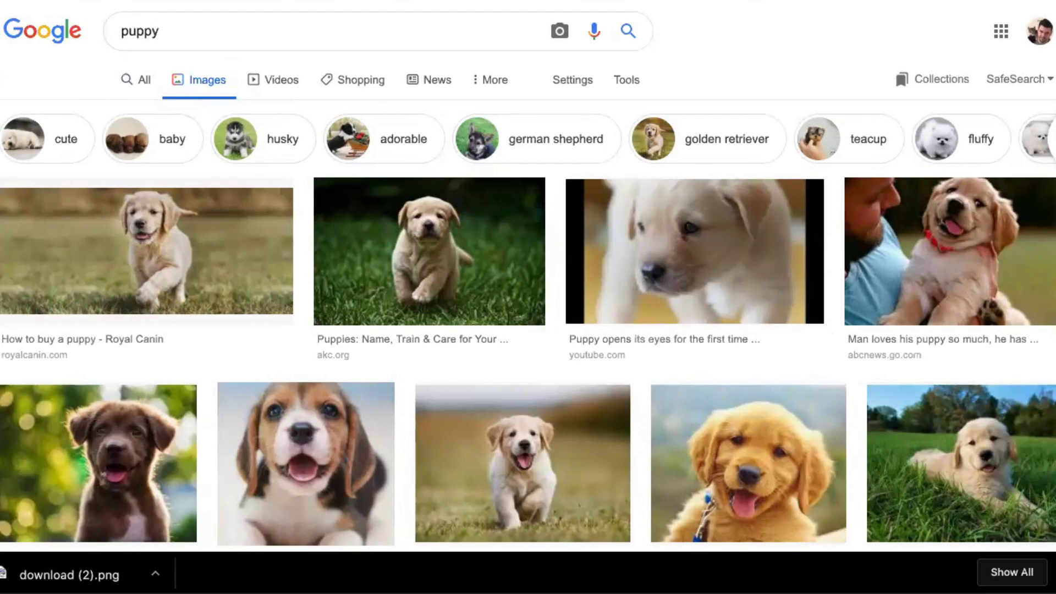
- Switch back to Tesla's Process Street checklist and open the Deck Created task
key("ctrl+Tab")
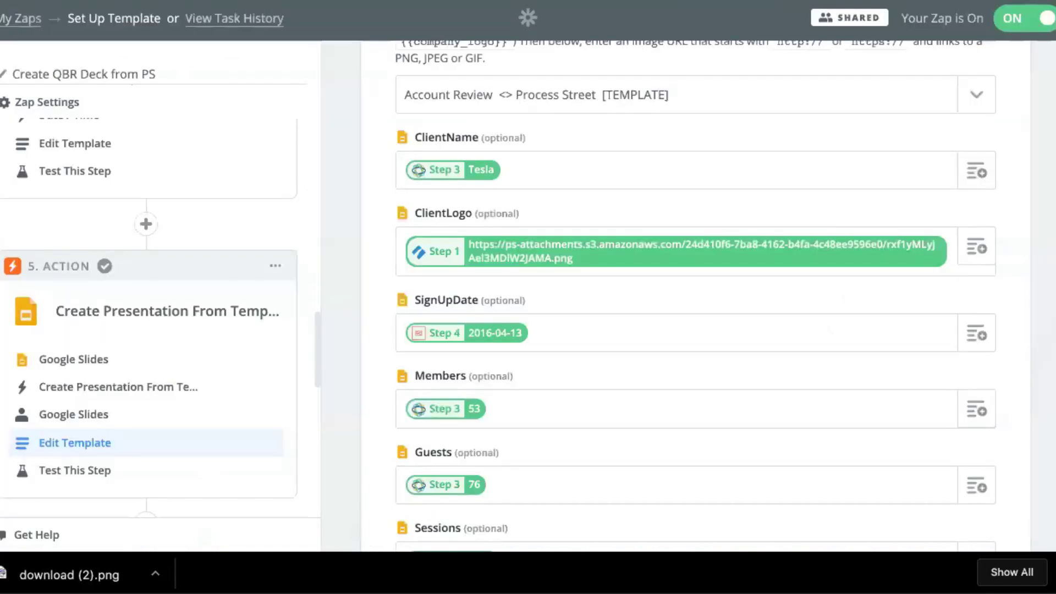
key("ctrl+Tab")
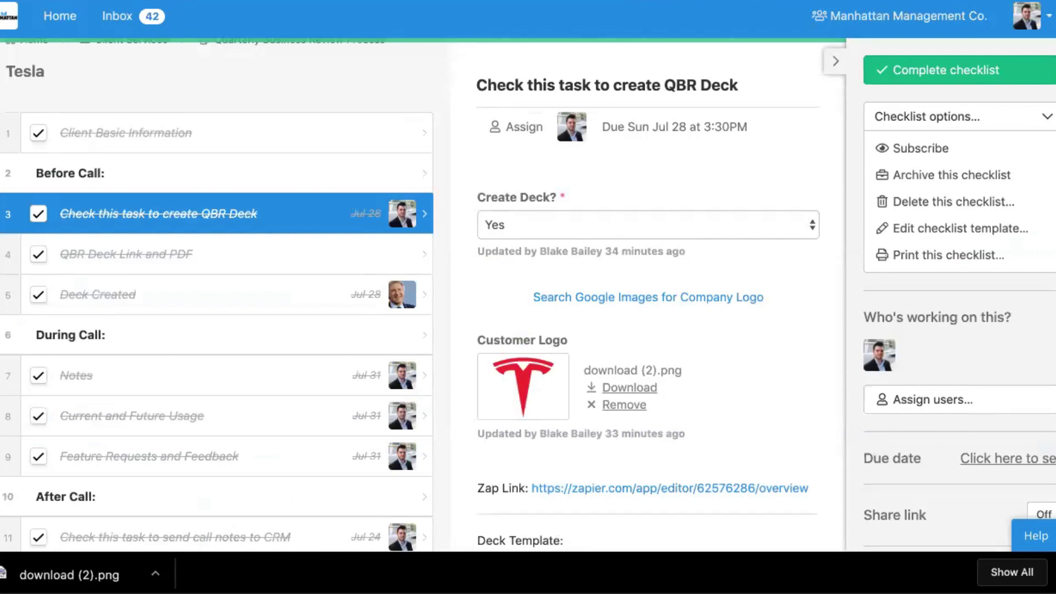
left_click(243, 299)
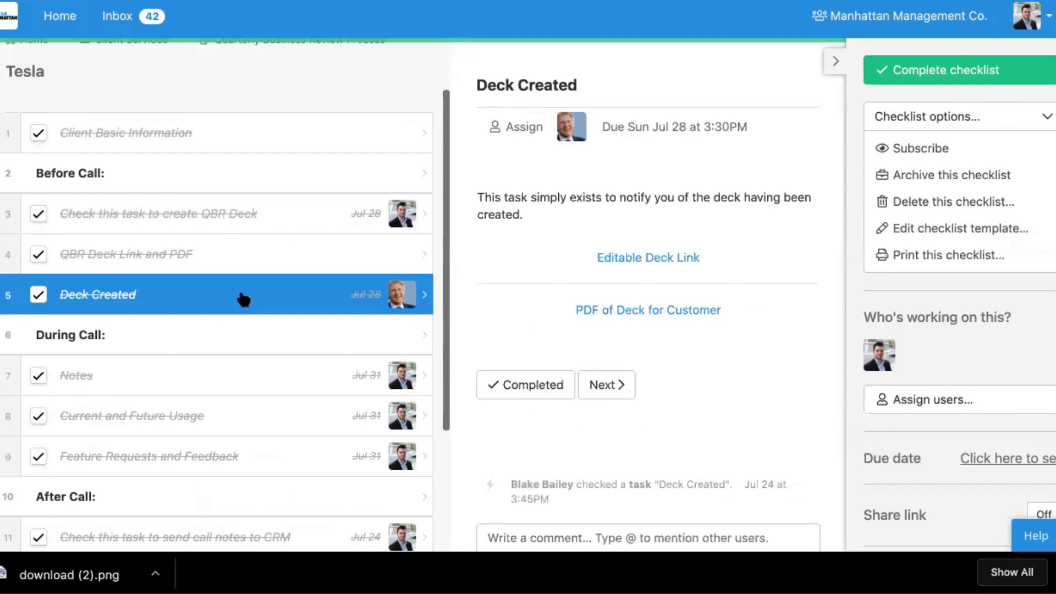
- Open the checklist's template for editing and review its conditional logic rules and the Deck Created task's dynamic due date
left_click(1020, 231)
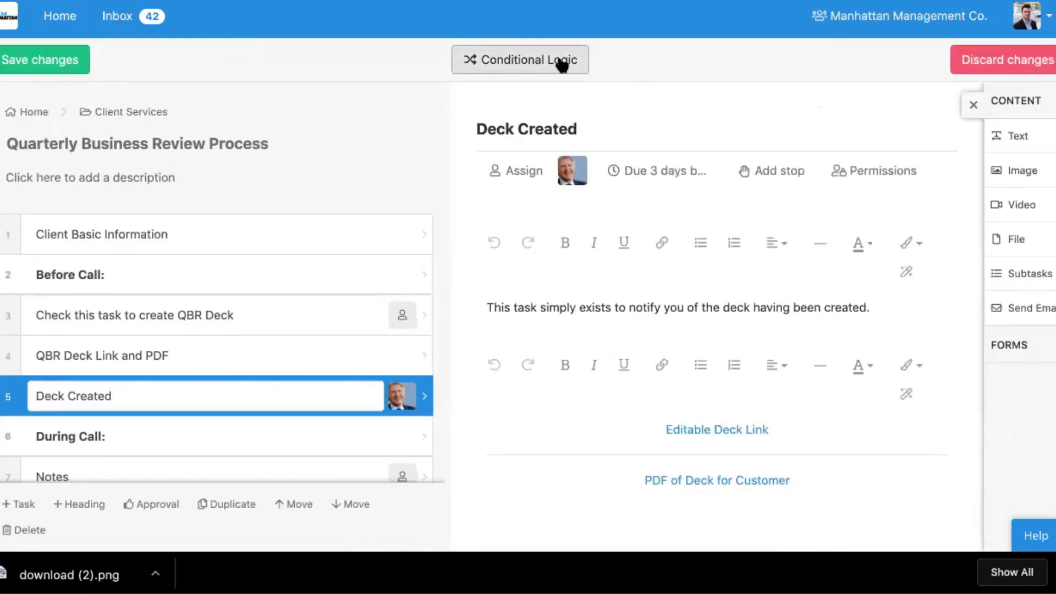
left_click(561, 61)
left_click(465, 101)
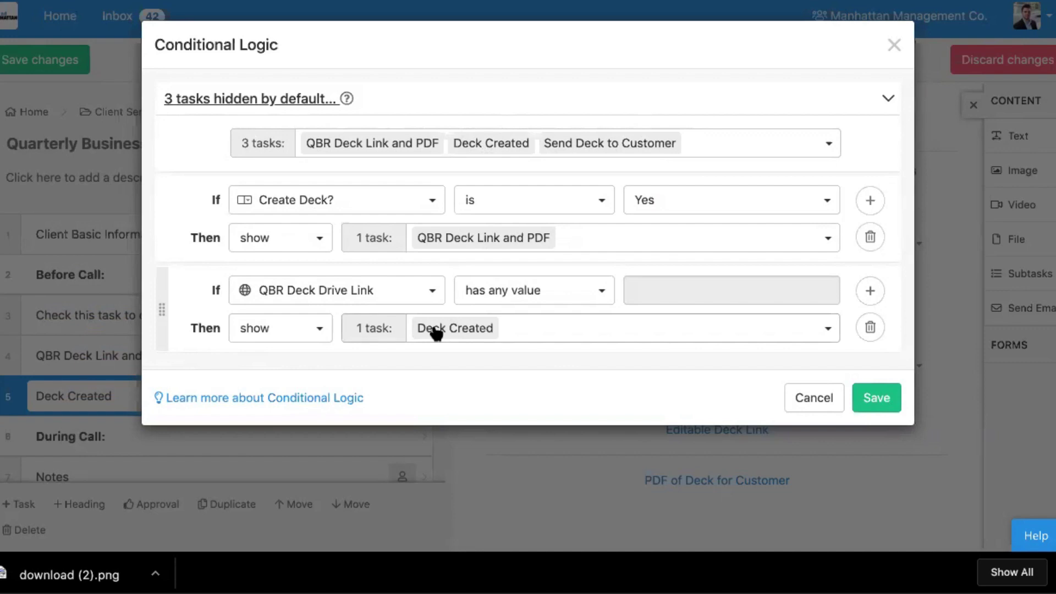
left_click(893, 46)
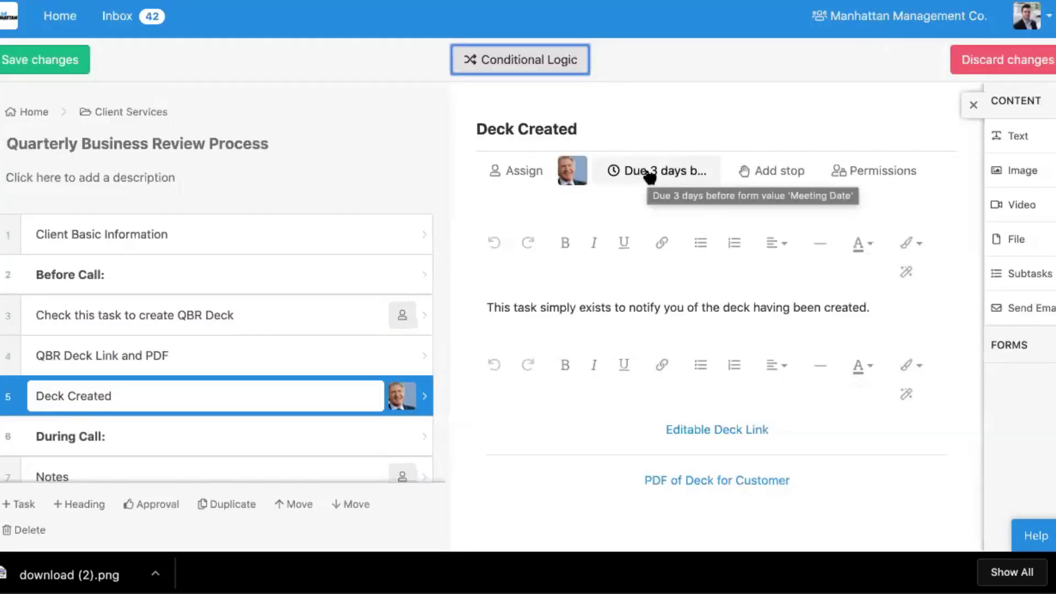
left_click(652, 173)
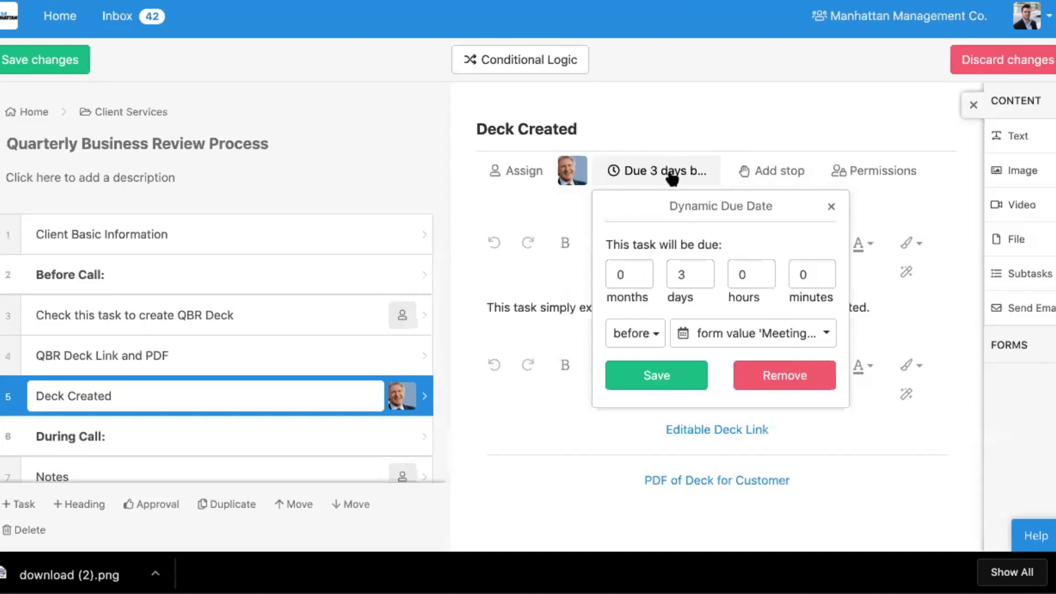
left_click(673, 126)
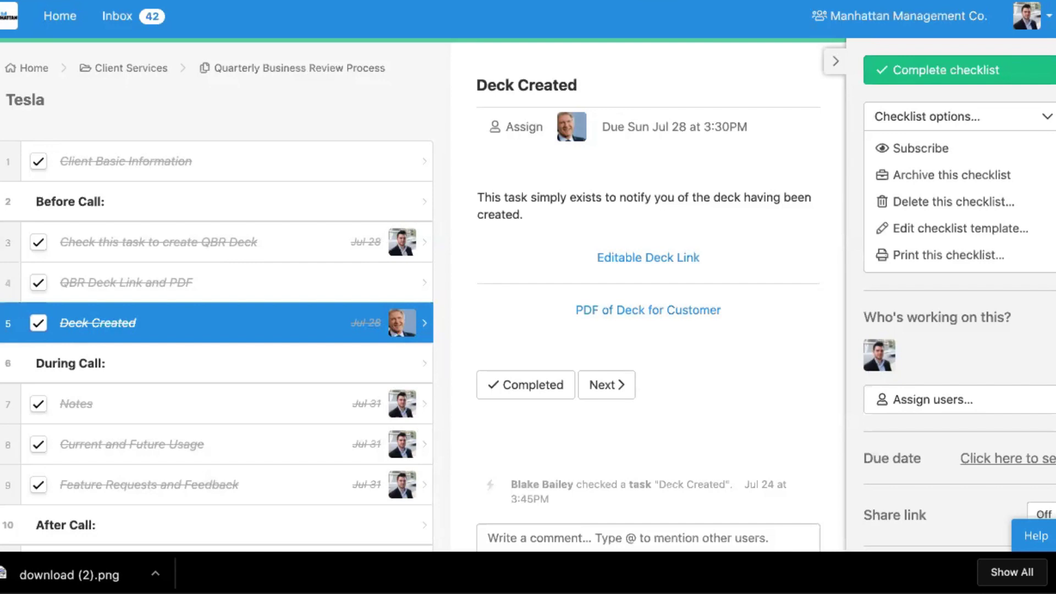
- Check the QBR Deck Link and PDF task, and open the run link sharing options of the Quarterly Business Review Process template
left_click(192, 283)
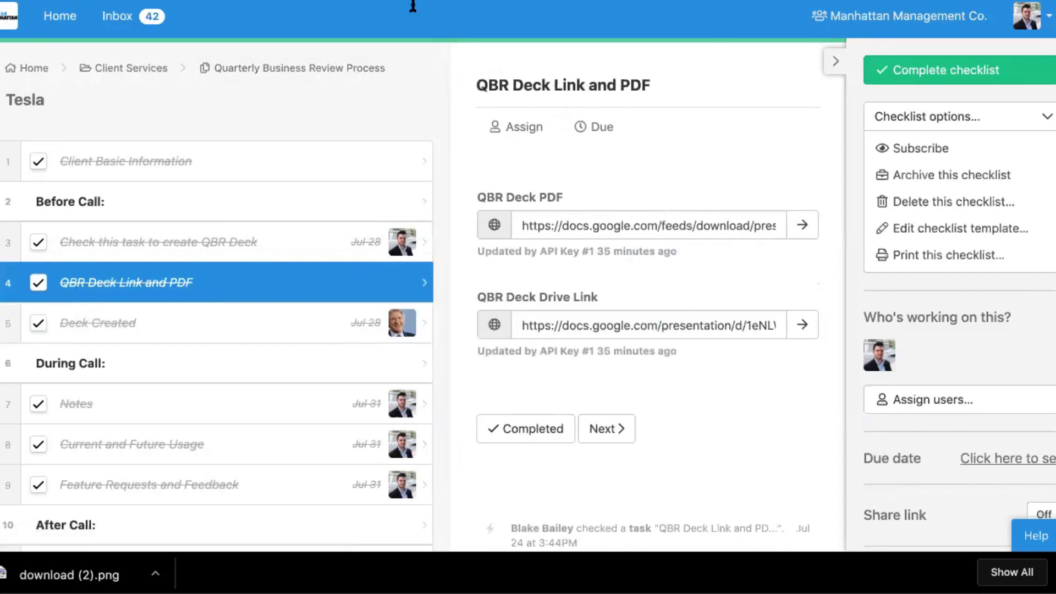
left_click(312, 61)
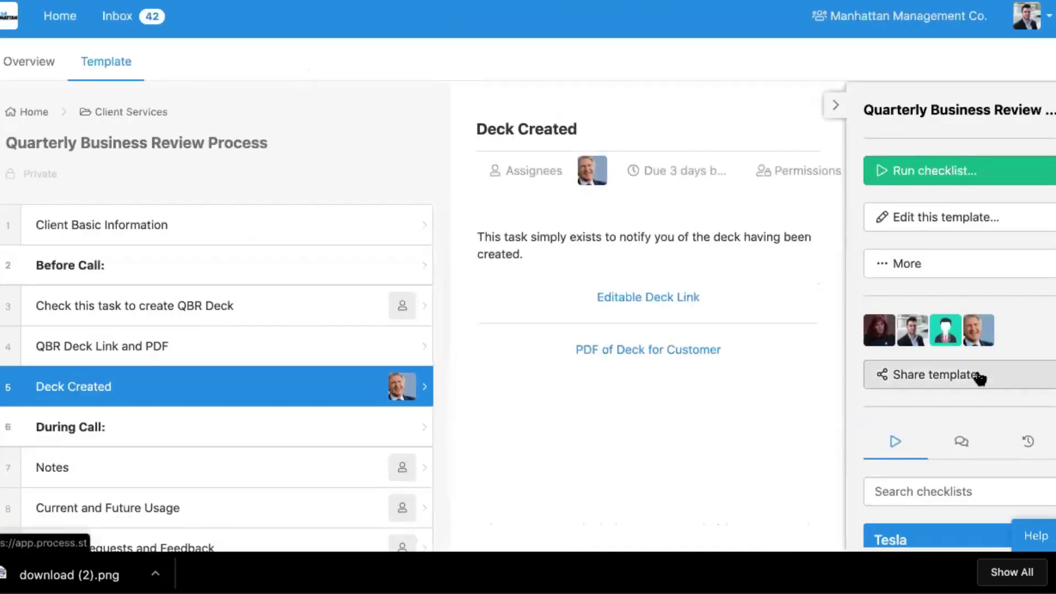
left_click(924, 377)
left_click(770, 118)
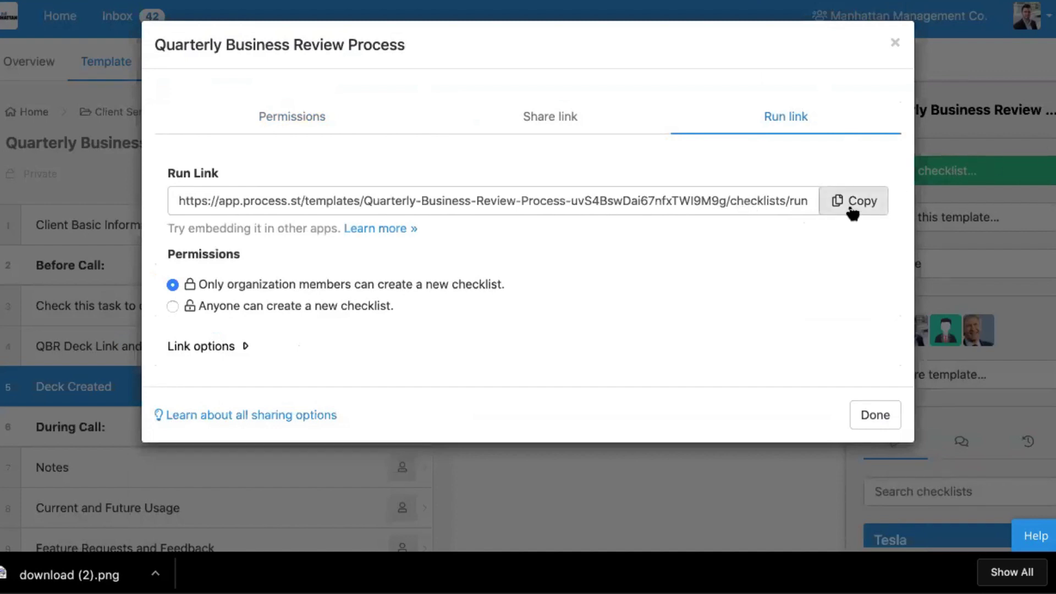
- Expand the run link's options and add the variables form.Client_Name and checklist_name to the link
left_click(235, 352)
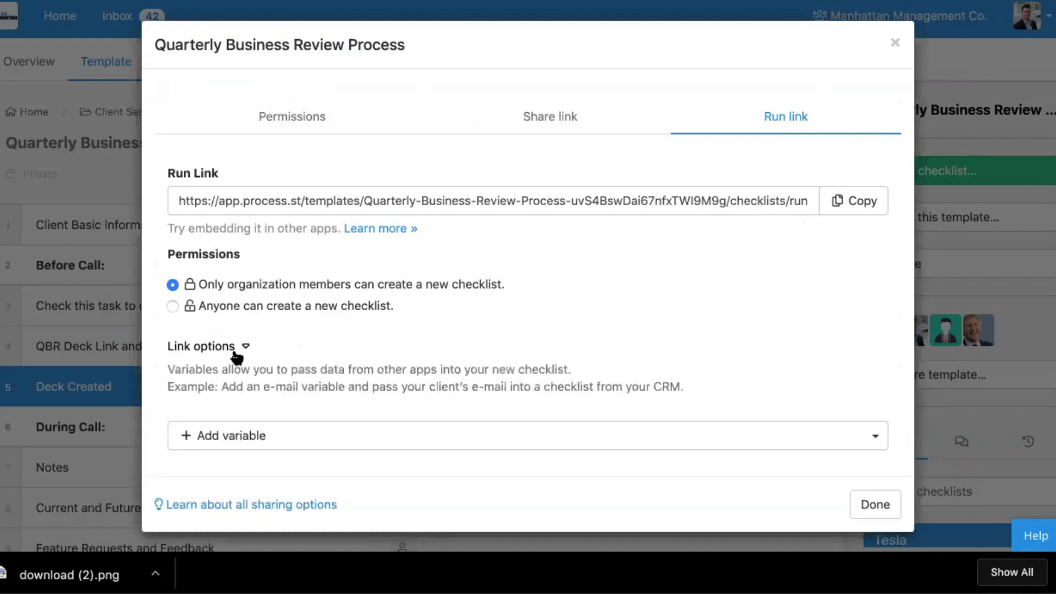
left_click(314, 440)
scroll(454, 362, "down", 3)
scroll(487, 353, "down", 3)
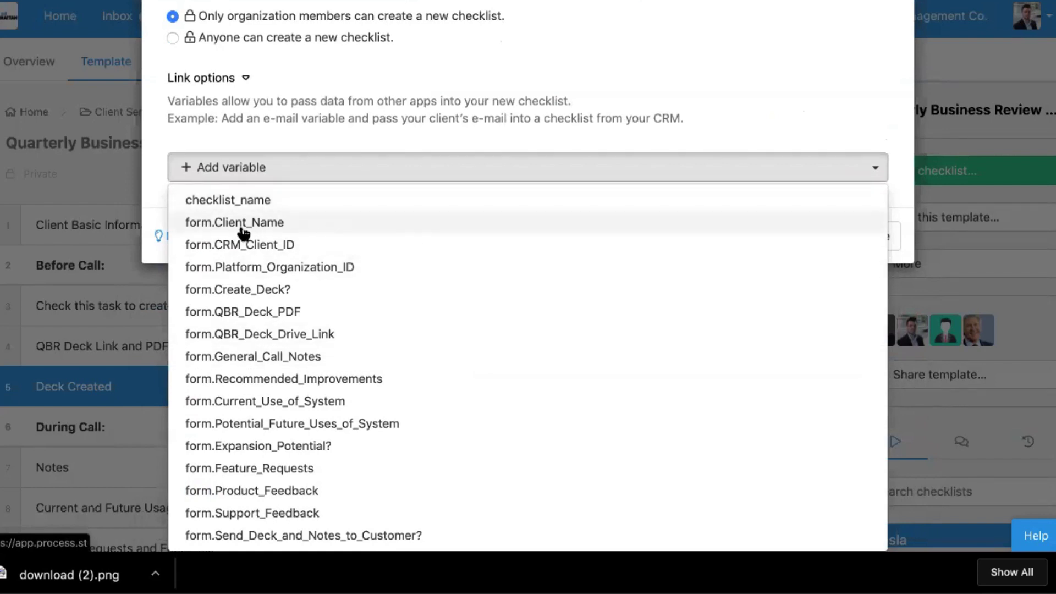
left_click(280, 223)
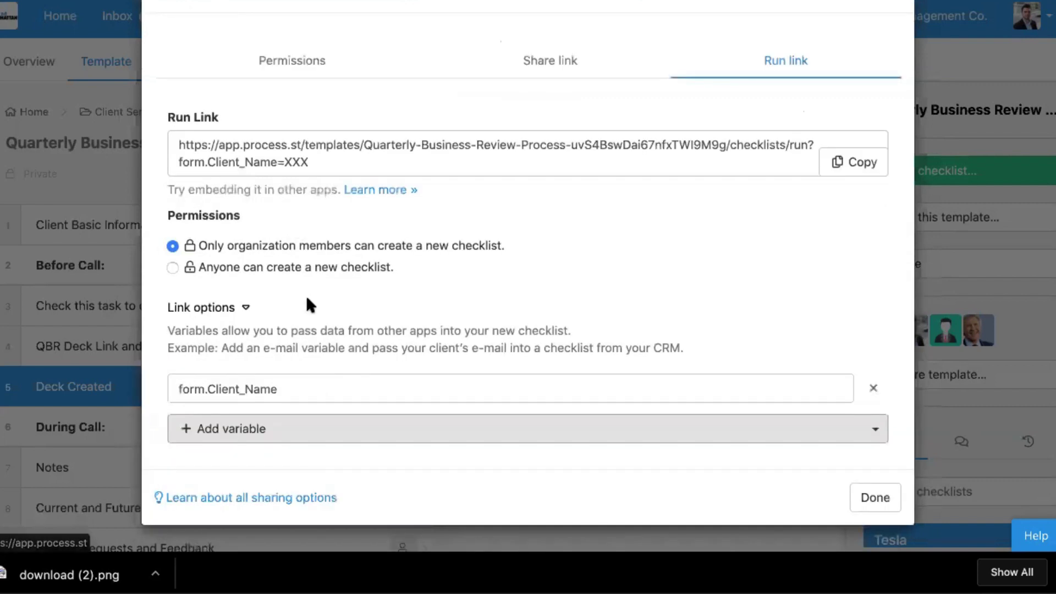
left_click(238, 427)
left_click(337, 233)
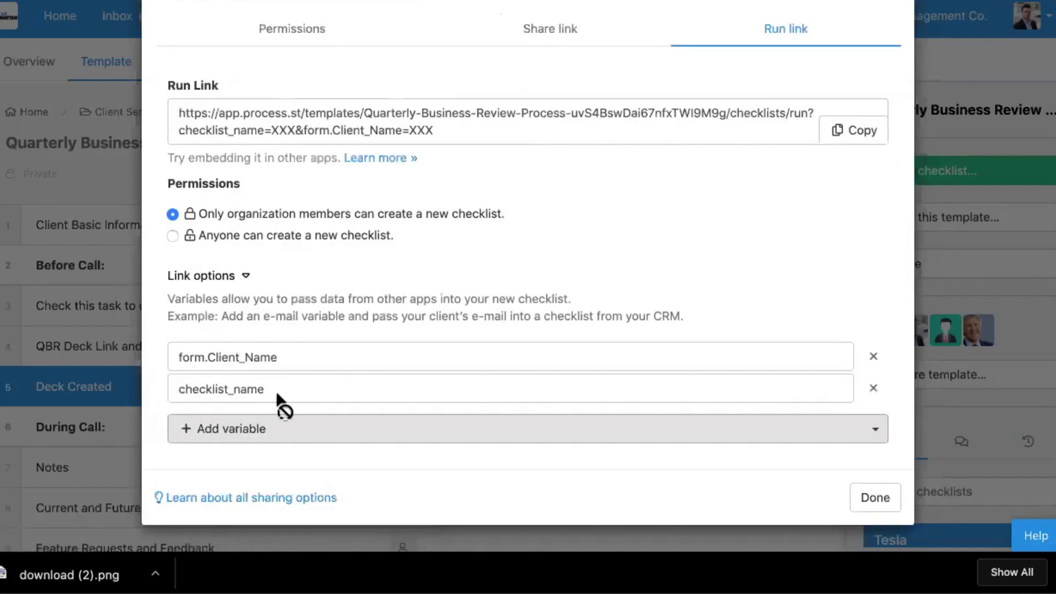
- Add the form.CRM_Client_ID and form.Platform_Organization_ID variables, check the resulting run link and close the sharing options
left_click(243, 429)
left_click(314, 263)
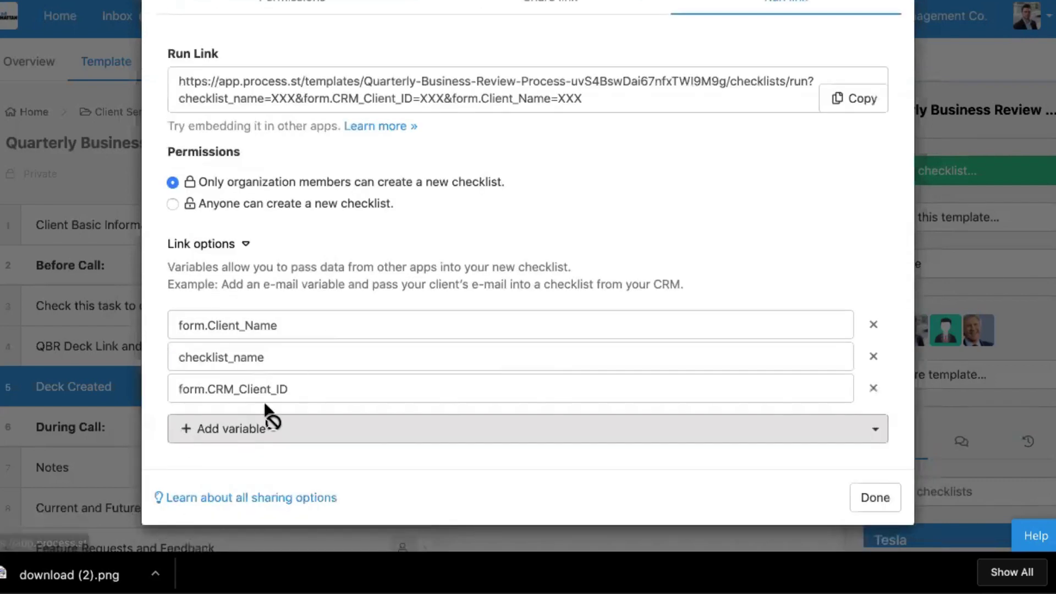
left_click(302, 429)
left_click(321, 298)
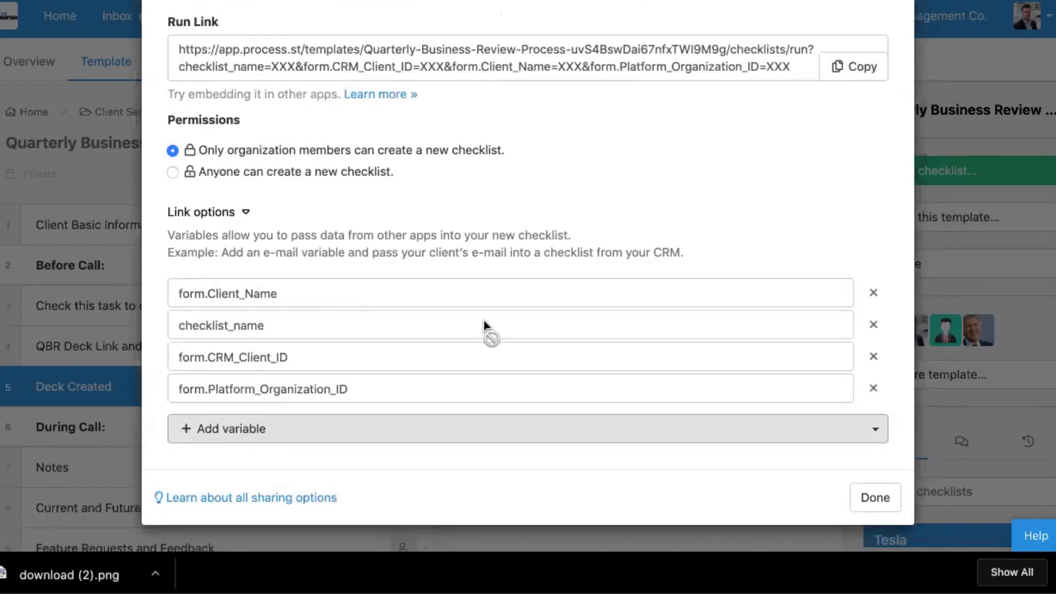
scroll(484, 317, "up", 3)
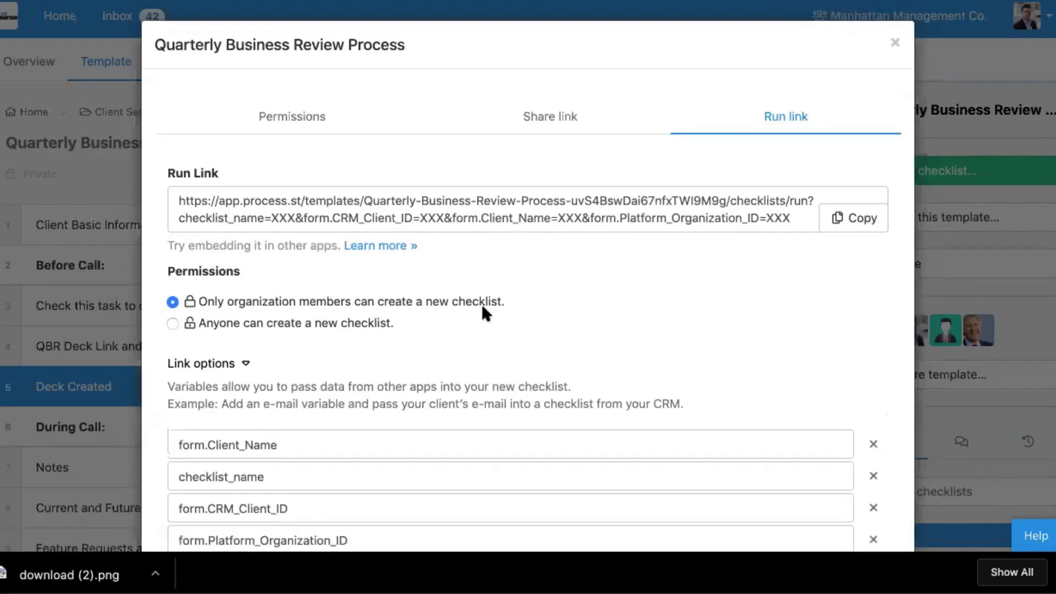
double_click(275, 218)
left_click(895, 43)
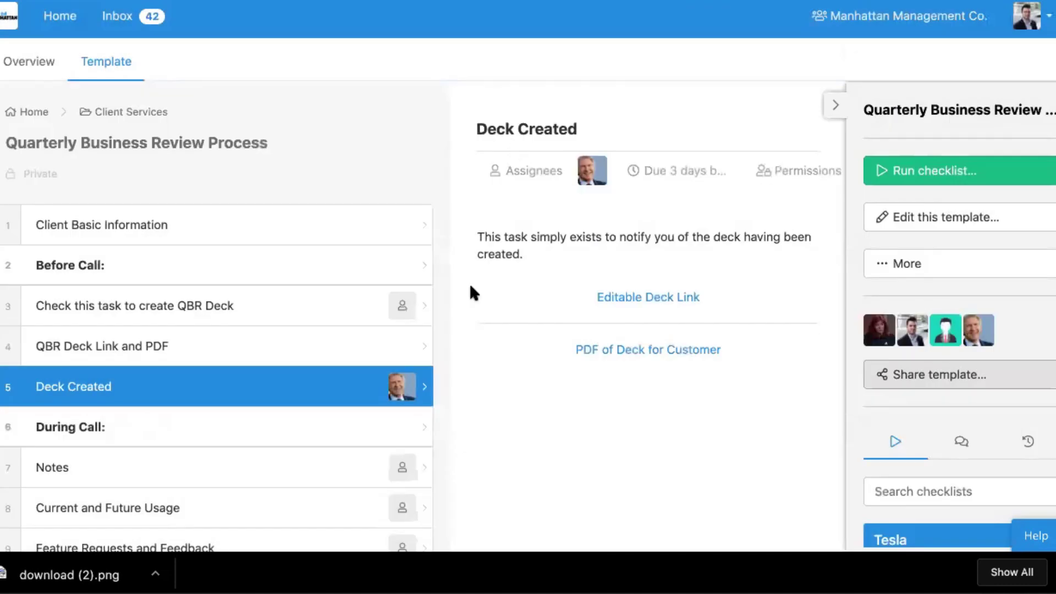
- Look at the Zap linked in the template's QBR Deck creation task, then return to the template
left_click(146, 352)
left_click(278, 303)
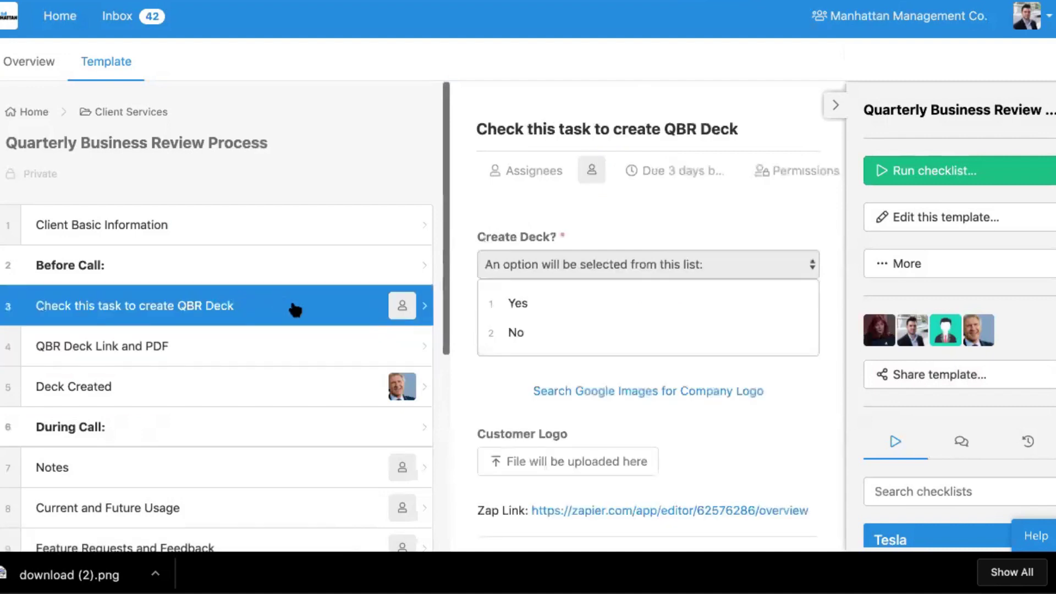
scroll(583, 325, "down", 3)
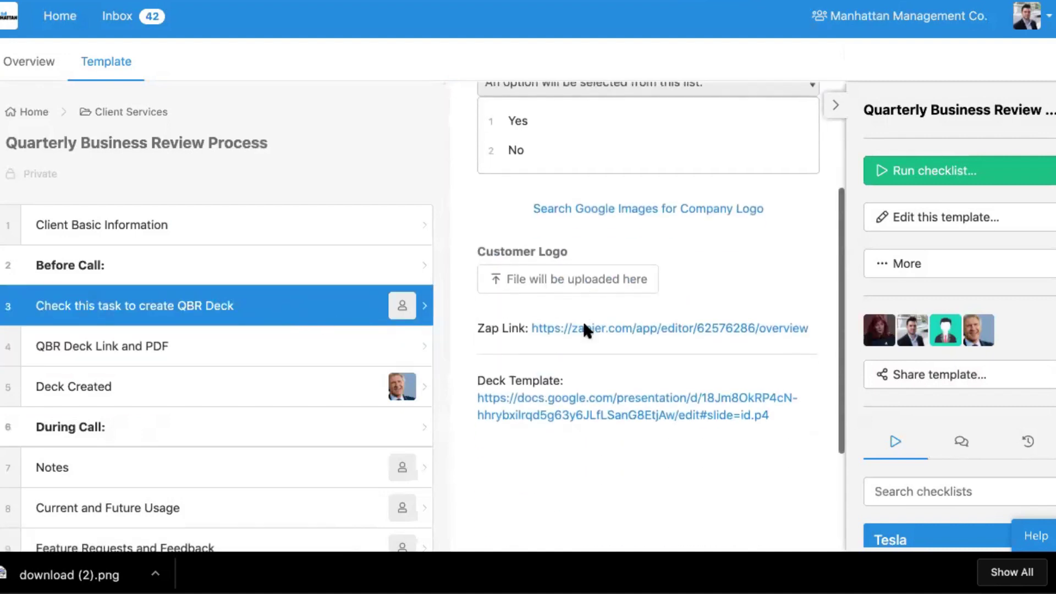
left_click(621, 328)
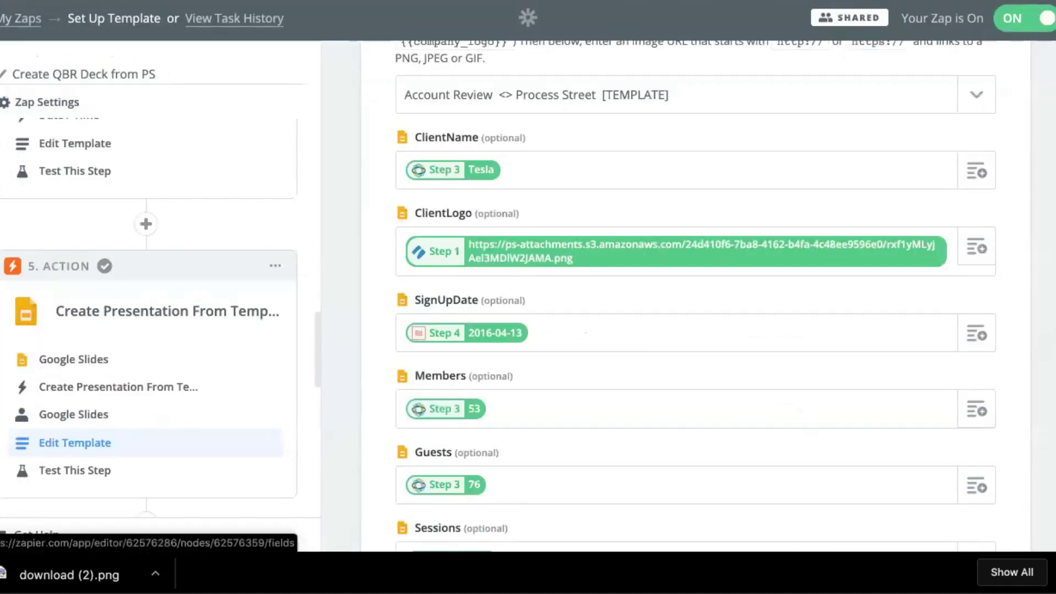
key("ctrl+w")
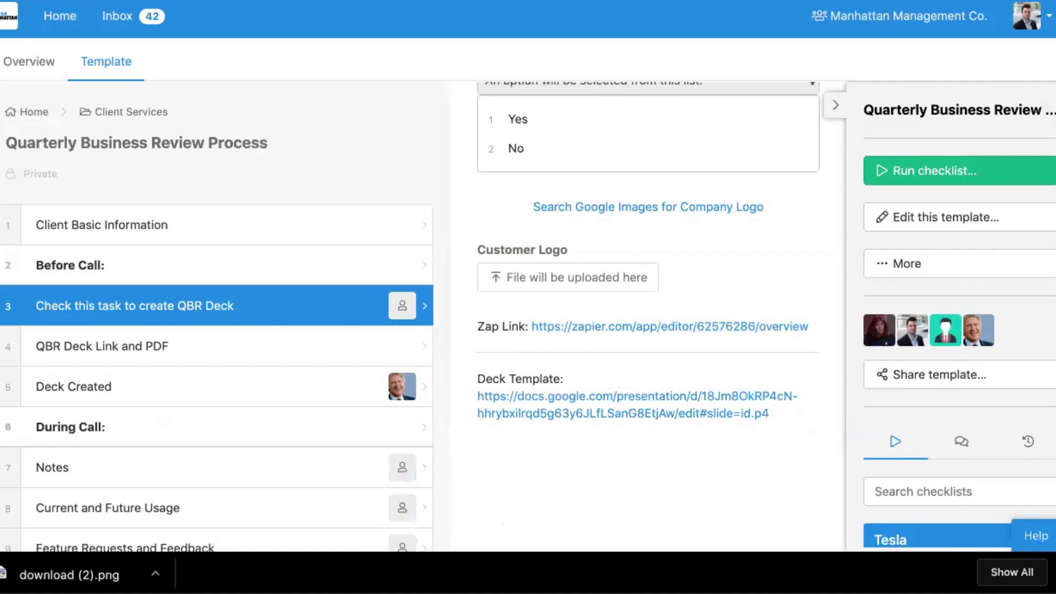
- Switch to the Rainy Day slide, copy its Zapier editor link and paste it into a new browser tab's address field
key("ctrl+Tab")
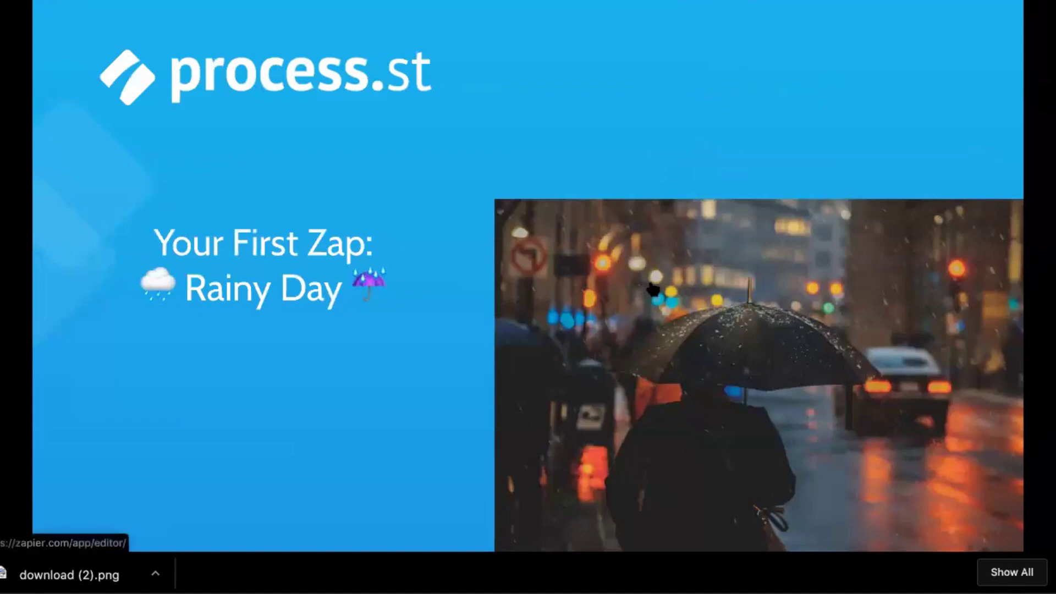
right_click(651, 285)
left_click(682, 365)
key("super+t")
key("super+v")
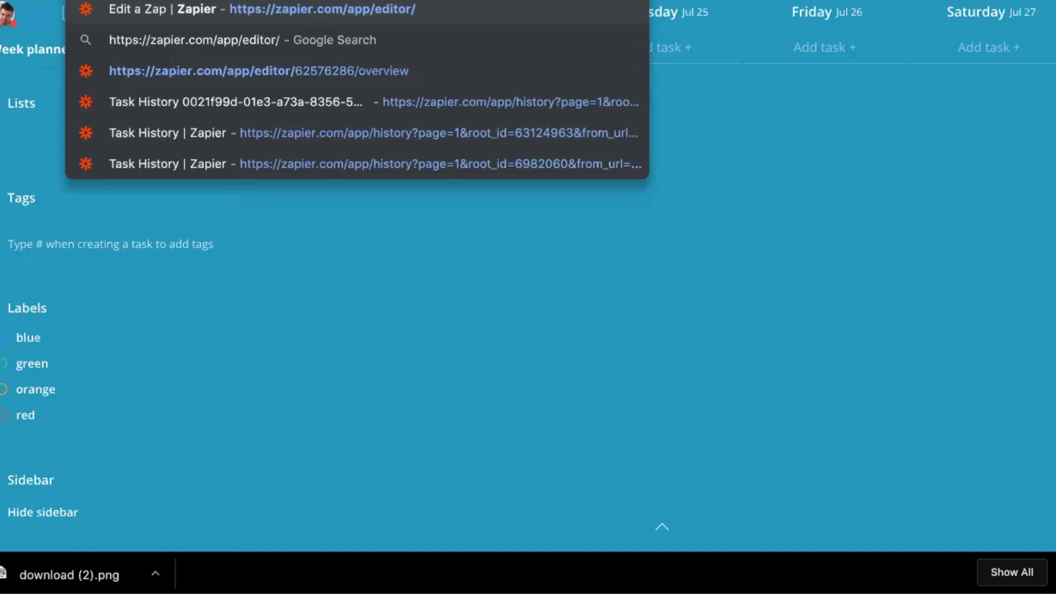
- Look up address suggestions for "create", "docs" and "create do", and highlight the new Google Docs document suggestion
type("create")
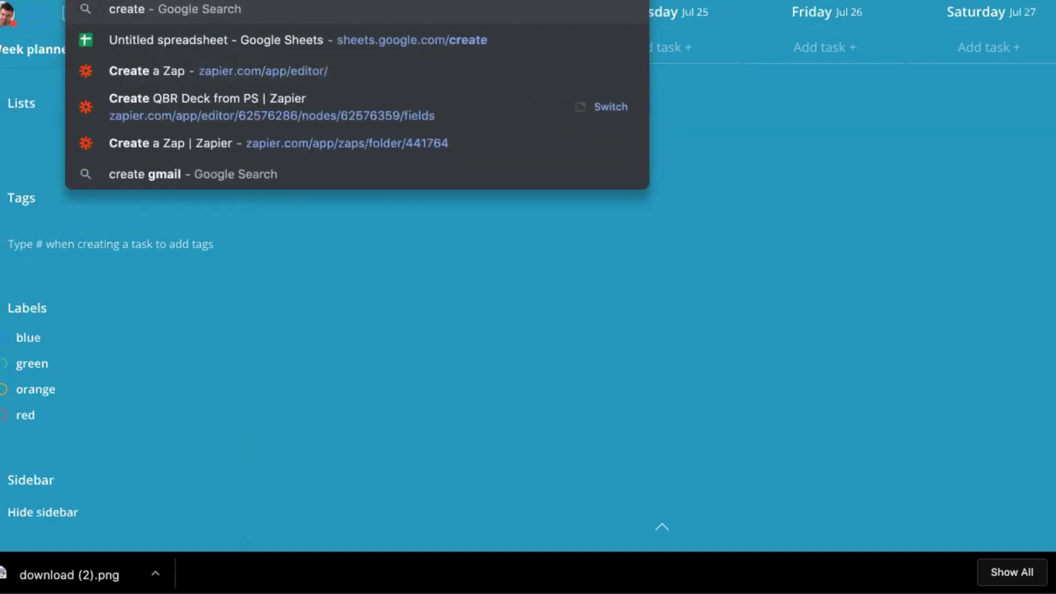
key("Down")
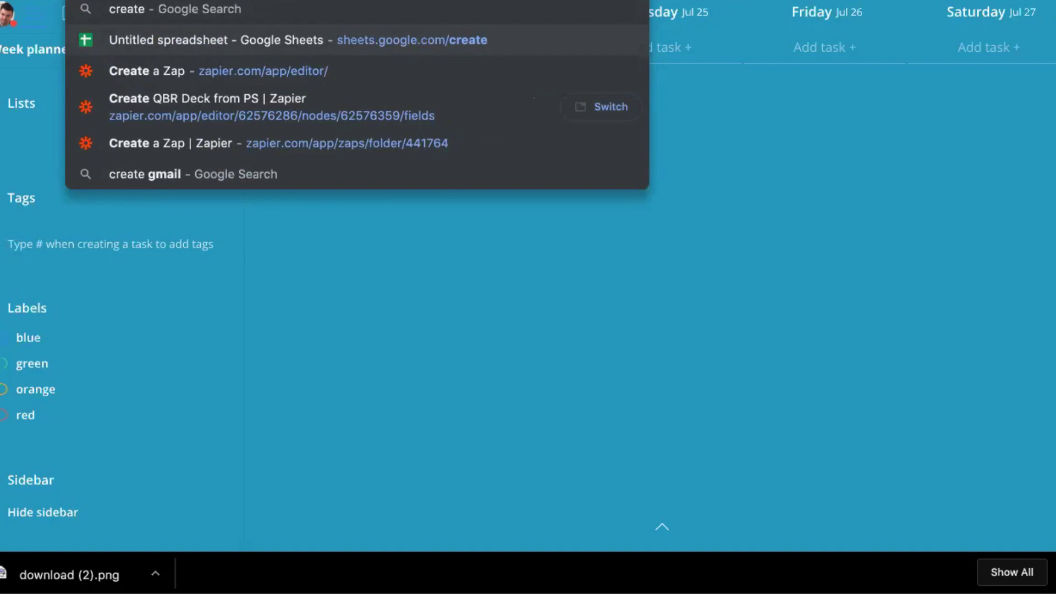
type("docs")
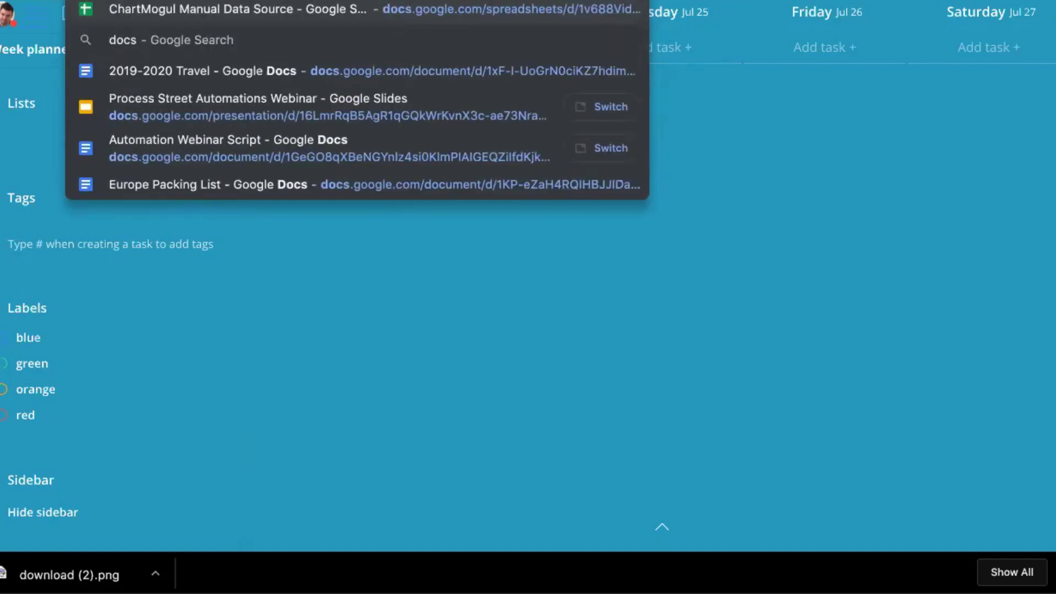
key("super+v")
type("create do")
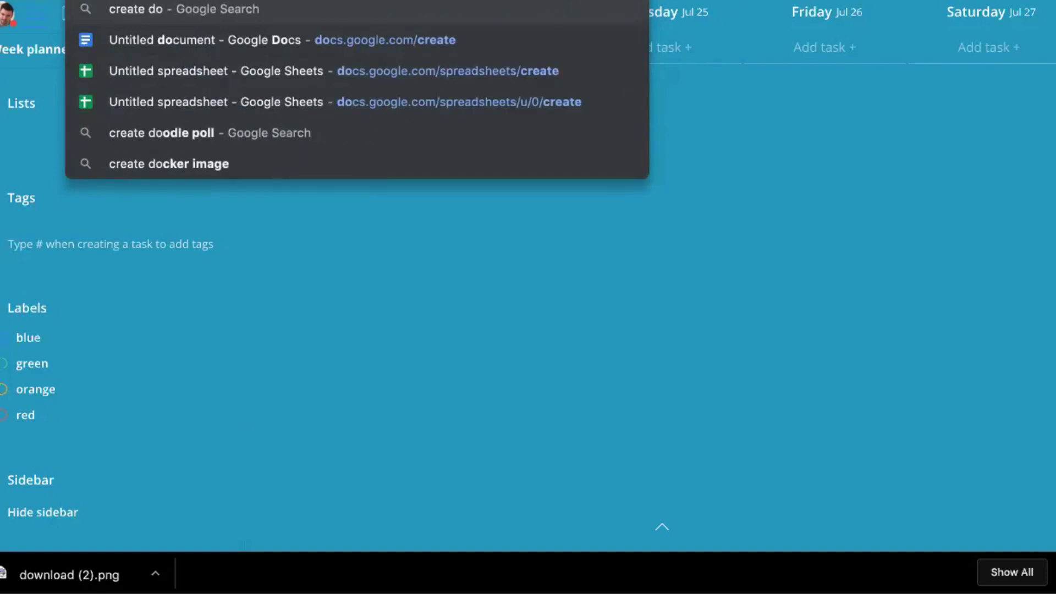
key("Down")
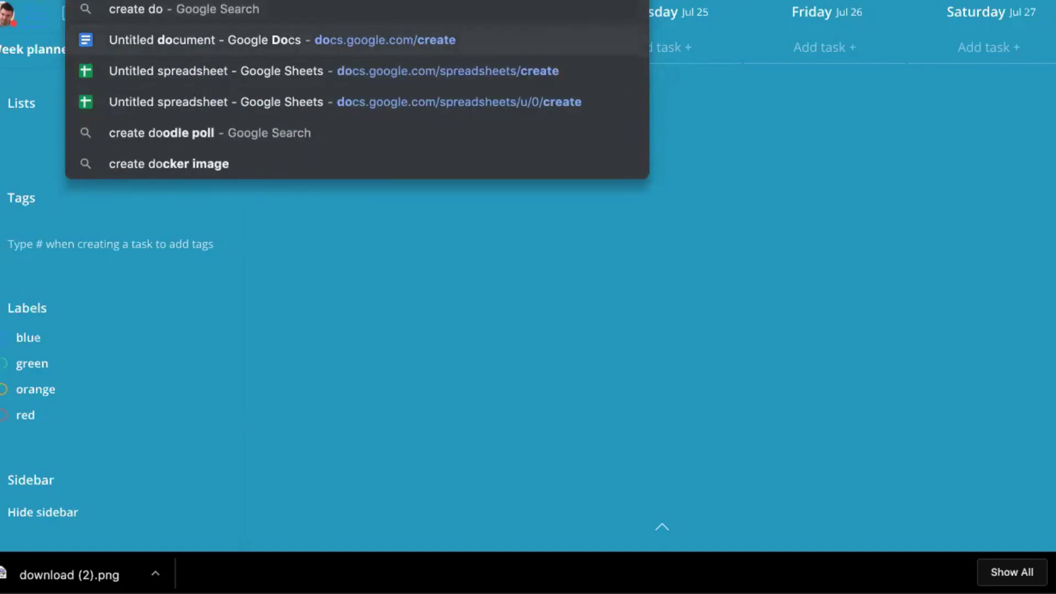
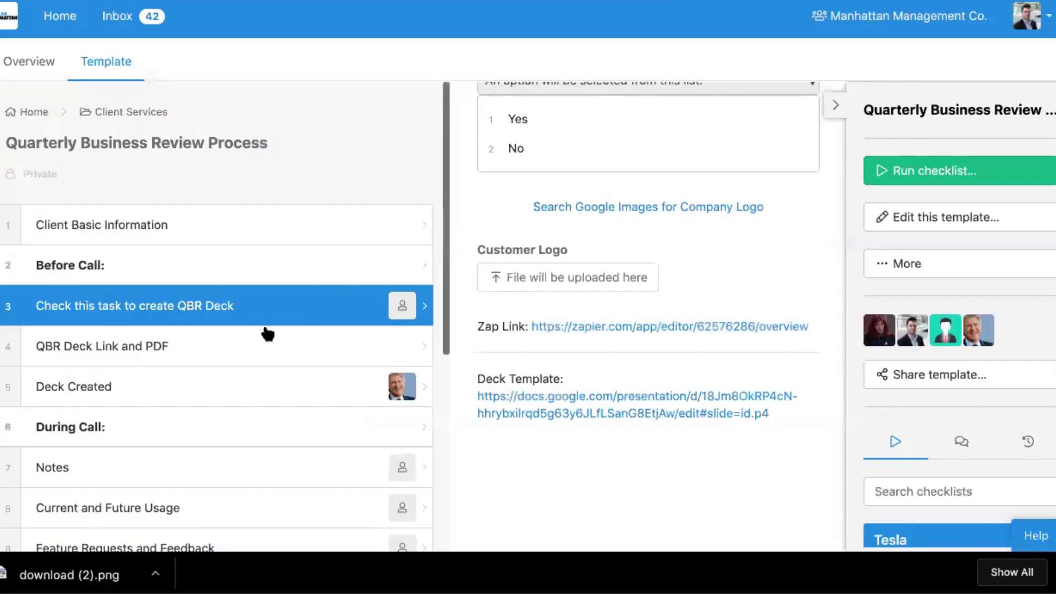
- Check the QBR Deck Link and PDF task in the Process Street template, then in the first Tesla checklist
left_click(237, 307)
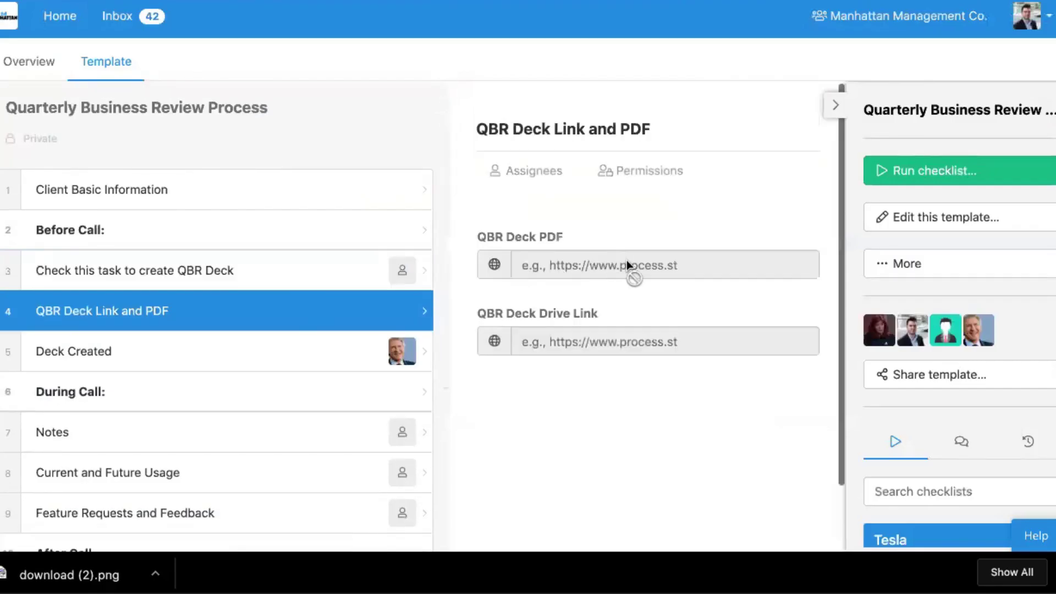
scroll(665, 273, "down", 2)
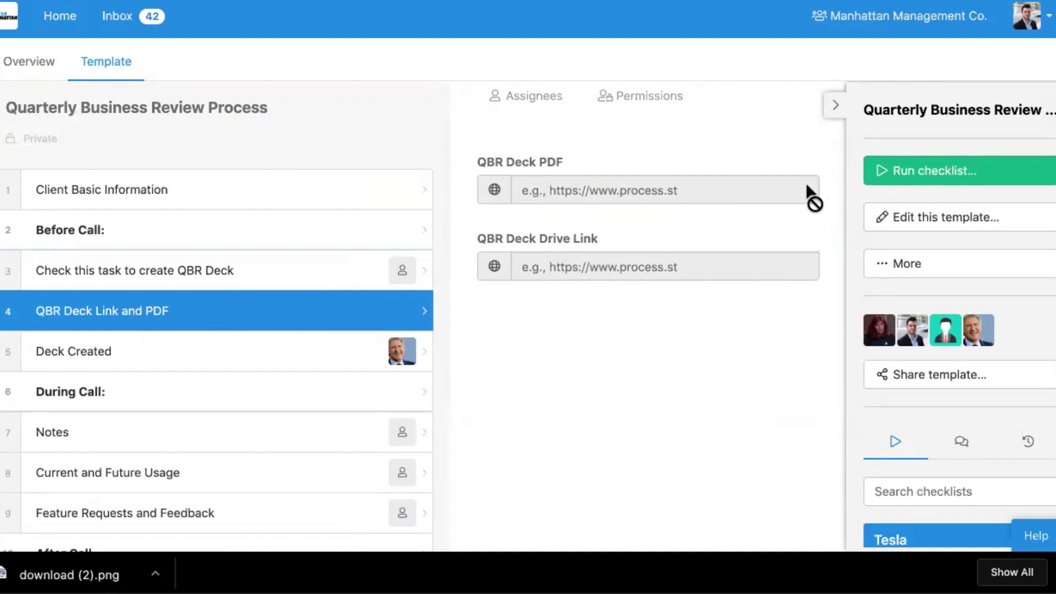
scroll(907, 281, "down", 4)
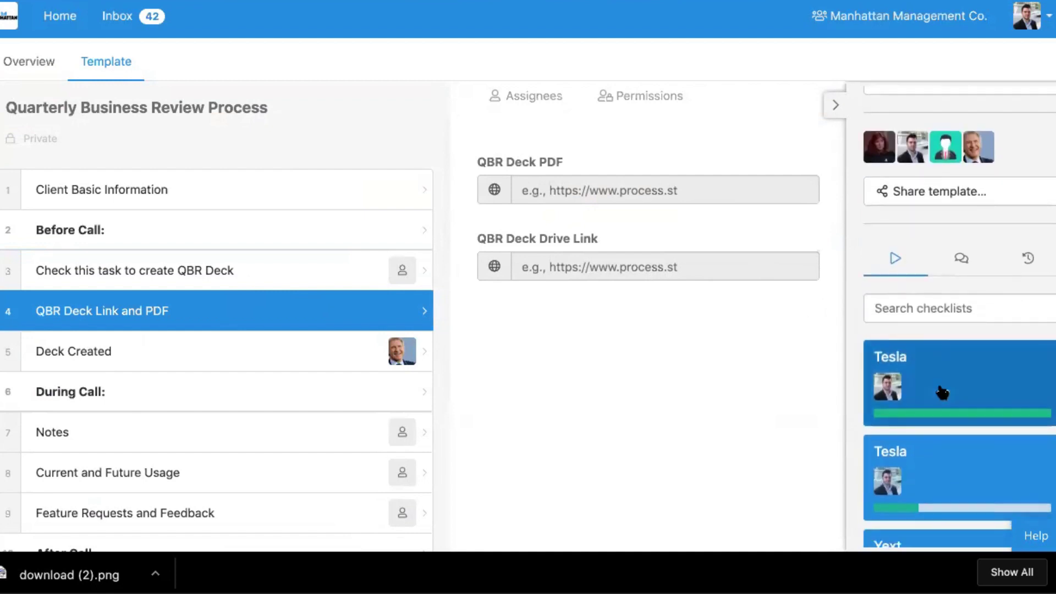
left_click(941, 393)
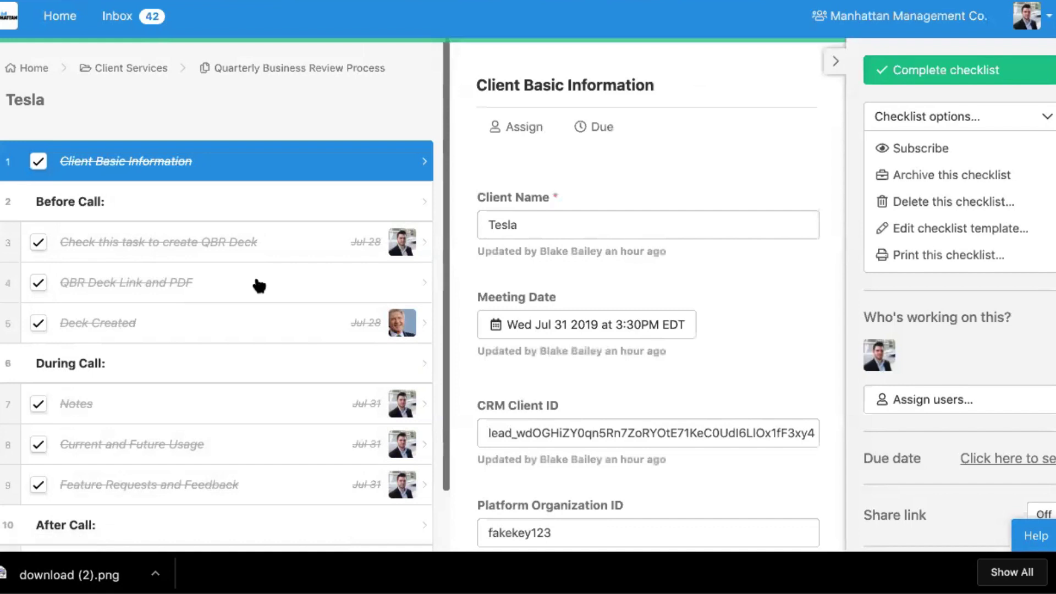
left_click(253, 288)
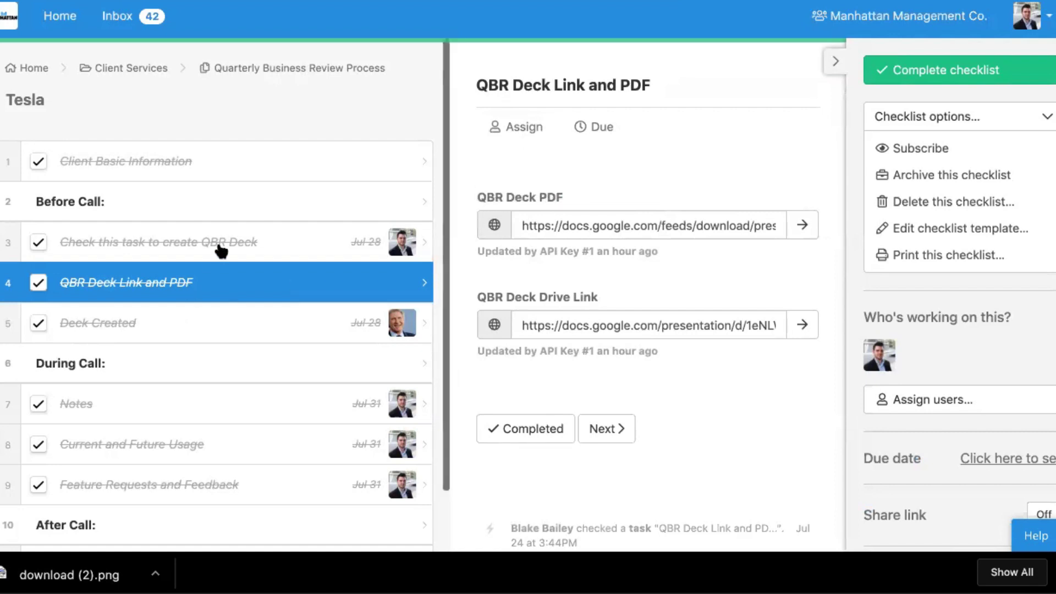
- Remove the uploaded customer logo from Tesla's QBR Deck creation task, then reopen the QBR Deck Link and PDF task
left_click(236, 242)
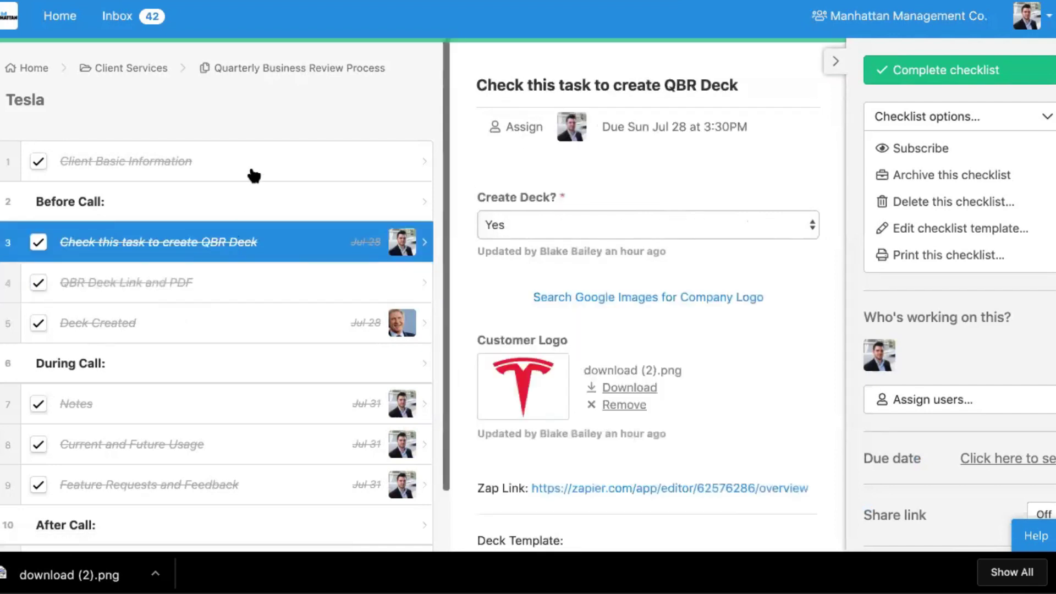
left_click(625, 405)
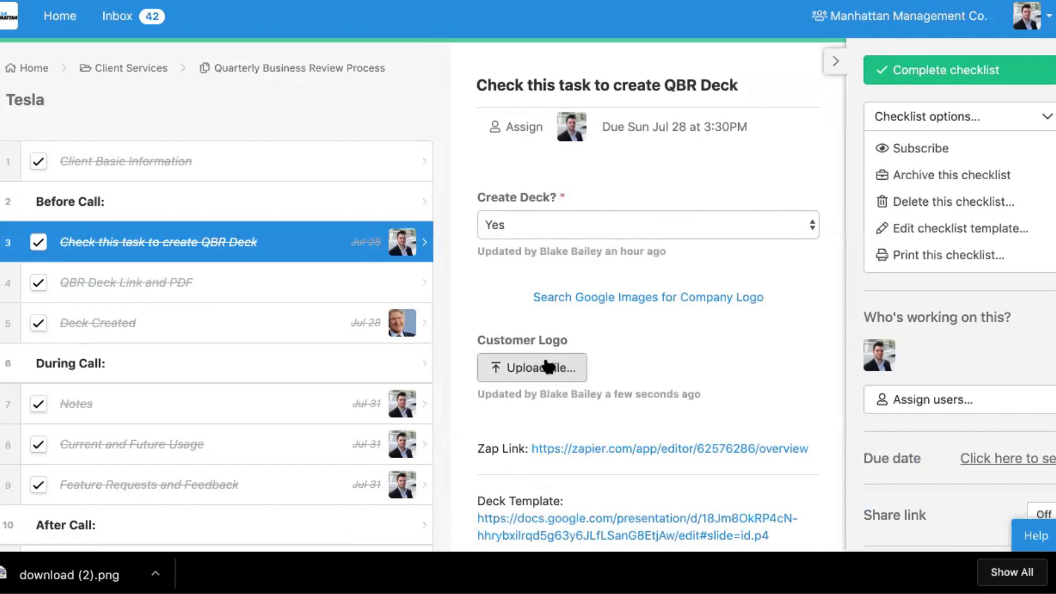
left_click(335, 286)
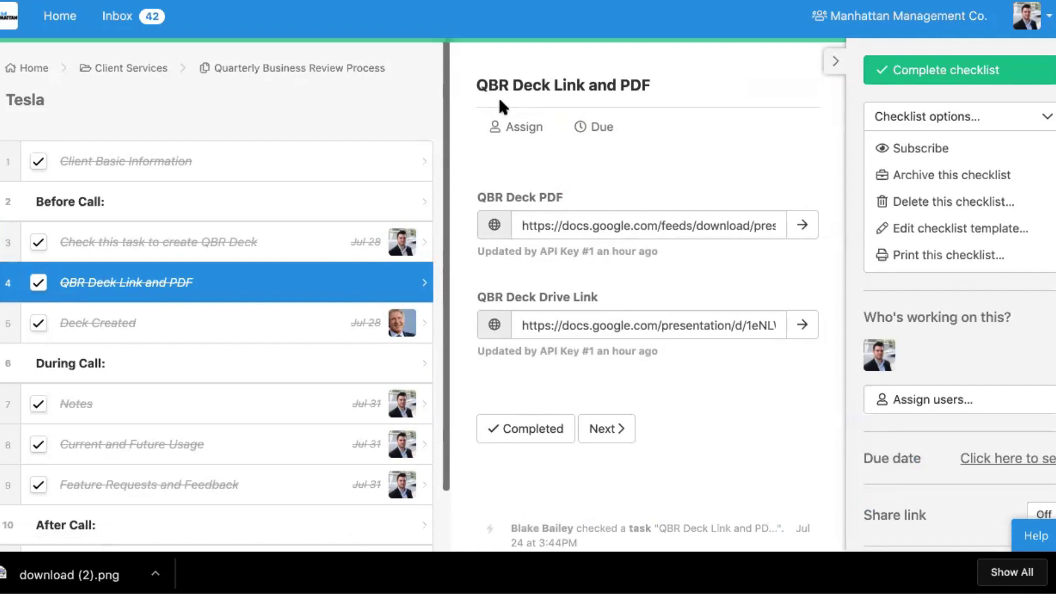
left_click(278, 246)
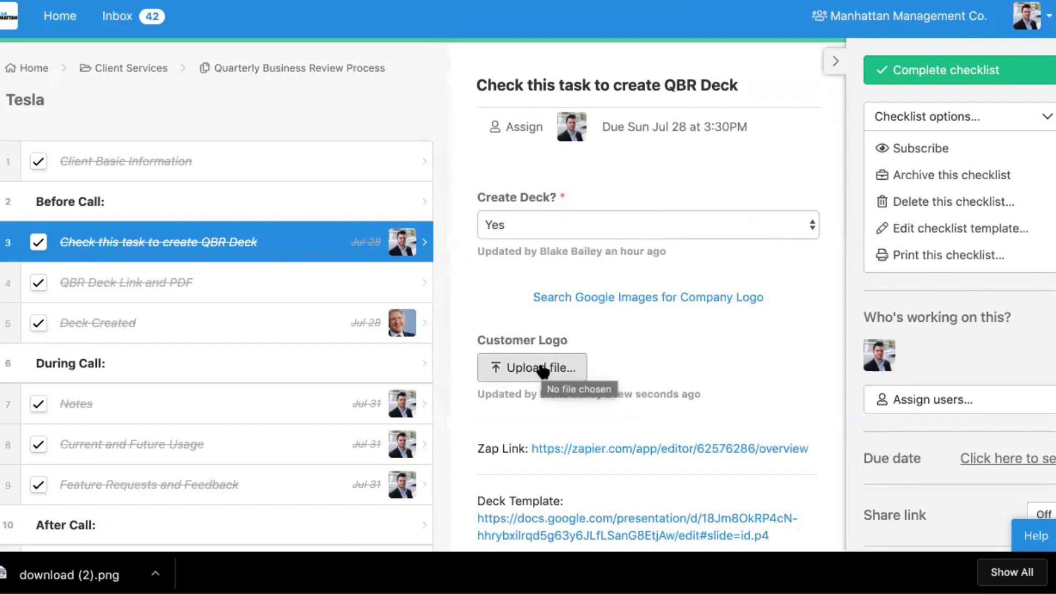
left_click(338, 287)
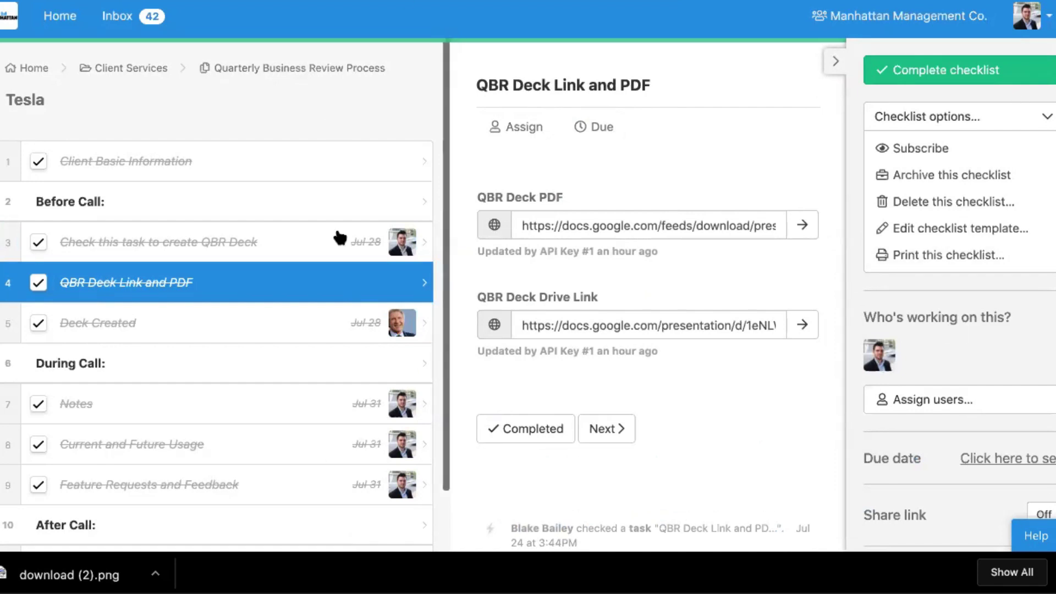
- Switch to Zapier, search the existing Zaps for "daily" and open the Daily Expansion Tracker Zap
mouse_move(573, 245)
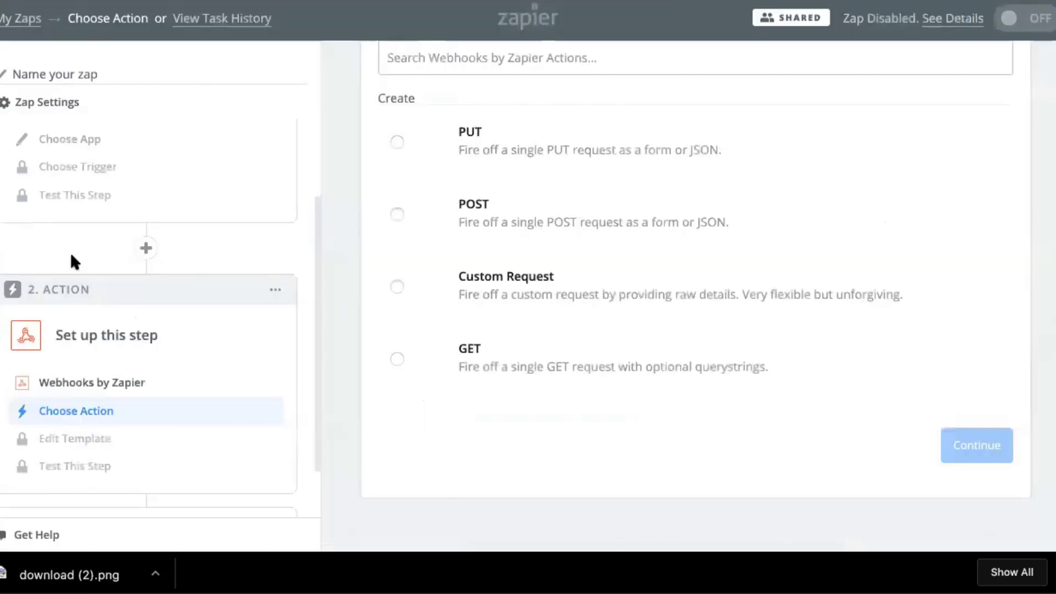
scroll(71, 250, "up", 2)
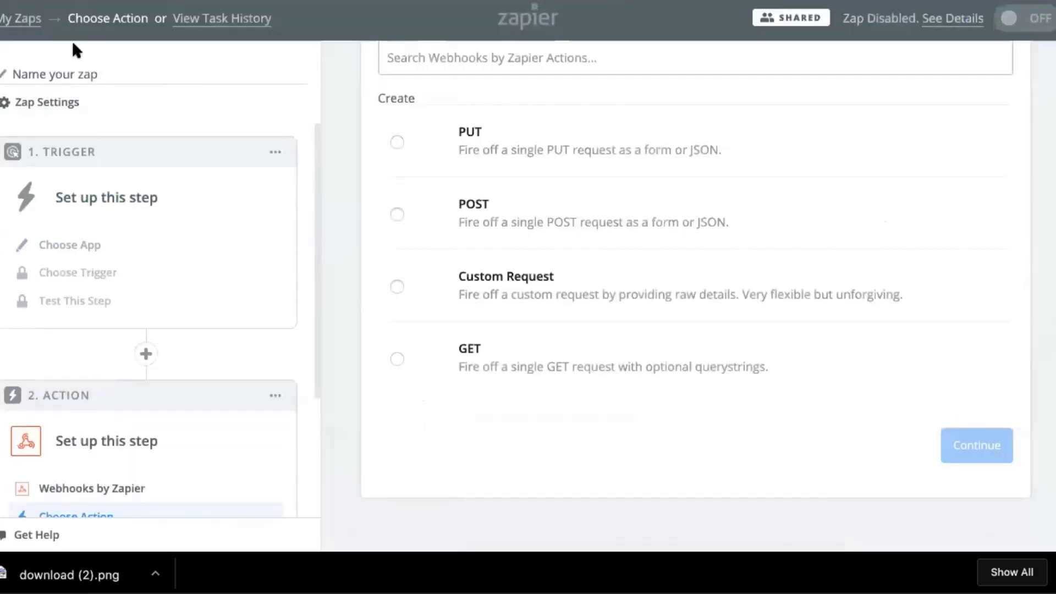
left_click(22, 19)
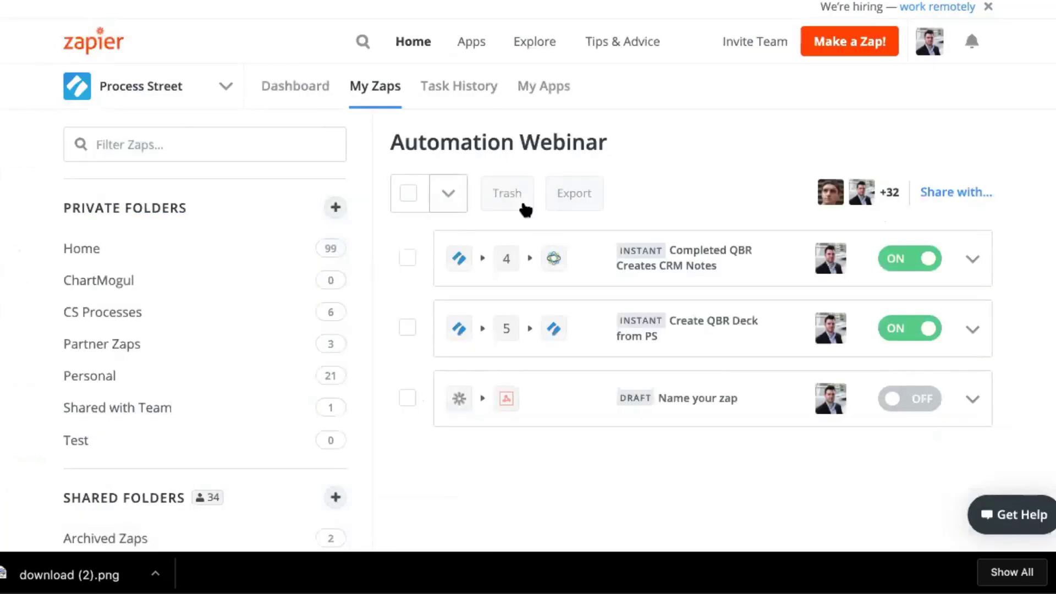
left_click(164, 139)
type("daily")
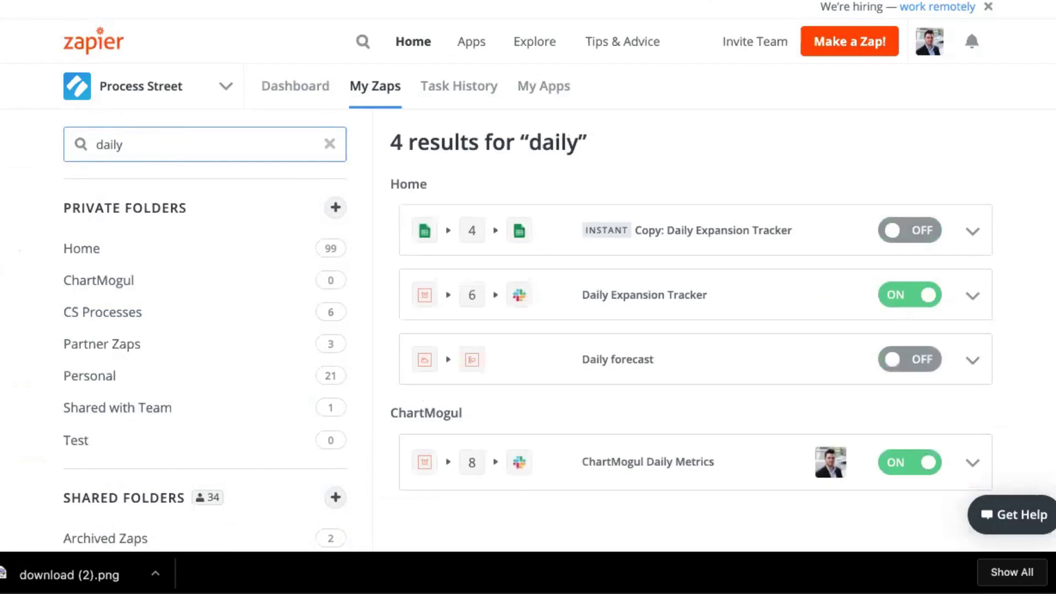
left_click(682, 293)
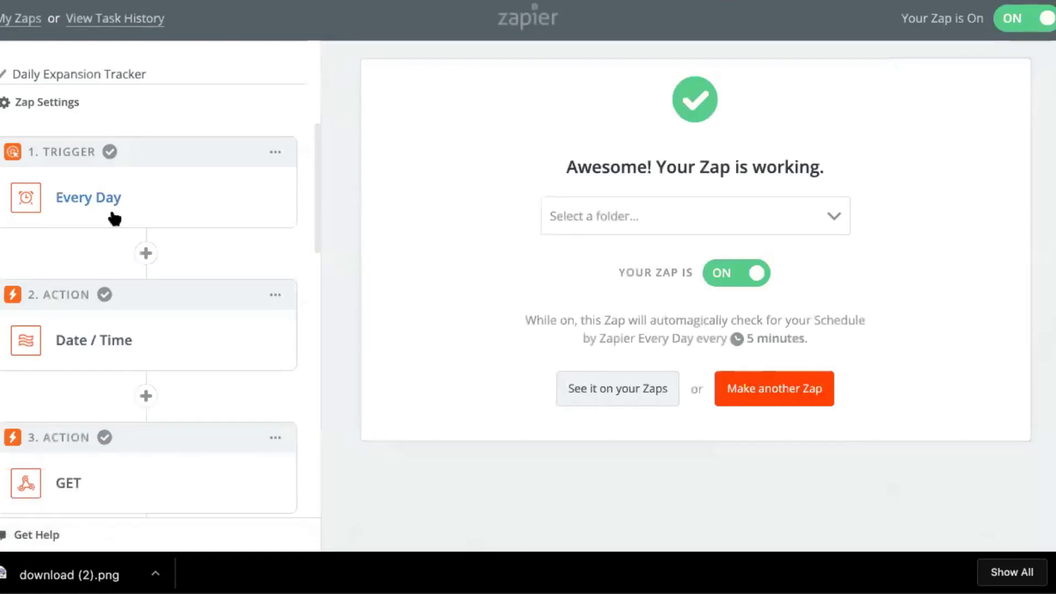
- Expand the Every Day trigger of the Daily Expansion Tracker Zap and check its schedule app and options
left_click(42, 199)
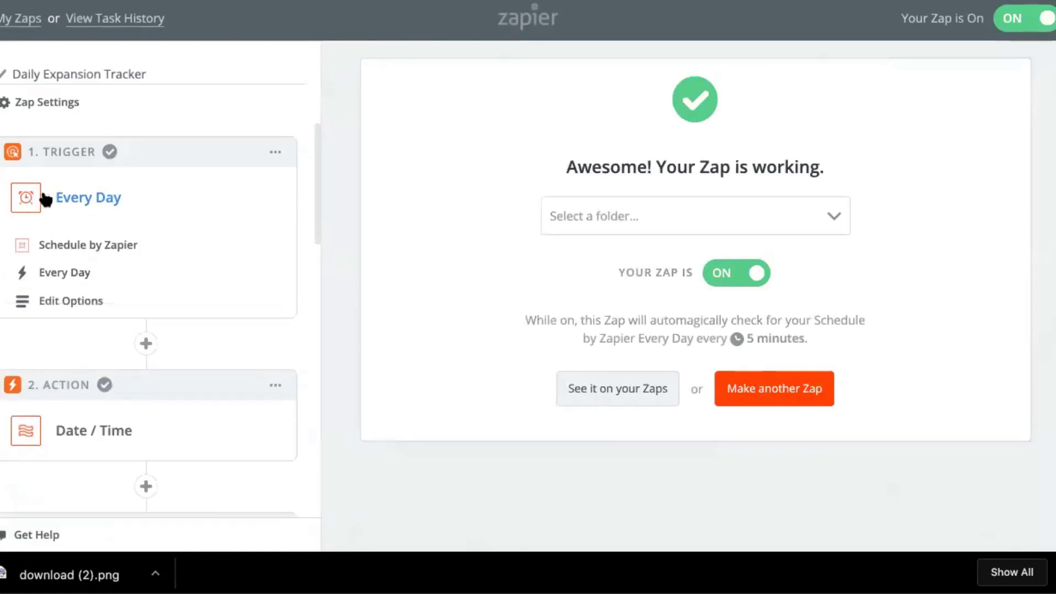
left_click(94, 248)
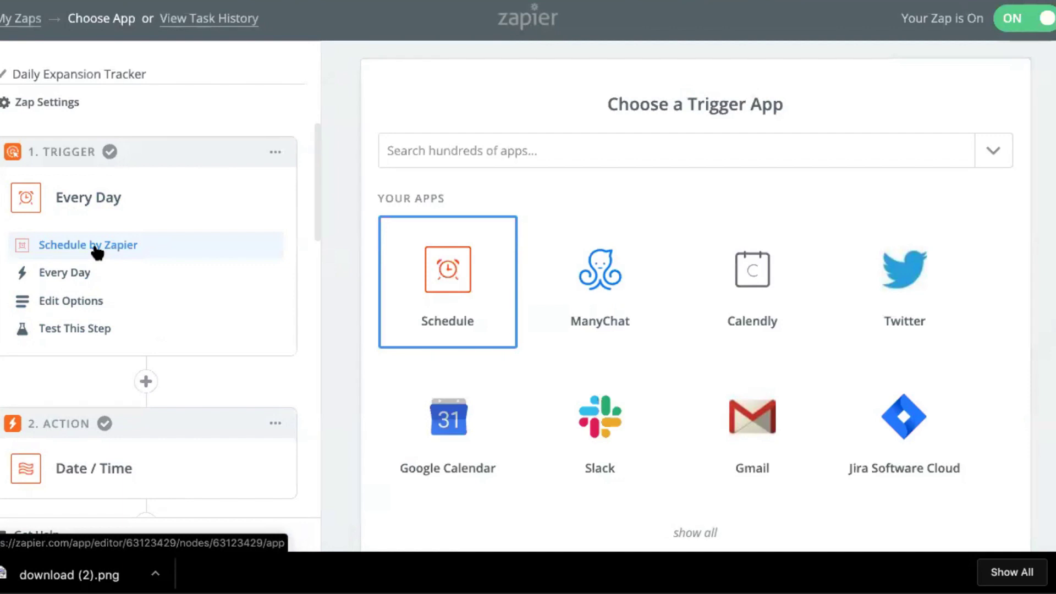
left_click(83, 301)
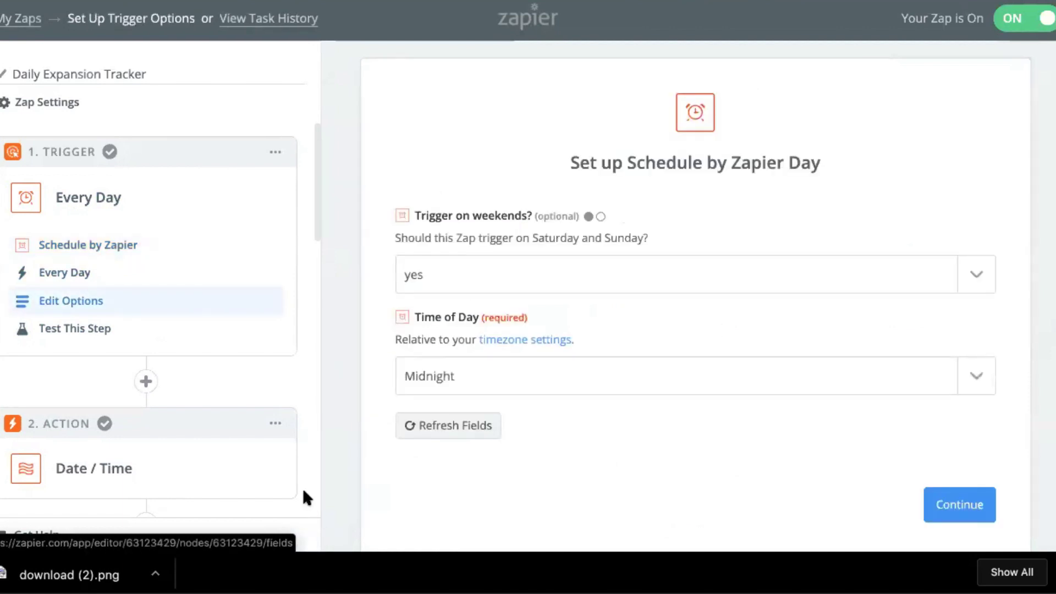
- Open the template of the Date / Time formatter action and review its transform and input settings
scroll(134, 309, "down", 5)
left_click(98, 220)
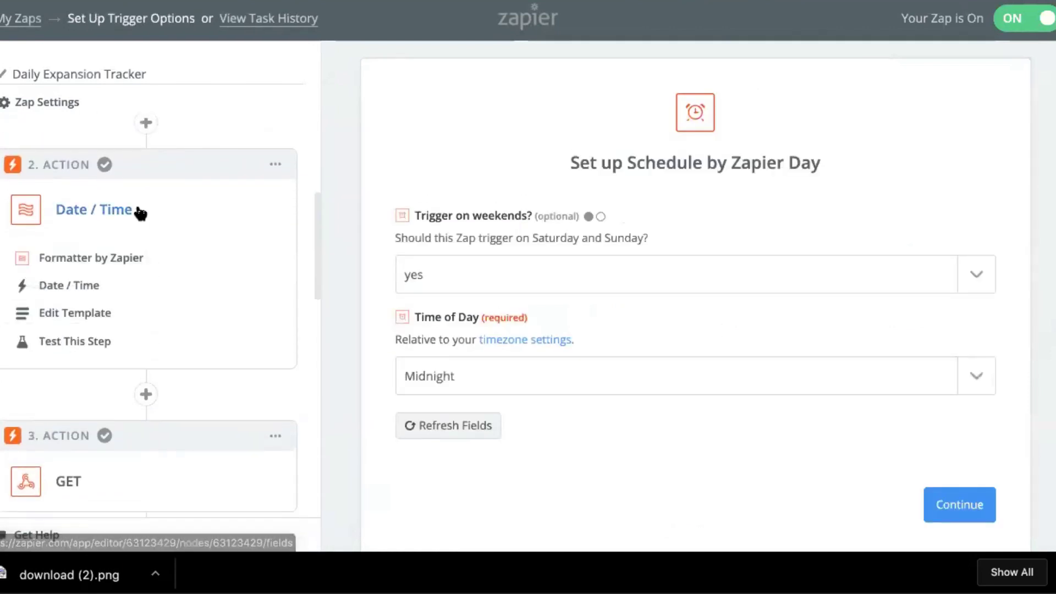
left_click(78, 314)
scroll(564, 257, "down", 3)
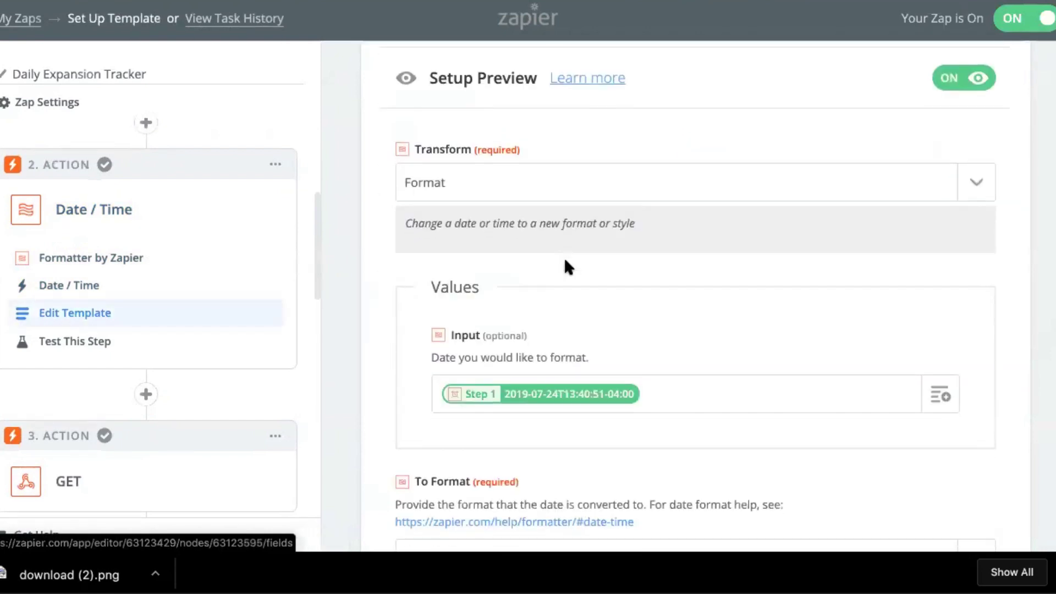
scroll(122, 276, "down", 1)
- Open the template of the Webhooks GET action and examine its URL, query string parameters and JSON settings, highlighting the interval parameter
scroll(123, 277, "down", 3)
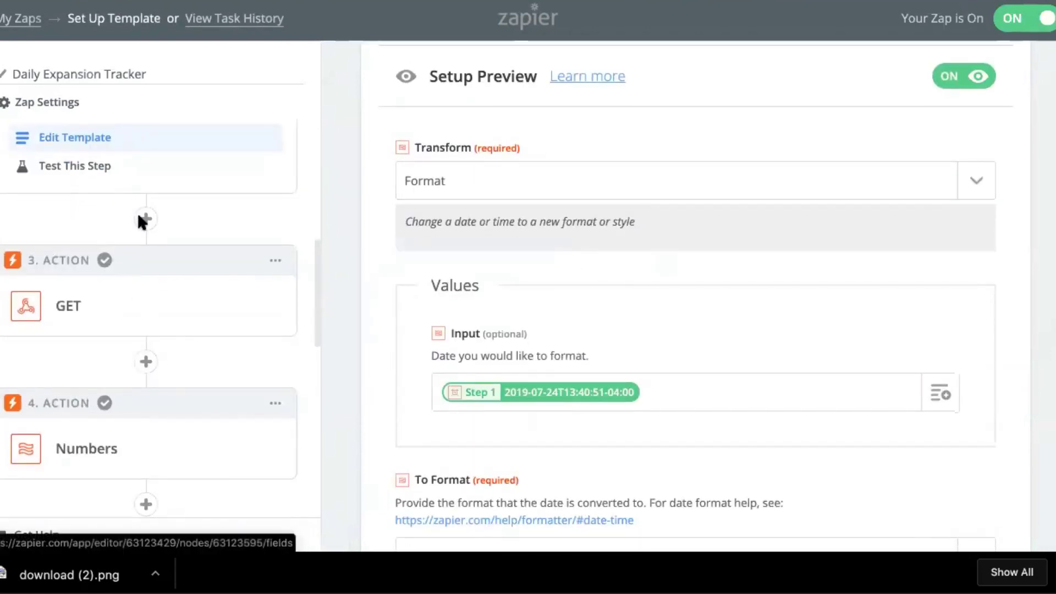
left_click(46, 317)
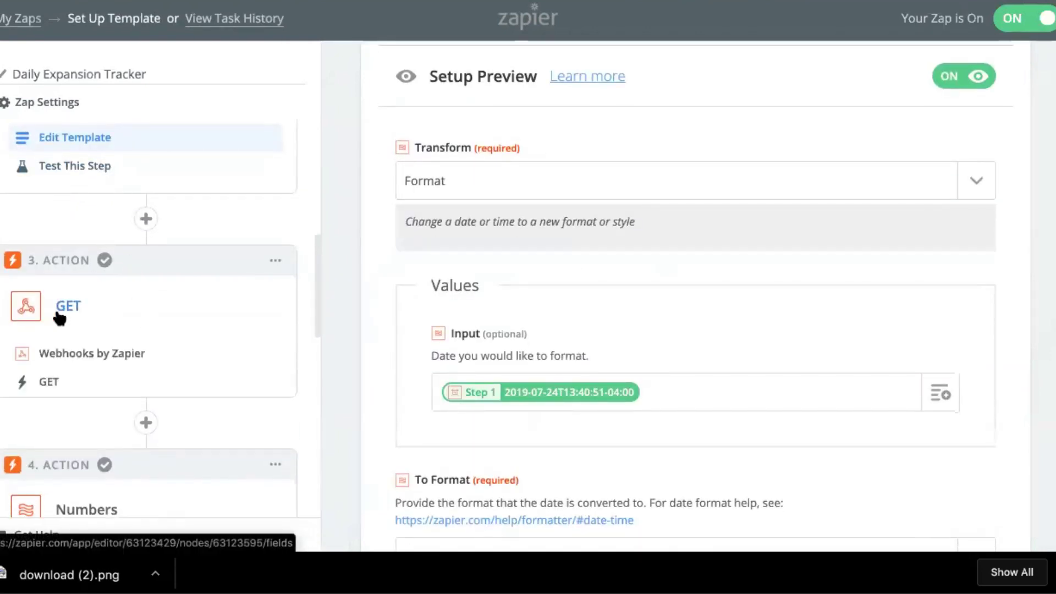
left_click(88, 410)
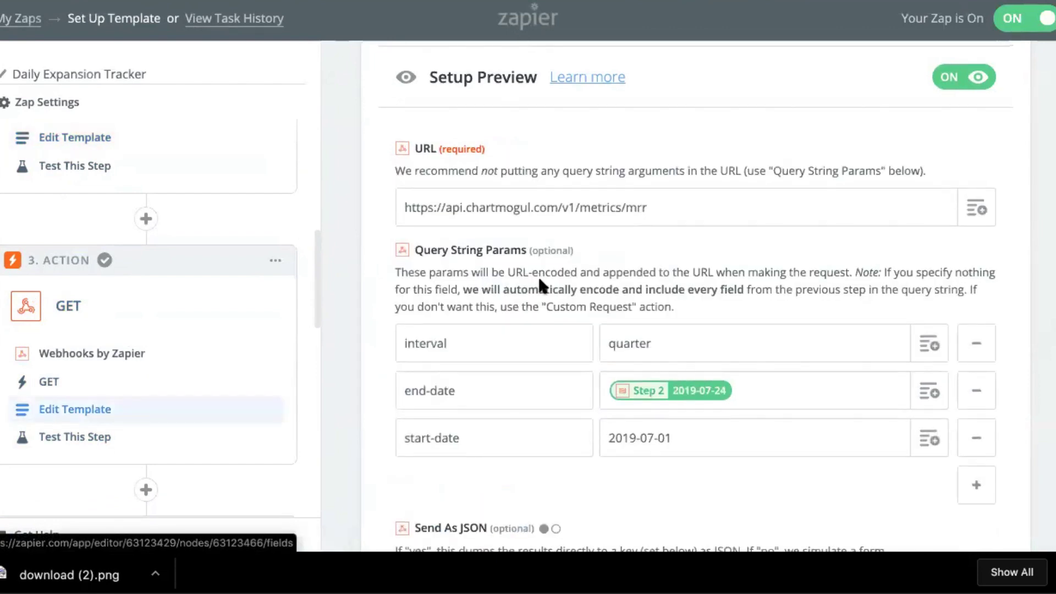
scroll(538, 276, "up", 3)
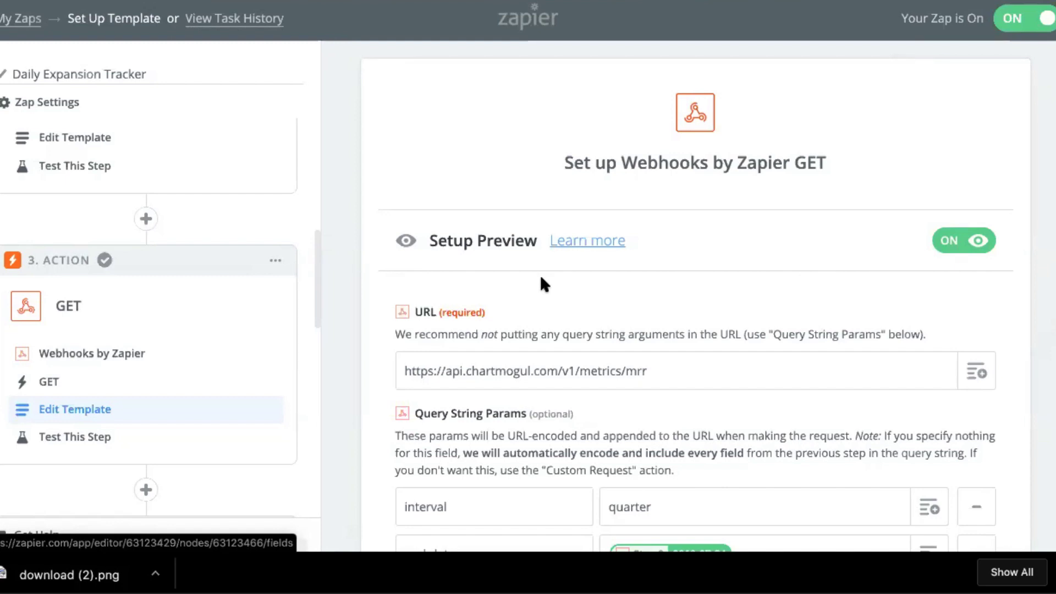
scroll(542, 280, "down", 2)
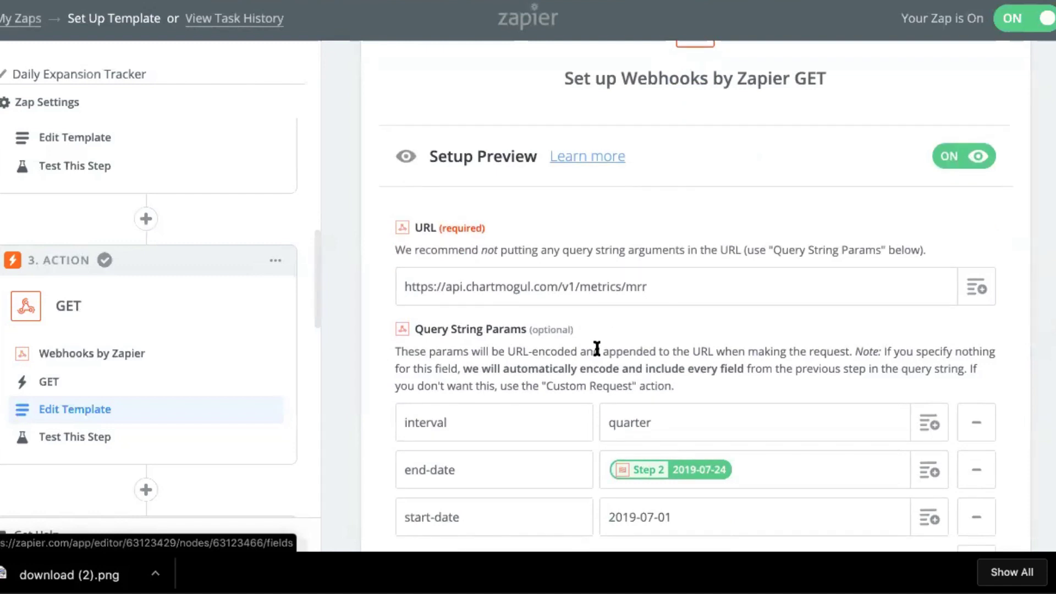
scroll(597, 347, "down", 1)
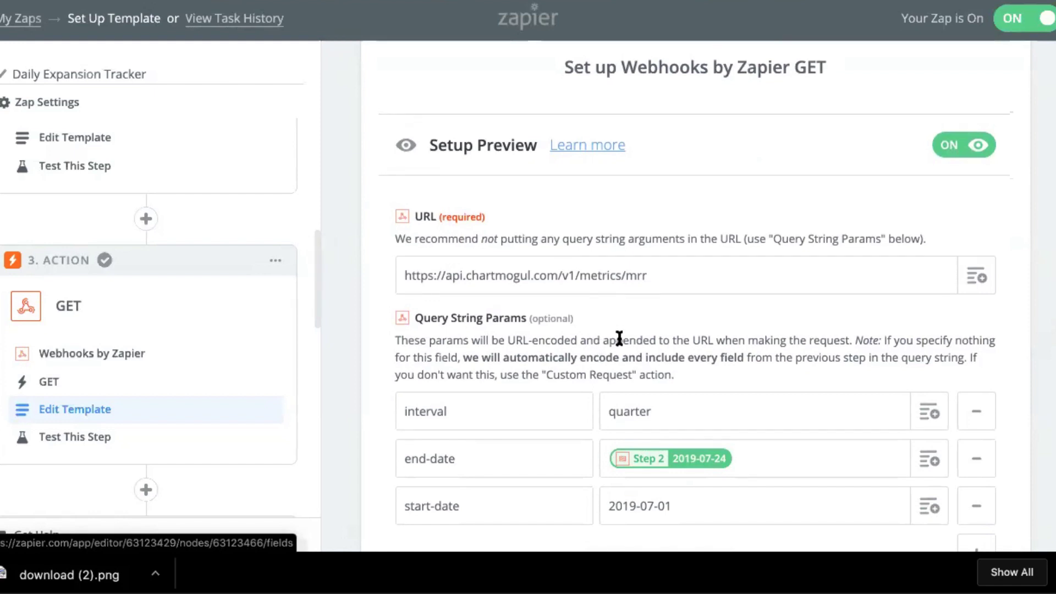
scroll(619, 337, "down", 1)
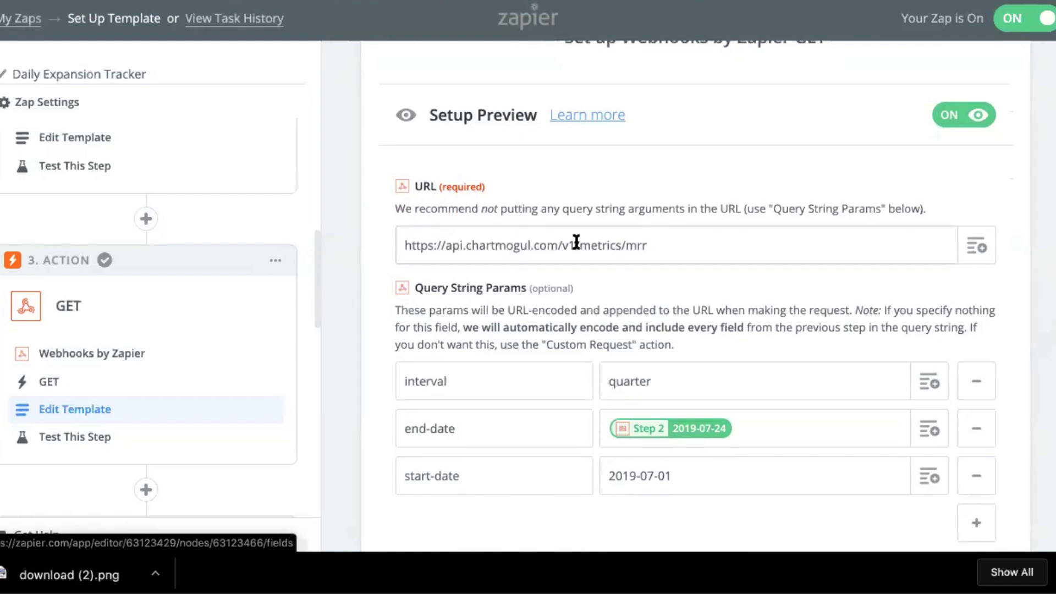
scroll(662, 243, "down", 4)
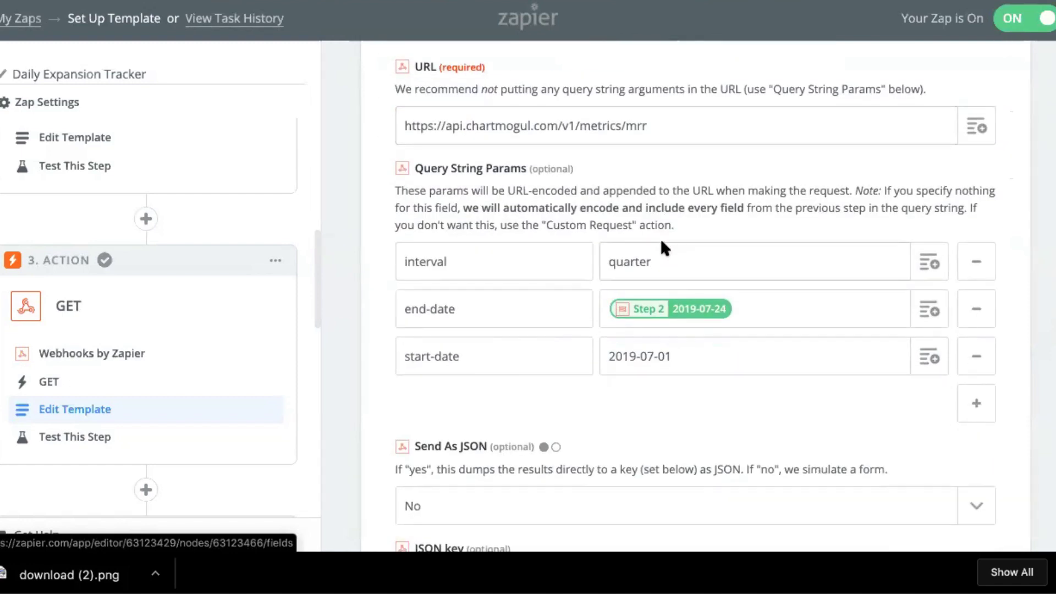
double_click(408, 248)
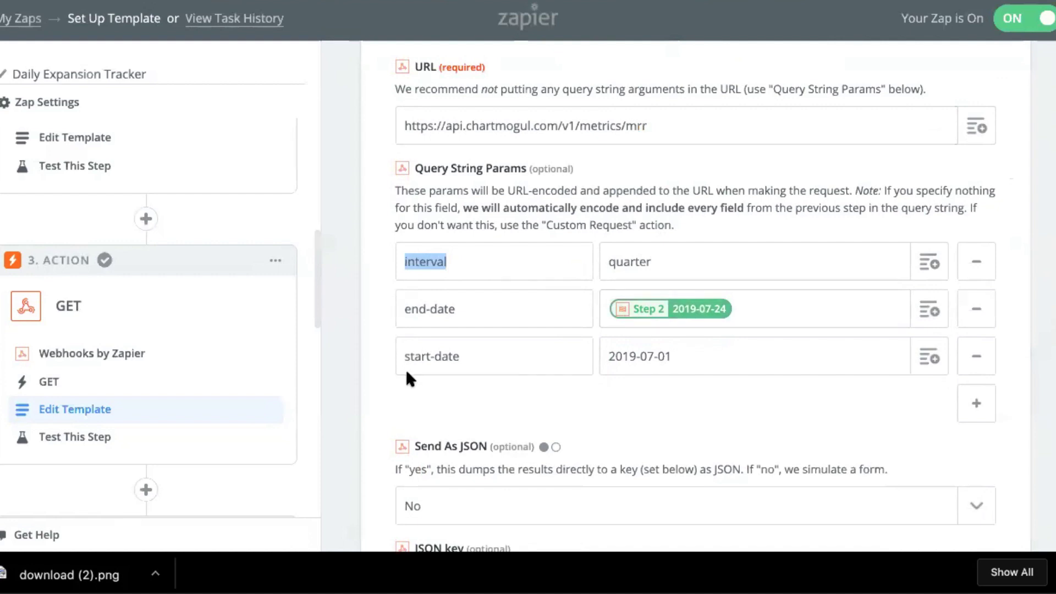
scroll(639, 357, "down", 7)
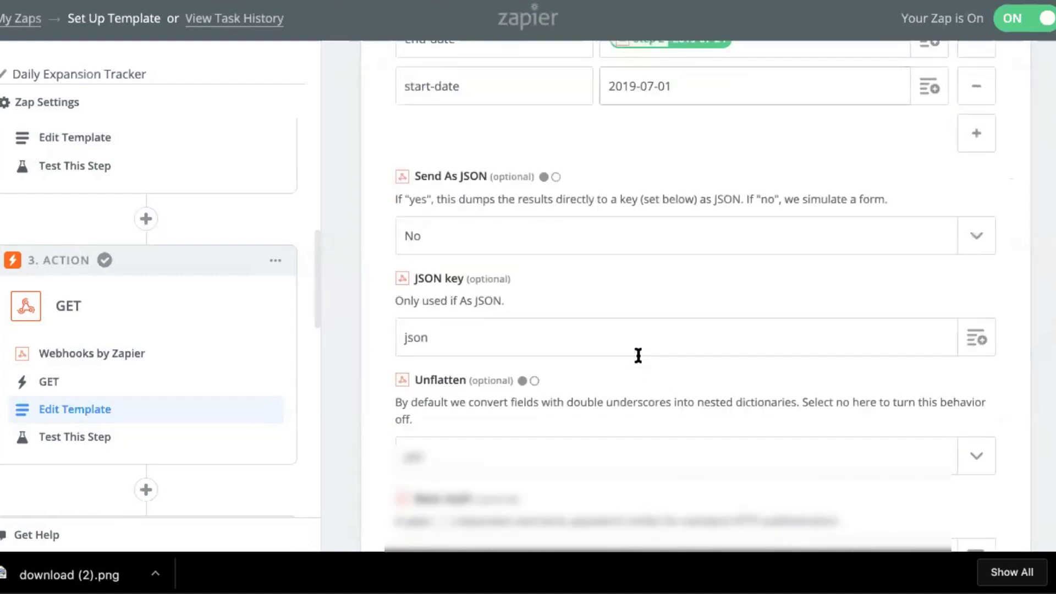
scroll(638, 357, "up", 6)
scroll(636, 350, "up", 1)
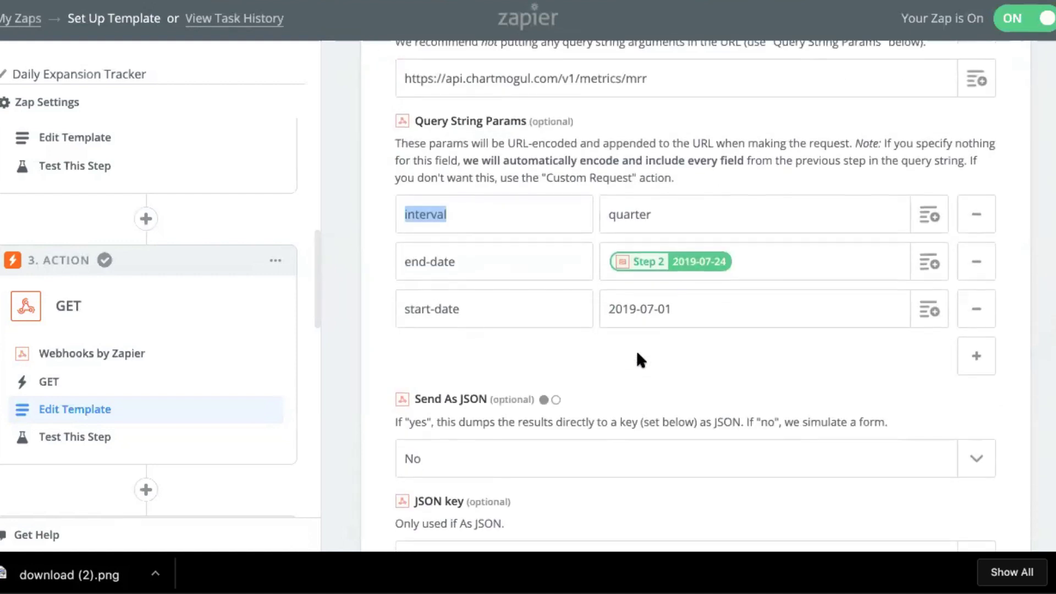
- Open the template of the Numbers formatter action and review its math operation and inputs
scroll(153, 342, "down", 5)
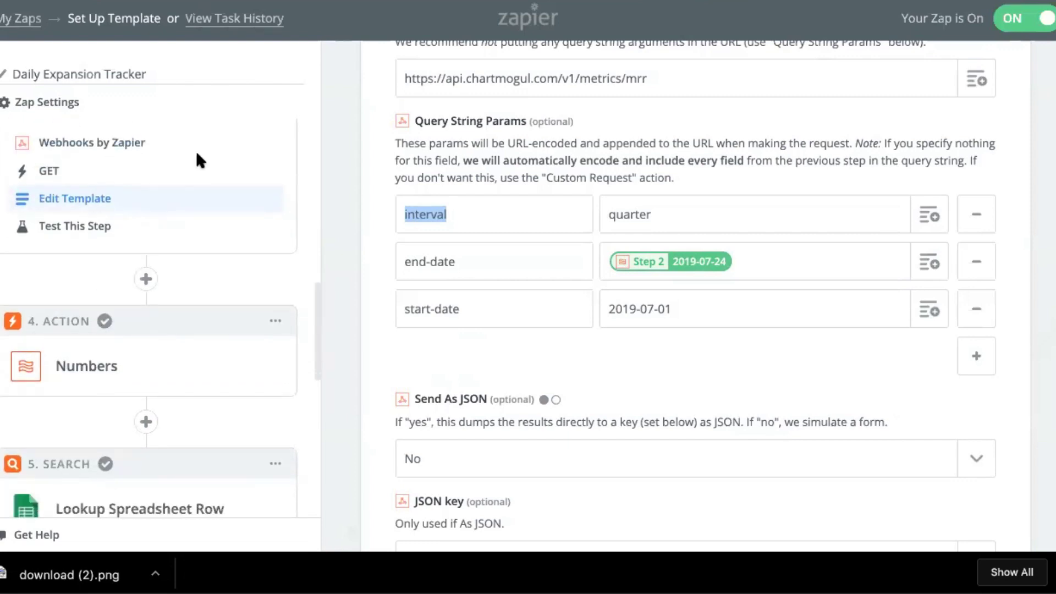
left_click(64, 374)
left_click(61, 470)
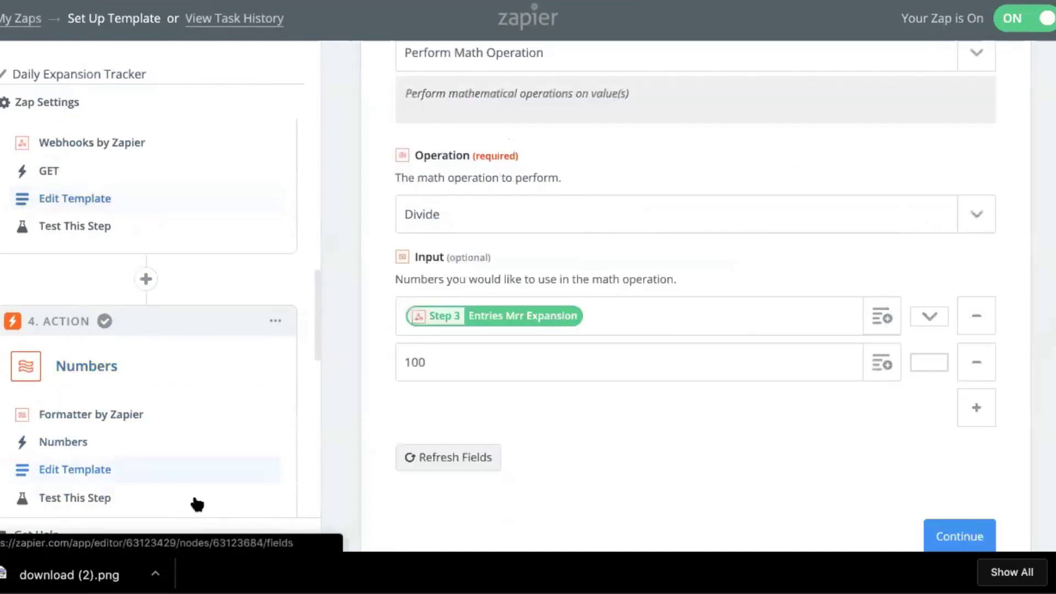
scroll(600, 282, "up", 3)
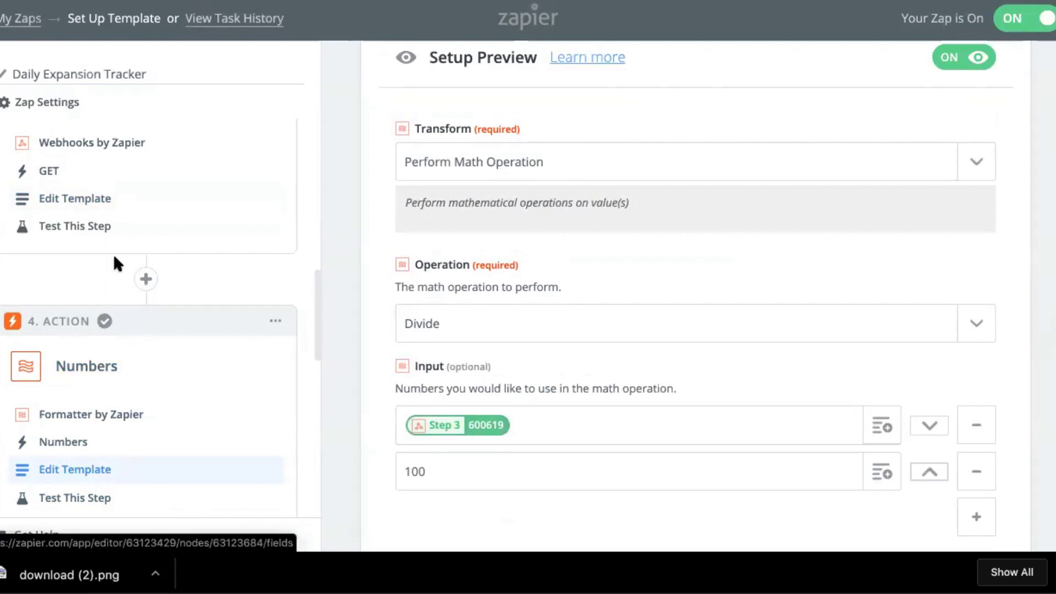
- Look through the Zap's remaining spreadsheet lookup, spreadsheet update and Slack private channel message steps
scroll(113, 253, "down", 5)
scroll(115, 259, "down", 2)
scroll(135, 372, "down", 4)
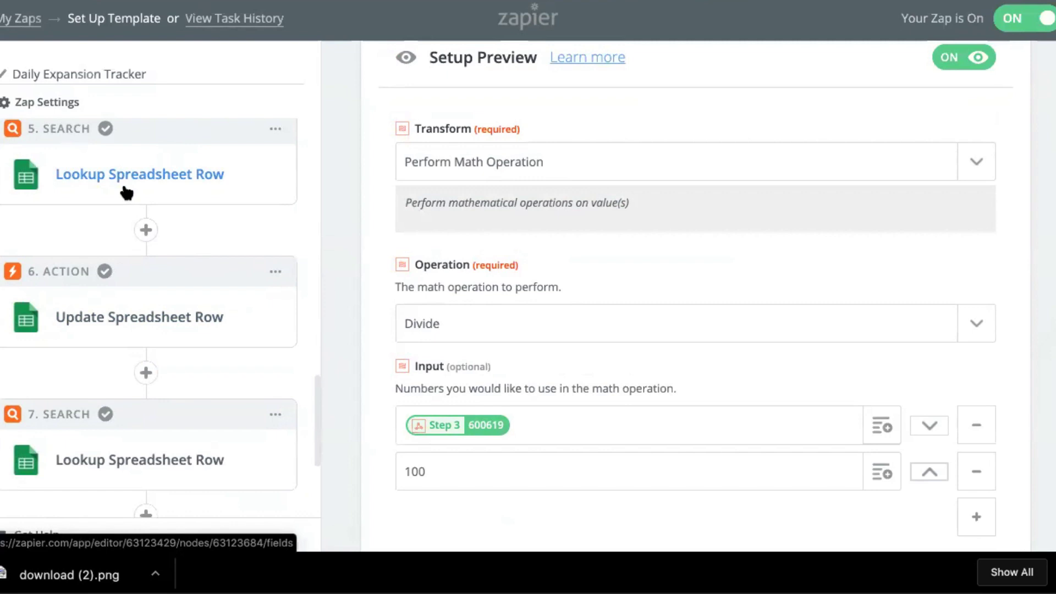
scroll(231, 173, "down", 1)
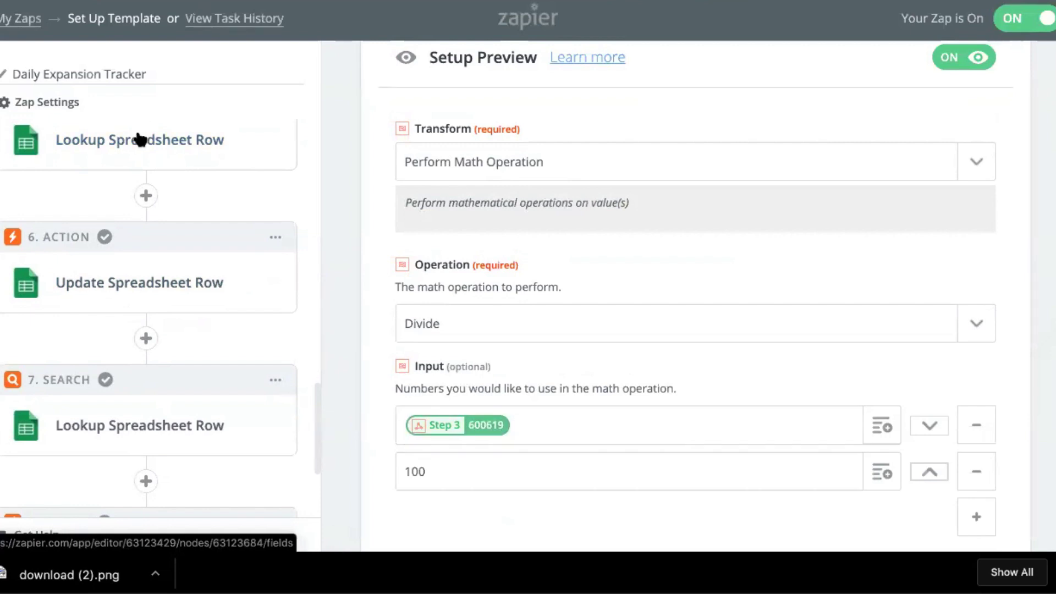
scroll(137, 156, "down", 2)
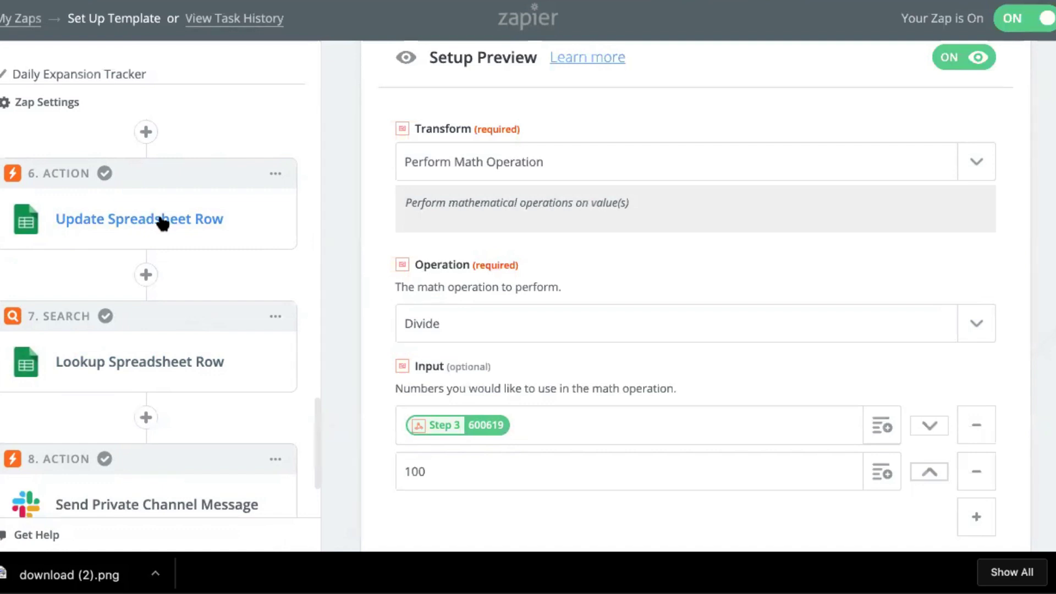
scroll(162, 223, "down", 1)
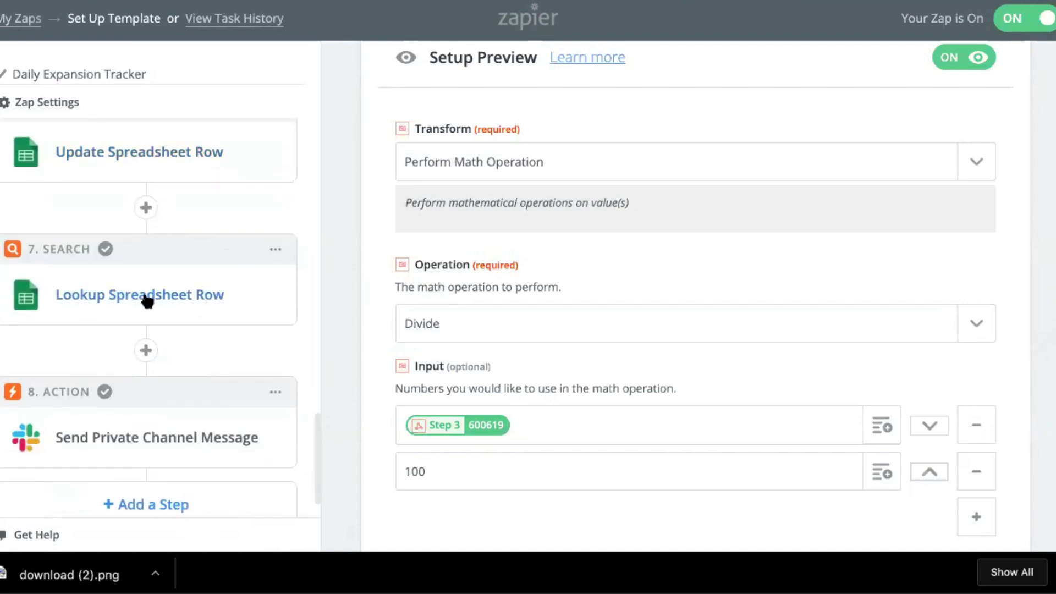
scroll(146, 300, "down", 1)
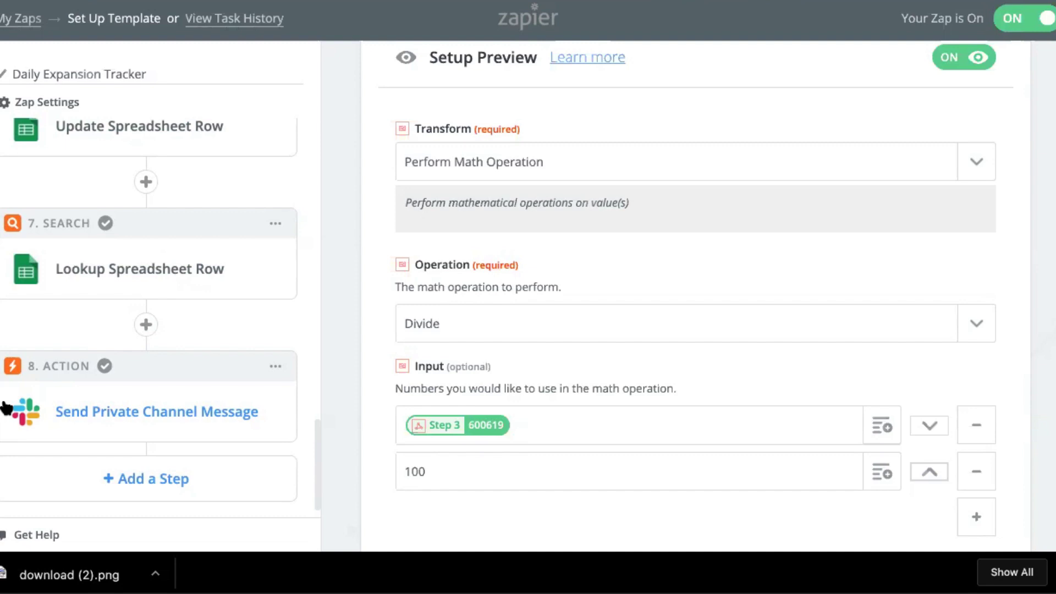
scroll(78, 279, "up", 10)
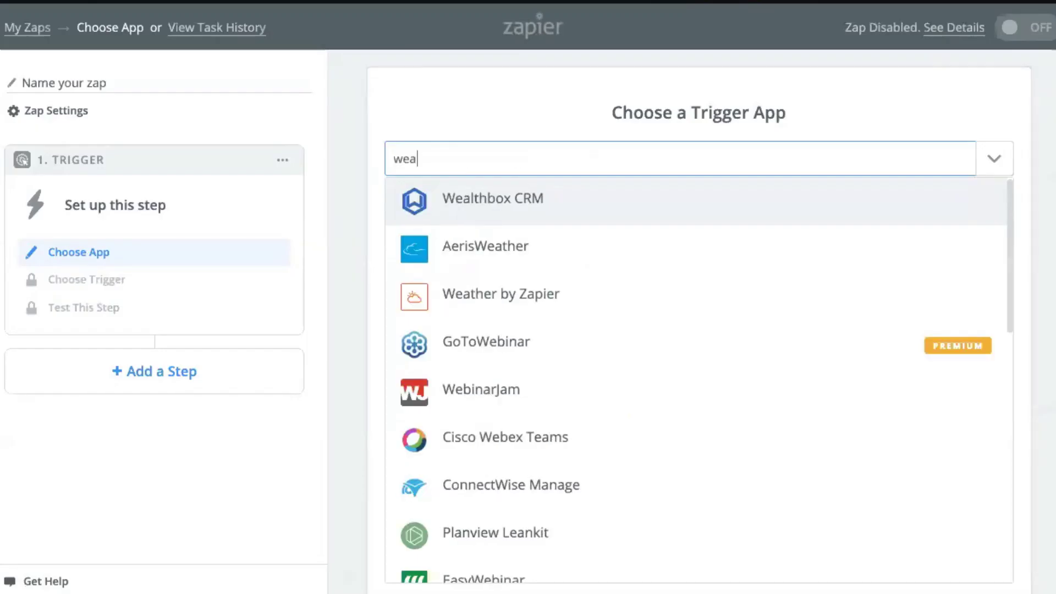
- Search the trigger apps for "weather", choose Weather by Zapier and save Will It Rain Today? as the new Zap's trigger
type("ther")
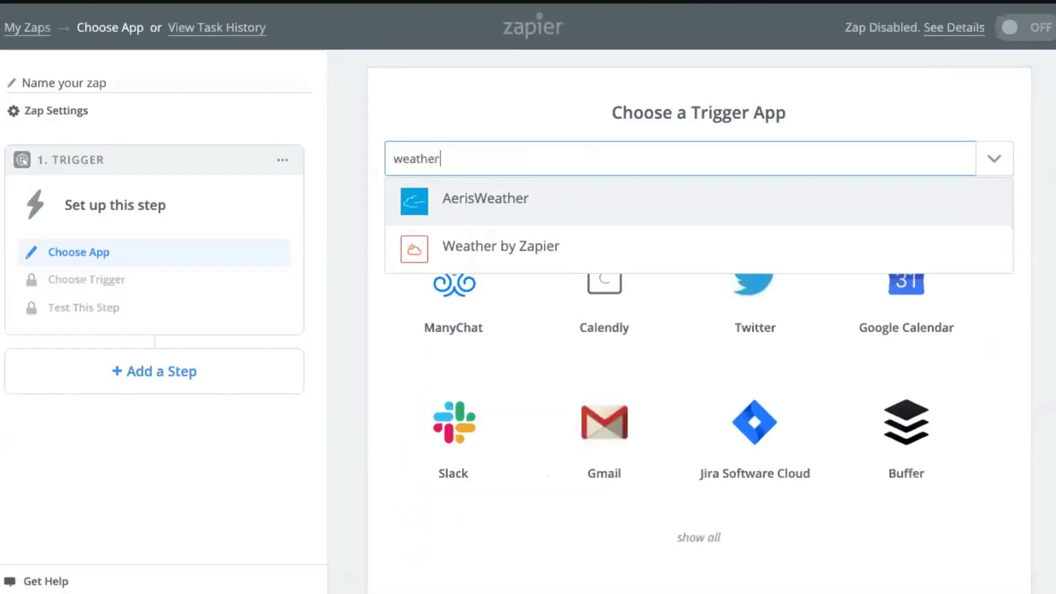
left_click(448, 249)
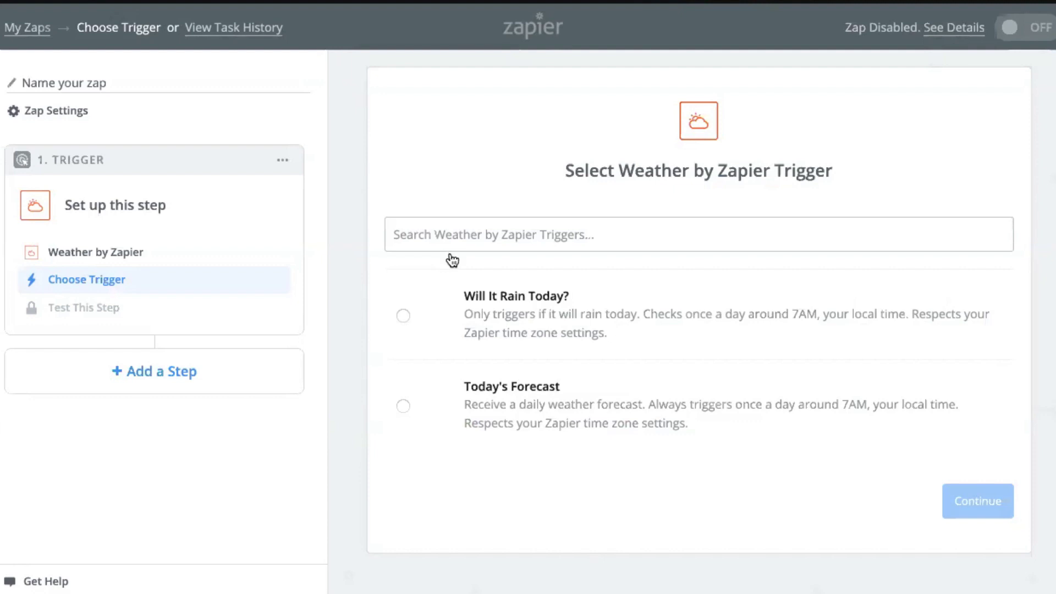
left_click(432, 326)
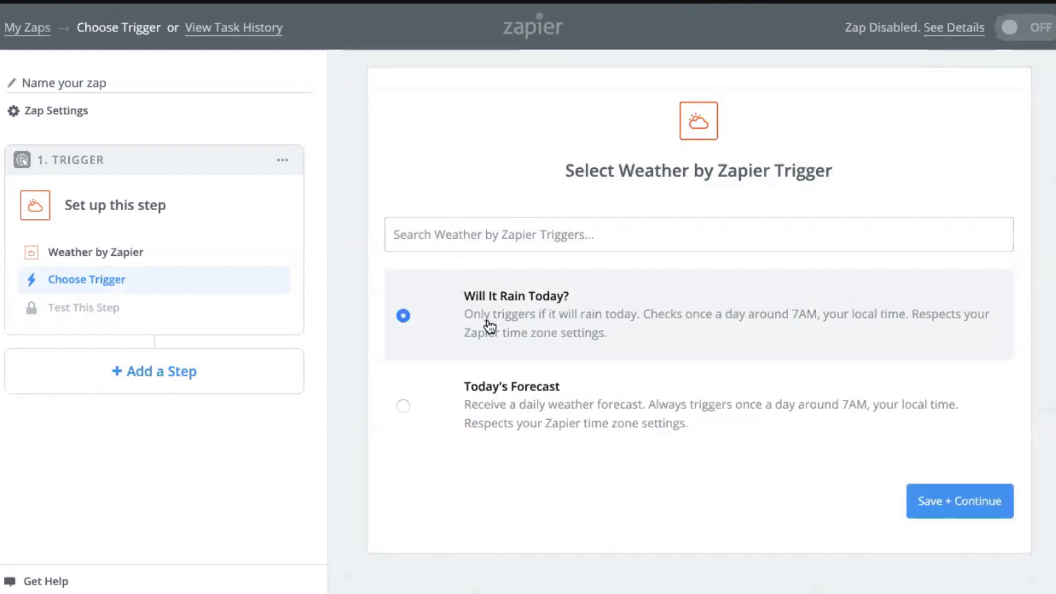
left_click(949, 498)
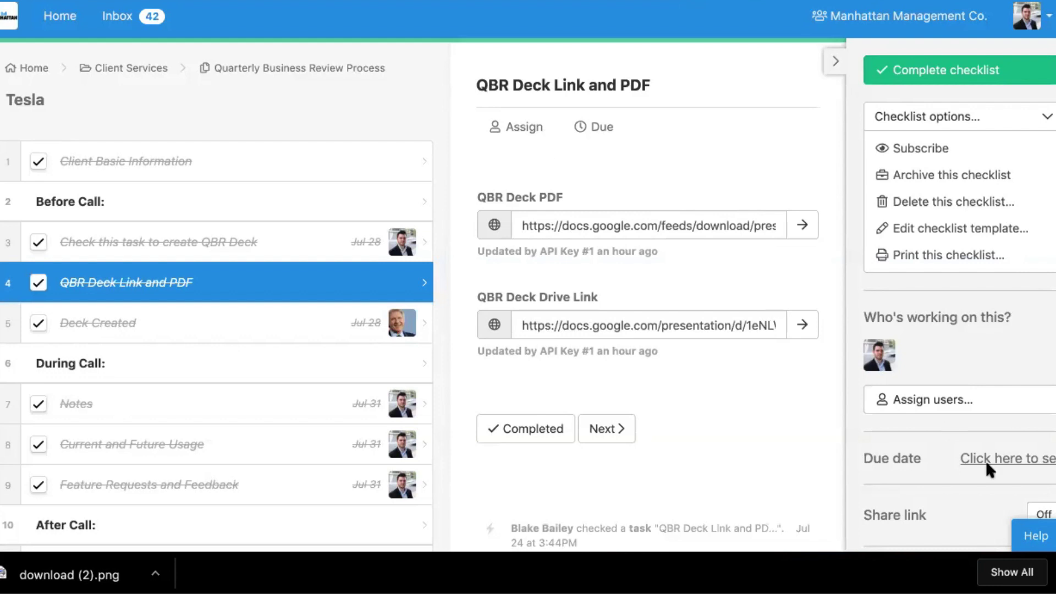
- Show the Suggestions form in the Process Street Help Center, then close the Help Center
left_click(1032, 540)
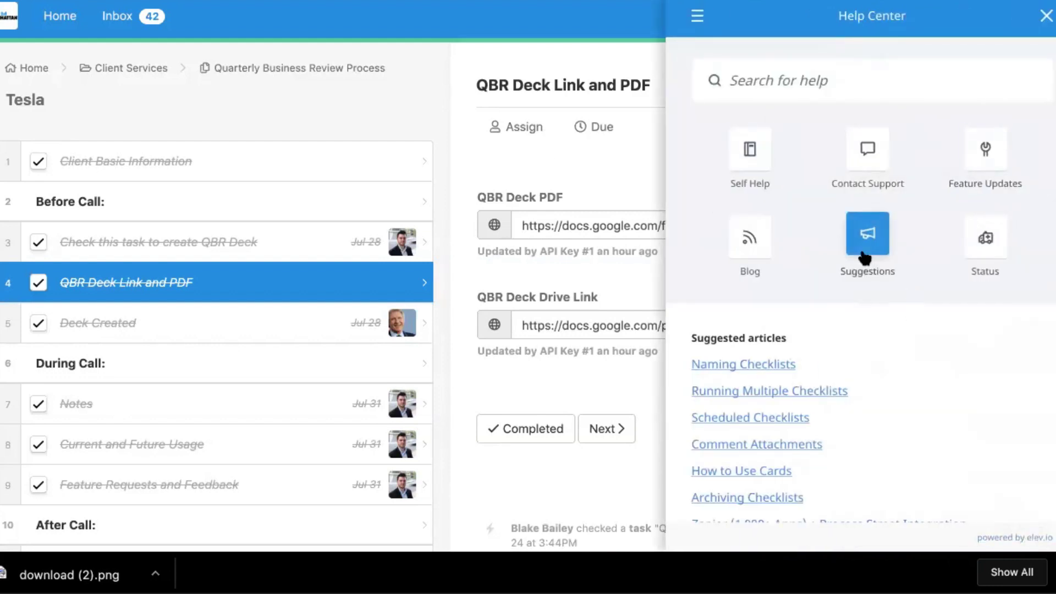
left_click(865, 254)
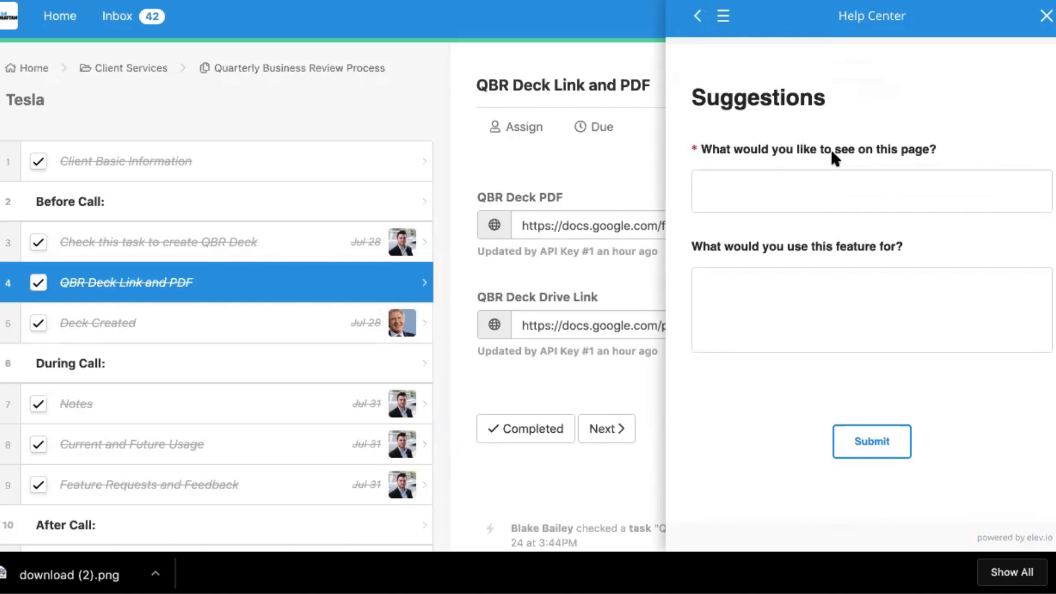
left_click(1046, 15)
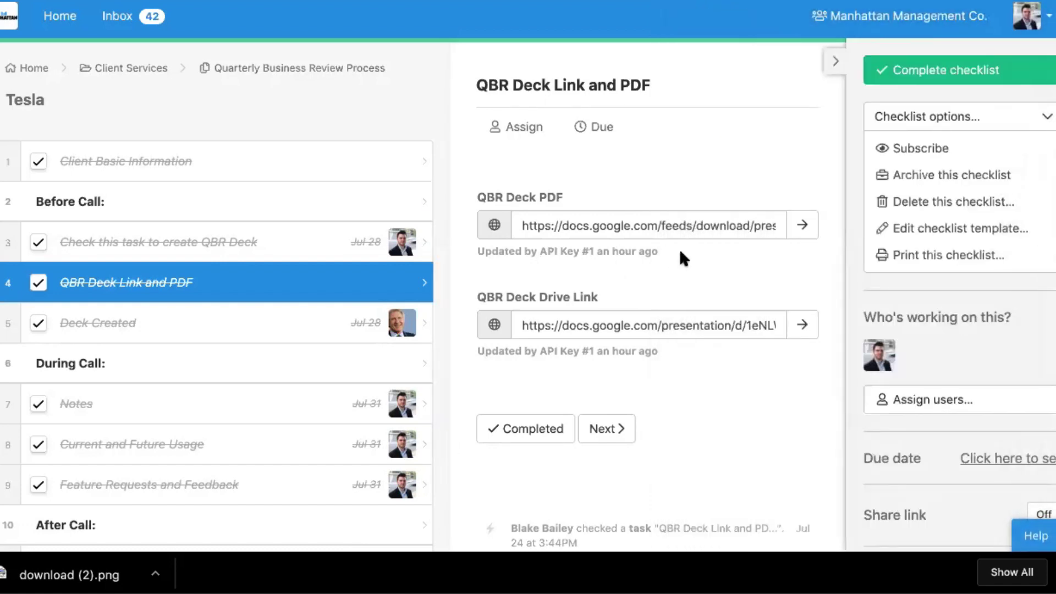
- Review the Client Basic Information and QBR Deck creation tasks in Tesla's checklist, then return to the client information fields
left_click(171, 173)
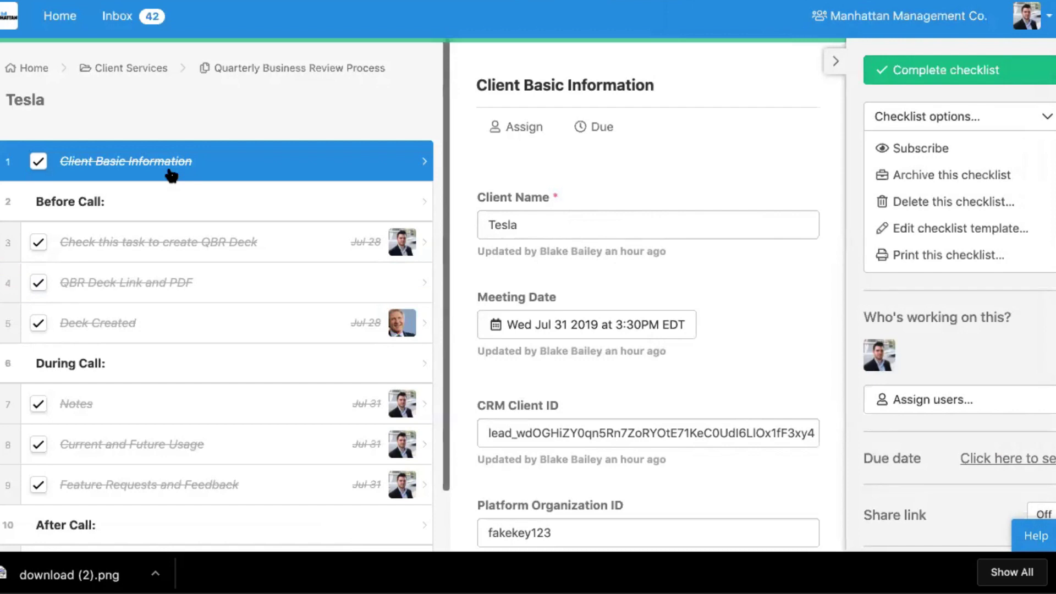
scroll(172, 175, "down", 1)
left_click(143, 218)
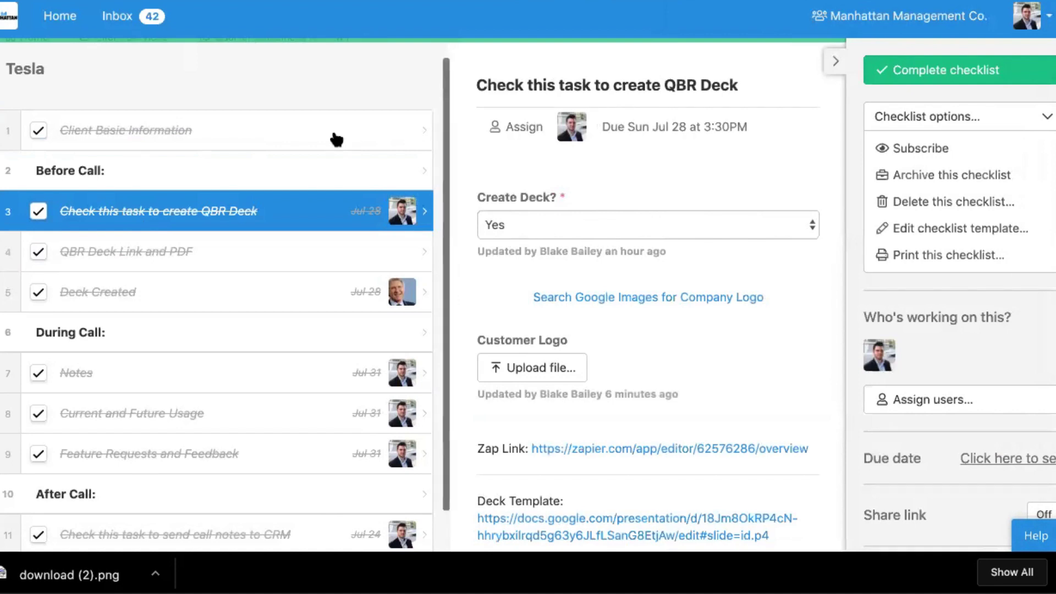
left_click(354, 132)
left_click(503, 234)
scroll(602, 238, "down", 5)
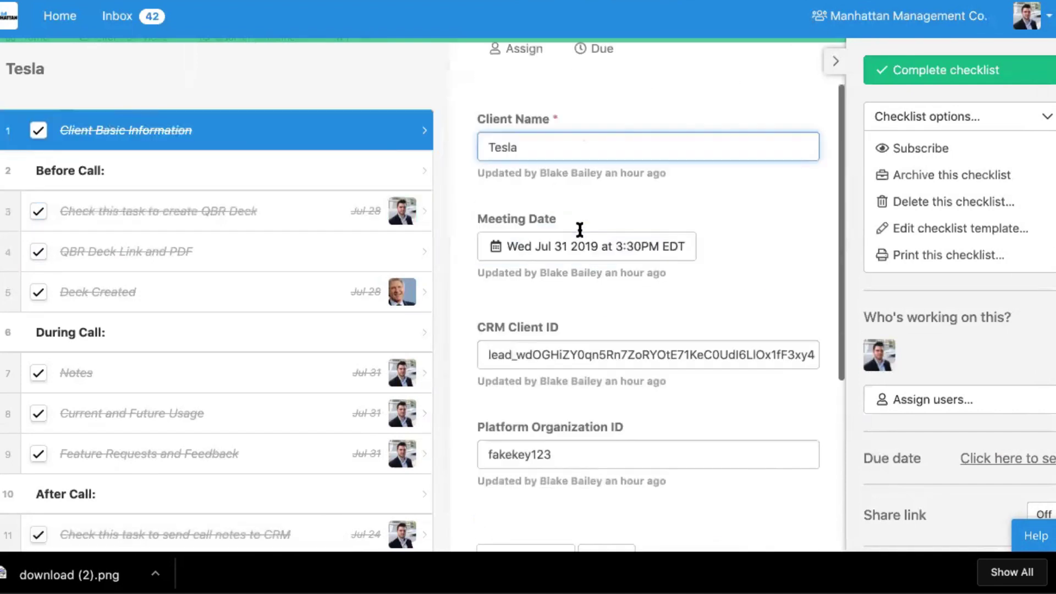
- Review the Current and Future Usage task in Tesla's checklist, then return to the Client Basic Information task
left_click(119, 400)
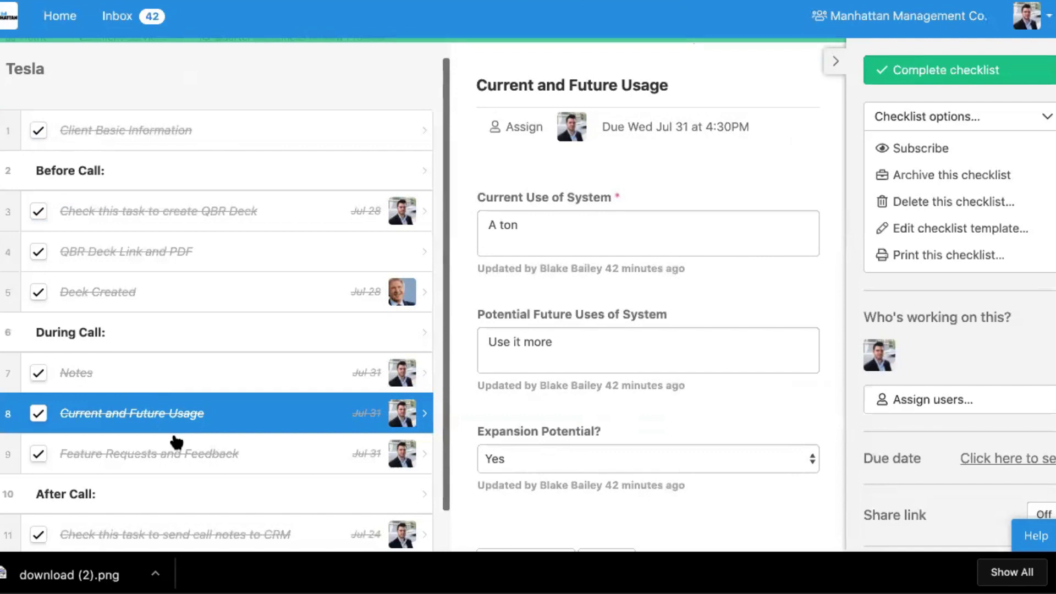
scroll(176, 442, "up", 1)
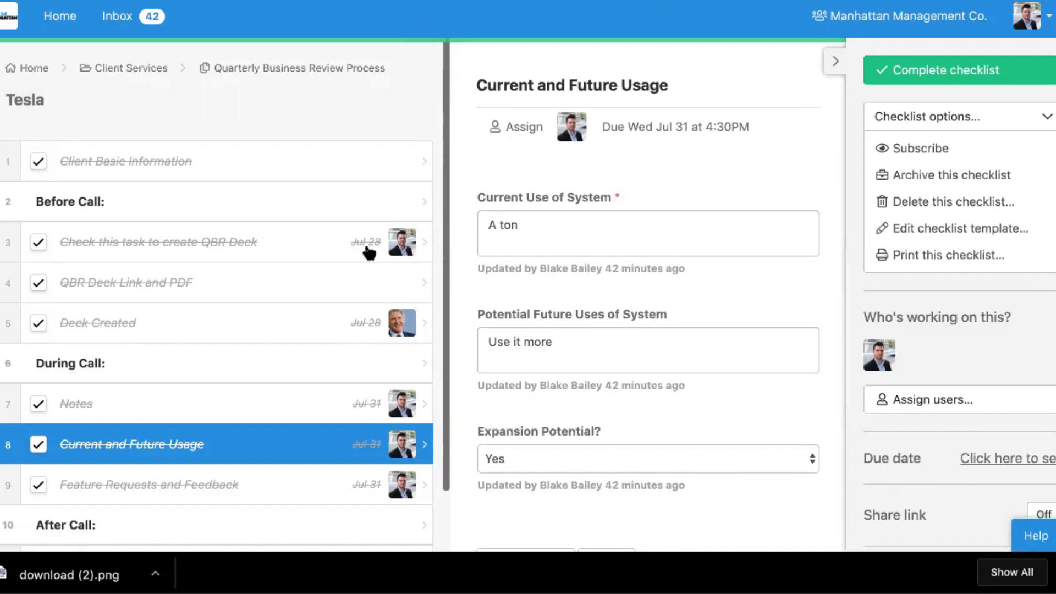
left_click(236, 163)
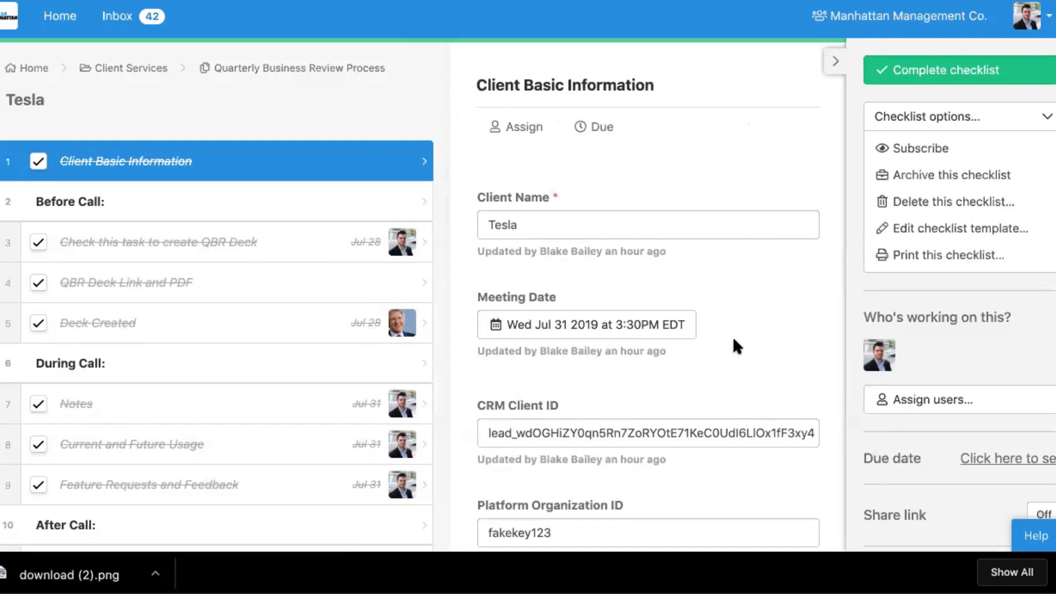
- Look through the checklist's QBR deck creation, QBR Deck Link and PDF, Deck Created and Notes tasks in order
left_click(206, 241)
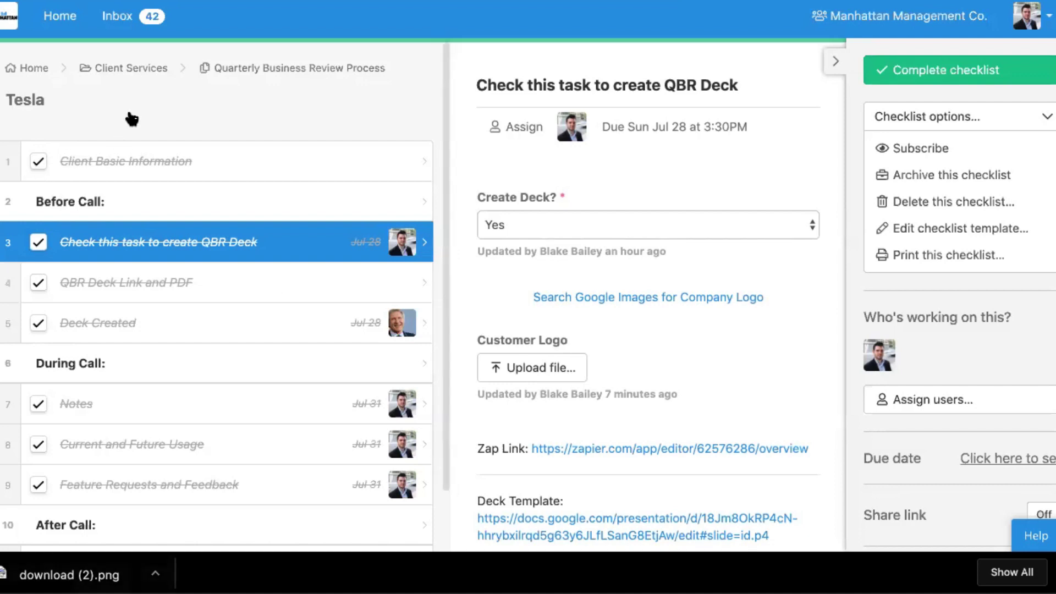
scroll(170, 278, "down", 1)
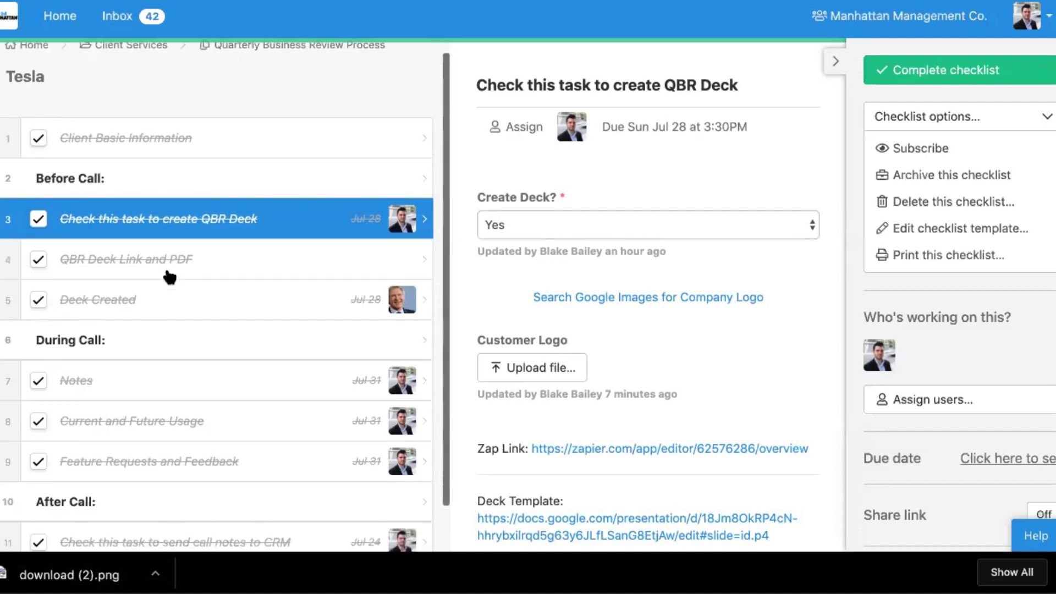
left_click(196, 270)
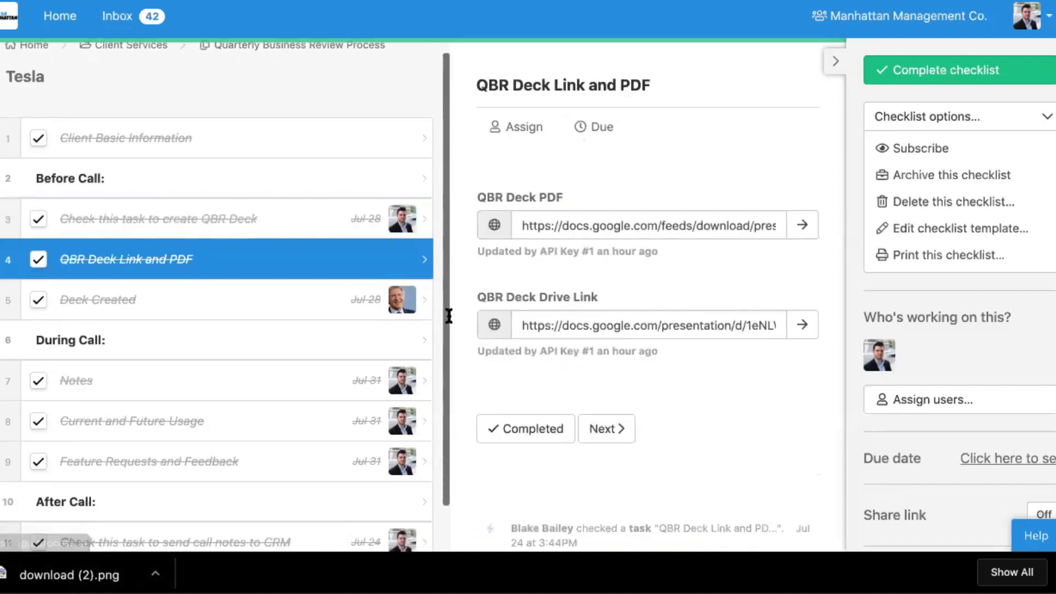
scroll(576, 308, "down", 3)
left_click(211, 312)
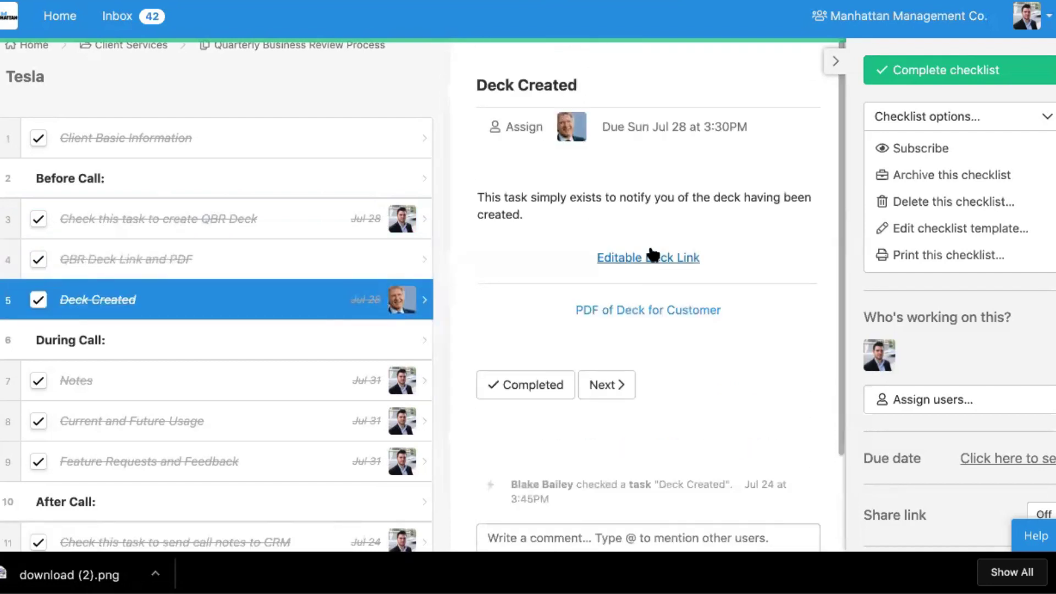
left_click(211, 390)
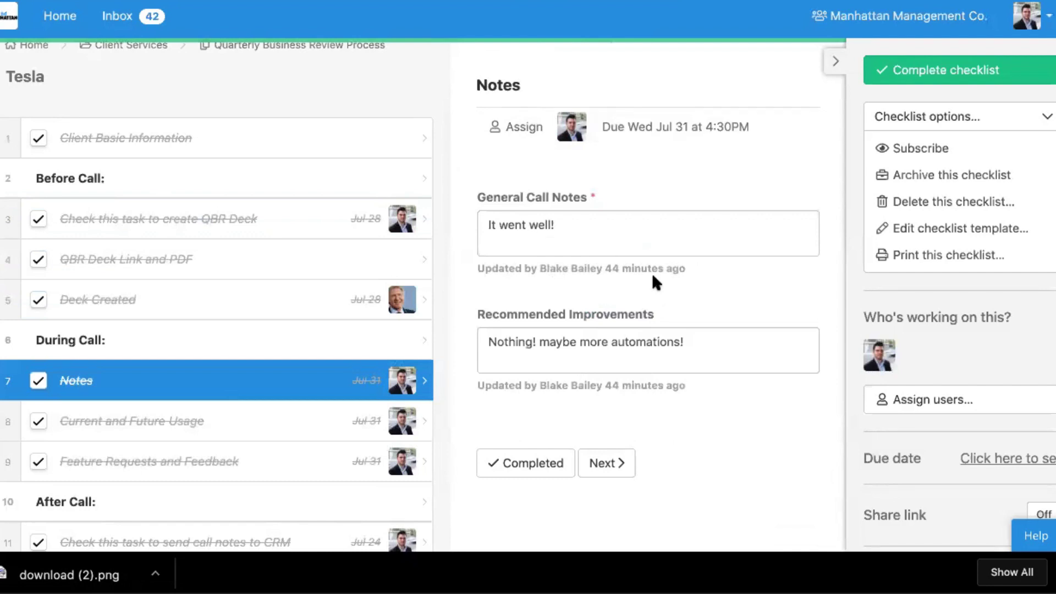
scroll(652, 273, "down", 3)
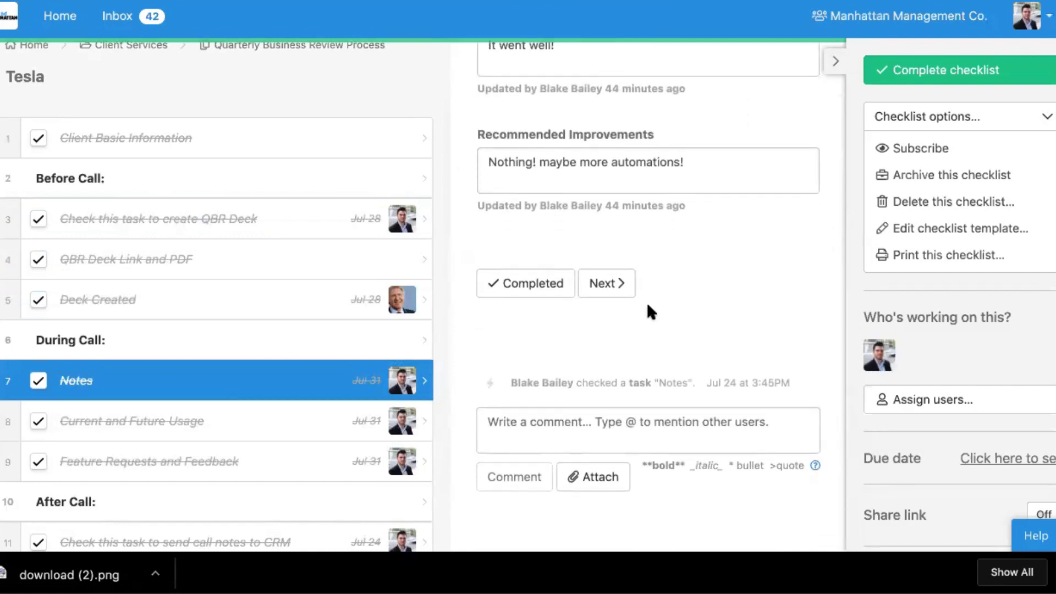